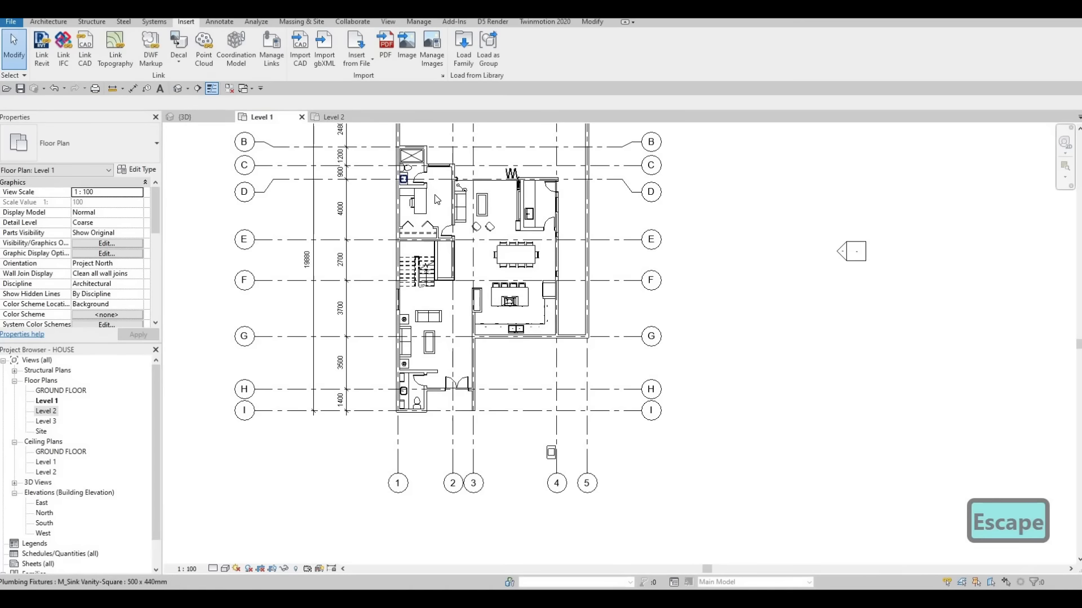
pyautogui.moveTo(442, 186); pyautogui.dragTo(439, 220, button='middle')
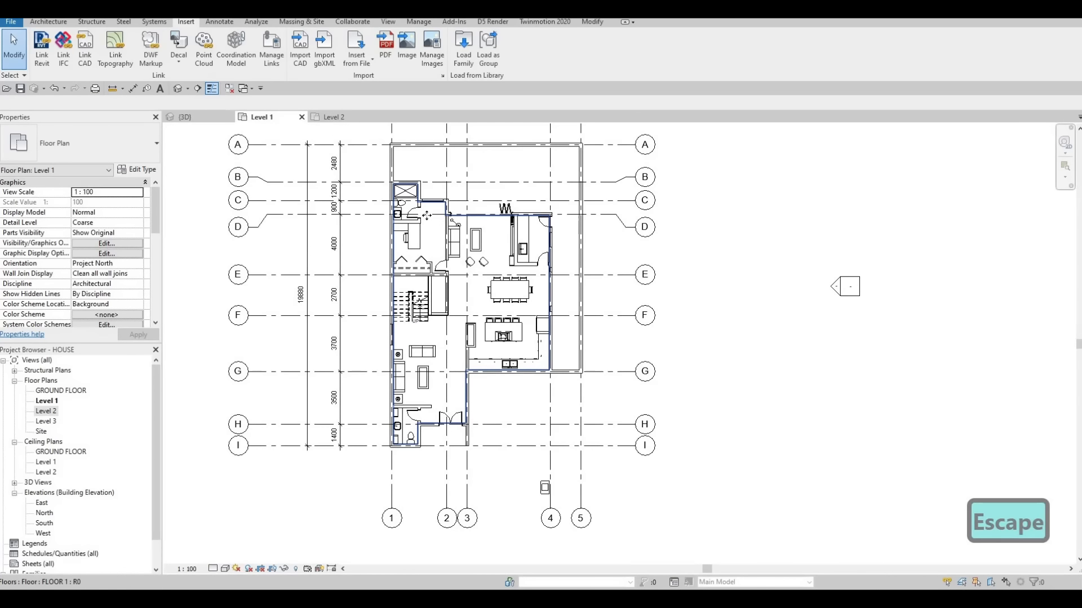
pyautogui.click(427, 216)
pyautogui.scroll(5, 437, 213)
pyautogui.press('Escape')
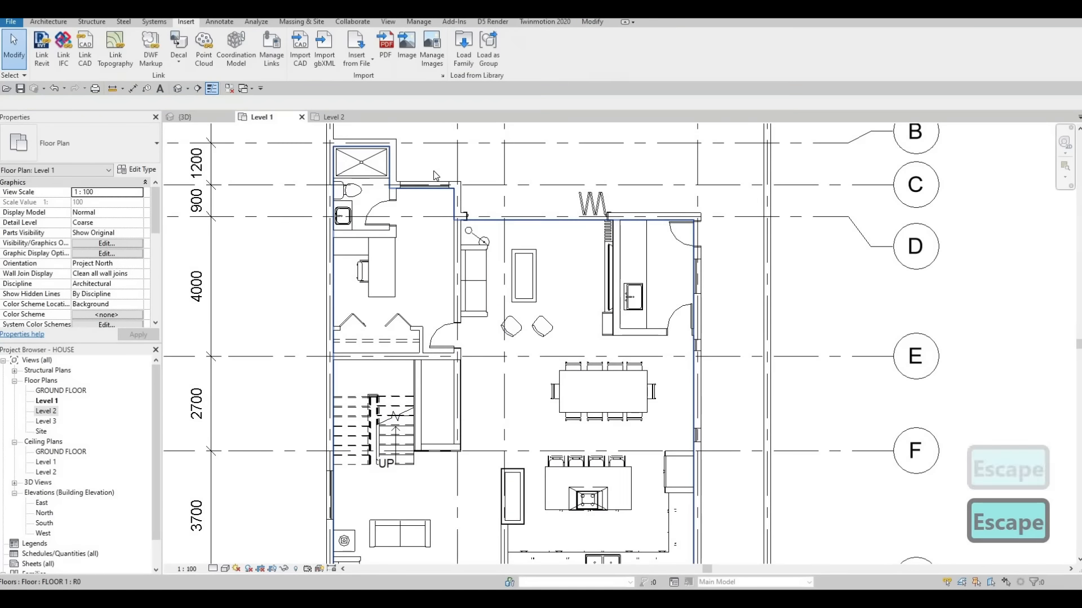
pyautogui.press('Escape')
pyautogui.scroll(-3, 428, 256)
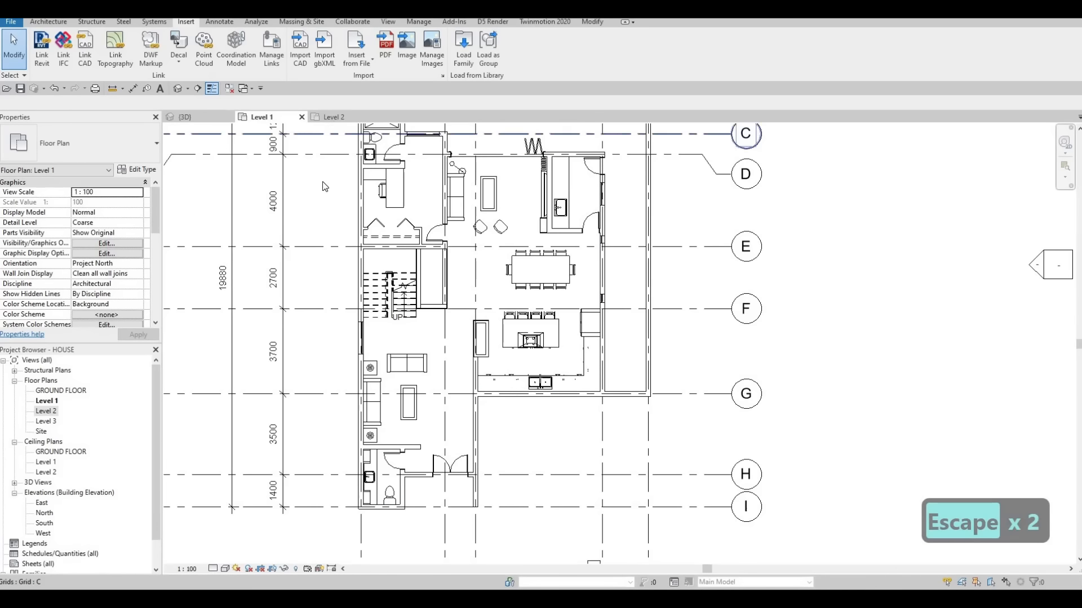
# Step: Open the Level 2 floor plan and start sketching a new floor boundary
pyautogui.click(332, 117)
pyautogui.press('Escape')
pyautogui.scroll(4, 405, 249)
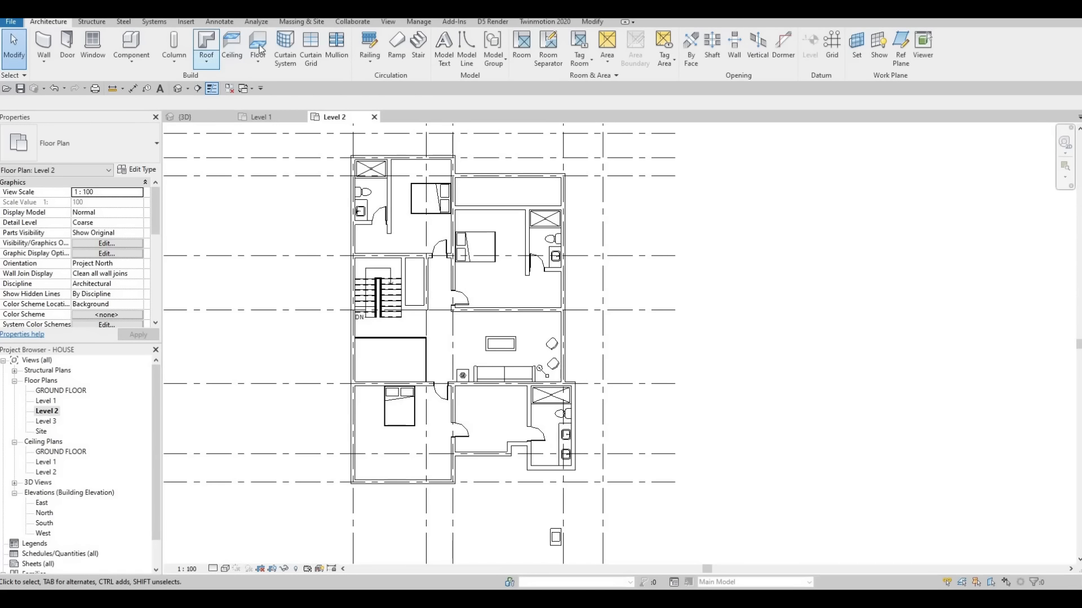
pyautogui.click(248, 68)
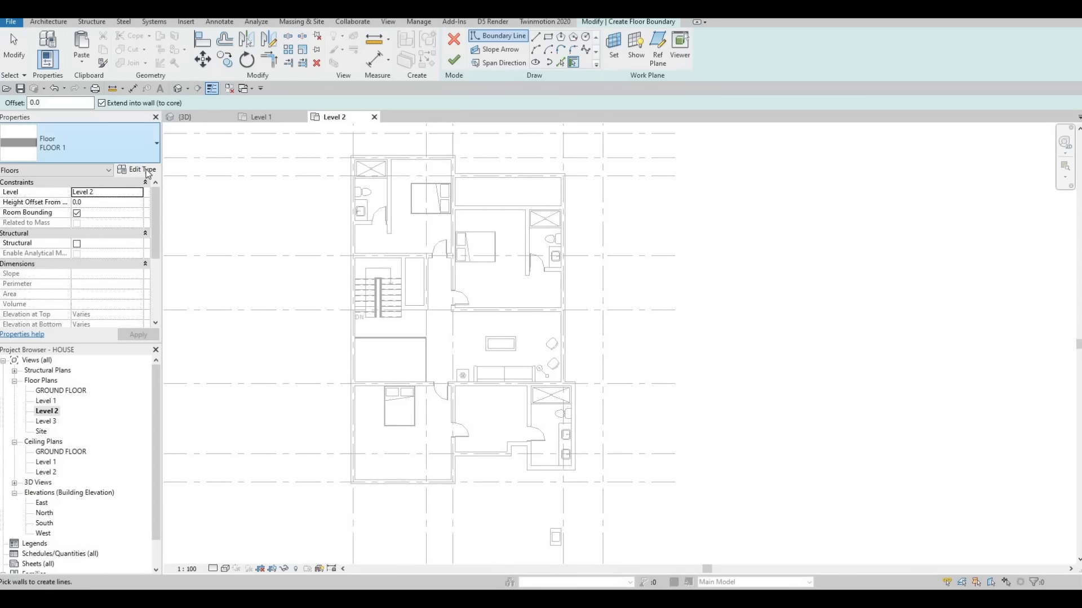
# Step: Duplicate the FLOOR 1 floor type under the name FLOOR 2
pyautogui.click(143, 170)
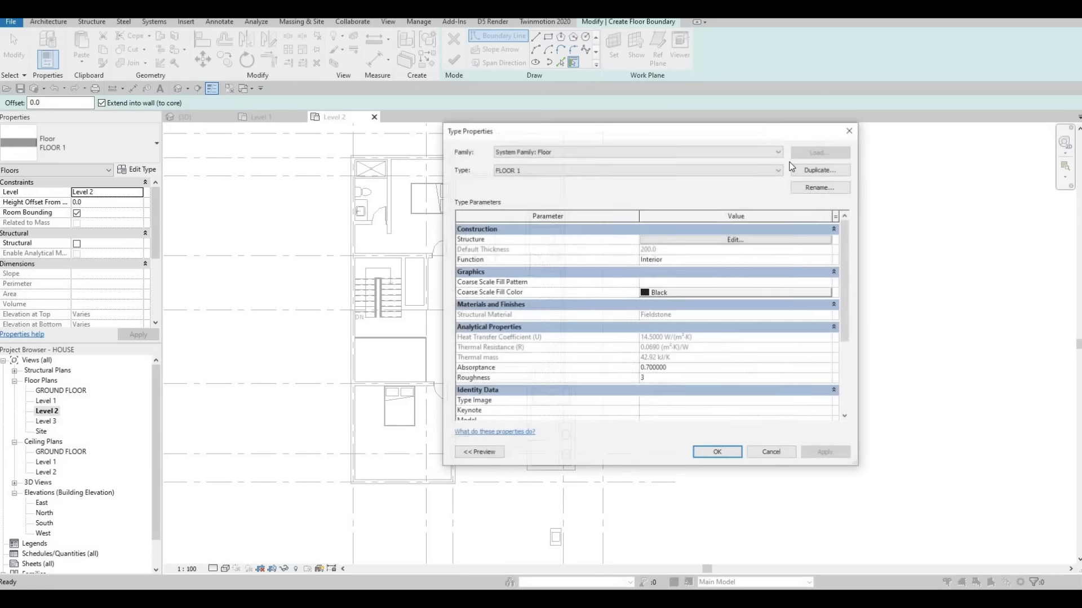
pyautogui.click(816, 171)
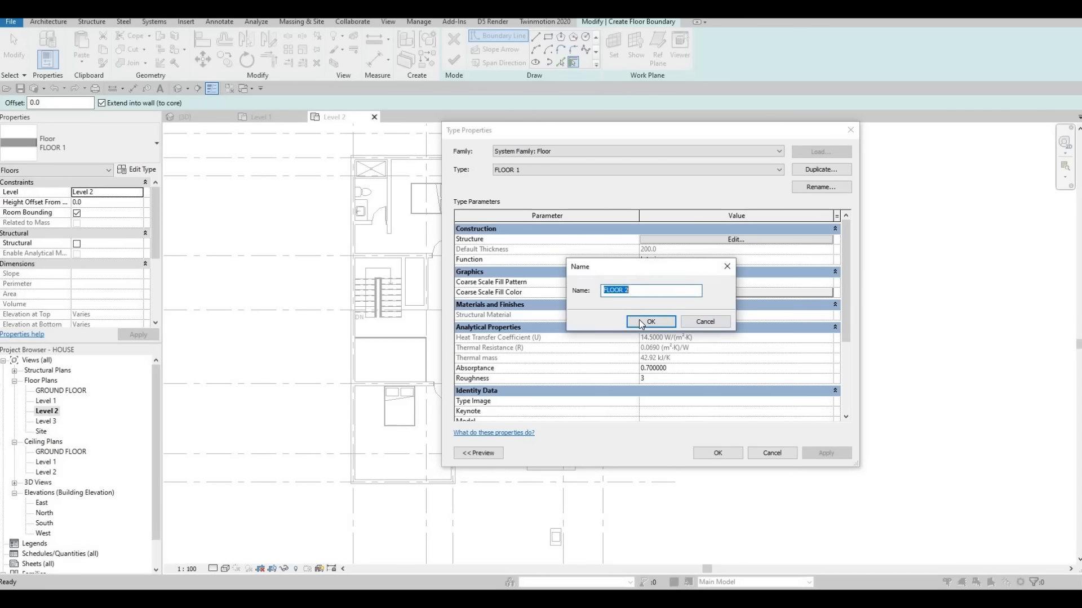
pyautogui.click(638, 320)
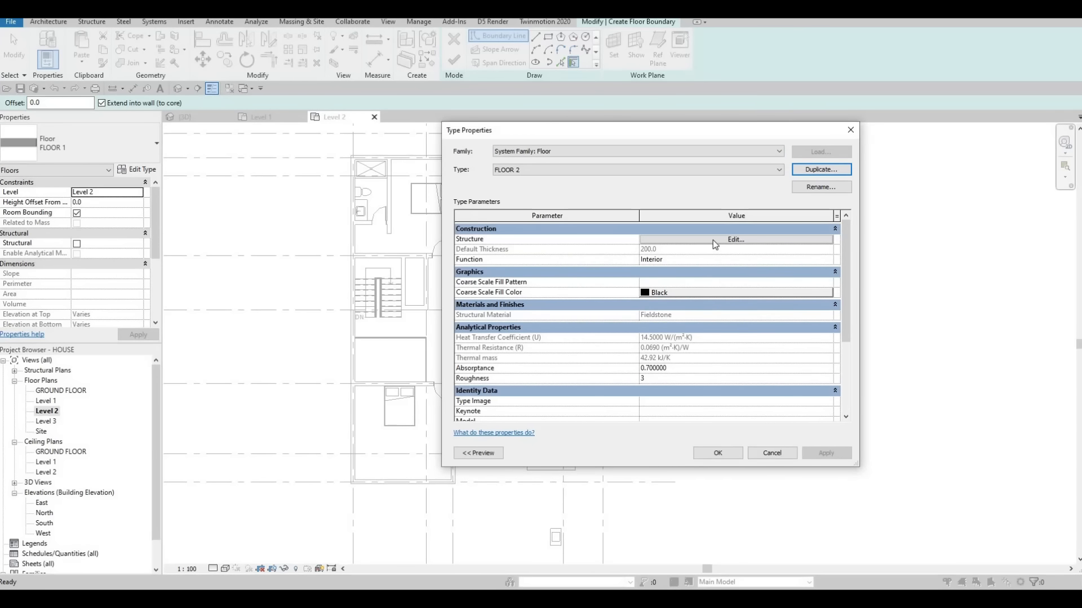
# Step: Edit the material of FLOOR 2's structure layer and browse to the Wood category of the AEC Materials library
pyautogui.click(713, 240)
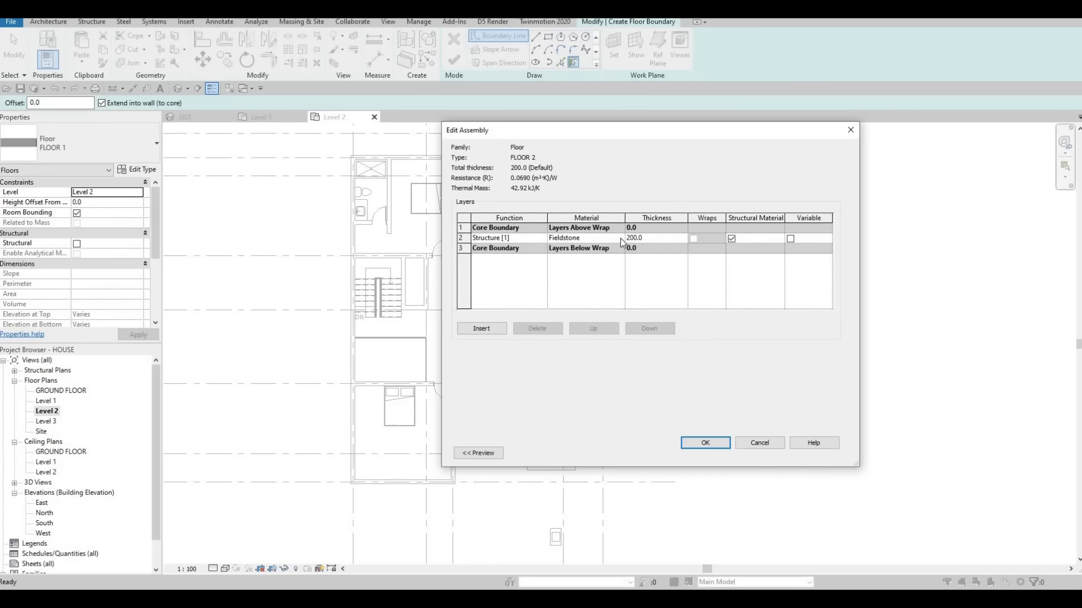
pyautogui.click(619, 237)
pyautogui.click(620, 239)
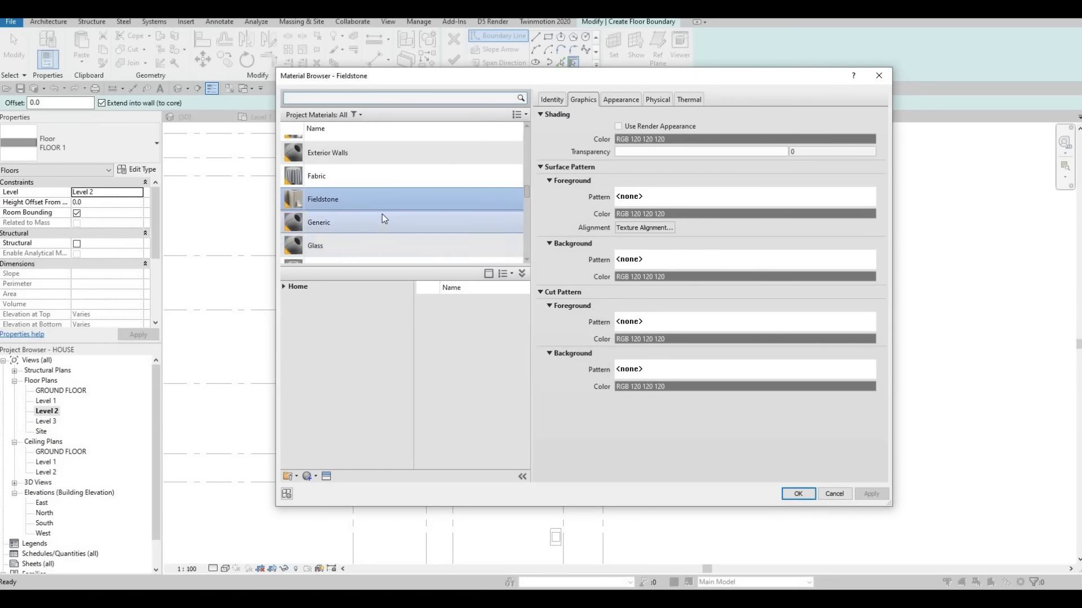
pyautogui.scroll(-3, 382, 214)
pyautogui.scroll(-3, 381, 214)
pyautogui.scroll(-3, 310, 256)
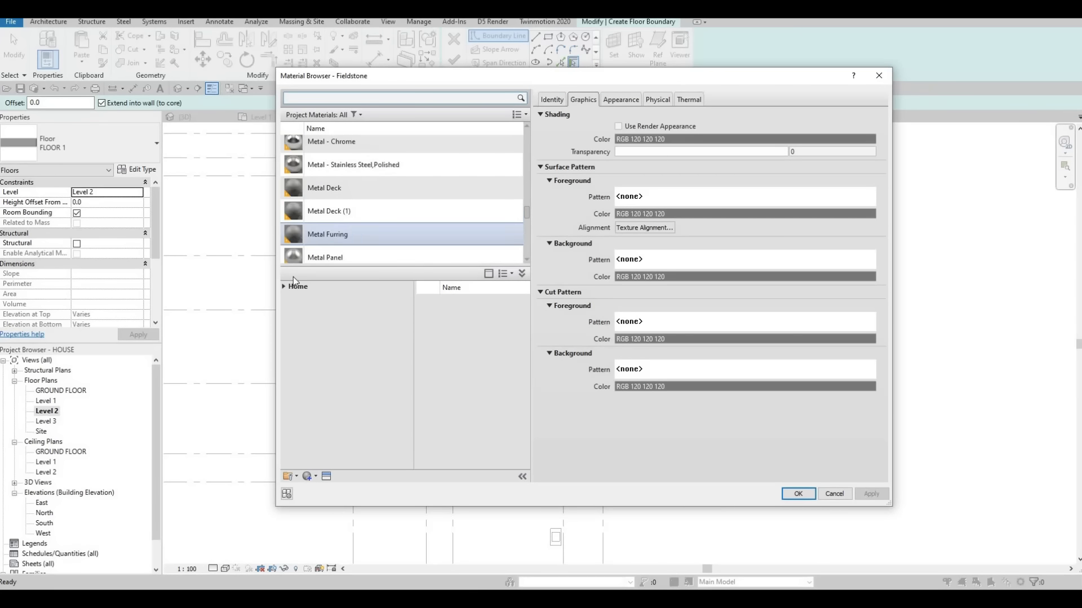
pyautogui.click(288, 287)
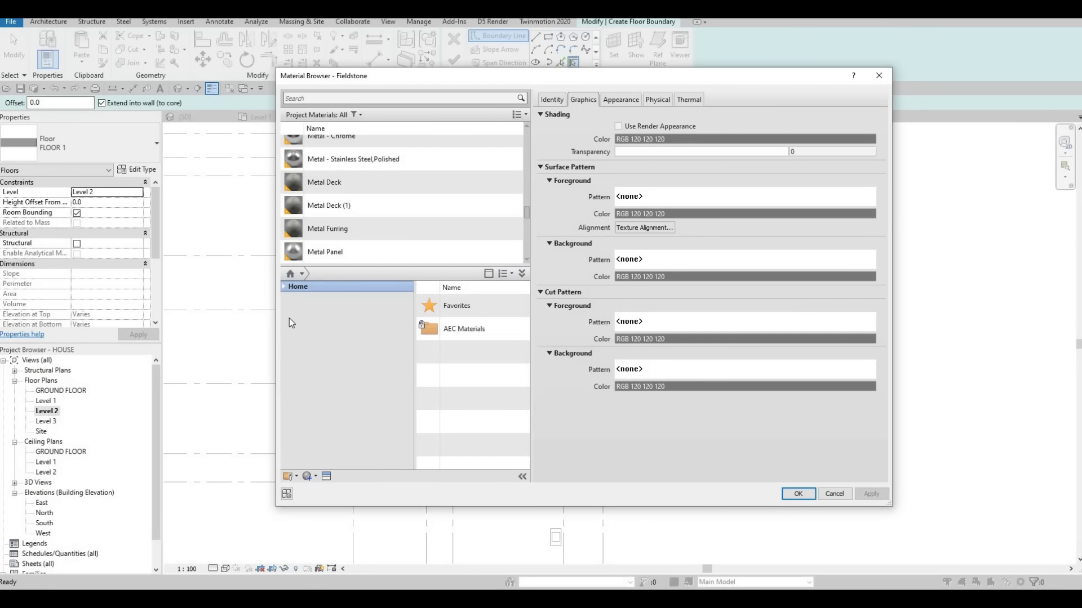
pyautogui.click(289, 307)
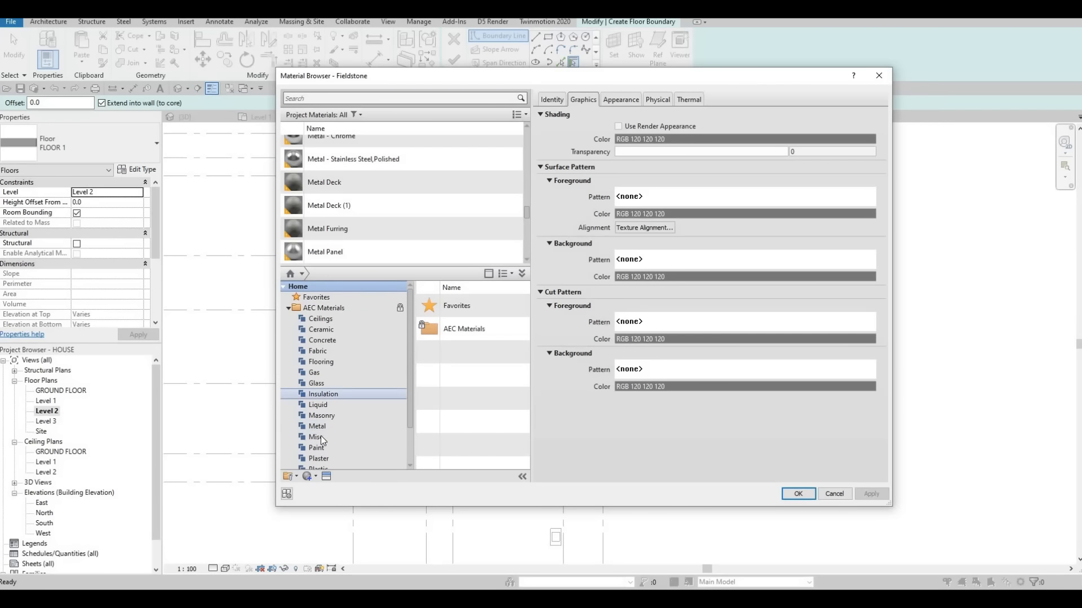
pyautogui.scroll(-2, 319, 445)
pyautogui.click(317, 459)
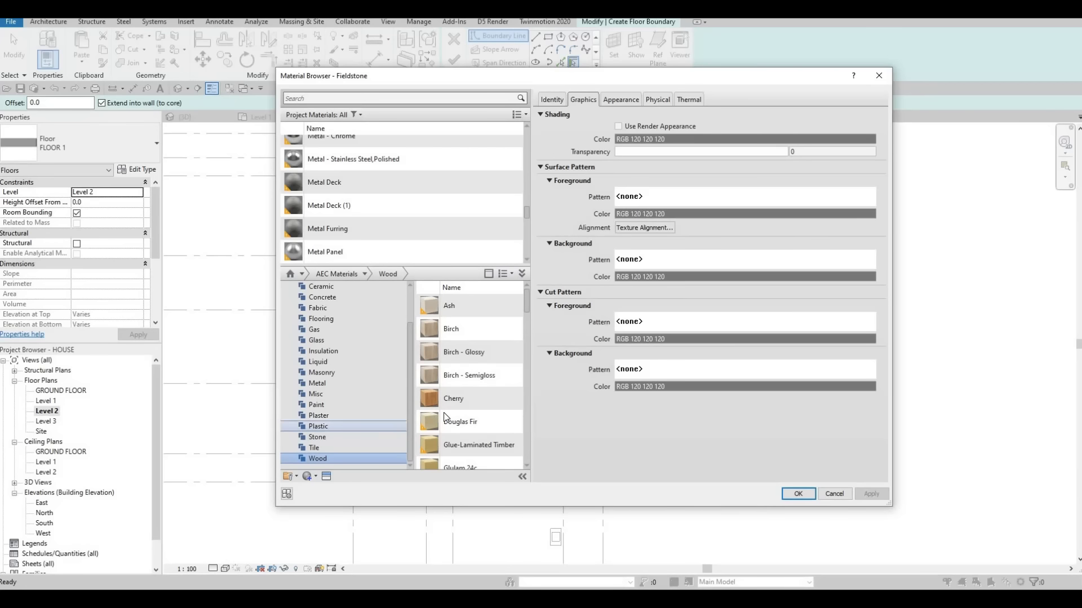
# Step: Assign Mahogany to FLOOR 2's structure layer and accept the assembly and type properties
pyautogui.scroll(-3, 450, 414)
pyautogui.scroll(3, 490, 406)
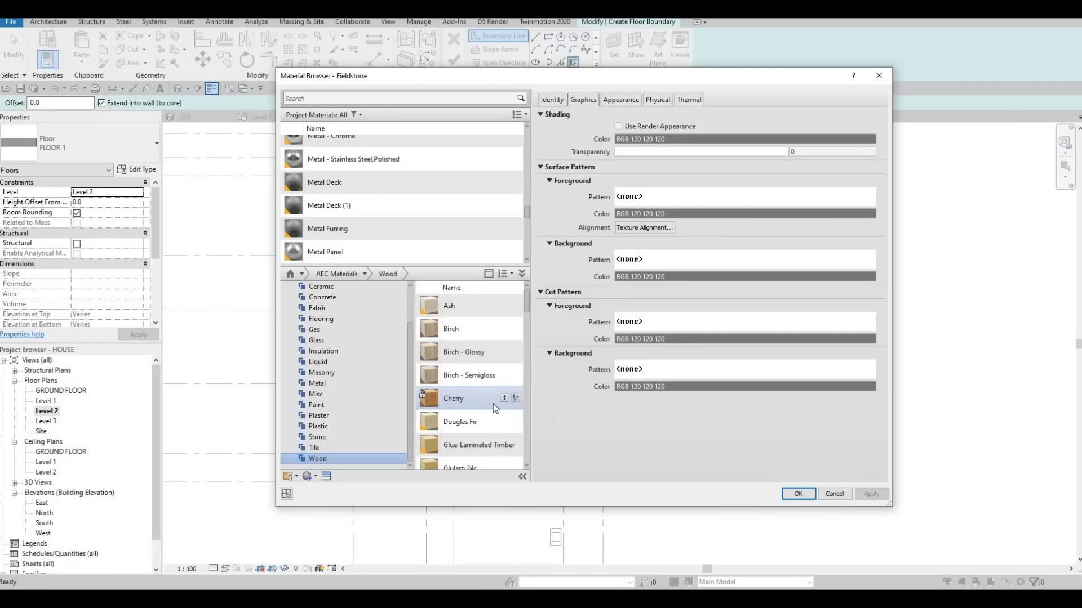
pyautogui.scroll(-3, 493, 422)
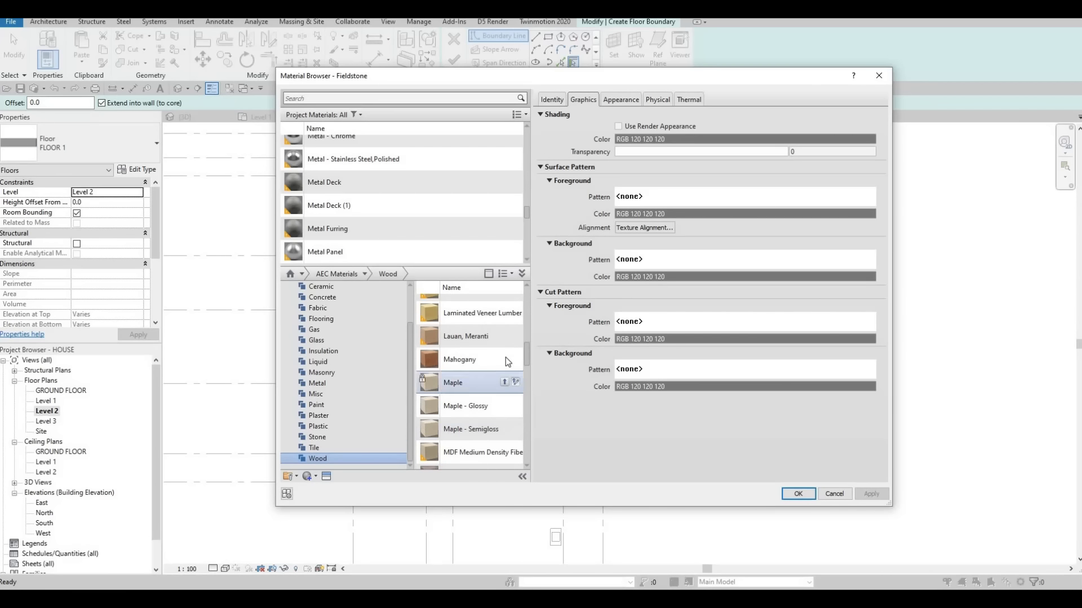
pyautogui.click(798, 493)
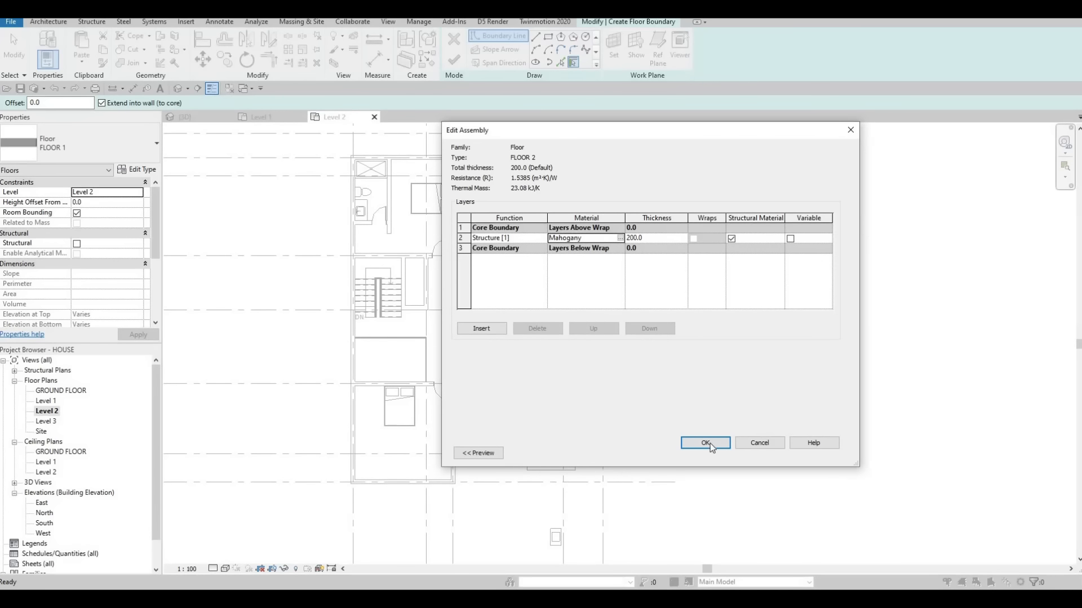
pyautogui.click(706, 444)
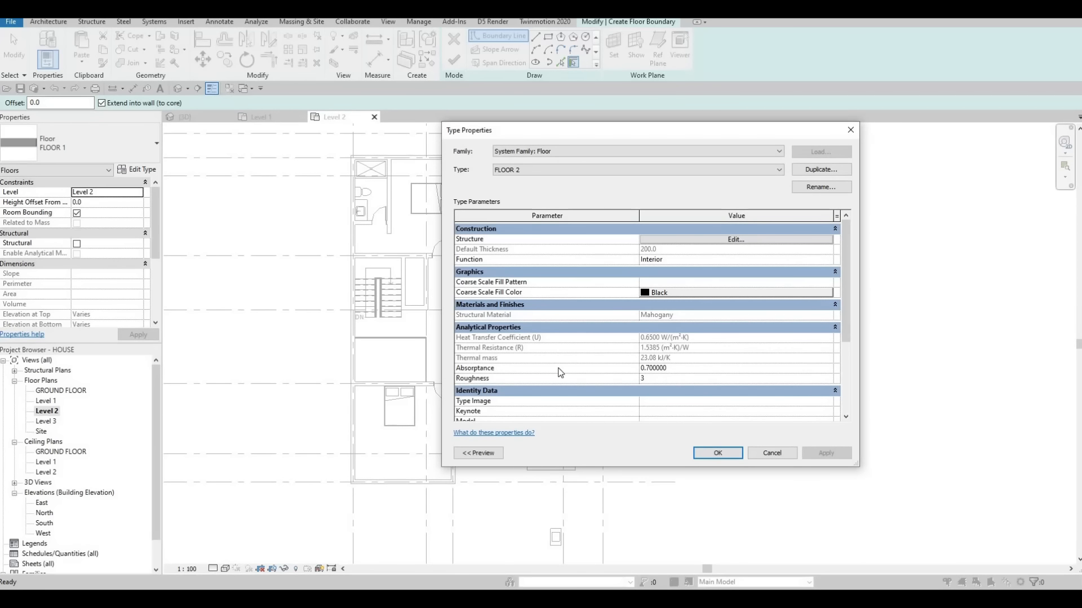
pyautogui.click(717, 453)
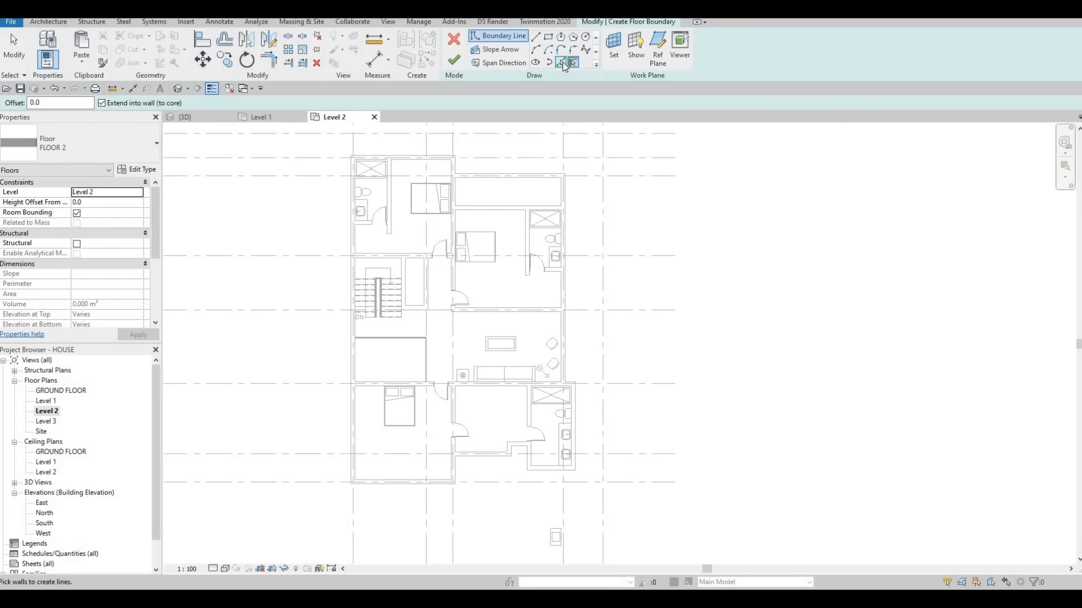
# Step: Pick boundary lines along the inner faces of the upper-left bedroom's top and right walls and the adjacent bedroom's top wall
pyautogui.click(561, 63)
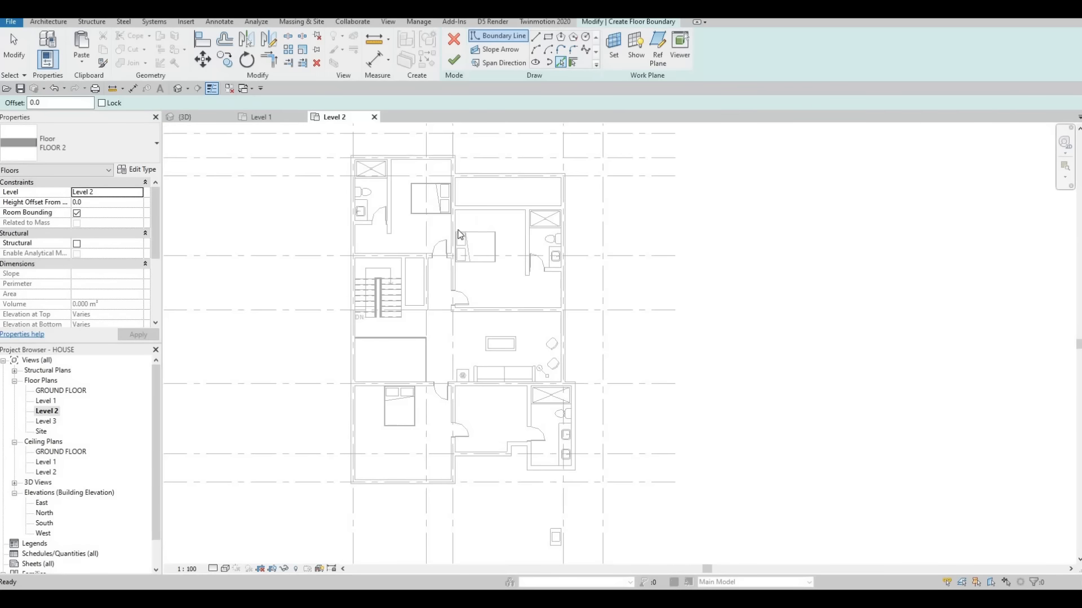
pyautogui.scroll(-2, 415, 218)
pyautogui.scroll(3, 414, 218)
pyautogui.click(414, 218)
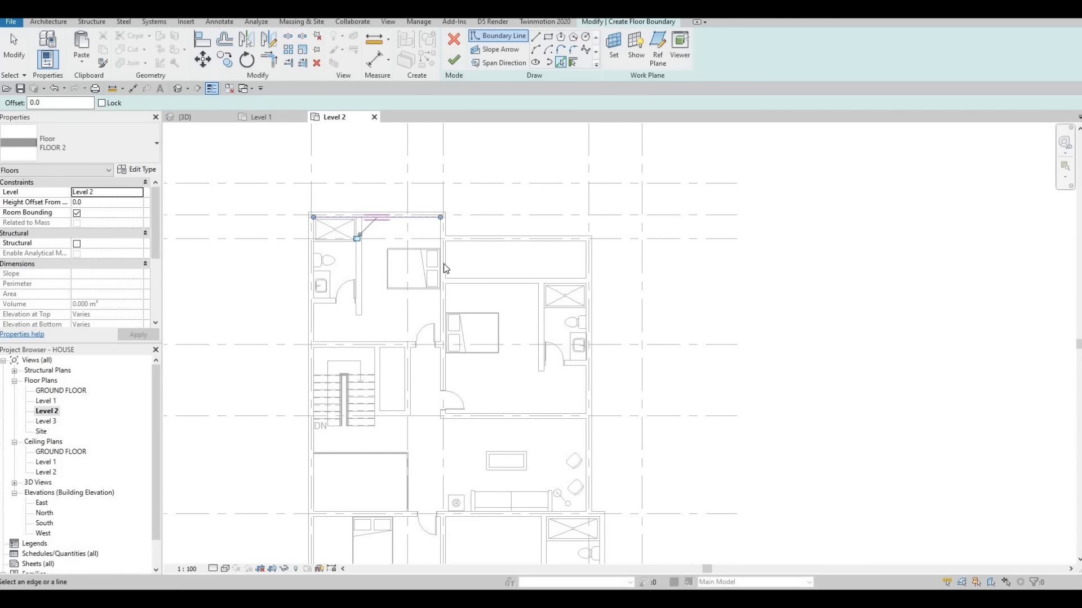
pyautogui.scroll(3, 441, 232)
pyautogui.click(441, 232)
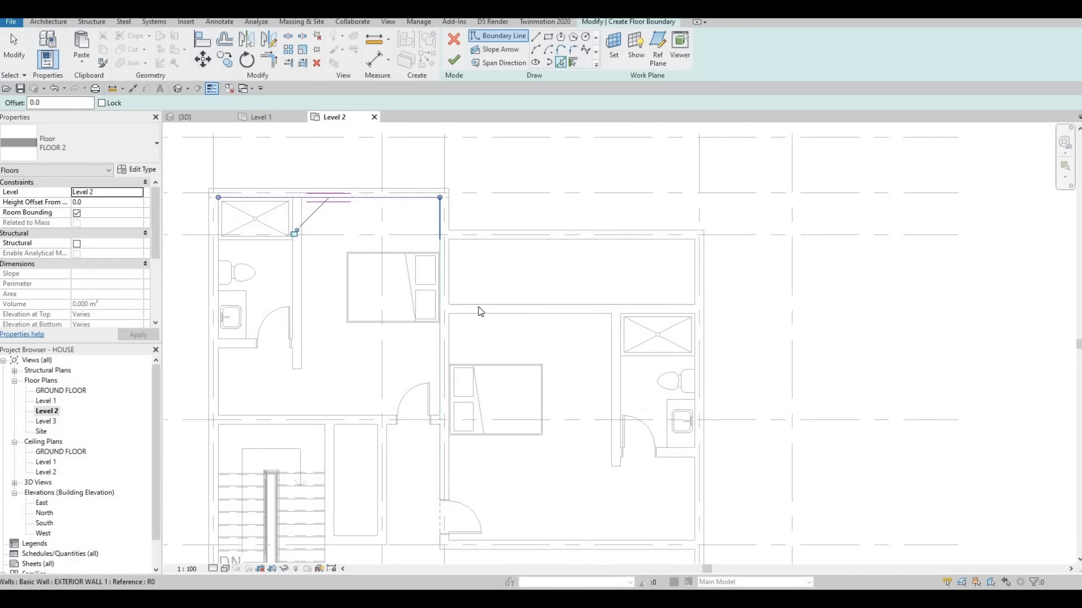
pyautogui.click(516, 282)
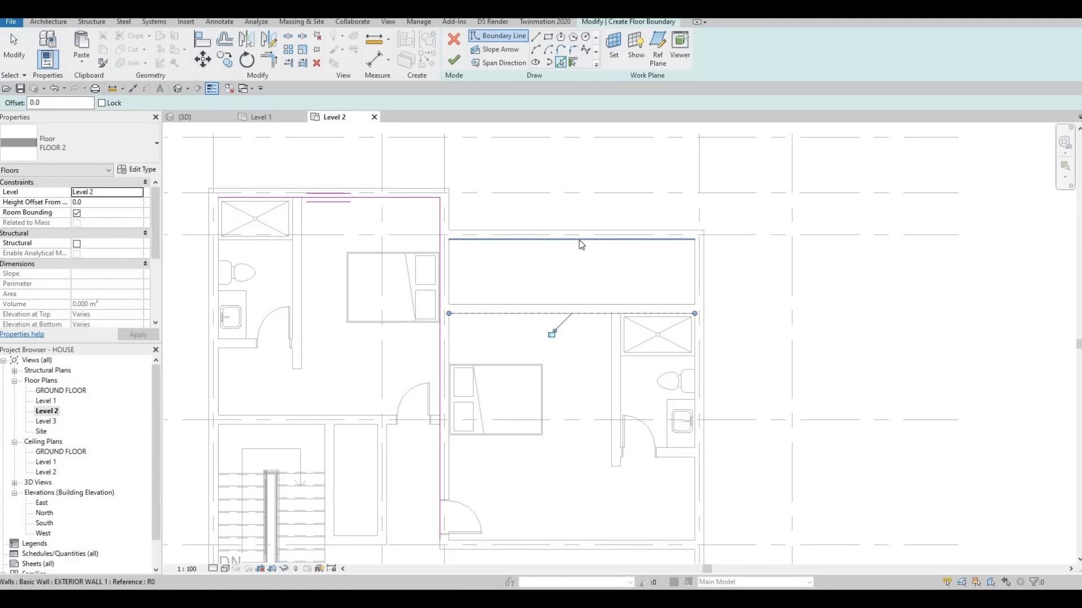
# Step: Pick a boundary line along the inner face of the right exterior wall beside the bedroom bathroom and living area
pyautogui.scroll(4, 694, 364)
pyautogui.click(696, 364)
pyautogui.scroll(-1, 628, 230)
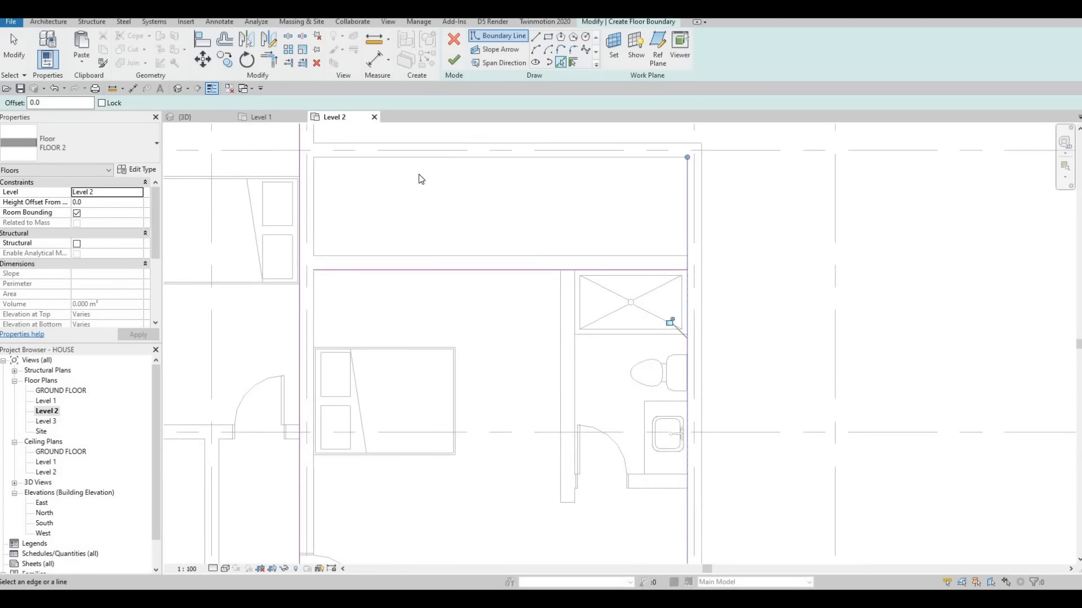
pyautogui.scroll(-2, 419, 179)
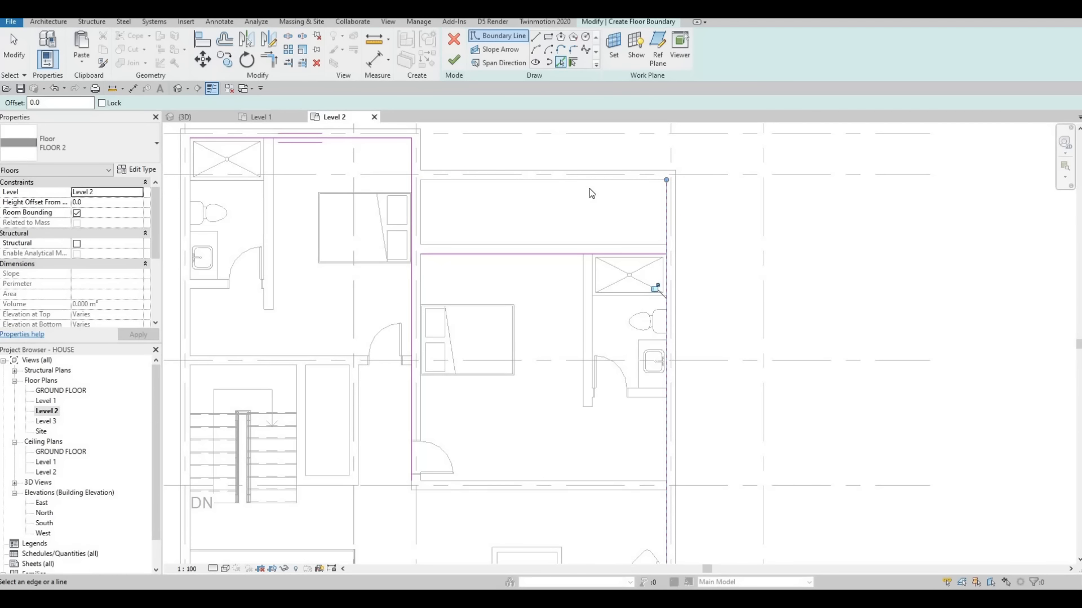
pyautogui.scroll(-1, 591, 194)
pyautogui.scroll(-1, 527, 191)
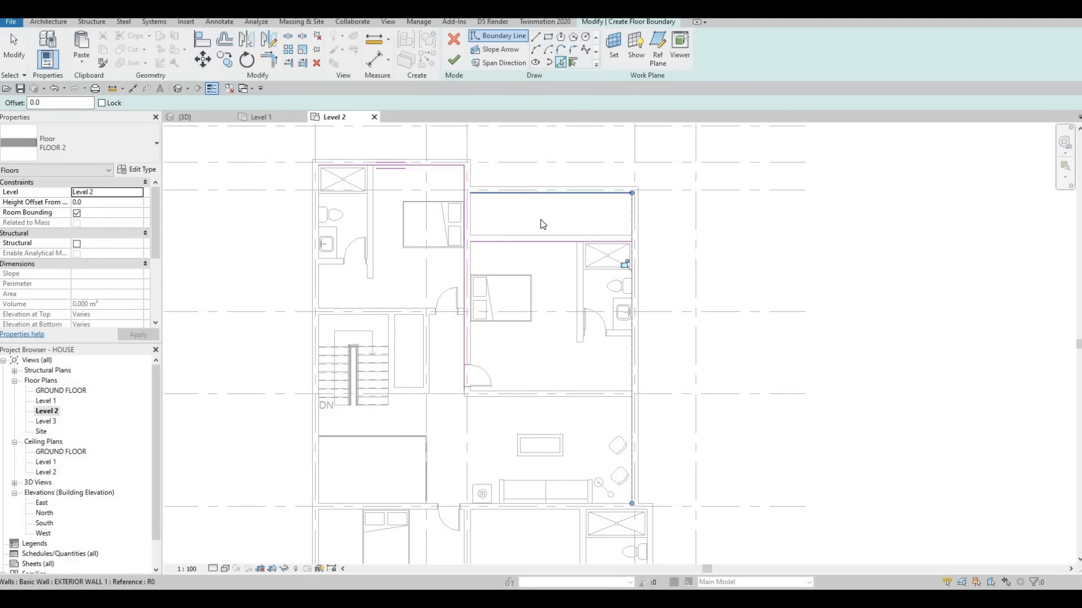
pyautogui.scroll(-2, 624, 316)
pyautogui.scroll(1, 676, 395)
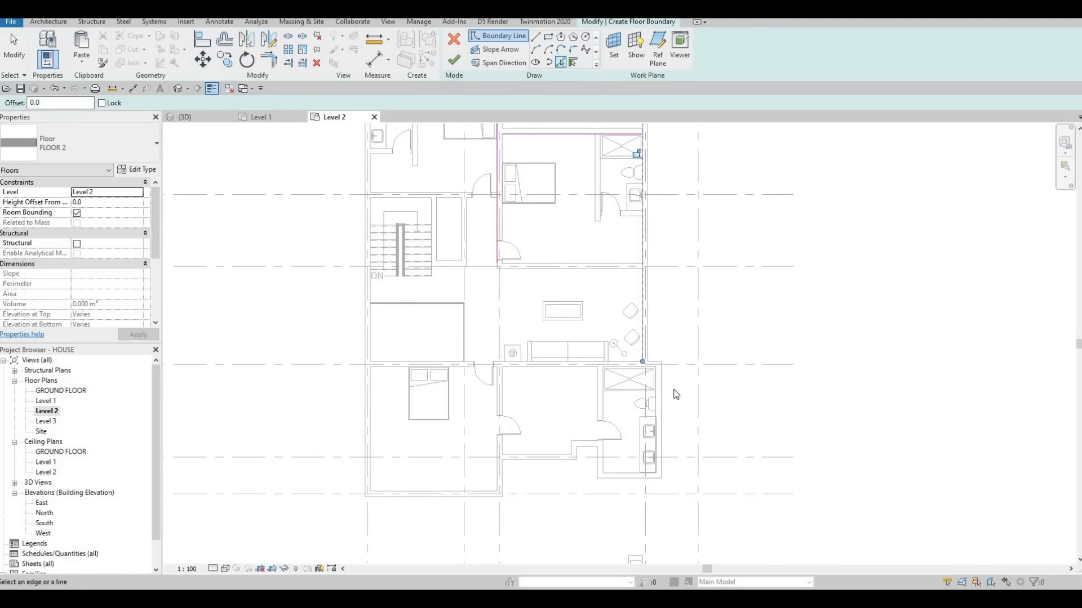
# Step: Pick boundary lines along the wall at grid G and the right and bottom walls of the lower-right bathroom
pyautogui.scroll(5, 676, 394)
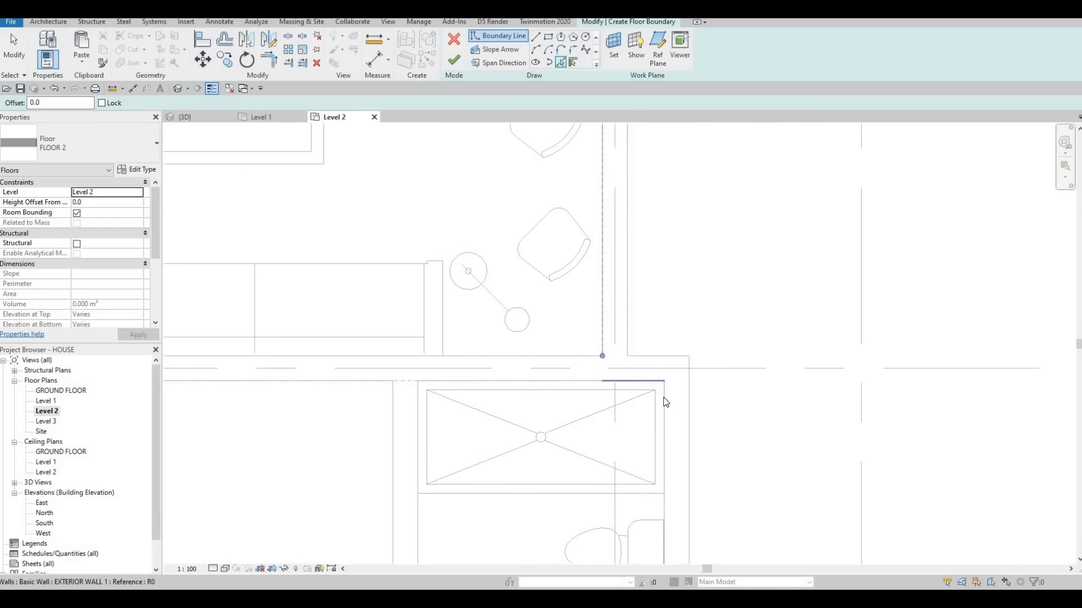
pyautogui.click(666, 402)
pyautogui.scroll(-3, 644, 445)
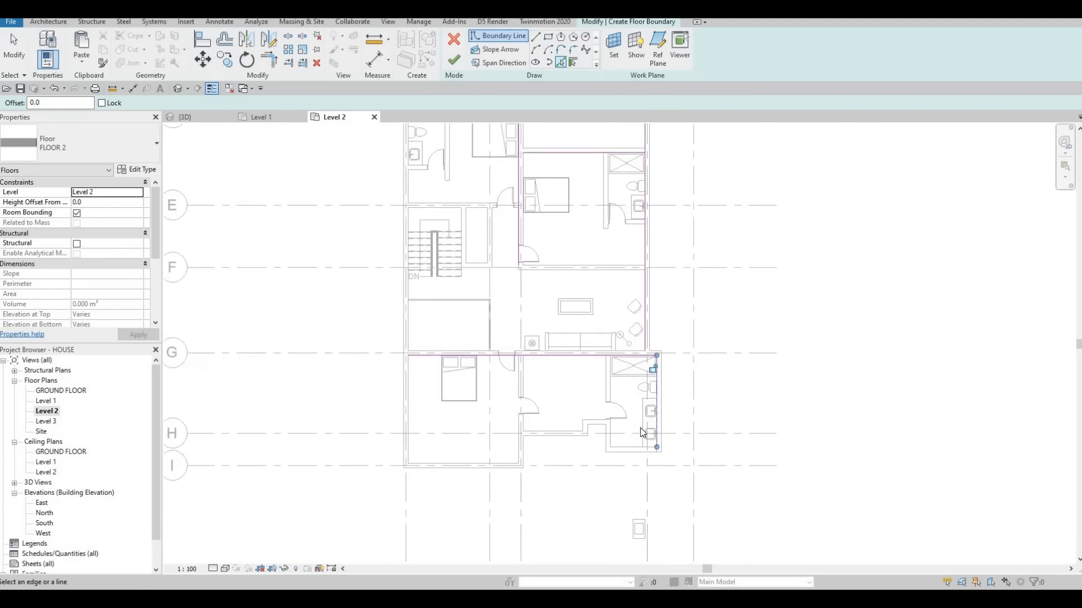
pyautogui.scroll(3, 639, 430)
pyautogui.click(625, 427)
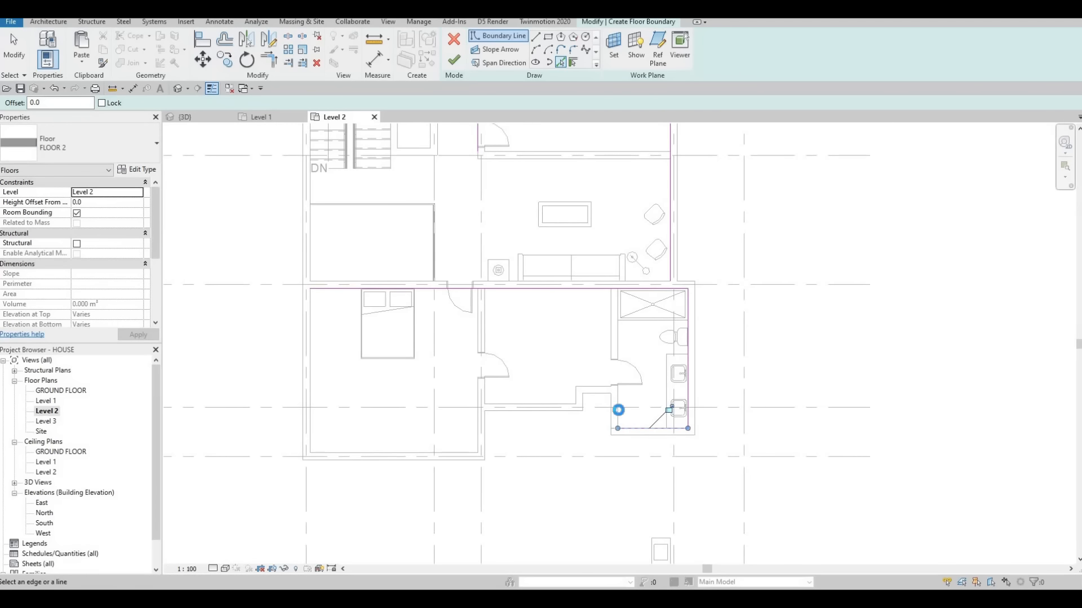
# Step: Pick the remaining boundary lines along the bathroom's left wall, the stepped wall, the lower bedroom's walls and the left exterior wall
pyautogui.click(596, 388)
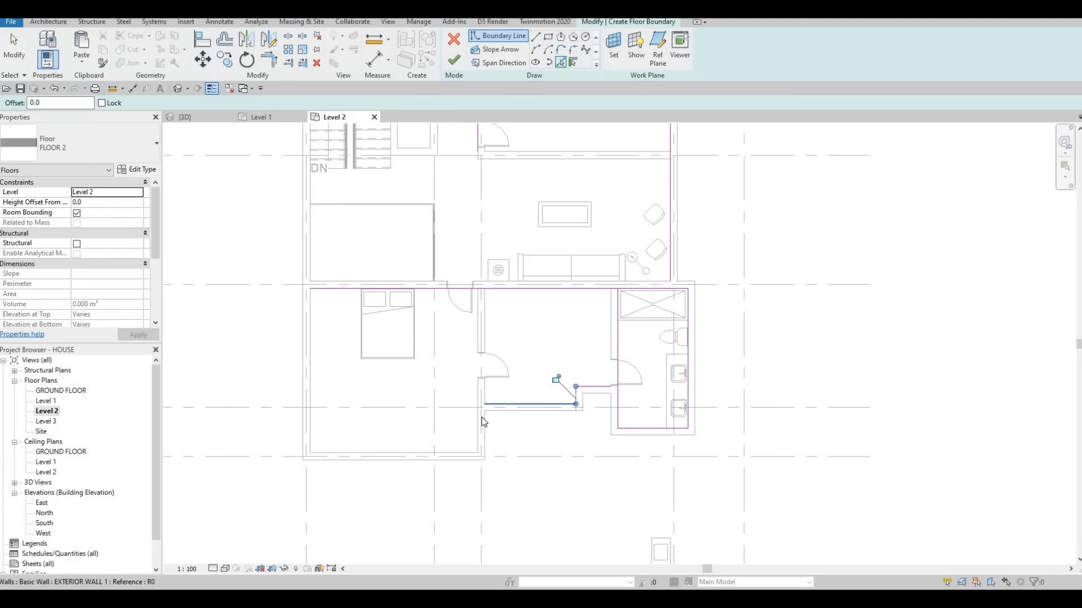
pyautogui.click(458, 449)
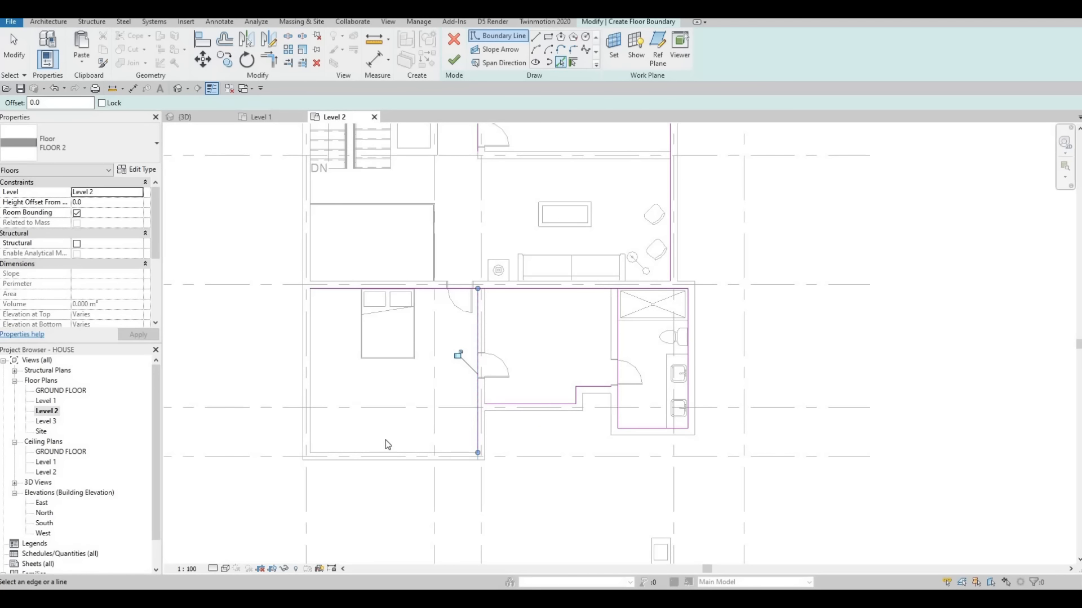
pyautogui.click(312, 389)
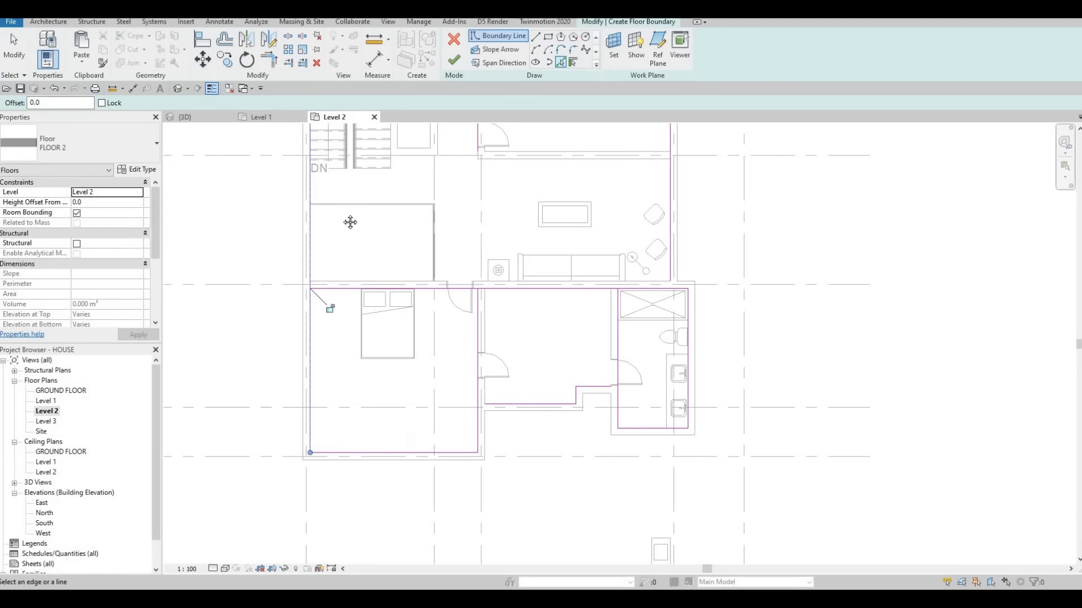
# Step: Trim the boundary lines into a corner where the upper-left bedroom's right wall meets the adjacent bedroom's top wall
pyautogui.scroll(-2, 344, 343)
pyautogui.moveTo(350, 222); pyautogui.dragTo(331, 311, button='middle')
pyautogui.scroll(3, 329, 186)
pyautogui.press('Escape')
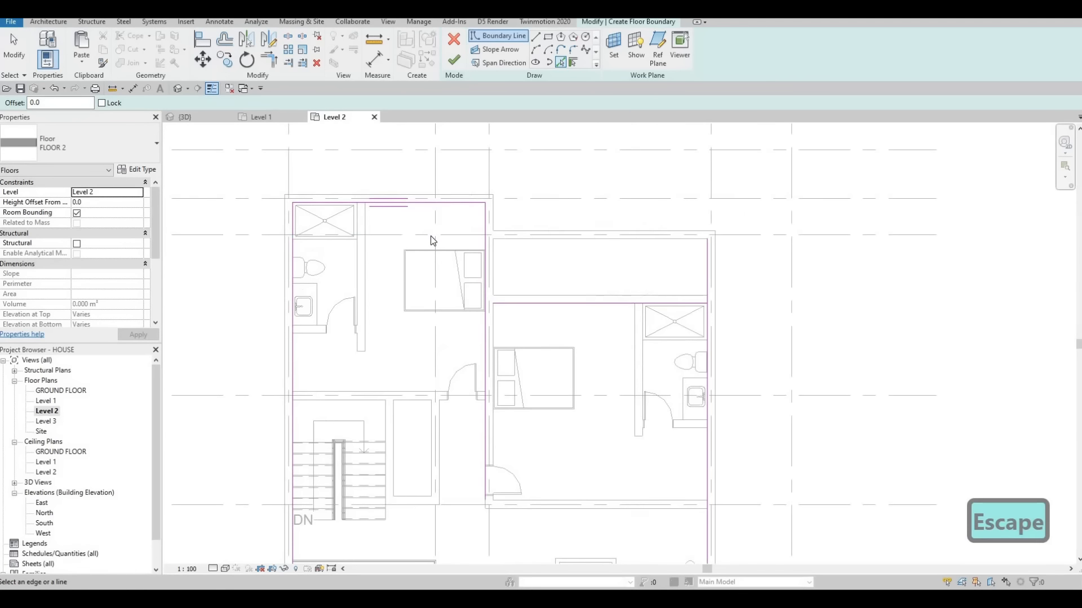
pyautogui.press('Escape')
pyautogui.press('t')
pyautogui.press('r')
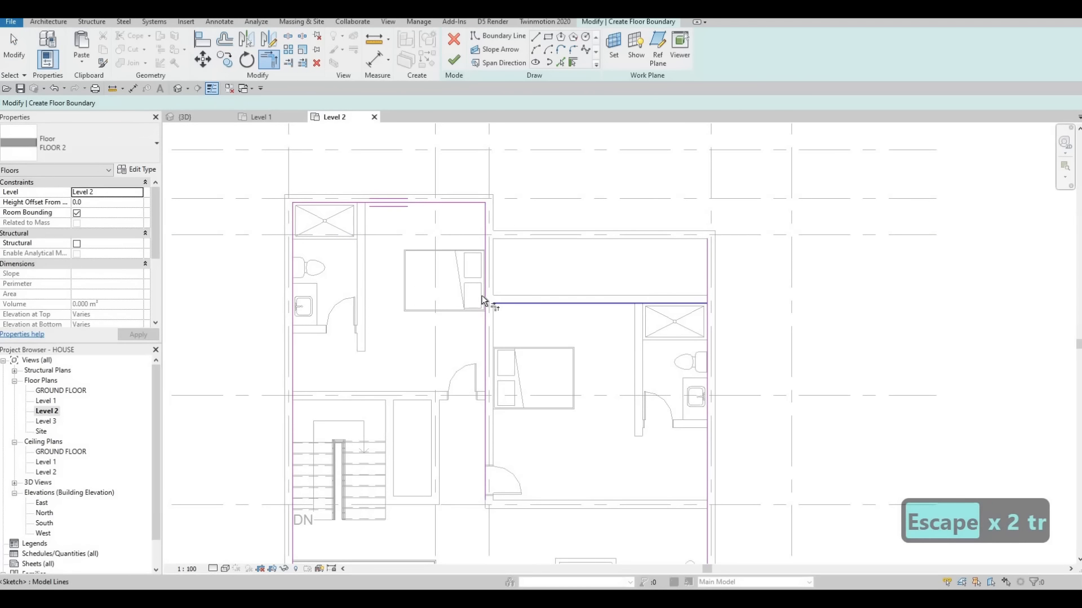
pyautogui.click(482, 301)
pyautogui.click(696, 303)
# Step: Trim the right exterior wall's boundary line to the bathroom's top line, unjoining the conflicting elements
pyautogui.scroll(5, 585, 366)
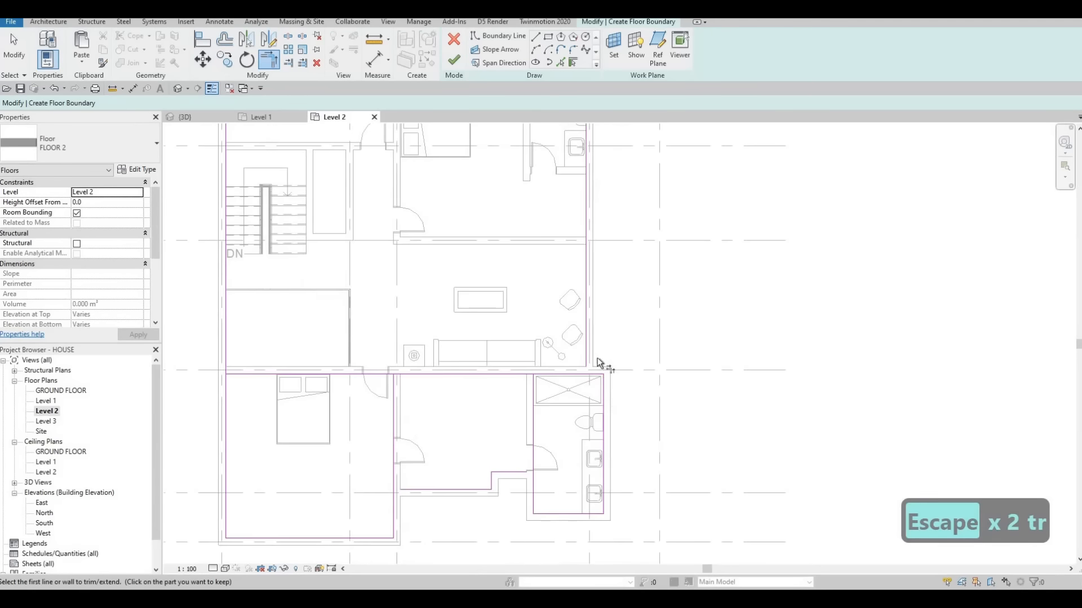
pyautogui.click(616, 386)
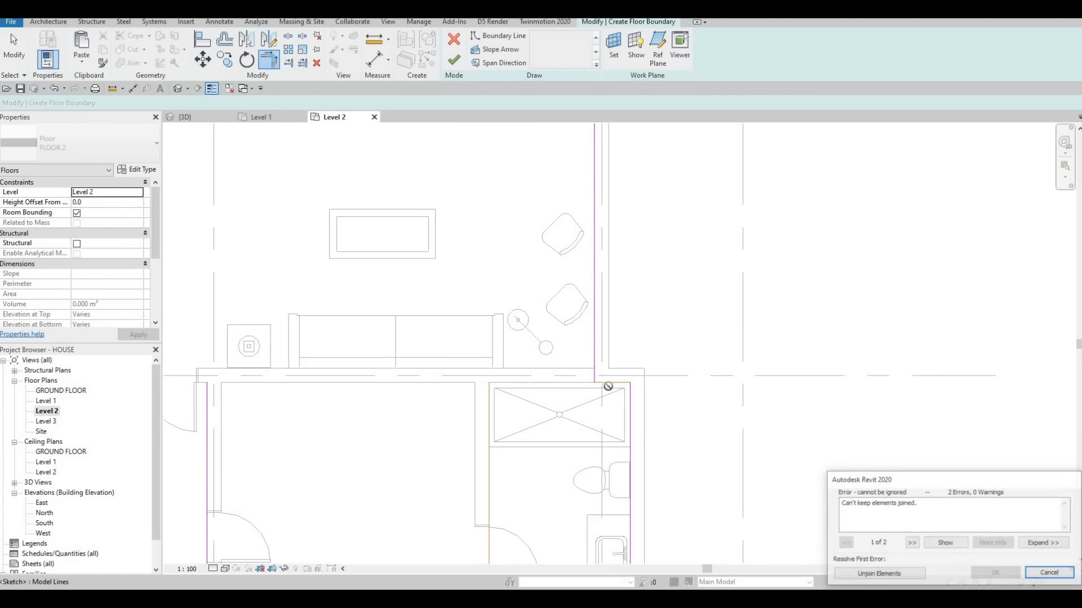
pyautogui.scroll(2, 681, 310)
pyautogui.moveTo(682, 310); pyautogui.dragTo(682, 197, button='middle')
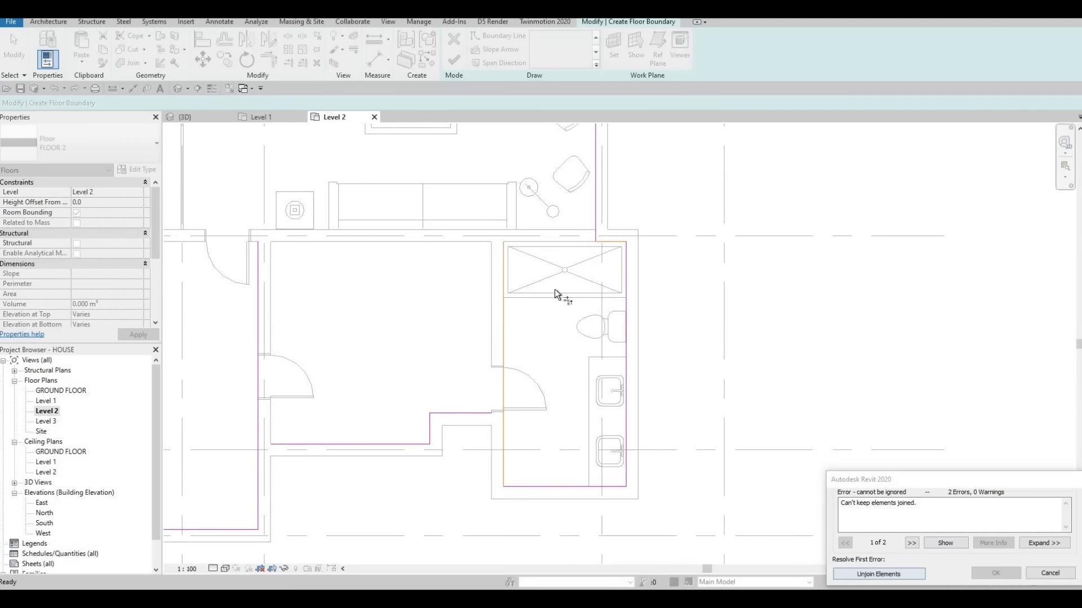
# Step: Trim the stepped wall's boundary lines into corners with the bathroom's left line and the lower bedroom's right line
pyautogui.click(506, 448)
pyautogui.click(442, 414)
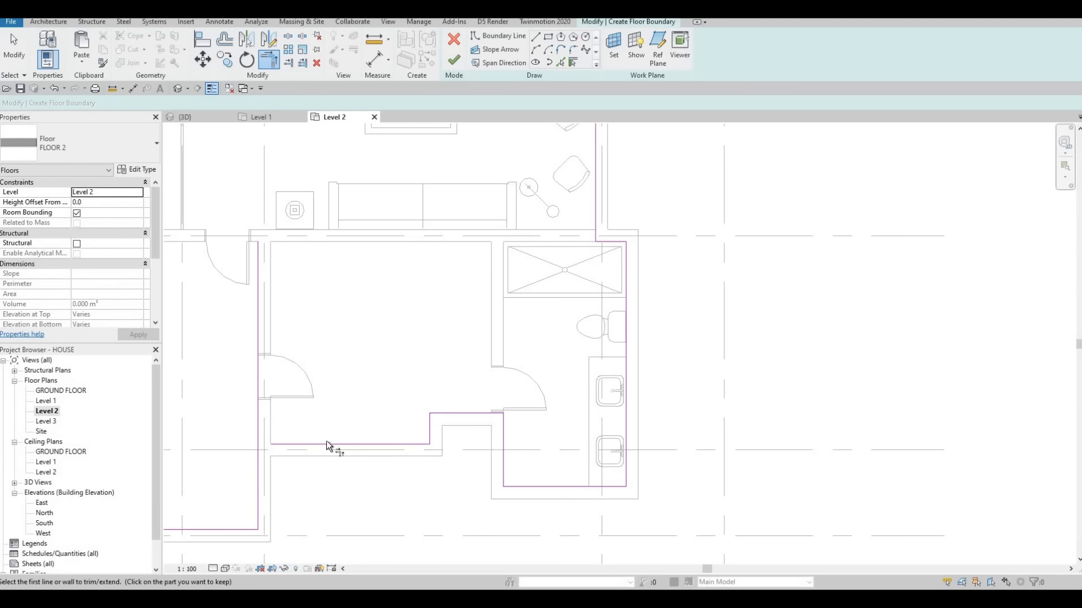
pyautogui.click(258, 466)
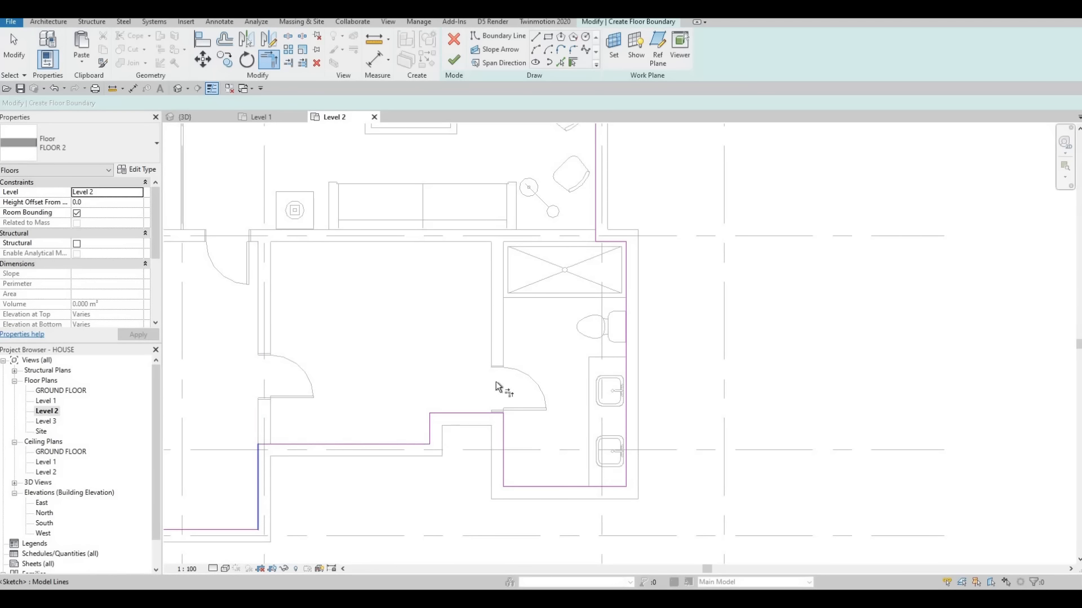
# Step: Draw boundary lines just inside the railing below the stairs, about 3440 mm across and about 2090 mm down to the wall
pyautogui.scroll(-1, 437, 366)
pyautogui.moveTo(207, 490); pyautogui.dragTo(451, 423, button='middle')
pyautogui.scroll(-1, 451, 423)
pyautogui.scroll(-2, 441, 327)
pyautogui.moveTo(463, 206); pyautogui.dragTo(343, 309, button='middle')
pyautogui.scroll(-1, 363, 435)
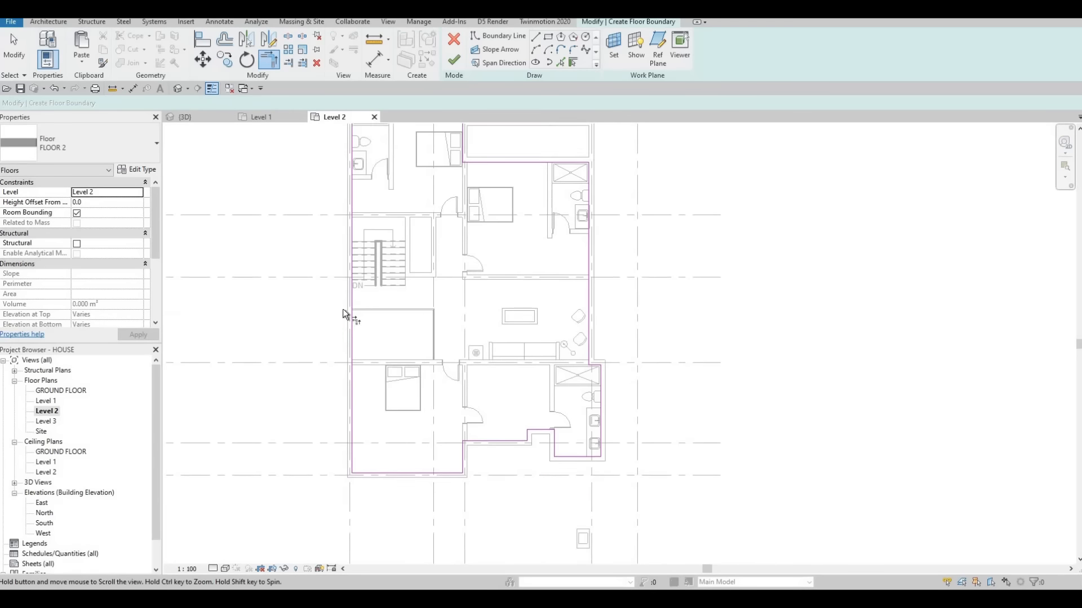
pyautogui.scroll(2, 343, 308)
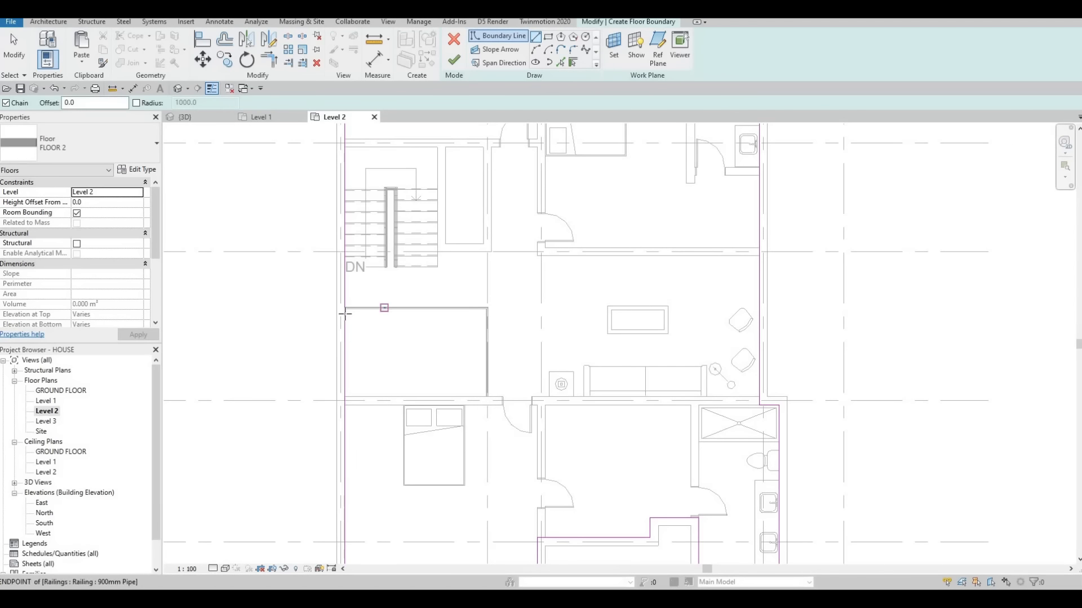
pyautogui.scroll(3, 345, 311)
pyautogui.click(345, 311)
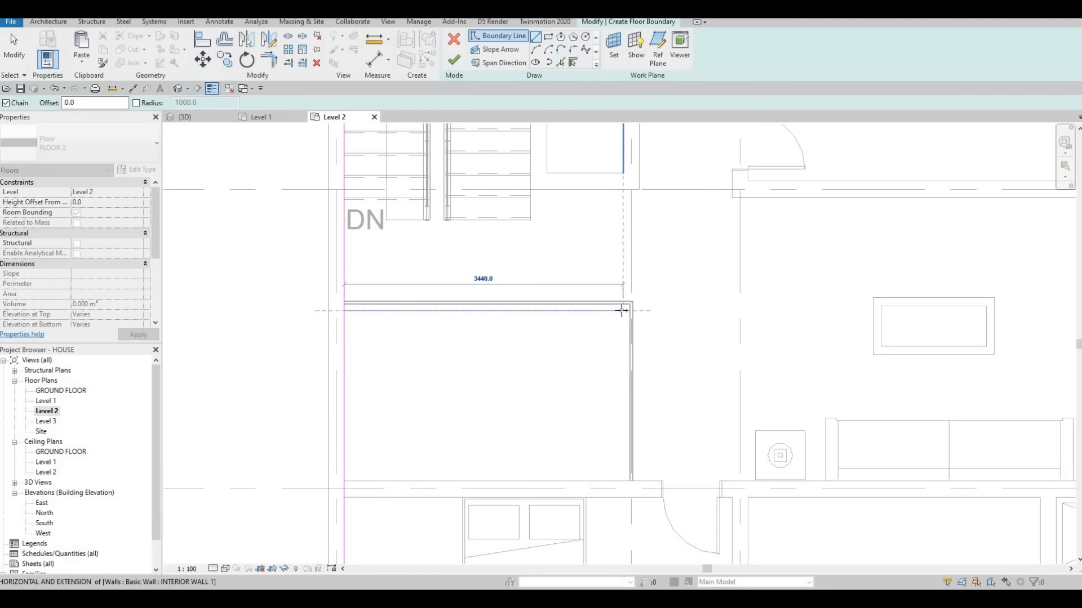
pyautogui.click(621, 310)
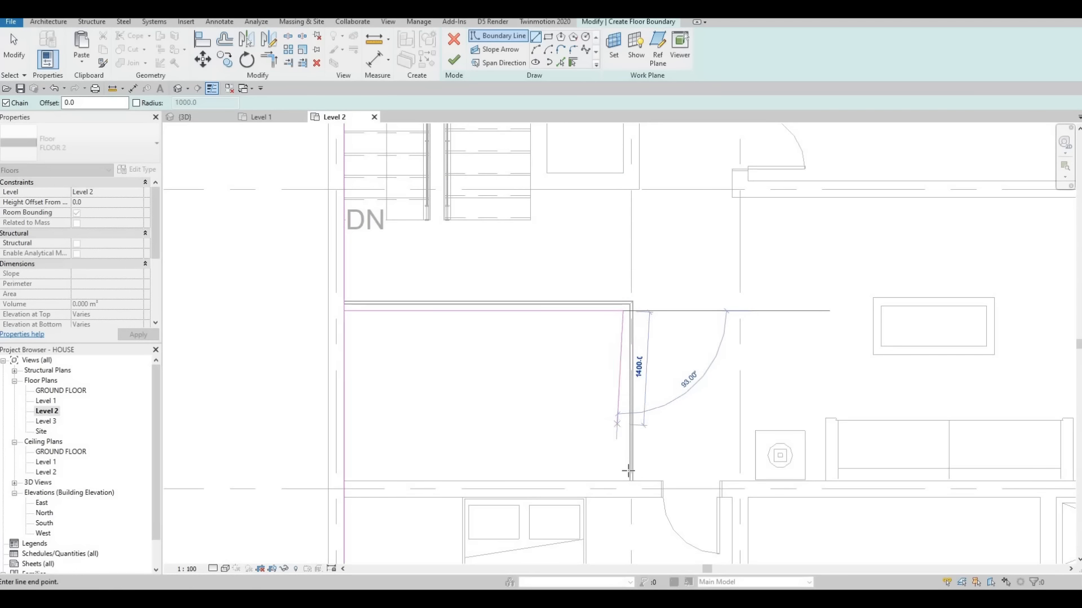
pyautogui.click(629, 480)
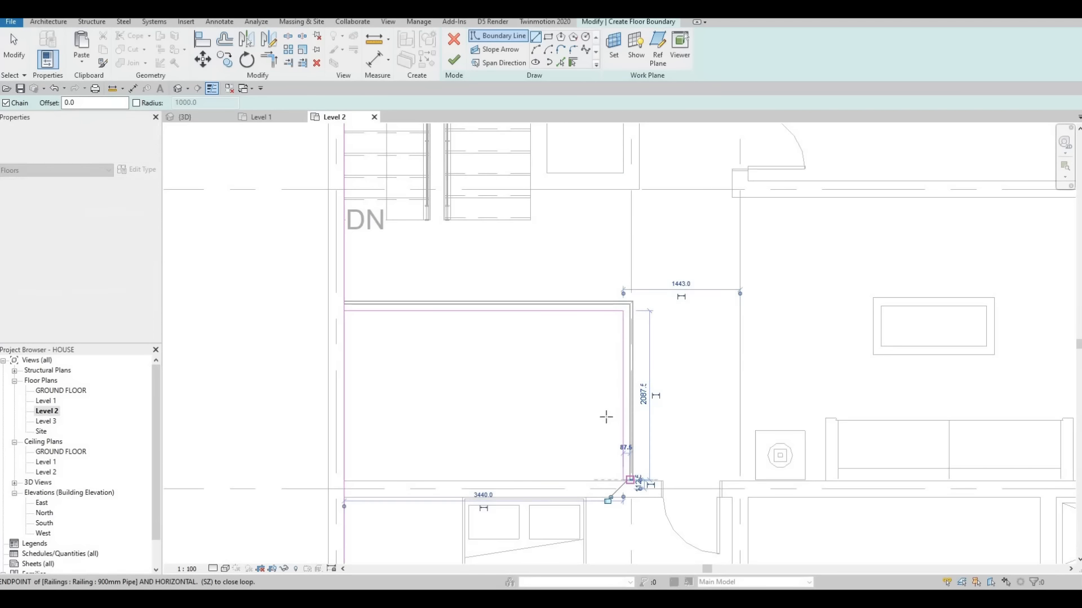
pyautogui.press('Escape')
pyautogui.press('Escape')
pyautogui.scroll(-2, 437, 314)
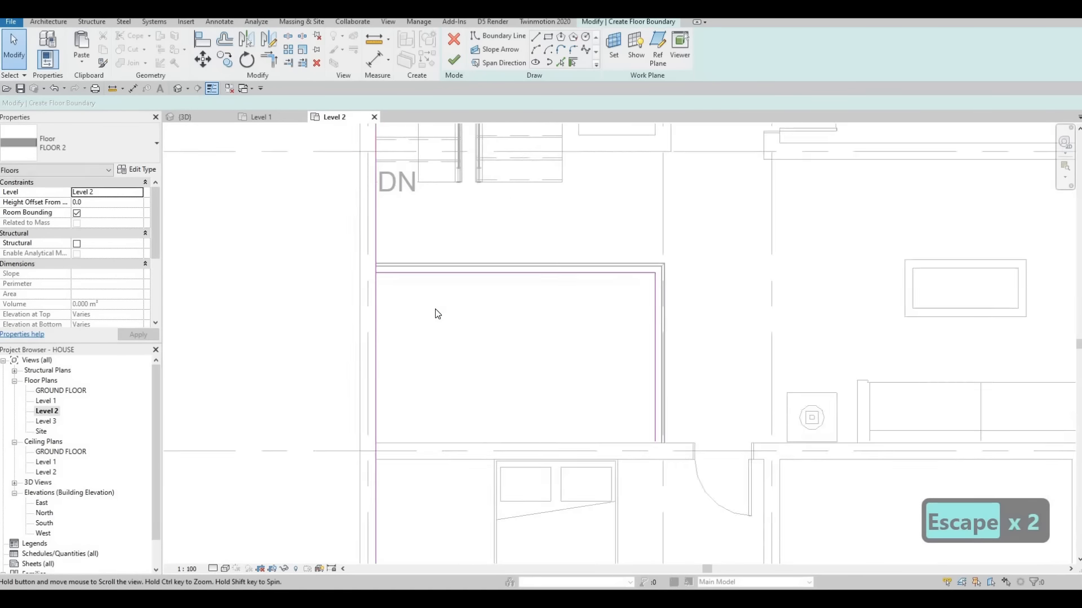
pyautogui.press('Escape')
pyautogui.press('Escape')
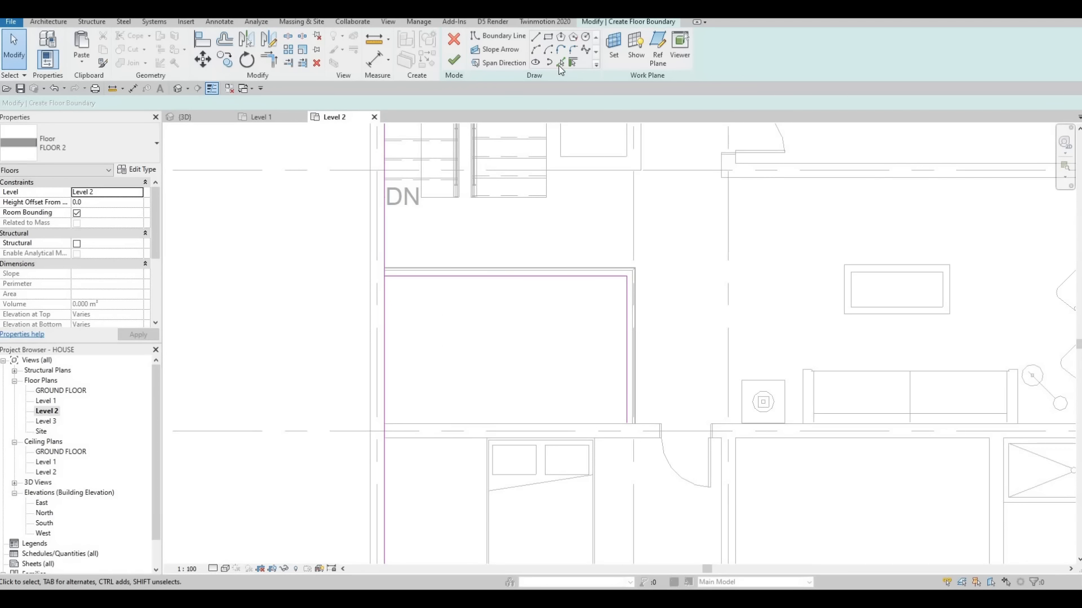
# Step: Pick a boundary line along the lower bedroom's top wall and trim it to the vertical line beside the railing
pyautogui.click(461, 437)
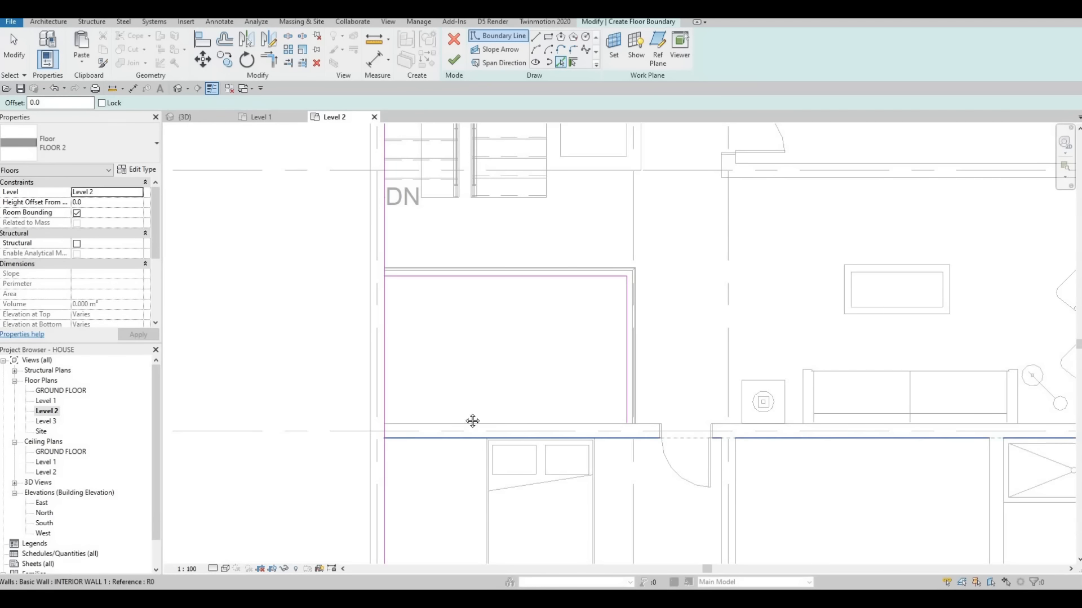
pyautogui.press('Escape')
pyautogui.press('Escape')
pyautogui.press('Escape')
pyautogui.press('t')
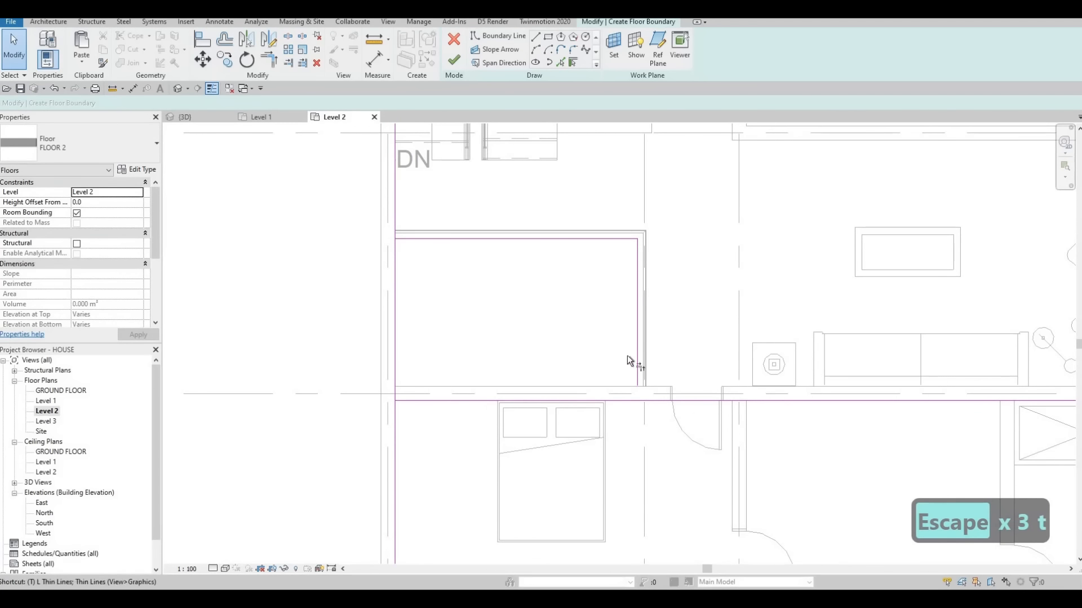
pyautogui.press('r')
pyautogui.click(636, 350)
pyautogui.click(628, 401)
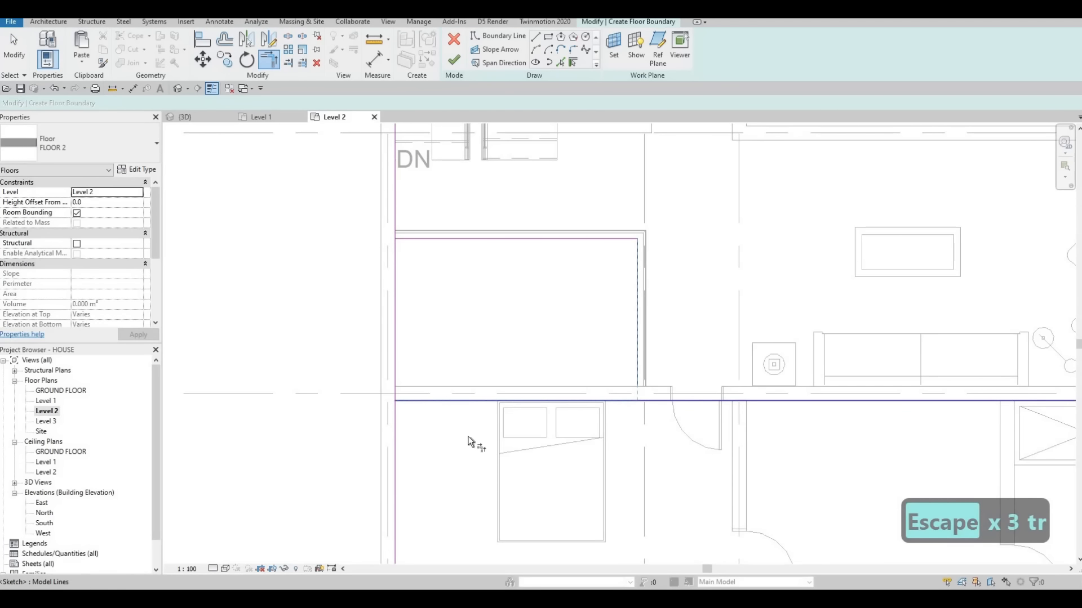
# Step: Split the left exterior boundary line beside the railed opening and trim its two parts to the opening's upper and lower lines
pyautogui.press('s')
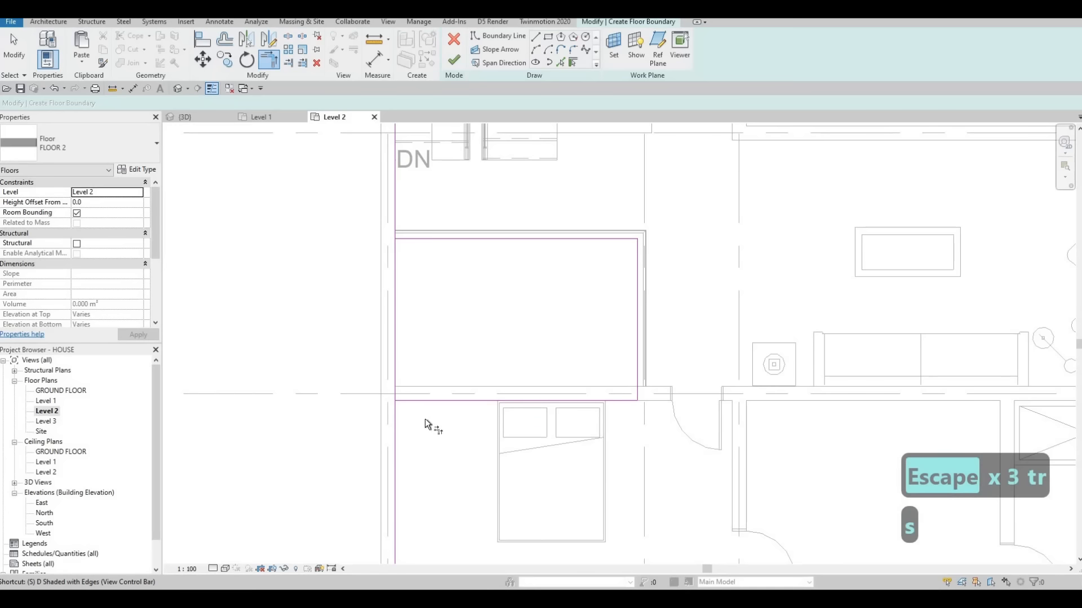
pyautogui.press('l')
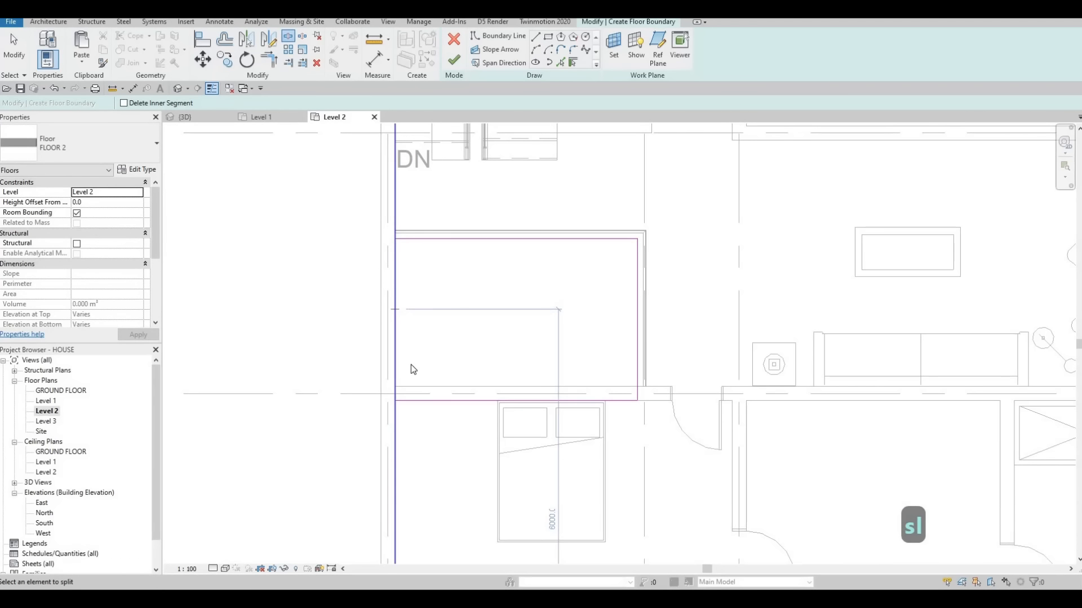
pyautogui.press('Escape')
pyautogui.press('Escape')
pyautogui.press('t')
pyautogui.press('r')
pyautogui.click(394, 415)
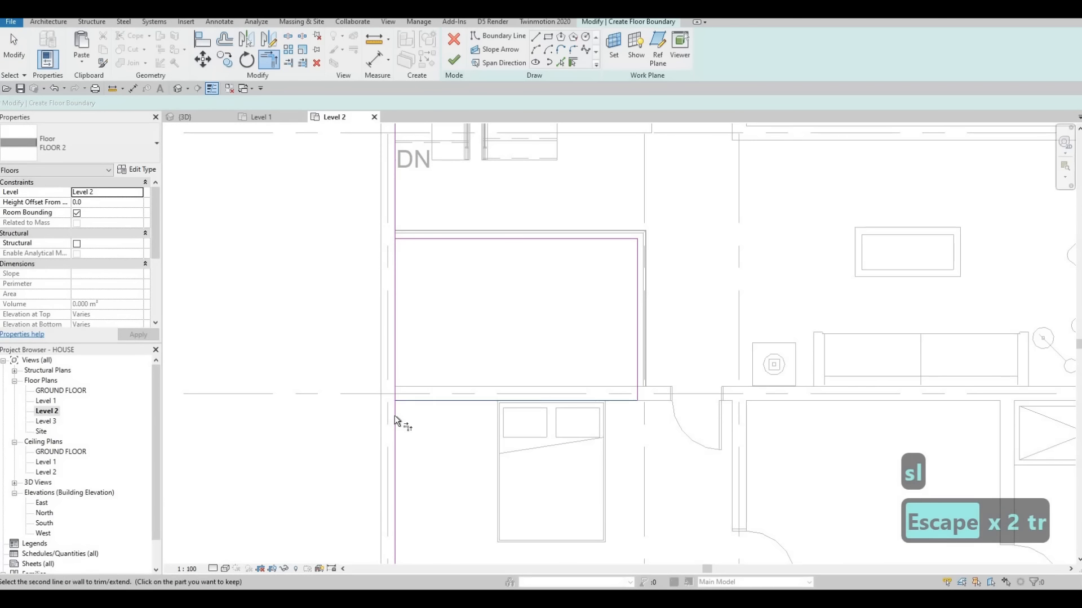
pyautogui.click(394, 414)
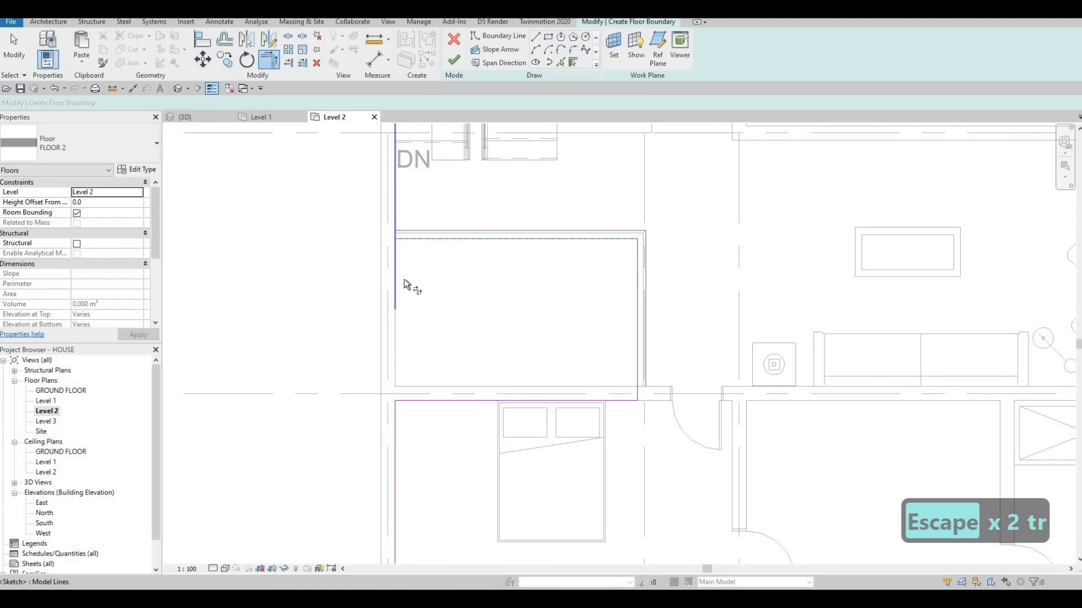
pyautogui.press('Escape')
pyautogui.scroll(-3, 481, 338)
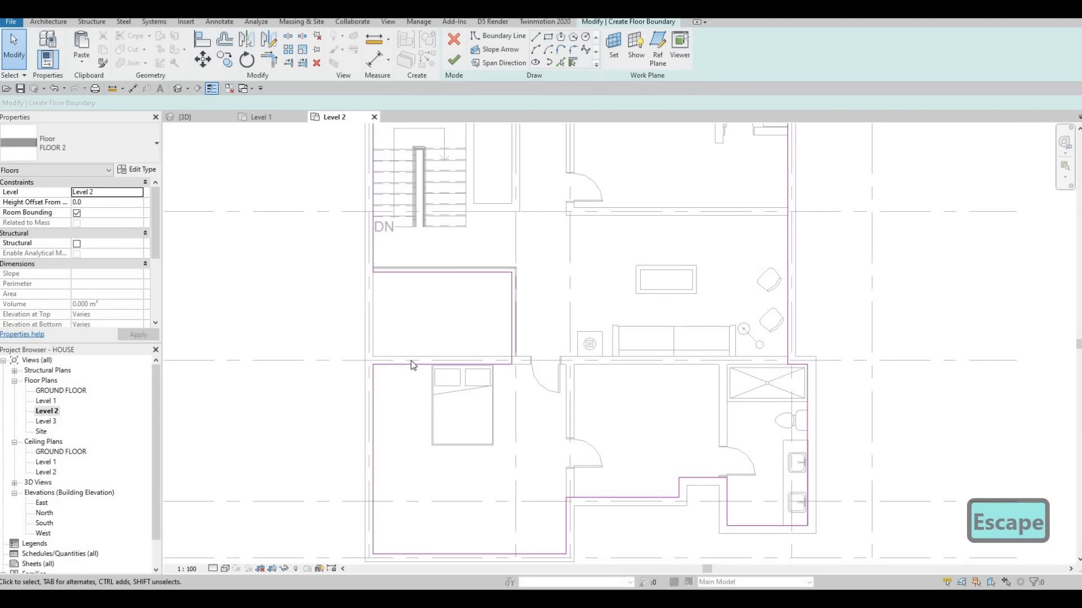
# Step: Examine the boundary around the railed opening, the lower rooms, the upper bedrooms and the staircase for completeness
pyautogui.scroll(2, 410, 360)
pyautogui.scroll(2, 429, 362)
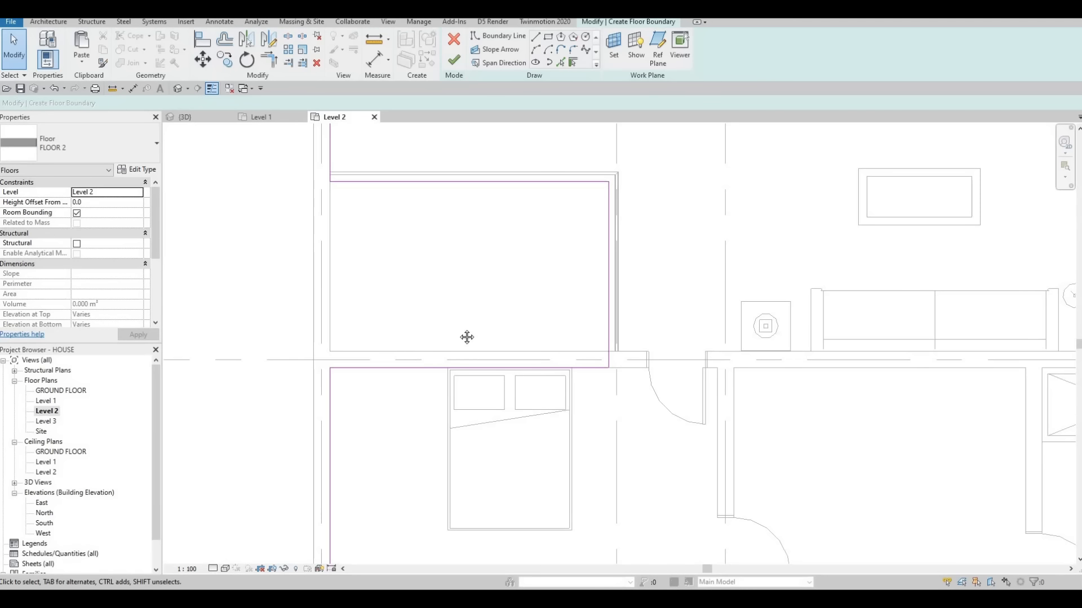
pyautogui.scroll(-5, 467, 337)
pyautogui.scroll(3, 417, 393)
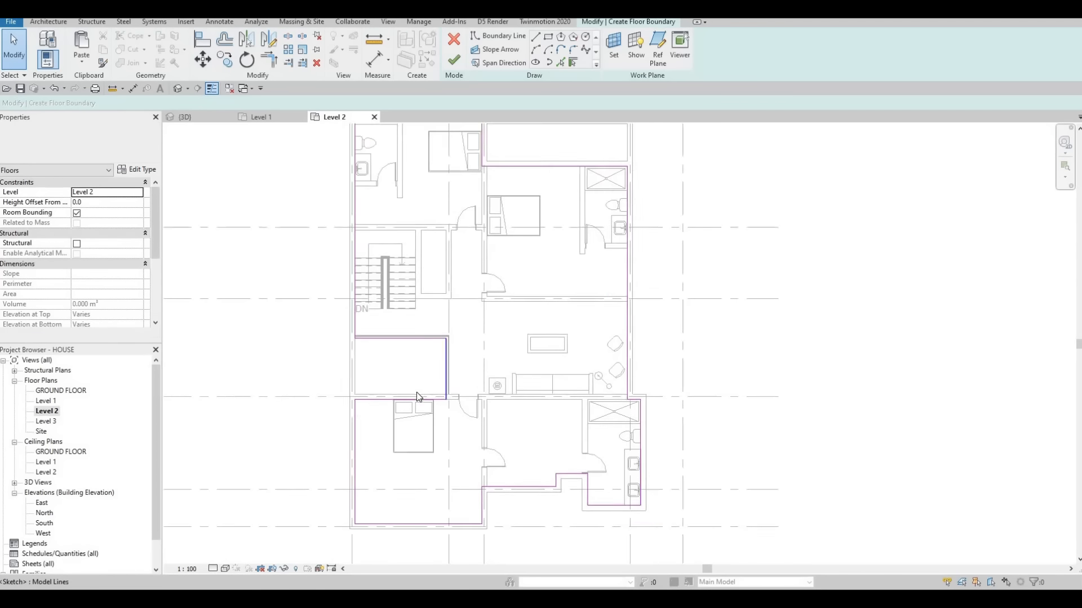
pyautogui.scroll(2, 397, 401)
pyautogui.scroll(2, 388, 394)
pyautogui.click(386, 391)
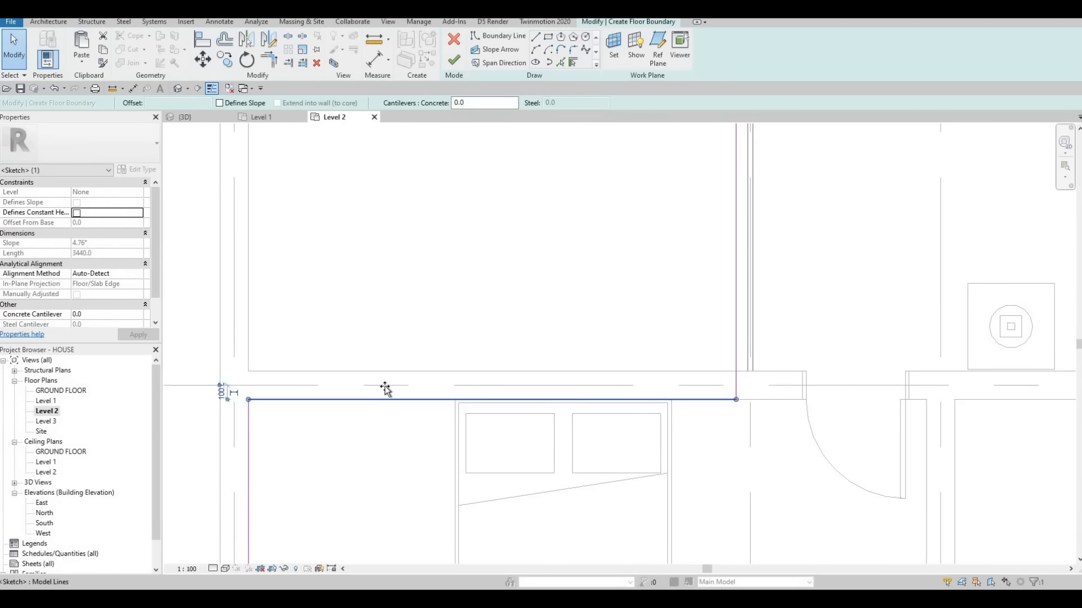
pyautogui.moveTo(385, 388); pyautogui.dragTo(449, 366)
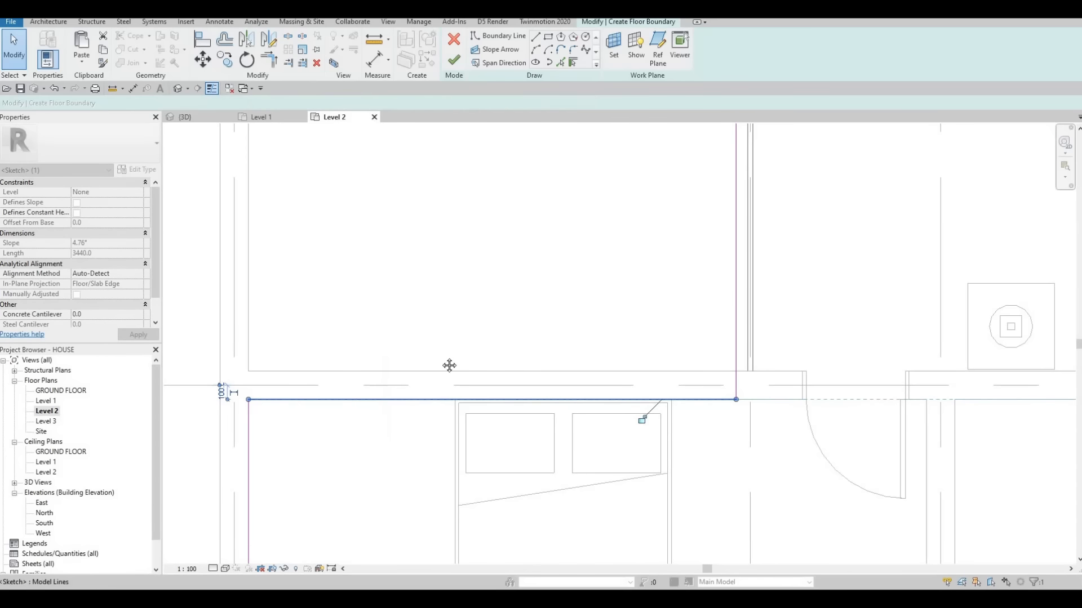
pyautogui.press('Escape')
pyautogui.scroll(-3, 449, 365)
pyautogui.scroll(3, 606, 356)
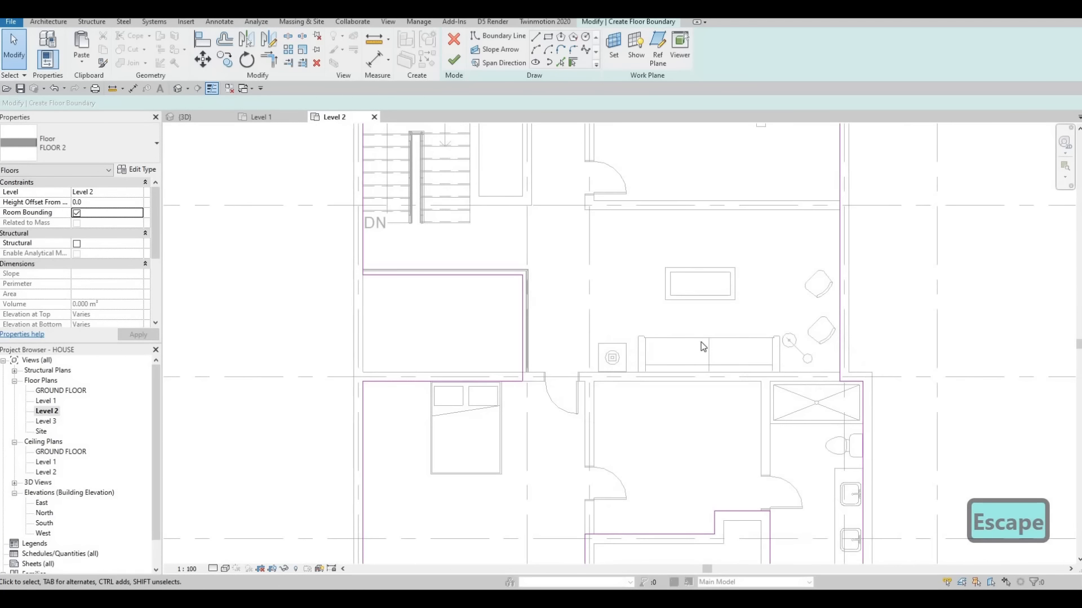
pyautogui.scroll(-2, 682, 394)
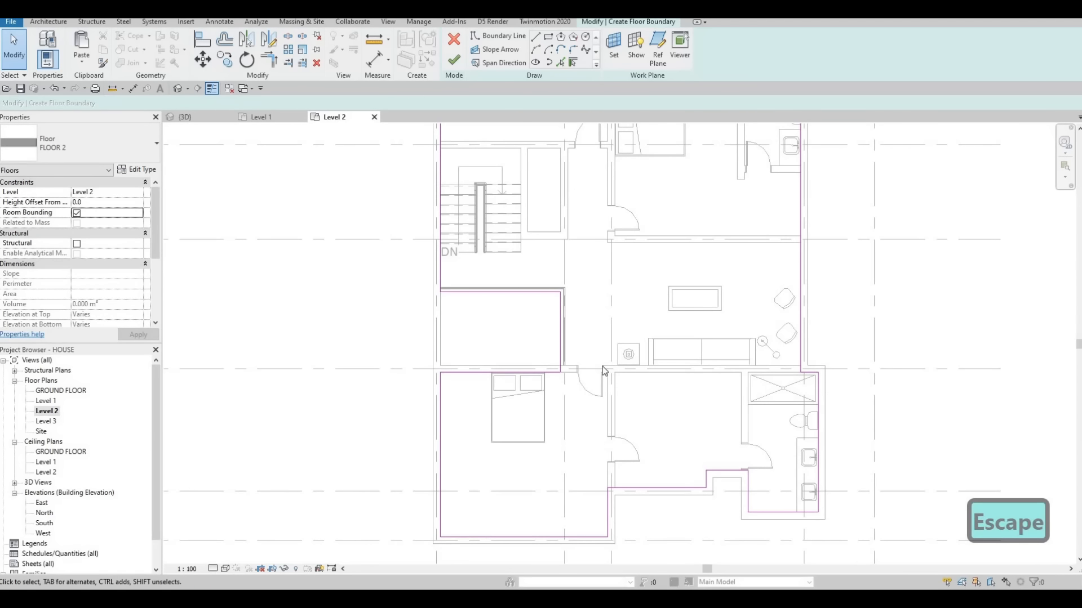
pyautogui.scroll(-2, 603, 370)
pyautogui.scroll(2, 495, 239)
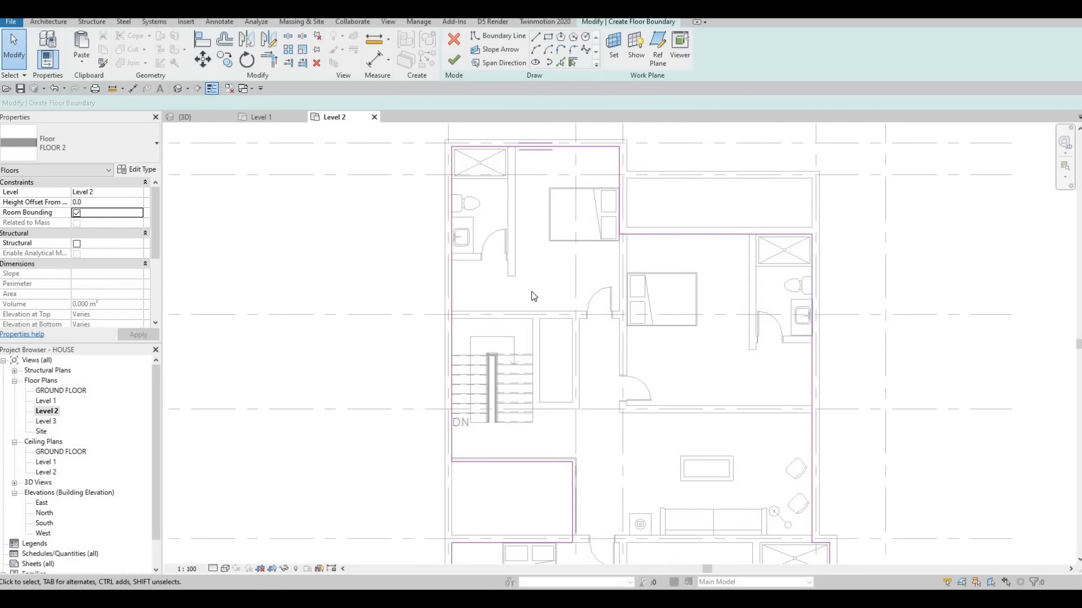
pyautogui.moveTo(534, 296); pyautogui.dragTo(355, 291, button='middle')
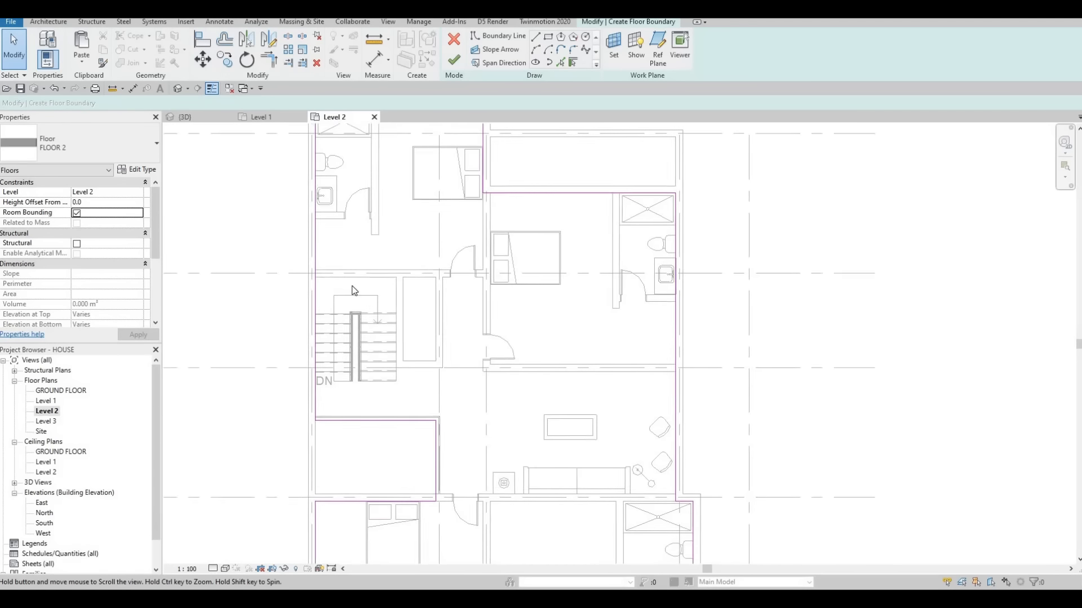
pyautogui.scroll(1, 354, 291)
pyautogui.press('Escape')
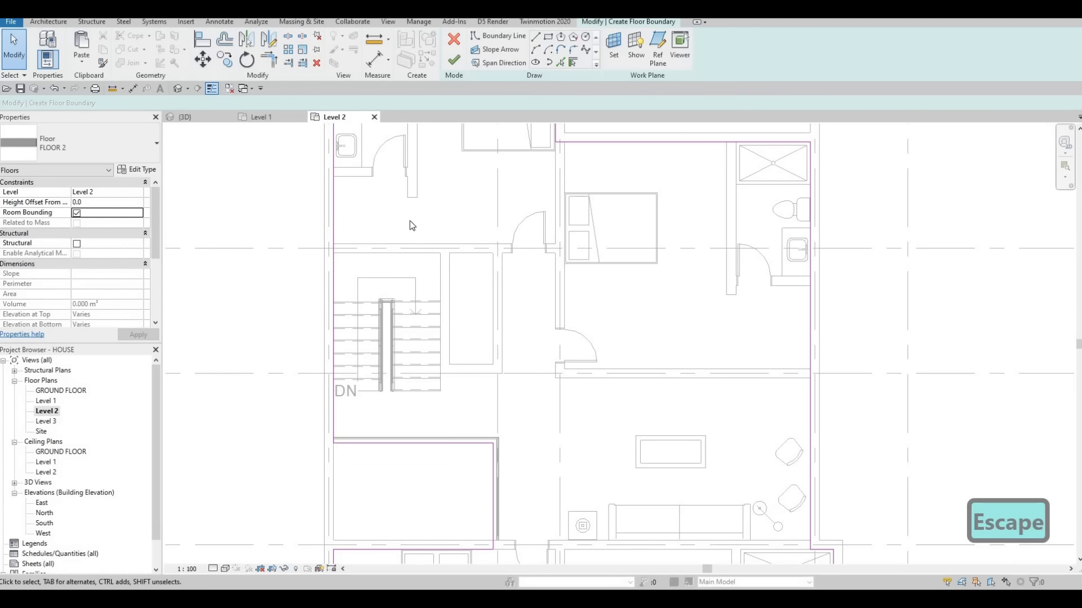
# Step: Pick boundary lines along the stairwell's top wall, its right side and the foot of the right-hand stair flight
pyautogui.click(437, 280)
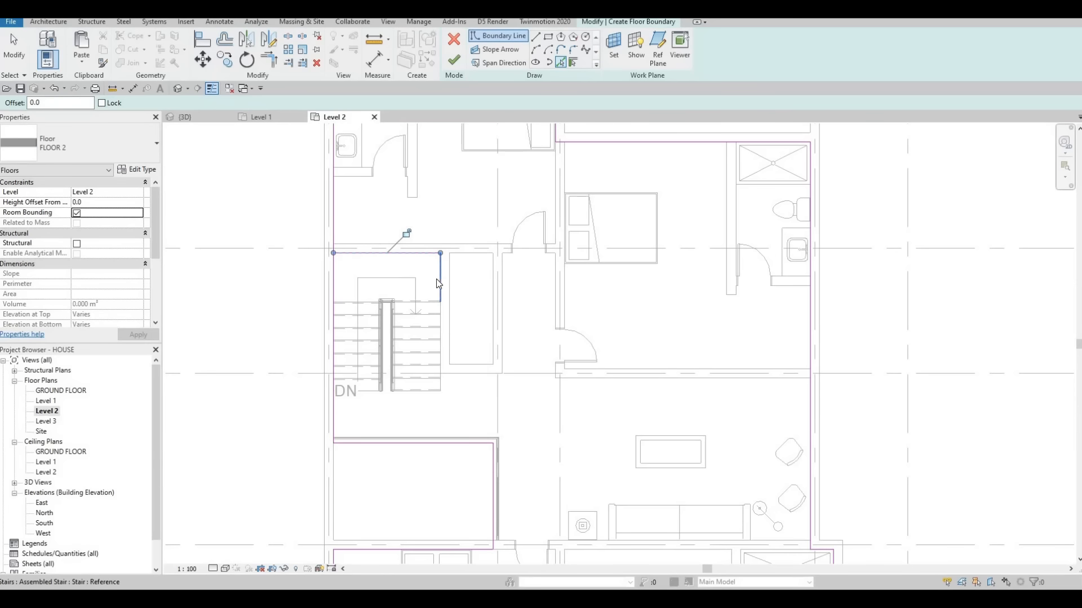
pyautogui.click(437, 280)
pyautogui.press('Escape')
pyautogui.press('Escape')
pyautogui.press('Escape')
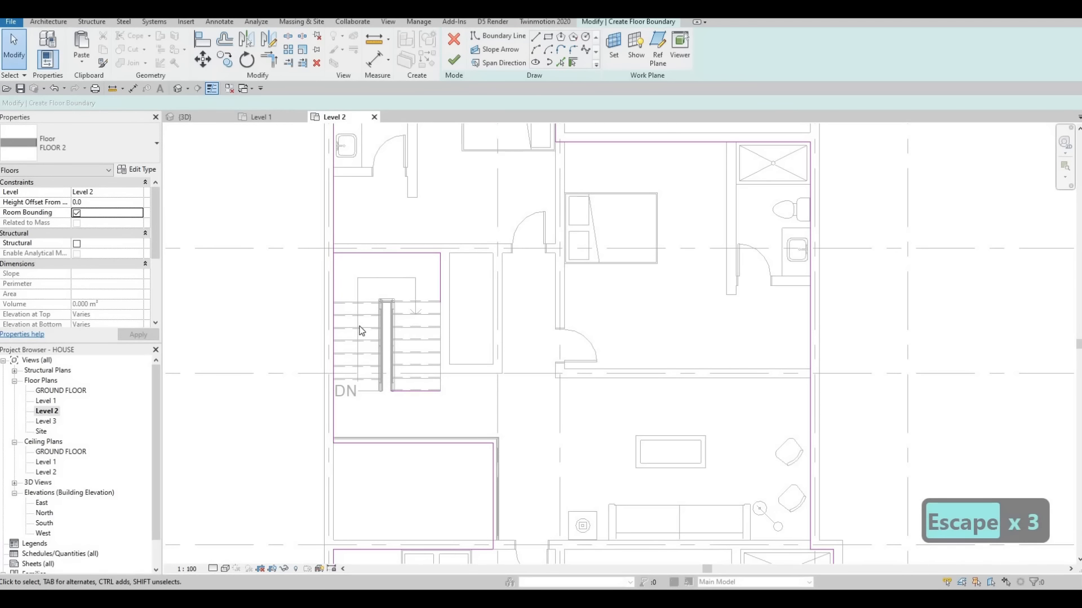
# Step: Split the left exterior boundary line beside the stairwell and trim its upper part to the stairwell's top line
pyautogui.press('s')
pyautogui.press('l')
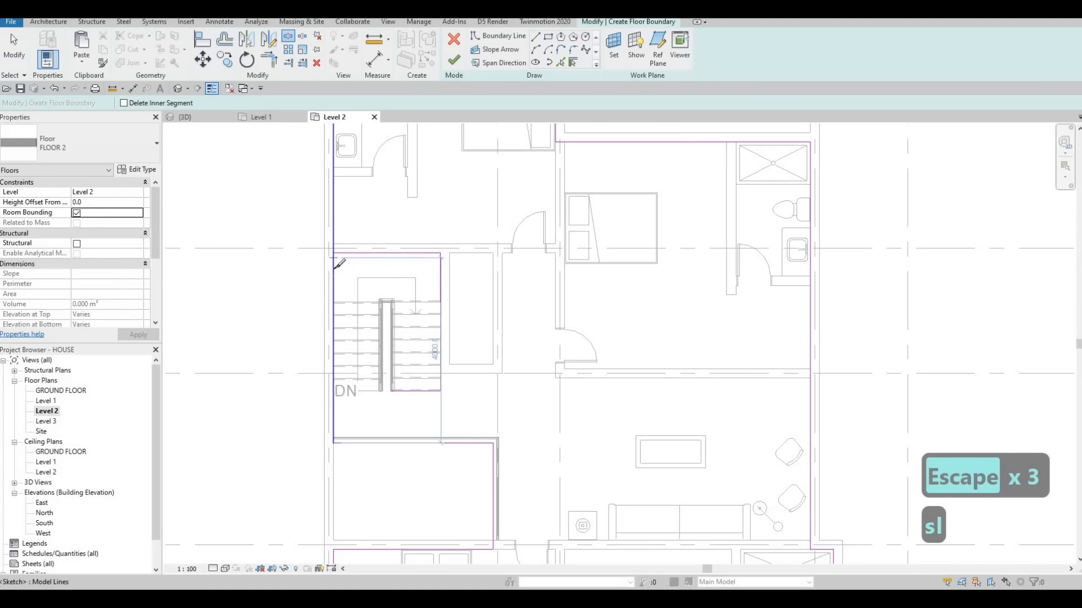
pyautogui.press('Escape')
pyautogui.press('Escape')
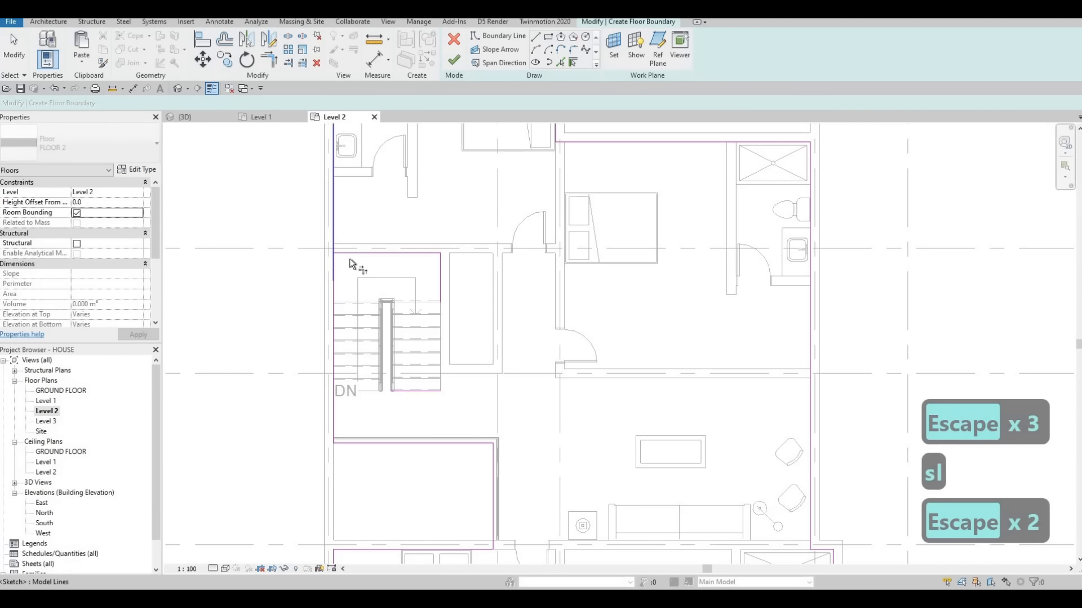
pyautogui.press('t')
pyautogui.press('r')
pyautogui.click(350, 254)
pyautogui.click(334, 242)
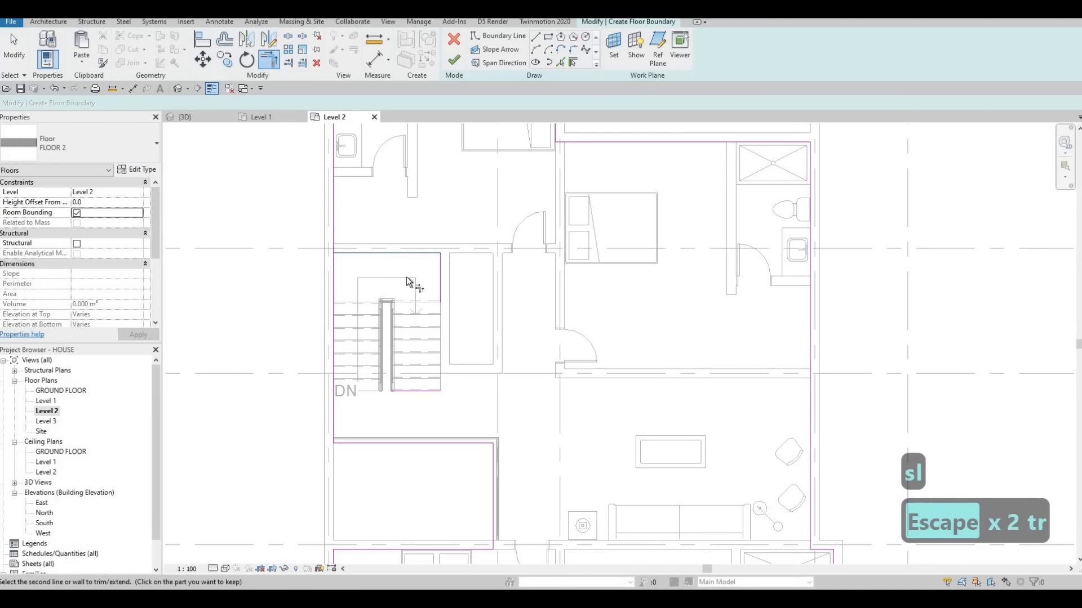
# Step: Trim the stairwell's right line to the line at the stair foot, and that line to the lower part of the left exterior line
pyautogui.click(439, 276)
pyautogui.click(418, 391)
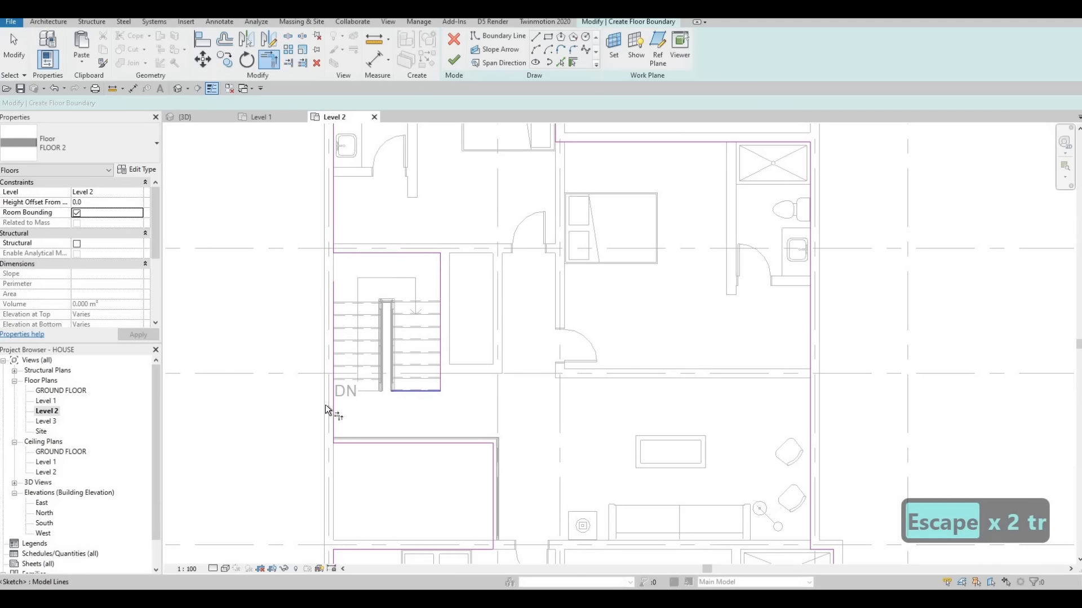
pyautogui.click(335, 403)
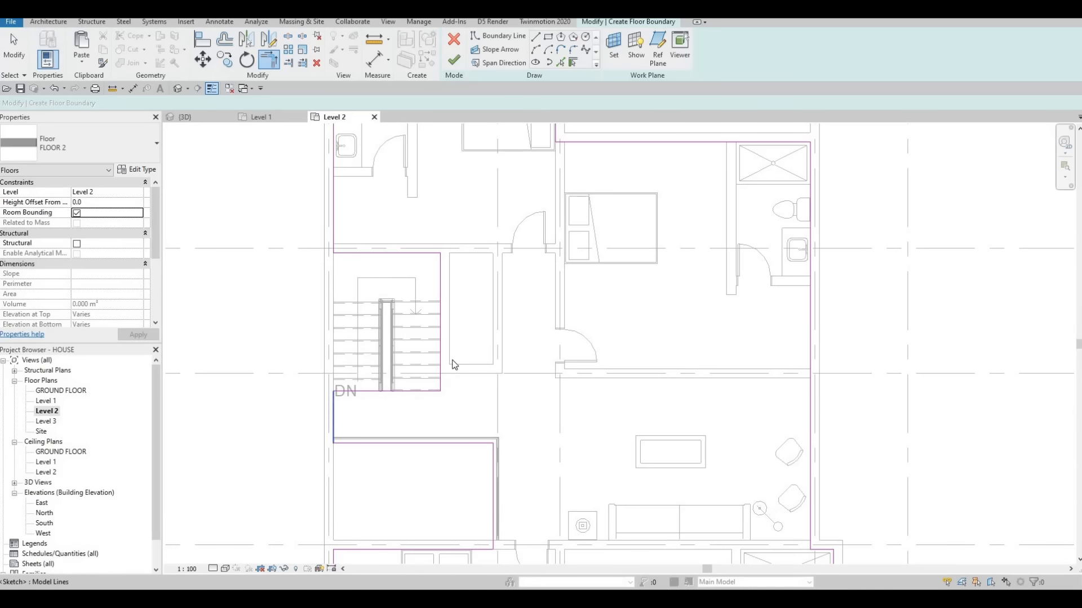
pyautogui.press('Escape')
pyautogui.press('Escape')
pyautogui.scroll(-2, 383, 299)
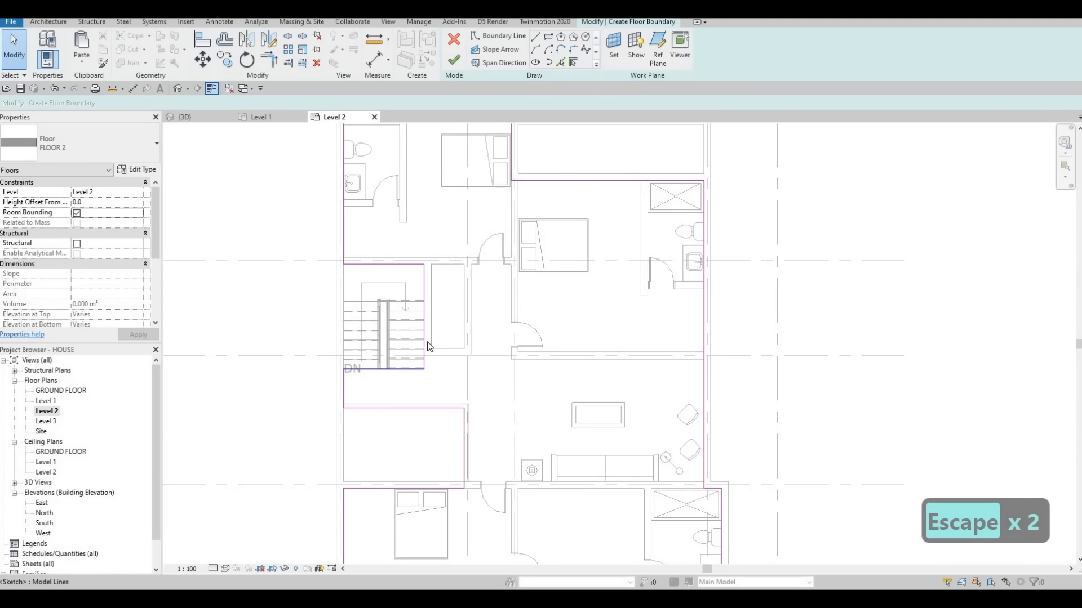
# Step: Move the stairwell's top boundary line up onto the centreline of the wall above the stairs
pyautogui.scroll(1, 421, 280)
pyautogui.press('Escape')
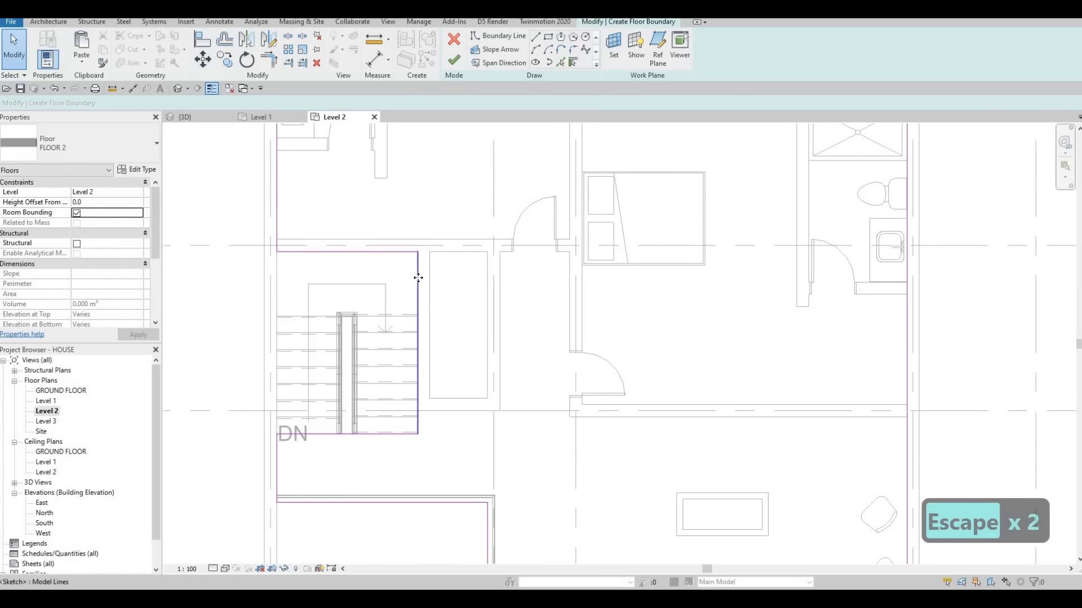
pyautogui.click(421, 280)
pyautogui.scroll(3, 427, 274)
pyautogui.moveTo(429, 274); pyautogui.dragTo(410, 276)
pyautogui.press('Escape')
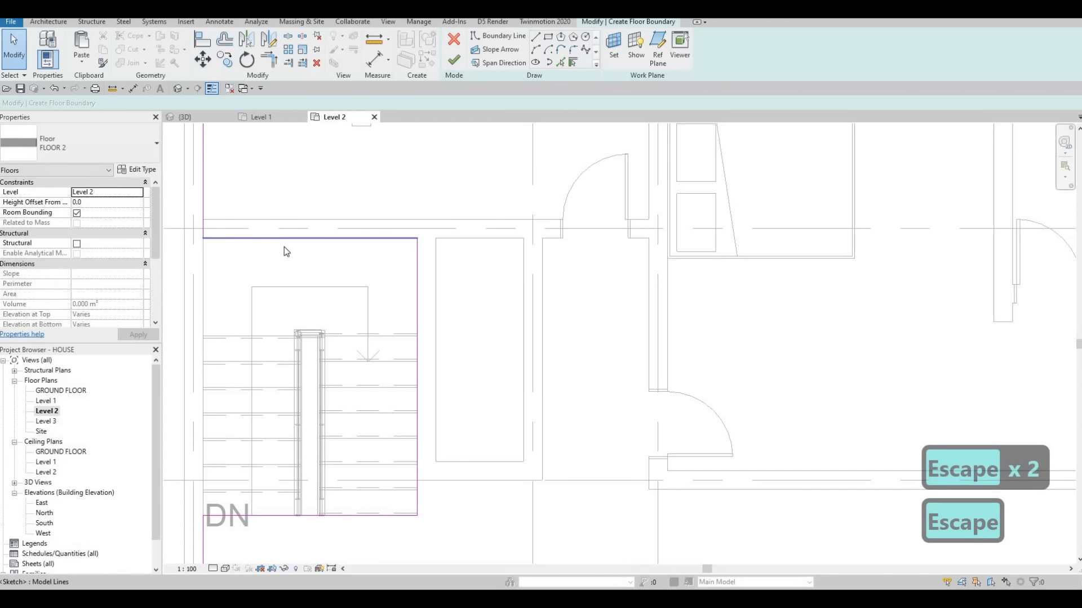
pyautogui.moveTo(283, 247); pyautogui.dragTo(290, 257, button='middle')
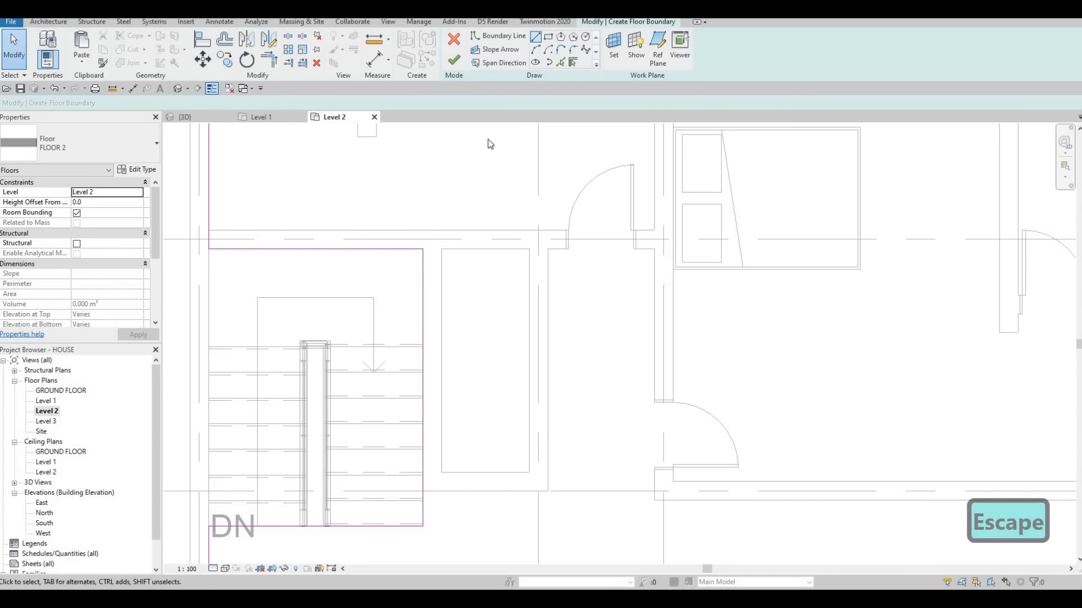
pyautogui.moveTo(340, 237); pyautogui.dragTo(339, 239)
pyautogui.press('Escape')
pyautogui.press('Escape')
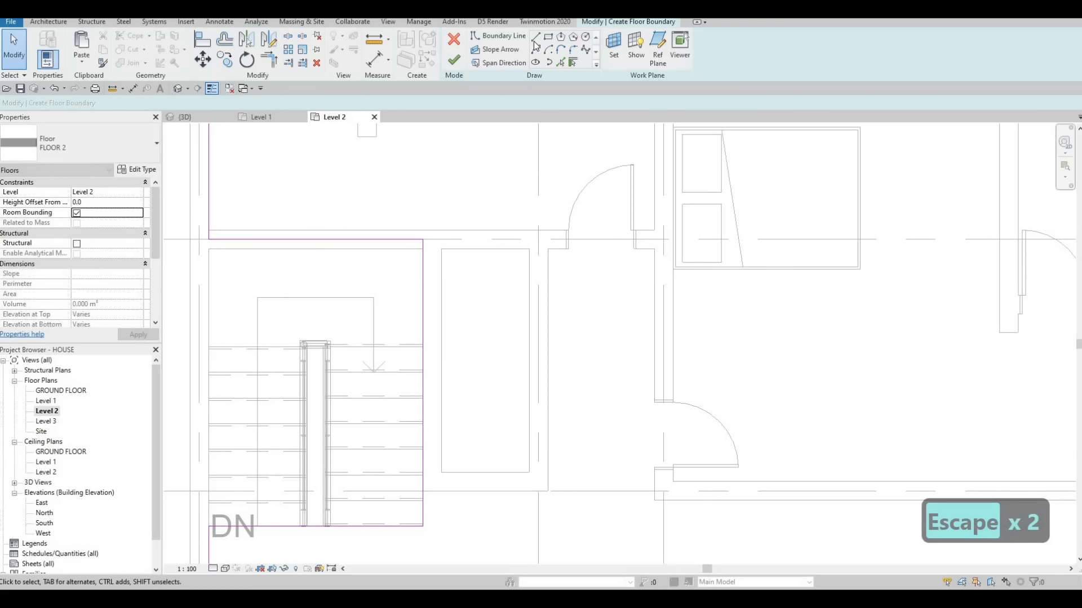
# Step: Draw a short horizontal boundary line at the lower end of the wall right of the stairs and a vertical line up inside that wall
pyautogui.press('Return')
pyautogui.scroll(2, 439, 497)
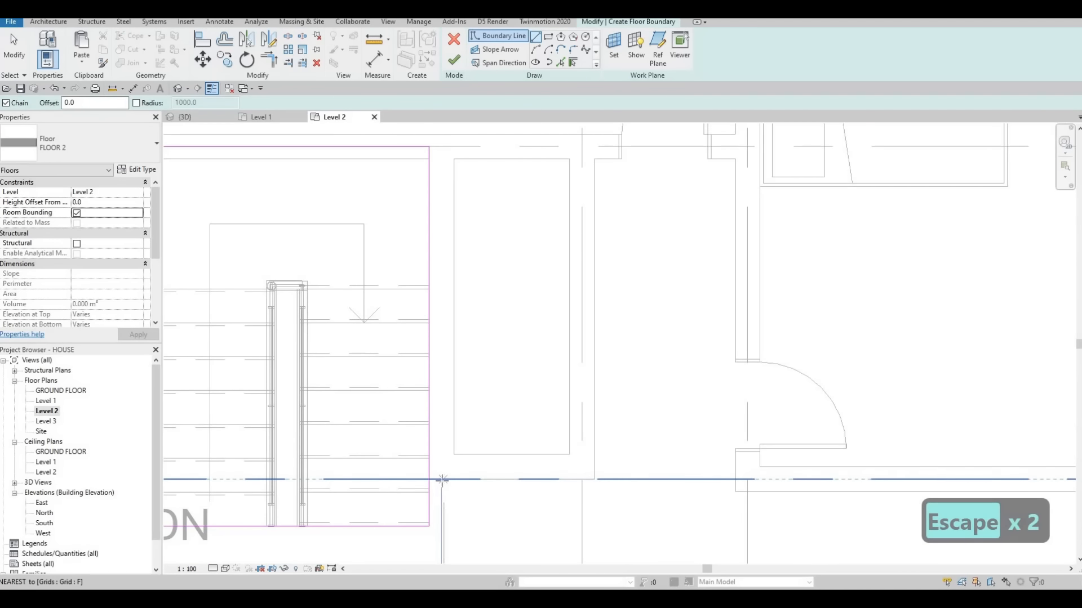
pyautogui.click(441, 479)
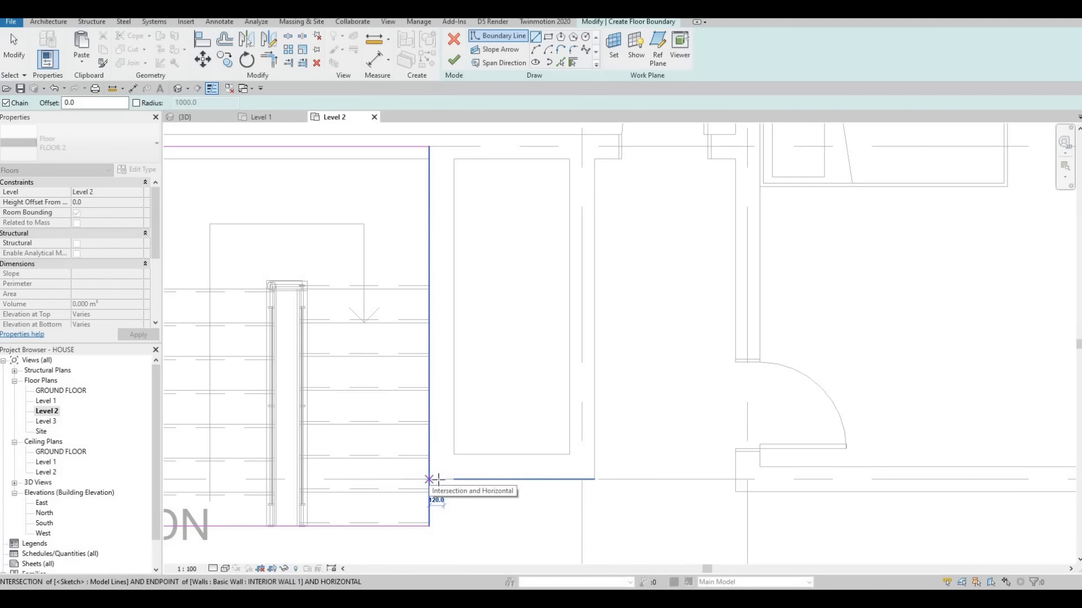
pyautogui.press('Escape')
pyautogui.click(444, 479)
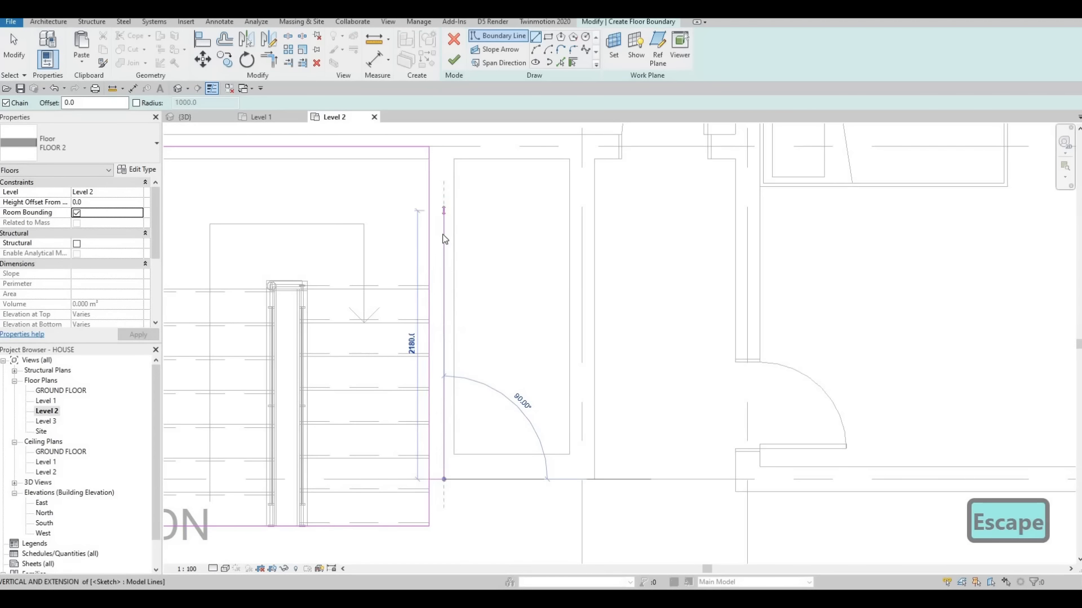
pyautogui.press('Escape')
pyautogui.press('Escape')
# Step: Trim the stairwell's right line to the short horizontal line, and its top line to the vertical line inside the wall
pyautogui.press('t')
pyautogui.press('r')
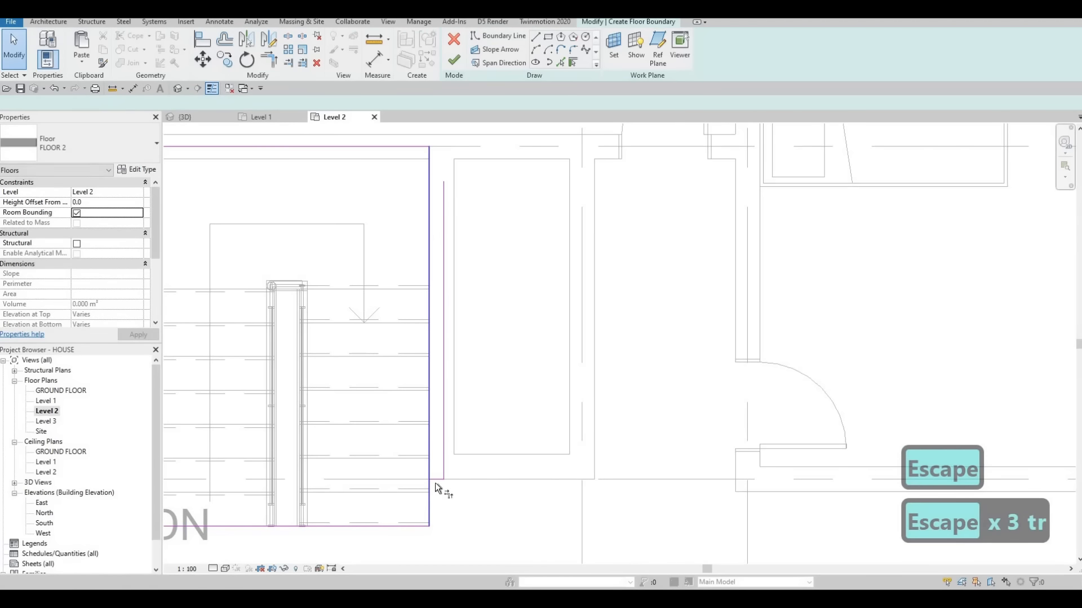
pyautogui.click(435, 482)
pyautogui.click(431, 488)
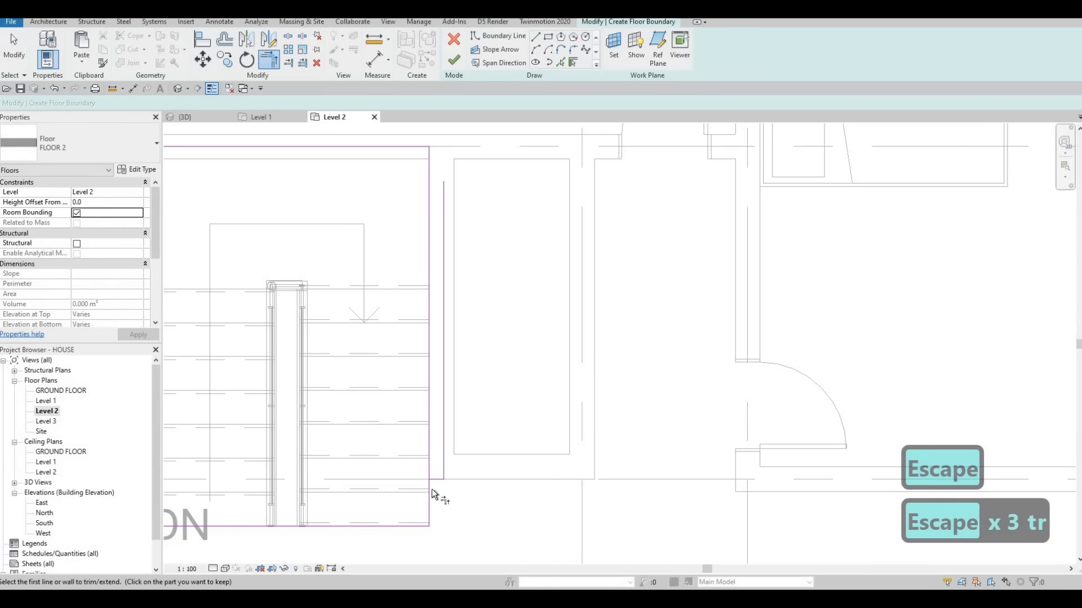
pyautogui.click(376, 144)
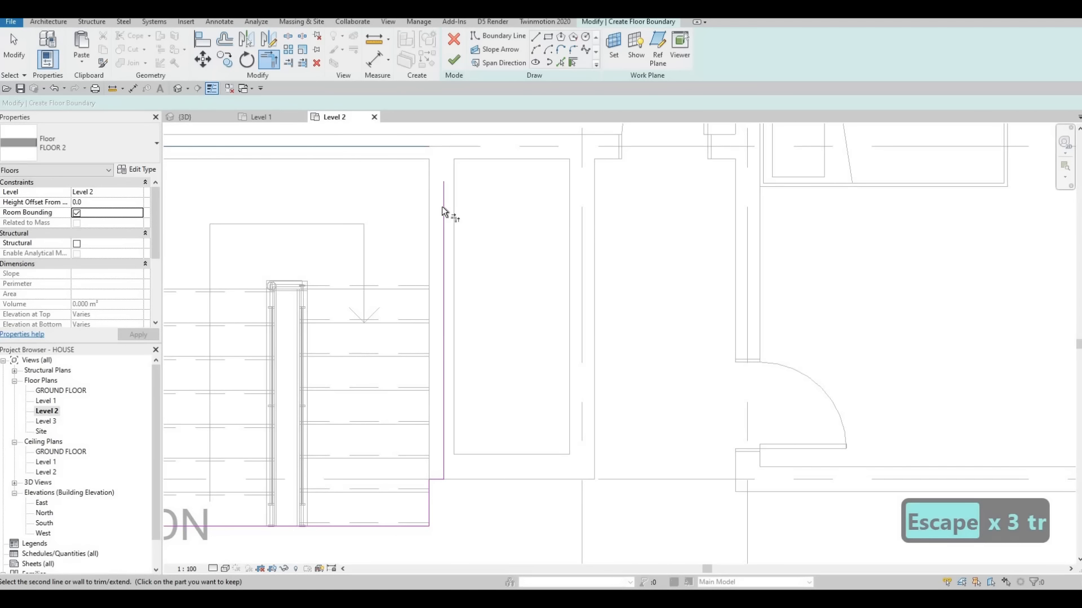
pyautogui.click(444, 265)
pyautogui.press('Escape')
pyautogui.press('Escape')
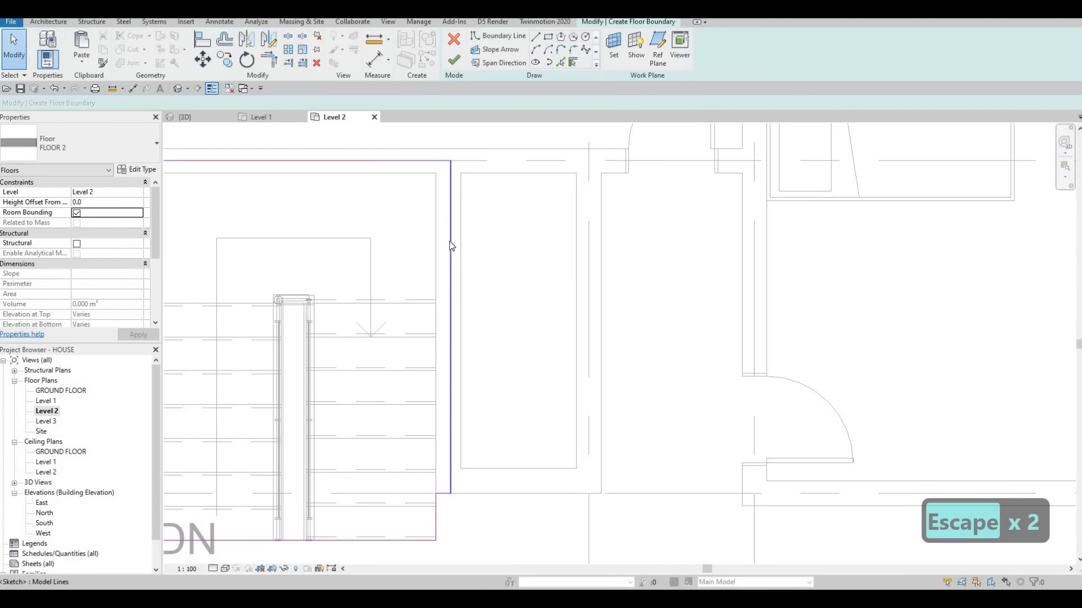
# Step: Check the vertical boundary line inside the stairwell's right wall and finish the sketch to create the FLOOR 2 floor
pyautogui.click(450, 240)
pyautogui.scroll(-3, 453, 251)
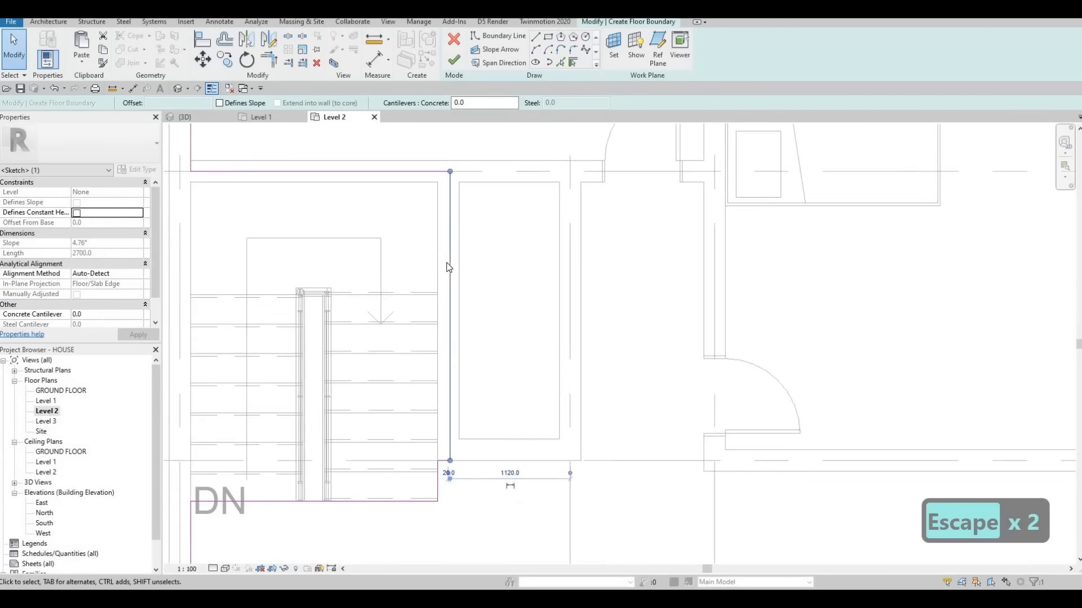
pyautogui.press('Escape')
pyautogui.scroll(1, 454, 262)
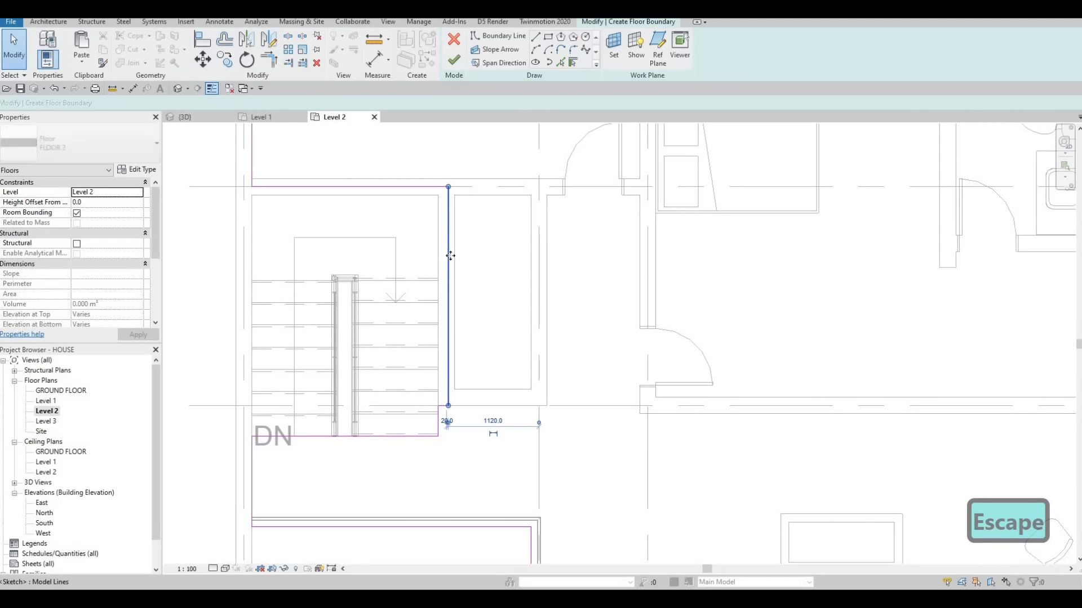
pyautogui.click(450, 256)
pyautogui.press('Escape')
pyautogui.scroll(-1, 413, 390)
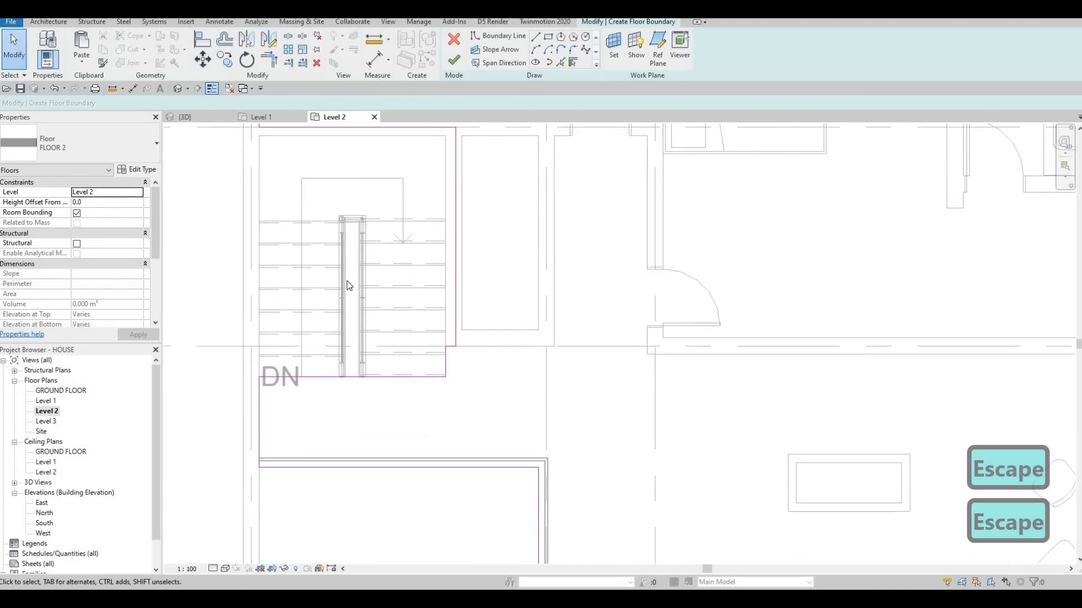
pyautogui.click(454, 63)
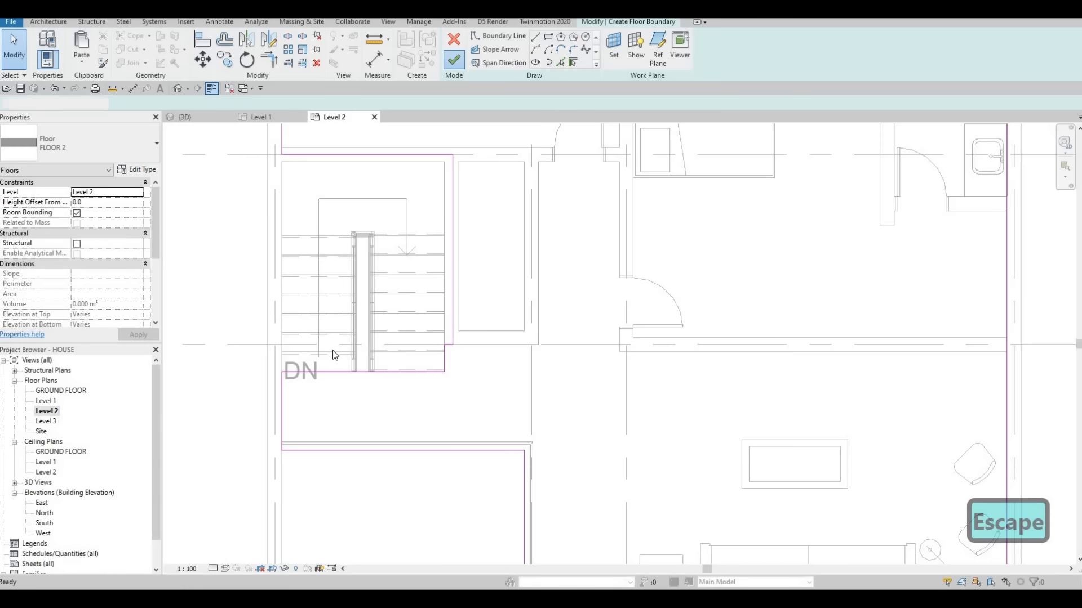
pyautogui.click(624, 306)
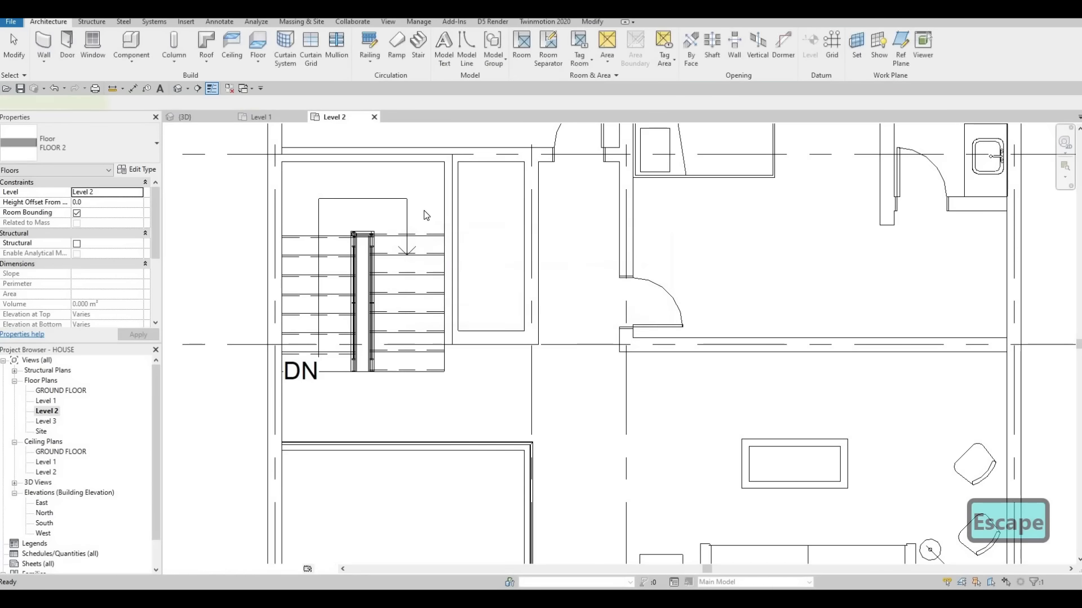
pyautogui.press('Escape')
# Step: Examine the Level 2 plan around the staircase, the railed opening and the surrounding rooms after creating the floor
pyautogui.scroll(-2, 462, 259)
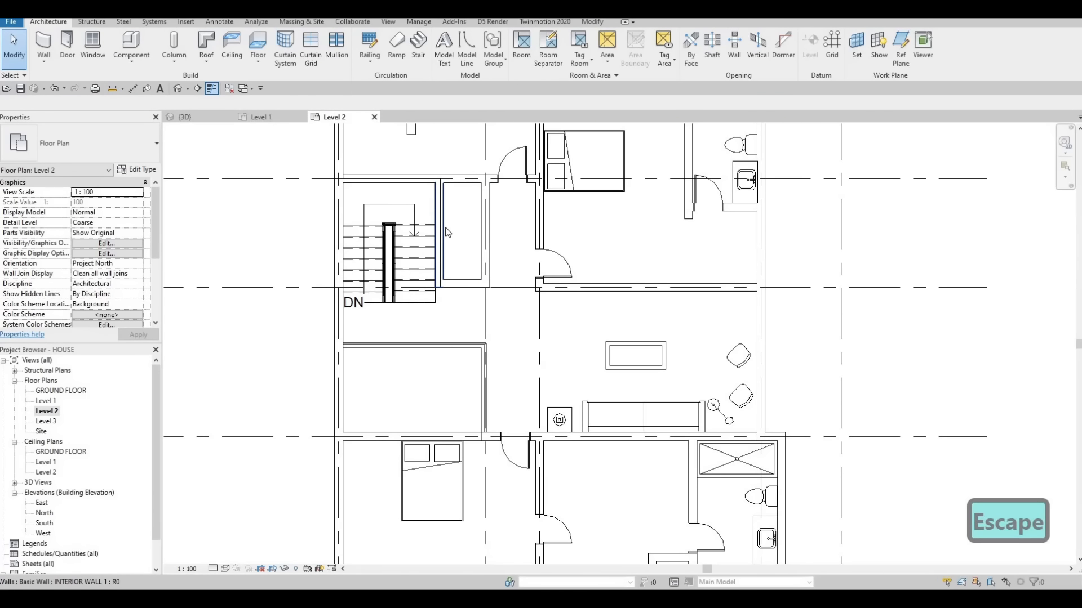
pyautogui.scroll(2, 447, 231)
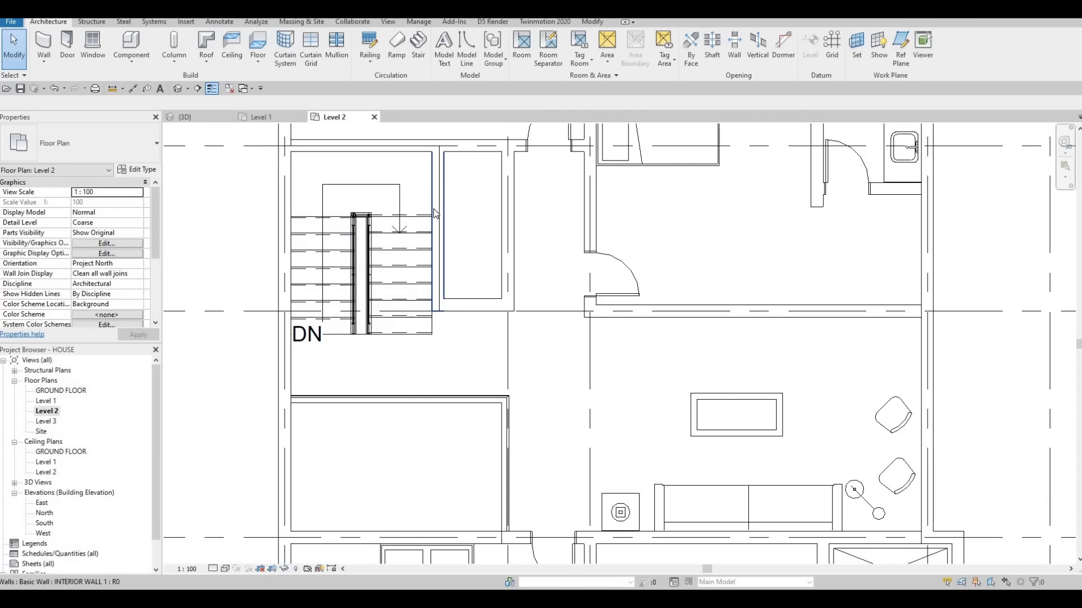
pyautogui.press('Escape')
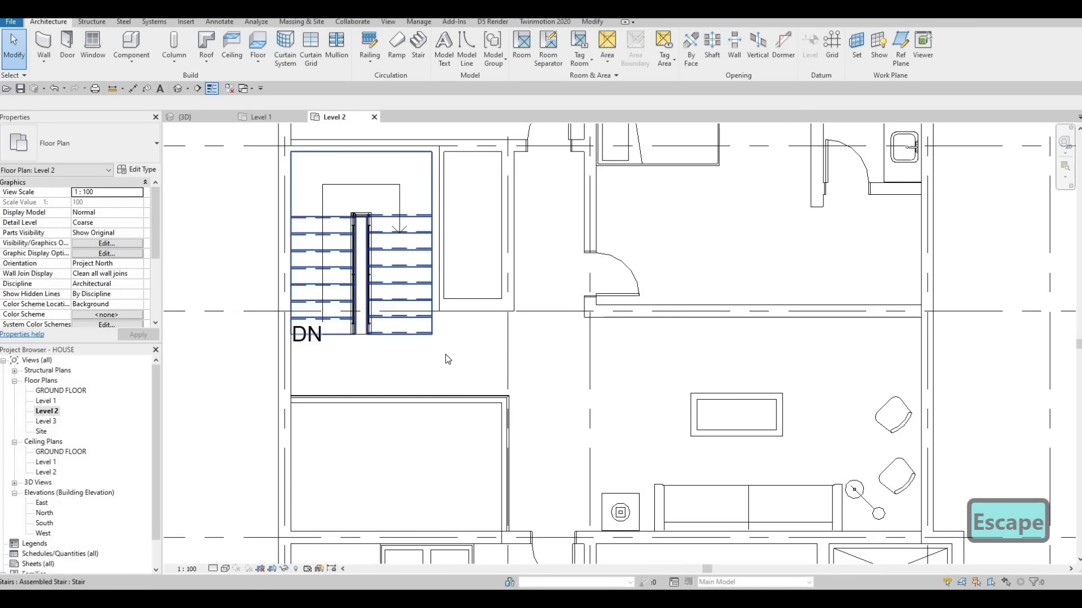
pyautogui.scroll(-1, 380, 311)
pyautogui.scroll(-2, 381, 310)
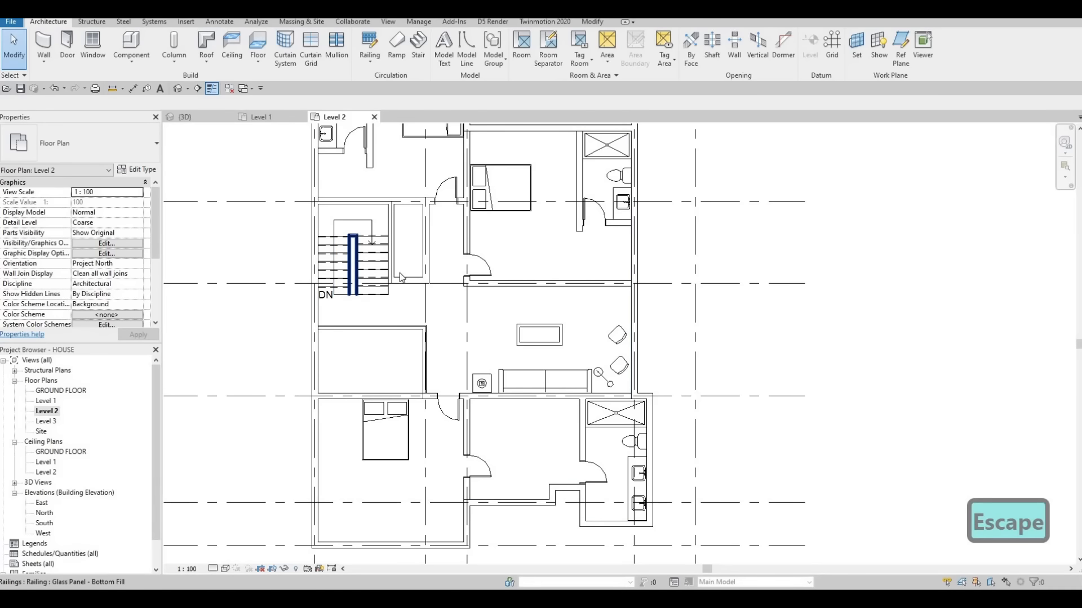
pyautogui.press('Escape')
pyautogui.scroll(-2, 382, 253)
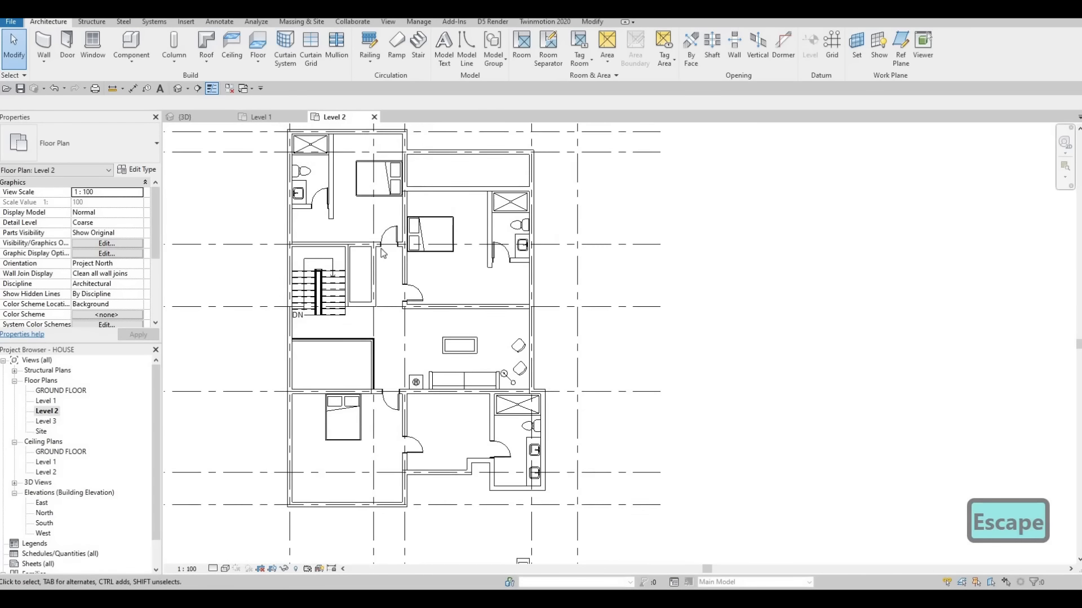
pyautogui.moveTo(364, 288); pyautogui.dragTo(367, 252, button='middle')
pyautogui.moveTo(362, 318); pyautogui.dragTo(388, 321, button='middle')
pyautogui.scroll(3, 387, 321)
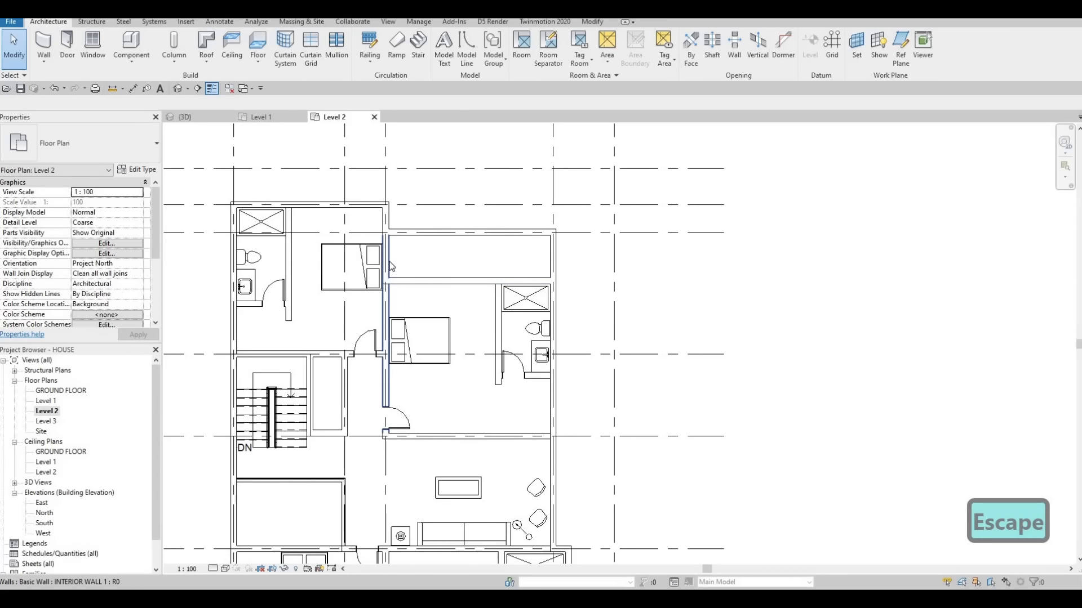
# Step: Shorten the vertical interior wall between the two upper bedrooms so its upper end stops at the horizontal wall below the narrow upper space
pyautogui.click(388, 253)
pyautogui.scroll(3, 389, 254)
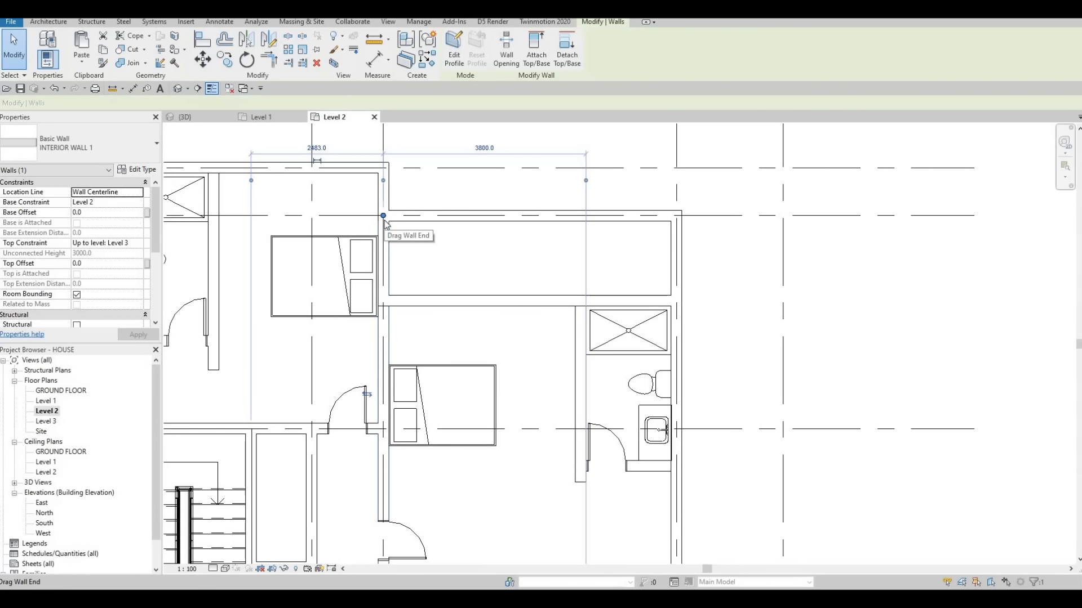
pyautogui.click(384, 286)
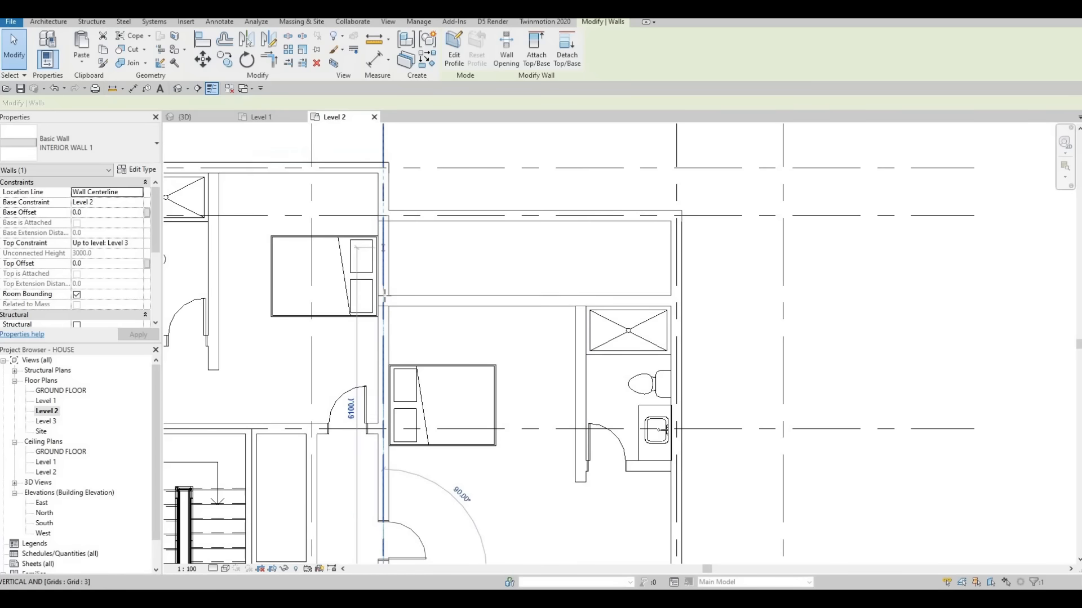
pyautogui.press('Escape')
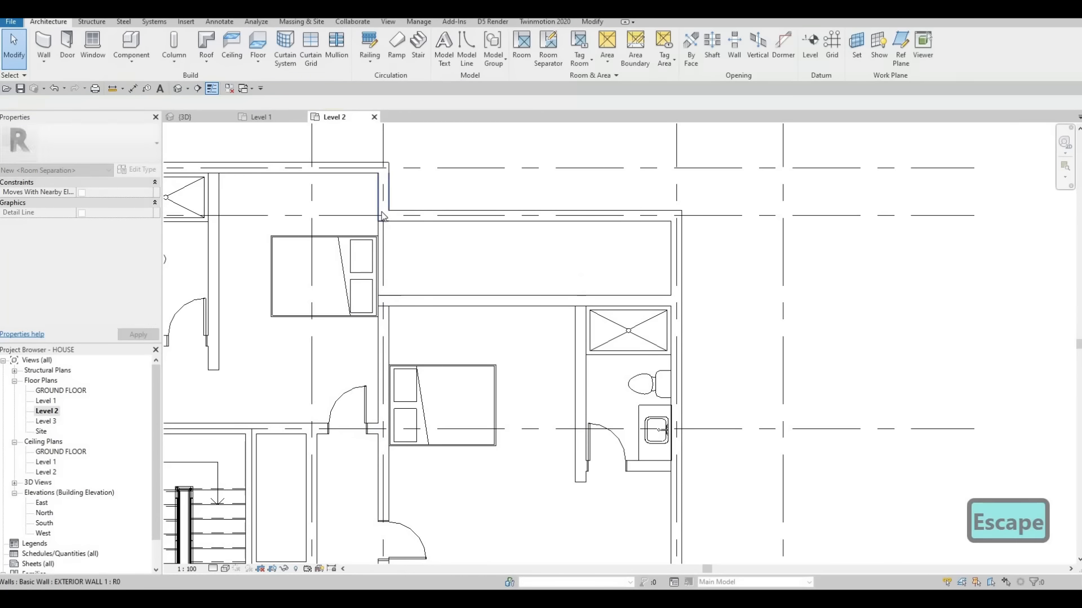
# Step: Extend the short vertical exterior wall beside the upper-left bedroom down to the horizontal wall below the narrow upper space
pyautogui.click(385, 217)
pyautogui.press('Escape')
pyautogui.click(384, 205)
pyautogui.moveTo(383, 215); pyautogui.dragTo(383, 301)
pyautogui.press('Escape')
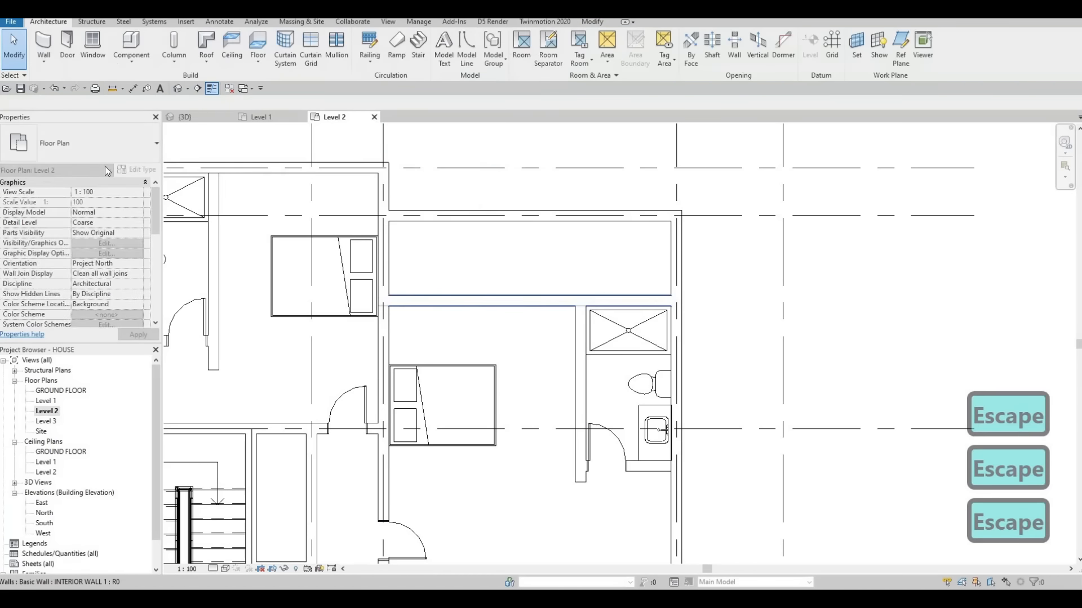
# Step: Change the horizontal interior wall below the narrow upper space to the EXTERIOR WALL 1 type
pyautogui.click(479, 304)
pyautogui.click(80, 147)
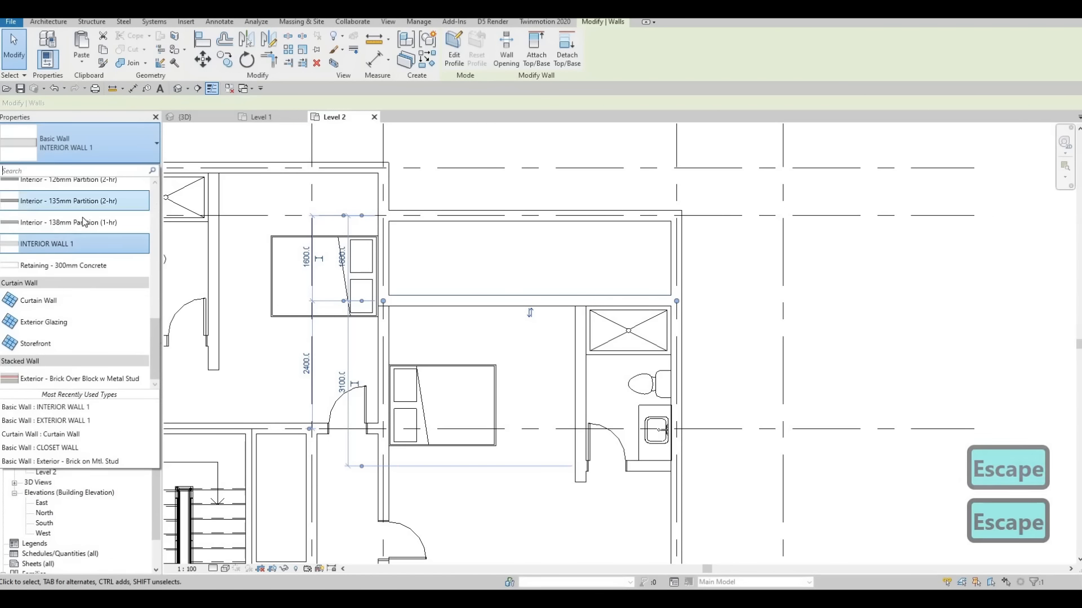
pyautogui.scroll(4, 58, 260)
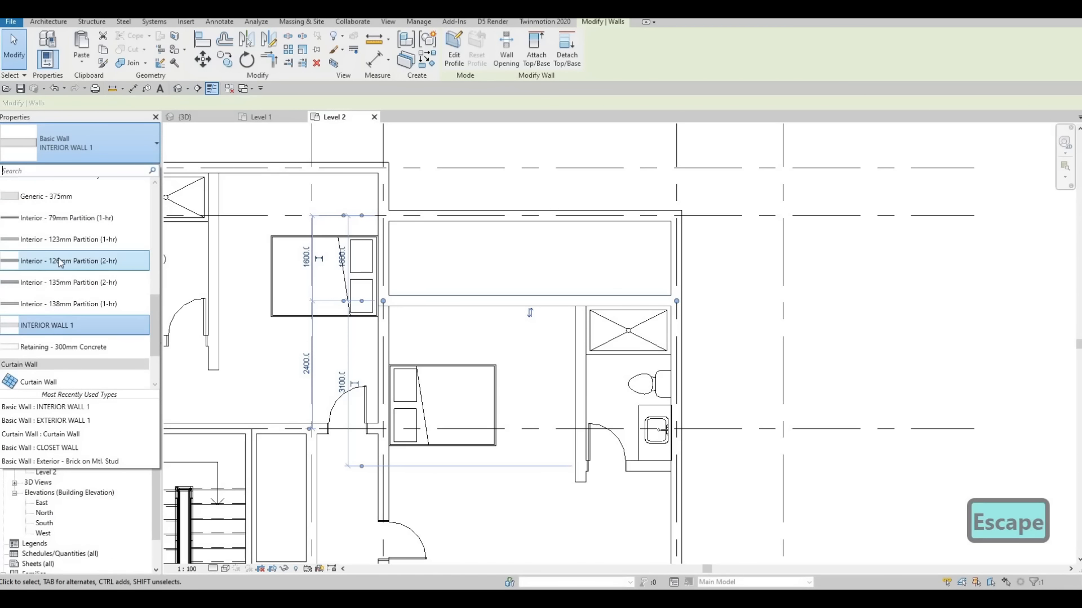
pyautogui.scroll(2, 59, 258)
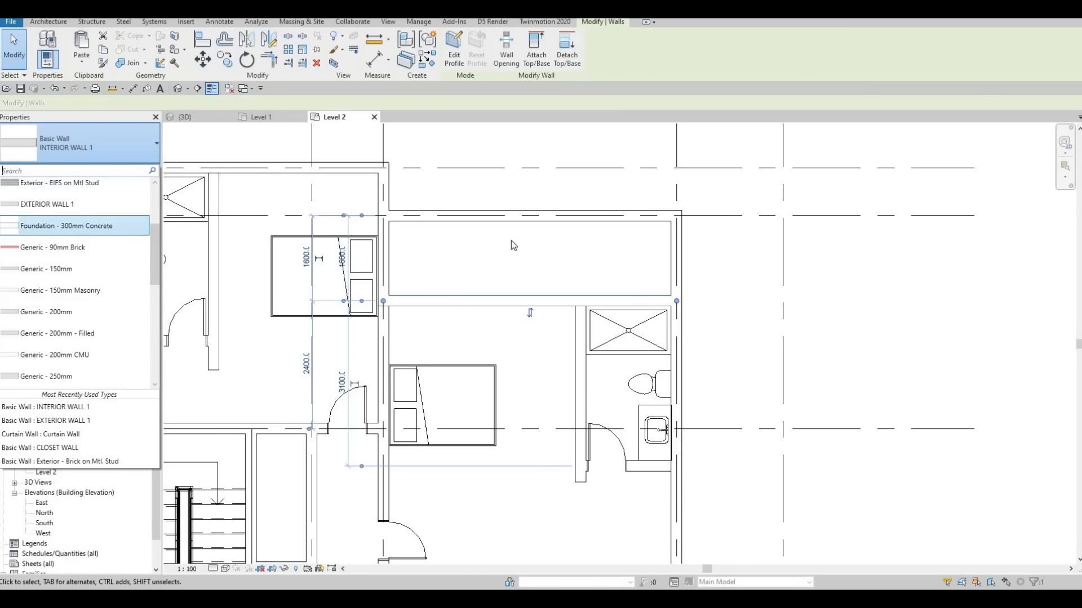
pyautogui.click(59, 219)
pyautogui.press('Escape')
pyautogui.press('Escape')
# Step: Delete the horizontal exterior wall along the upper edge of the narrow upper space
pyautogui.click(517, 221)
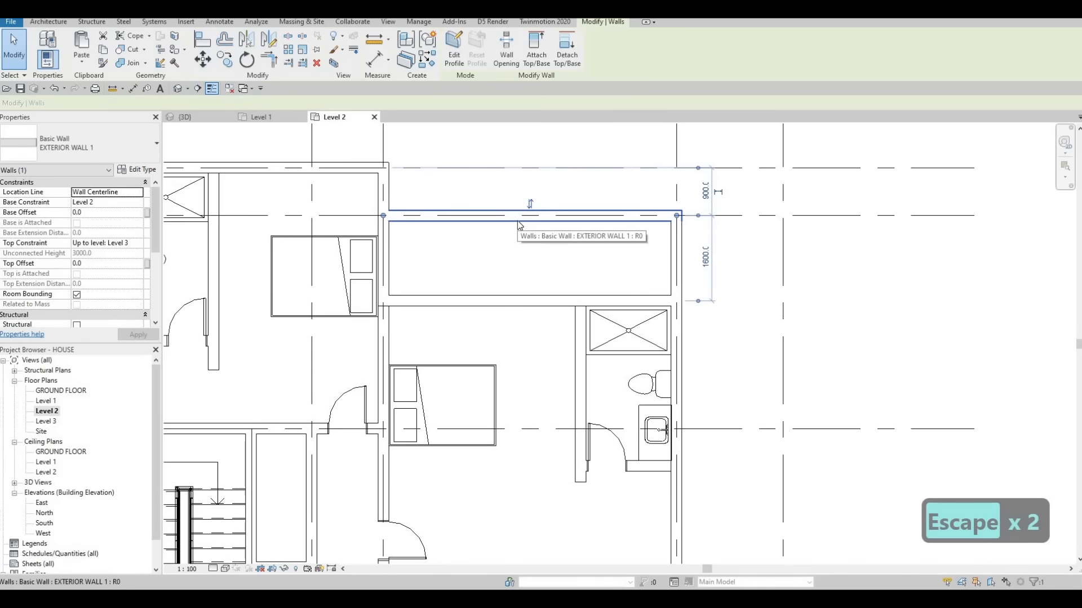
pyautogui.press('Delete')
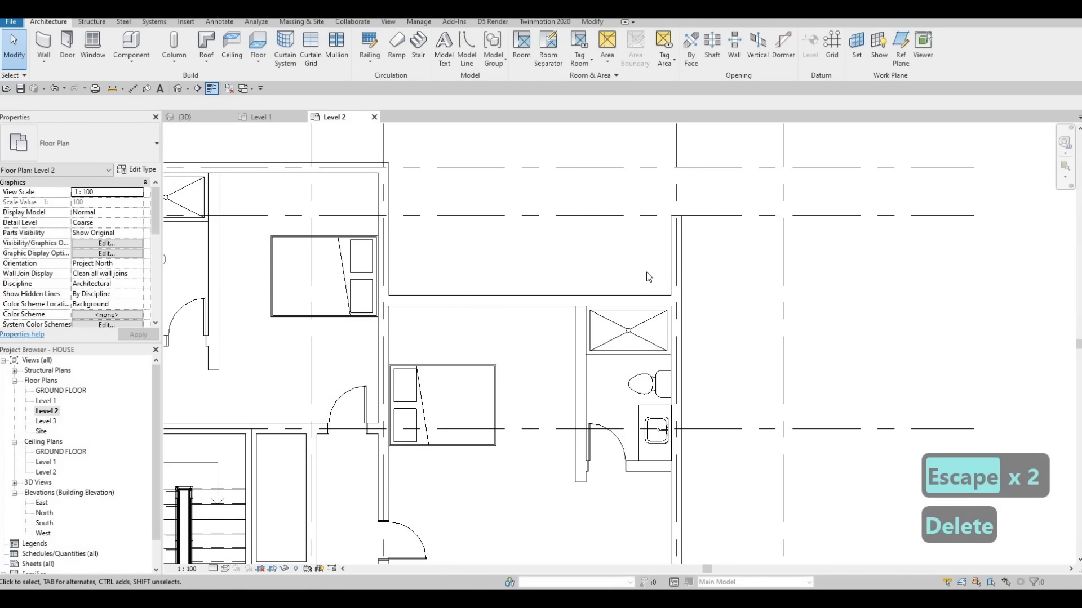
pyautogui.press('Escape')
pyautogui.press('Escape')
# Step: Trim the right vertical exterior wall to a corner with the horizontal exterior wall above the bathroom
pyautogui.press('t')
pyautogui.press('r')
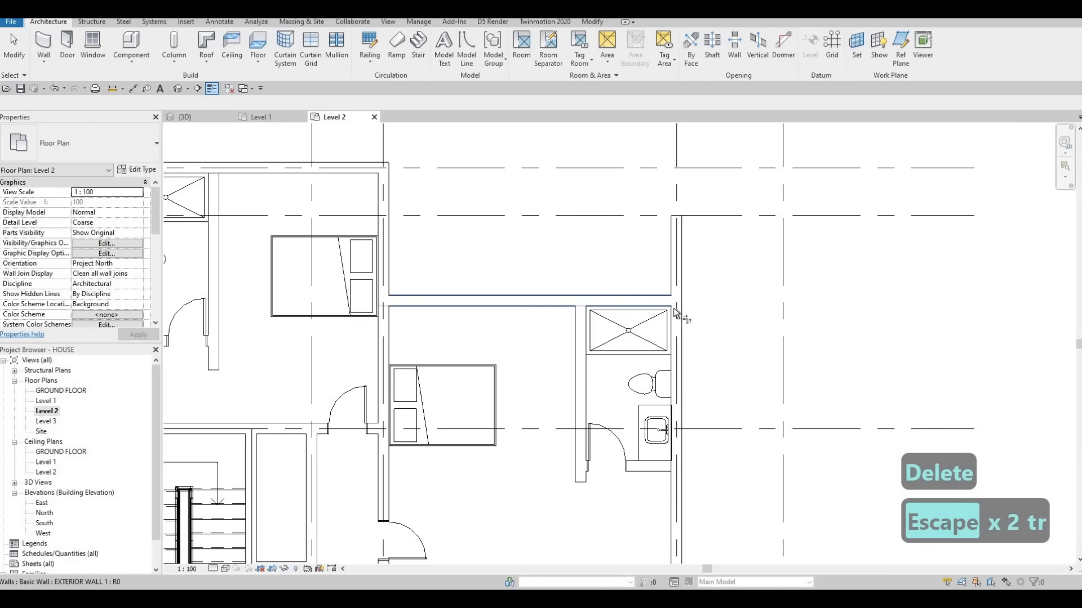
pyautogui.click(676, 312)
pyautogui.press('Escape')
# Step: Examine the Level 2 plan from the trimmed upper corner down to the lower bedroom and its adjoining bathroom
pyautogui.scroll(-3, 605, 253)
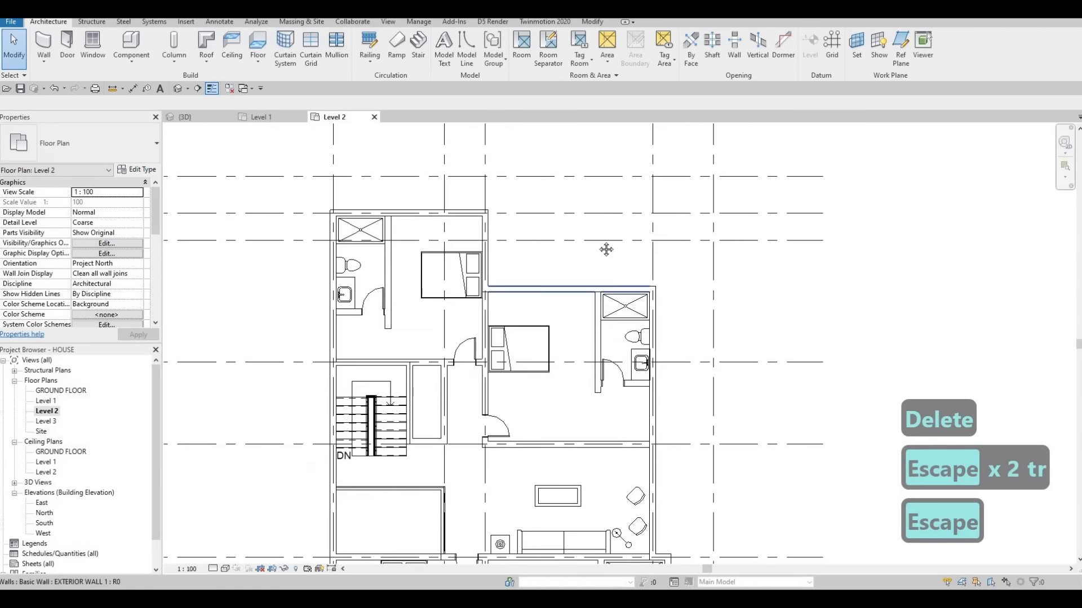
pyautogui.moveTo(606, 249); pyautogui.dragTo(610, 154, button='middle')
pyautogui.scroll(-1, 610, 154)
pyautogui.moveTo(673, 359); pyautogui.dragTo(671, 309, button='middle')
pyautogui.press('Escape')
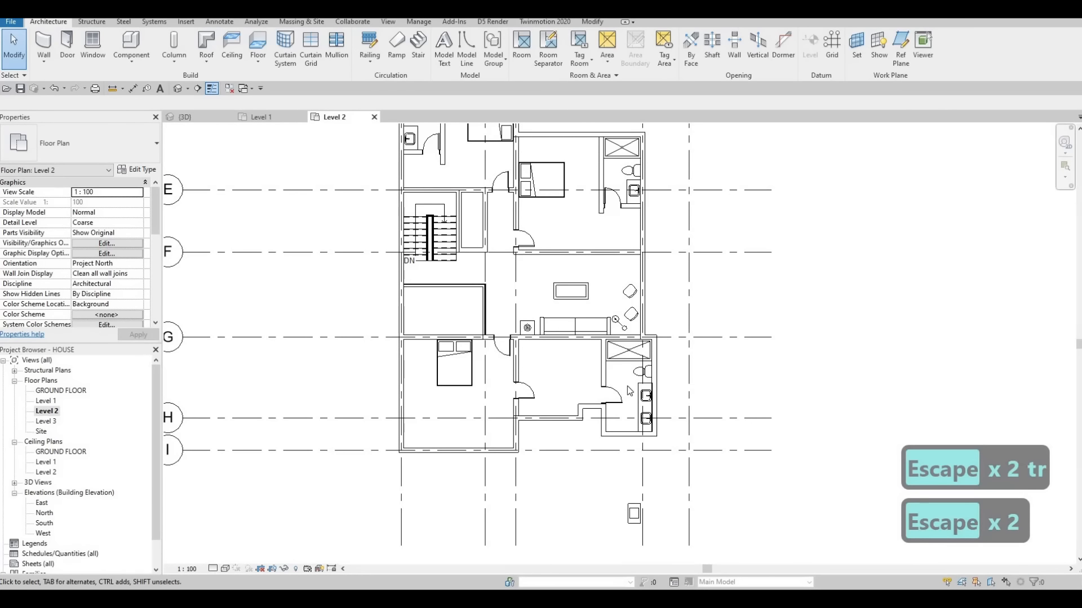
pyautogui.moveTo(527, 395); pyautogui.dragTo(527, 365, button='middle')
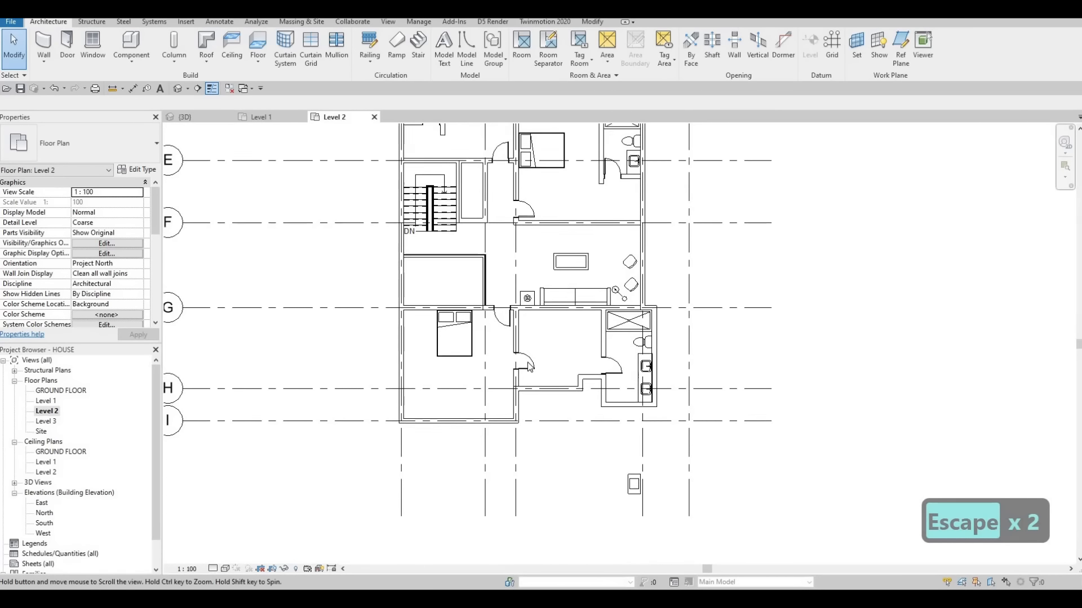
pyautogui.scroll(3, 528, 365)
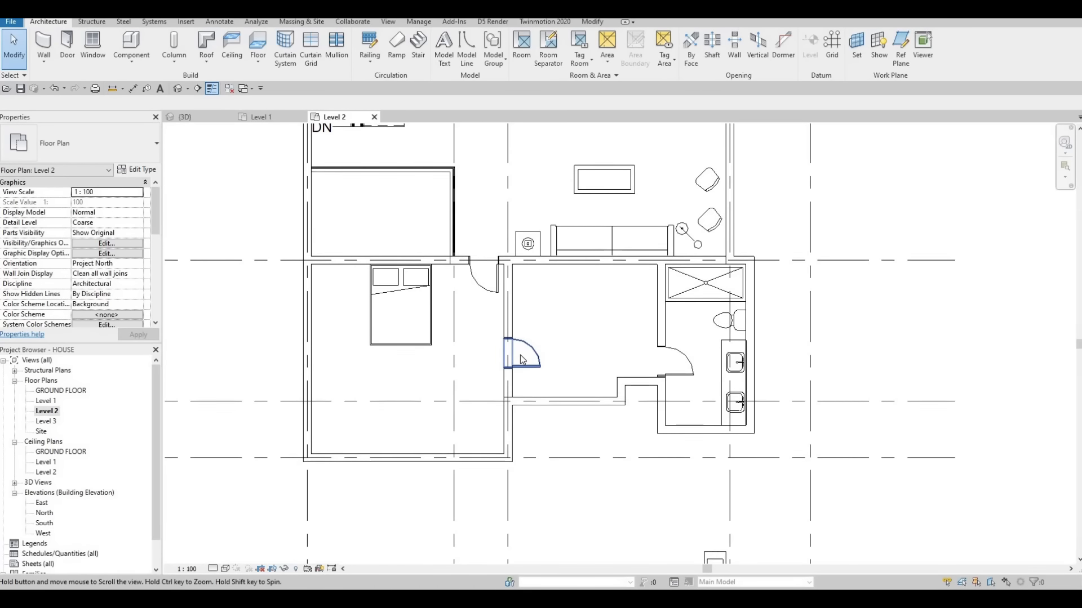
pyautogui.press('Escape')
pyautogui.scroll(-3, 491, 332)
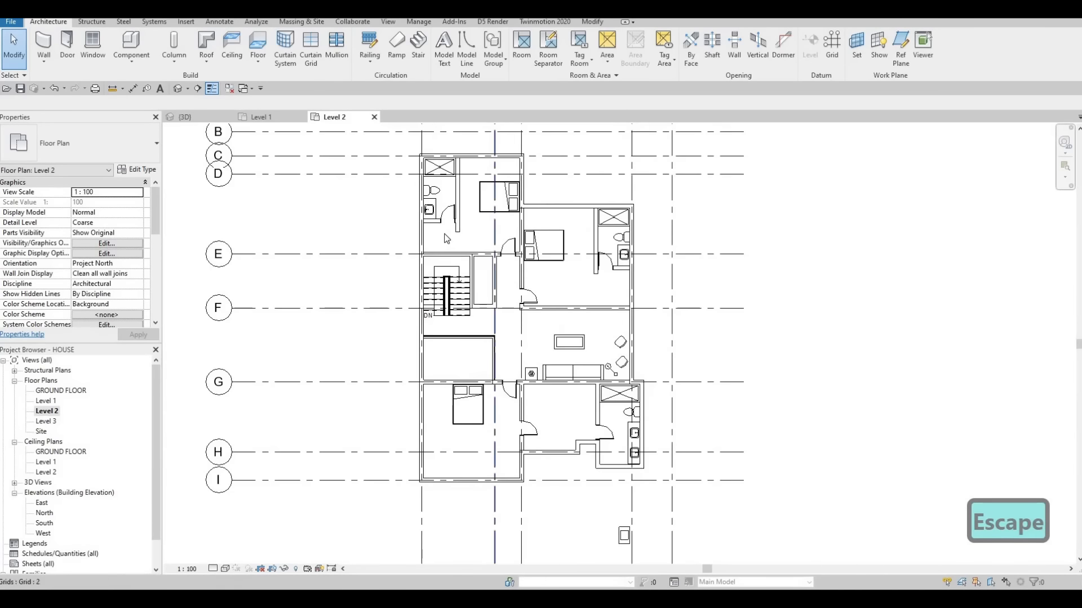
# Step: Extend the vertical interior wall beside the upper-left bathroom down to the horizontal wall above the staircase
pyautogui.scroll(4, 447, 239)
pyautogui.press('Escape')
pyautogui.click(476, 256)
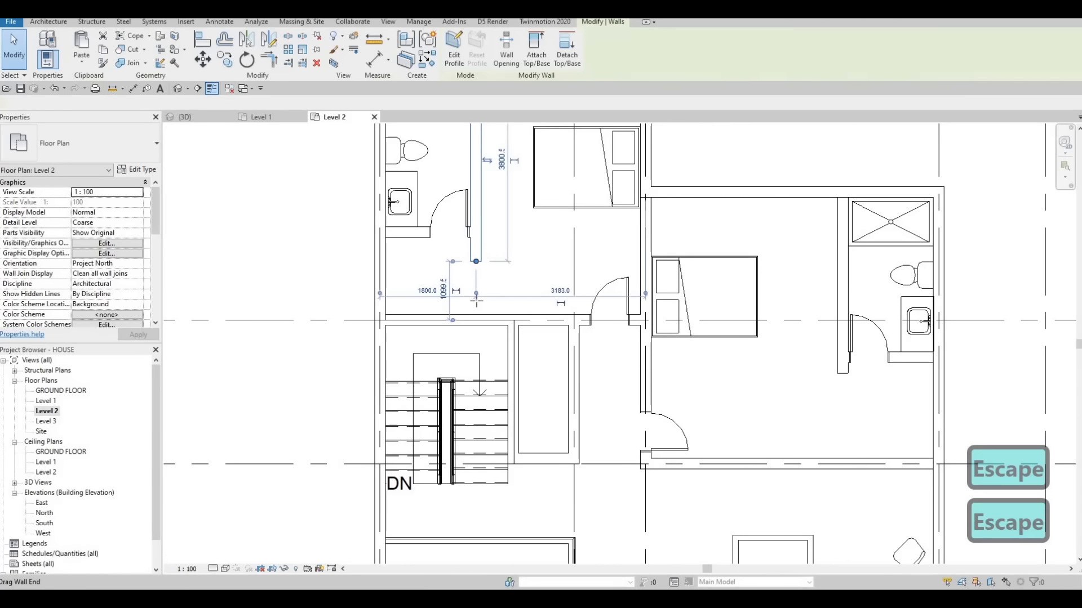
pyautogui.moveTo(476, 301); pyautogui.dragTo(476, 320)
pyautogui.click(449, 249)
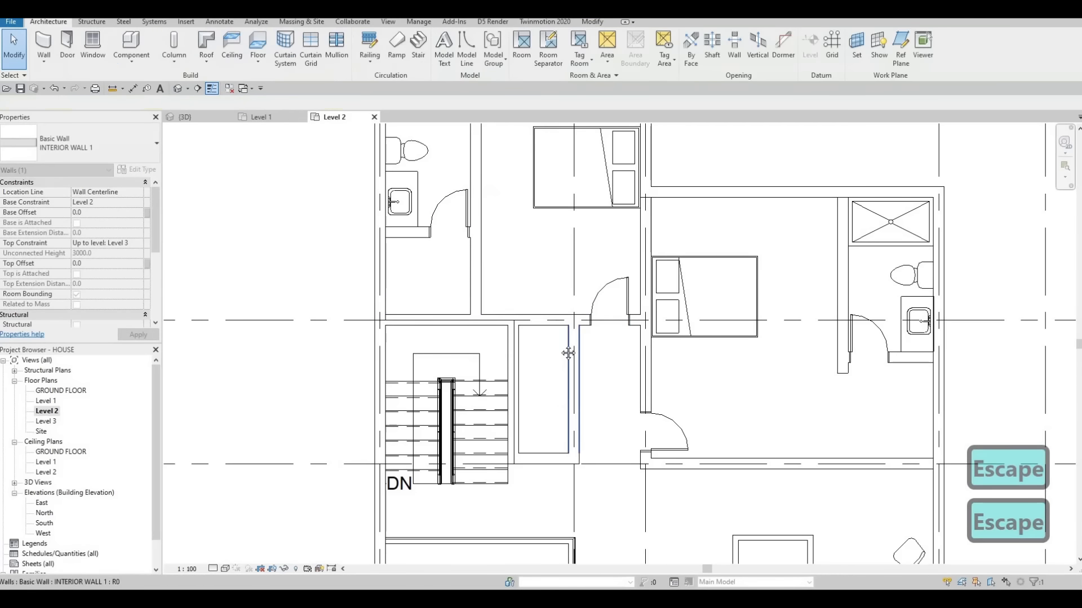
# Step: Delete the single door between the lower-left bedroom and the room leading to its bathroom
pyautogui.scroll(-4, 568, 353)
pyautogui.press('Escape')
pyautogui.scroll(3, 482, 366)
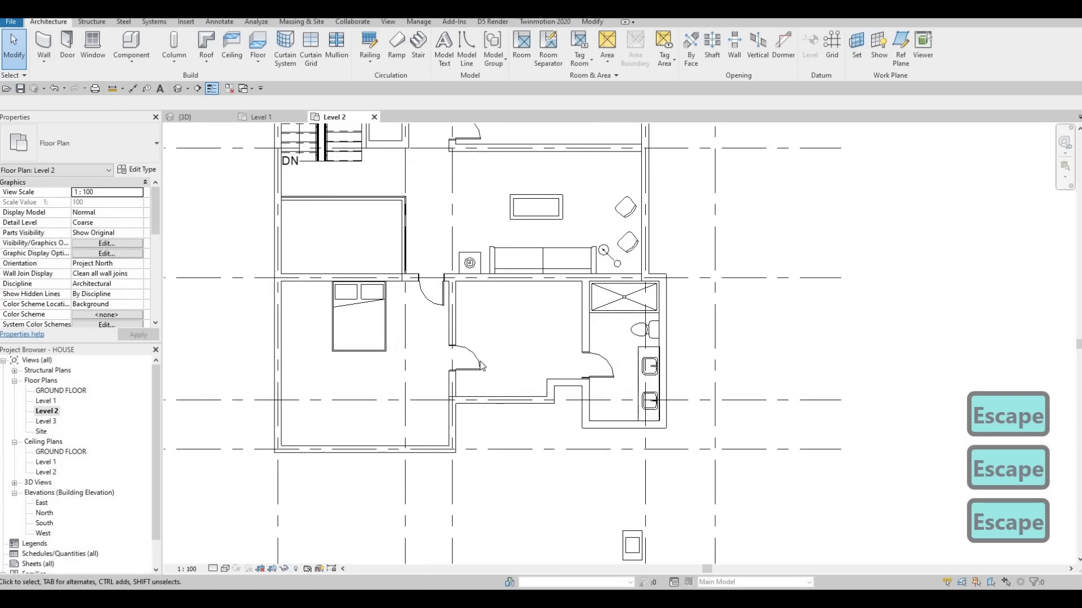
pyautogui.scroll(3, 482, 366)
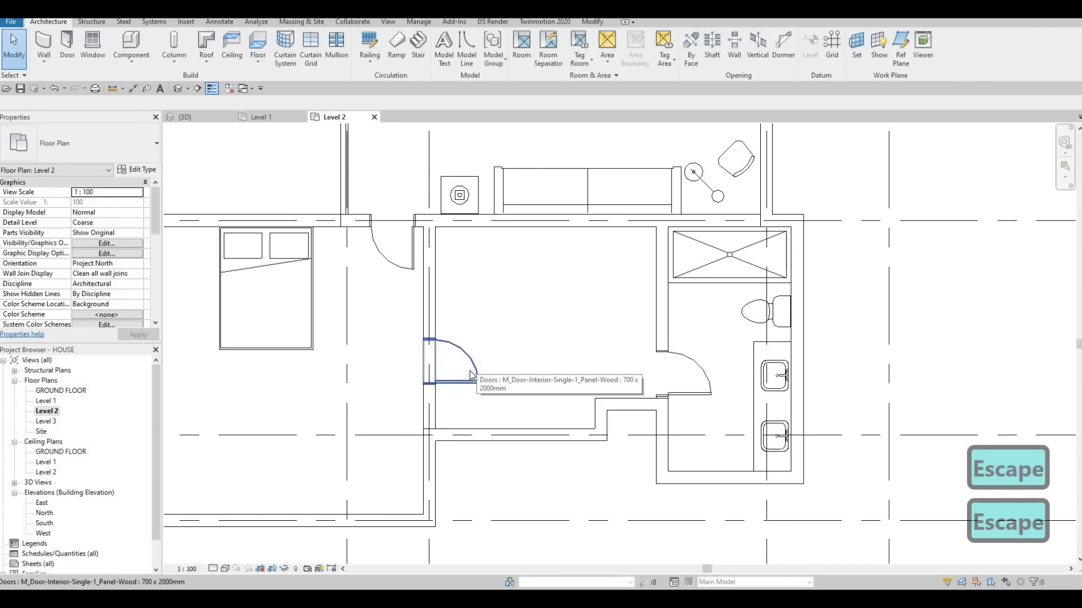
pyautogui.click(472, 375)
pyautogui.press('Delete')
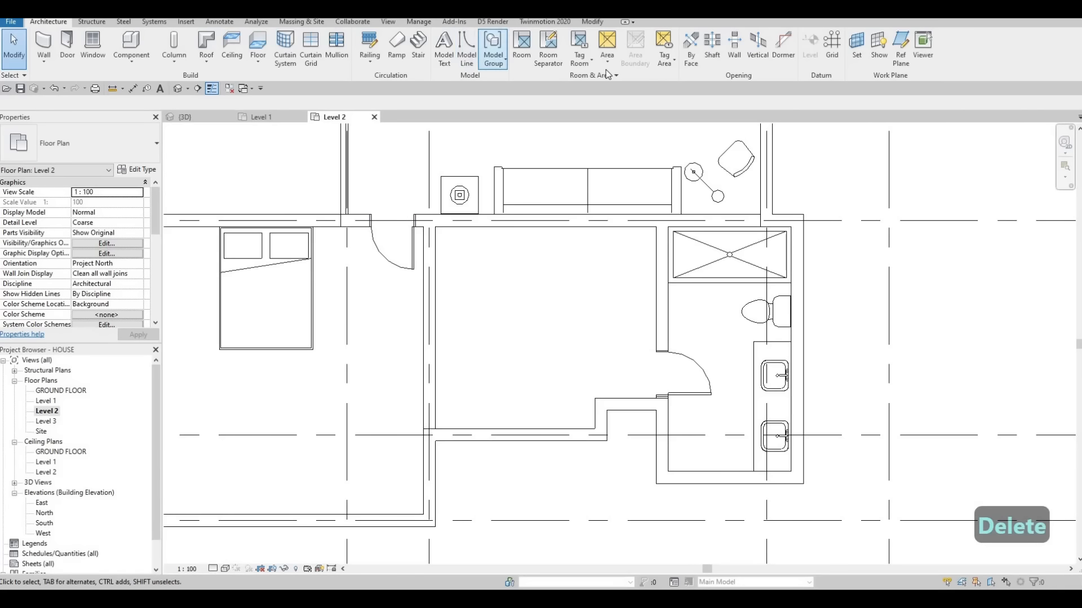
pyautogui.press('Escape')
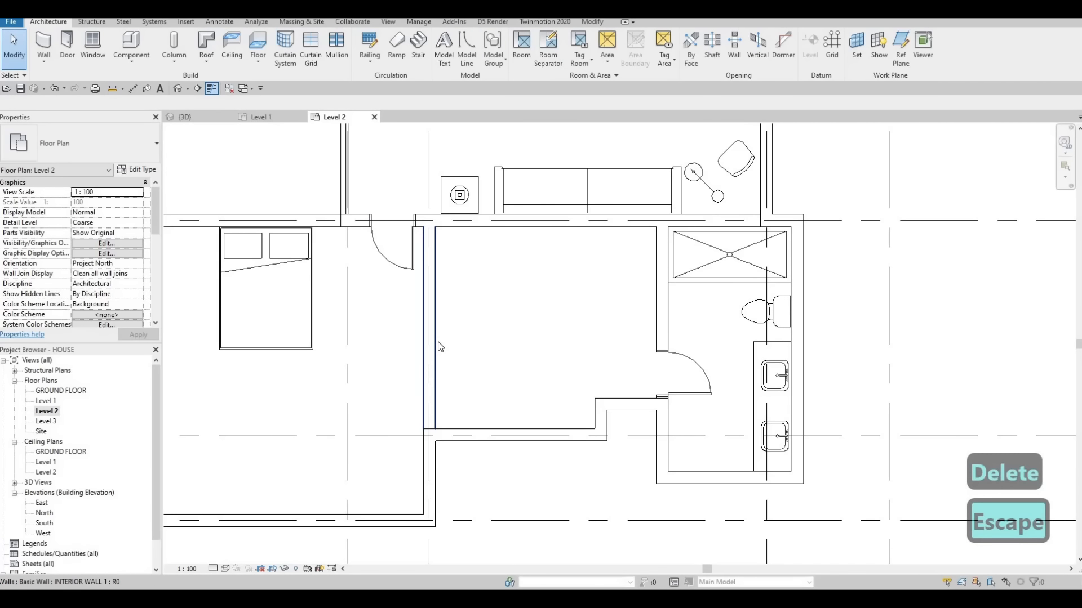
# Step: Cut a rectangular wall opening where the lower bedroom's door was removed and widen it to 900 mm
pyautogui.click(435, 351)
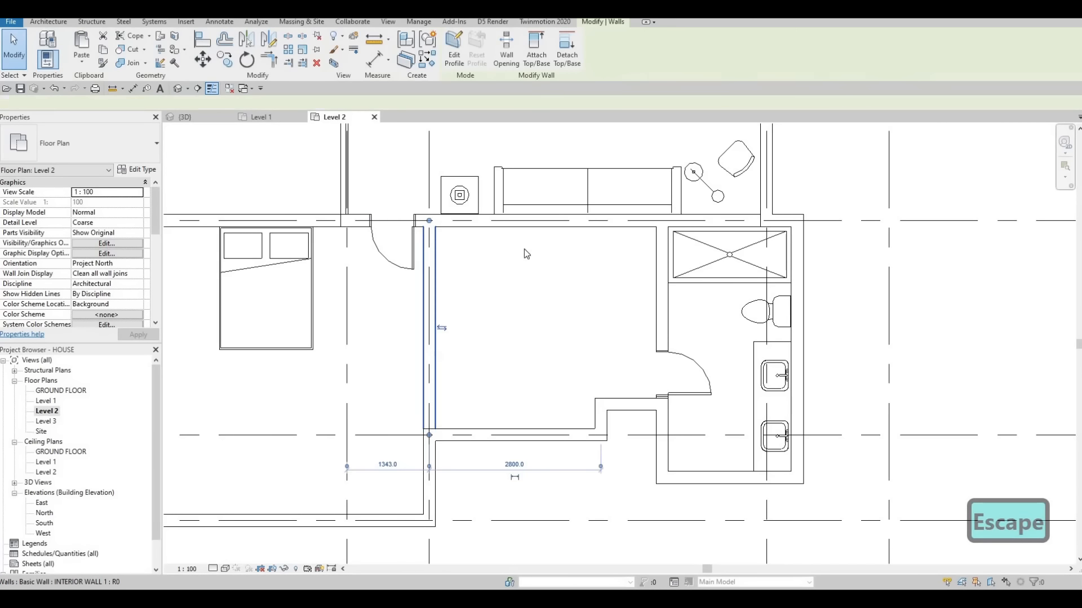
pyautogui.click(505, 50)
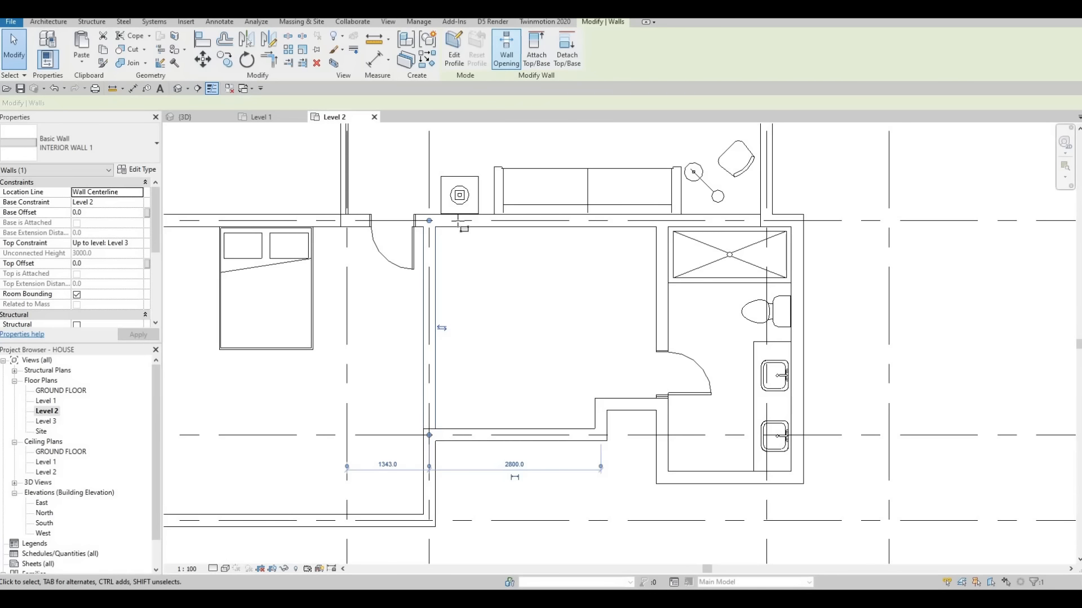
pyautogui.click(430, 383)
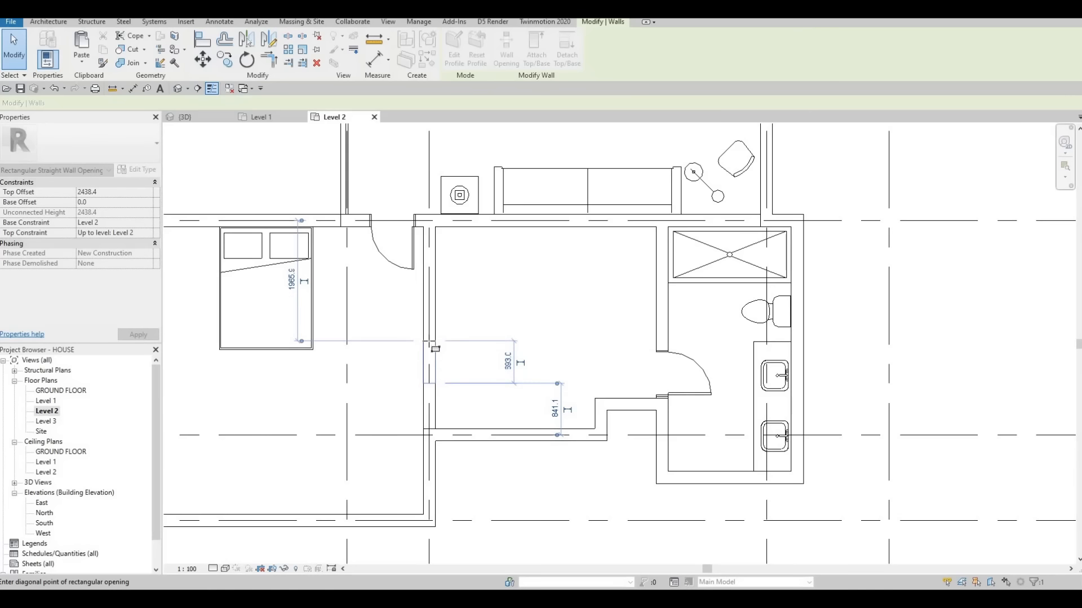
pyautogui.click(438, 371)
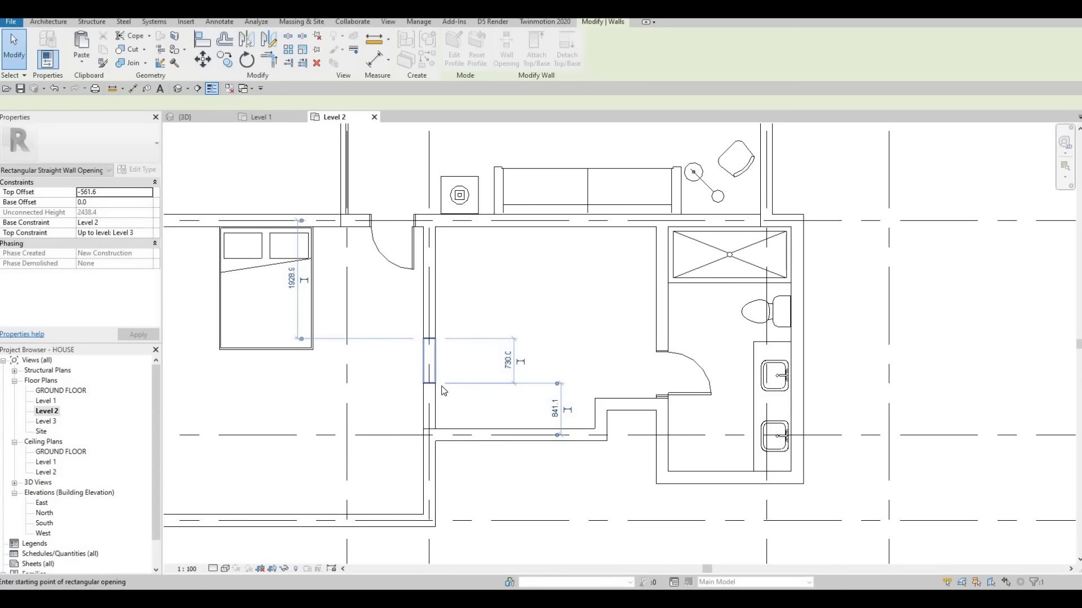
pyautogui.press('Escape')
pyautogui.press('Escape')
pyautogui.press('Escape')
pyautogui.moveTo(428, 389); pyautogui.dragTo(456, 333, button='middle')
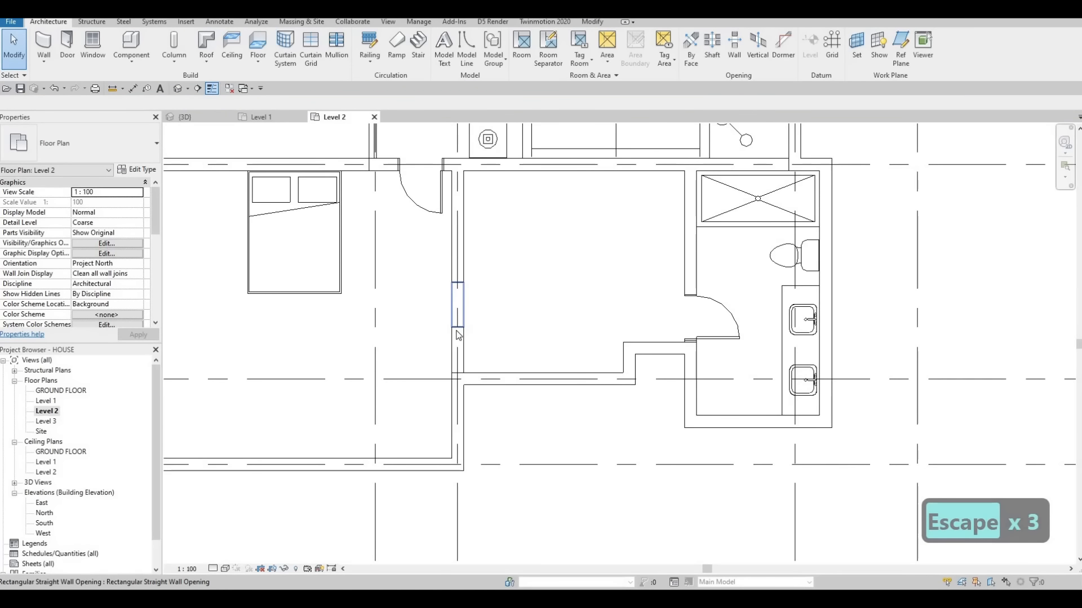
pyautogui.click(457, 334)
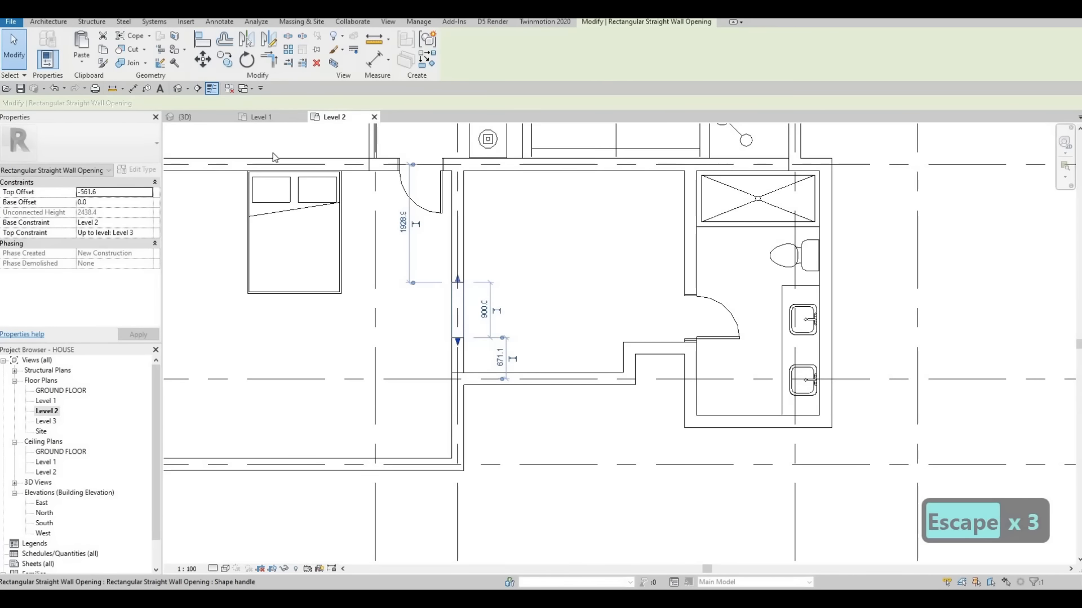
# Step: Place a camera in the room beside the lower bedroom, aimed through the new wall opening
pyautogui.click(188, 89)
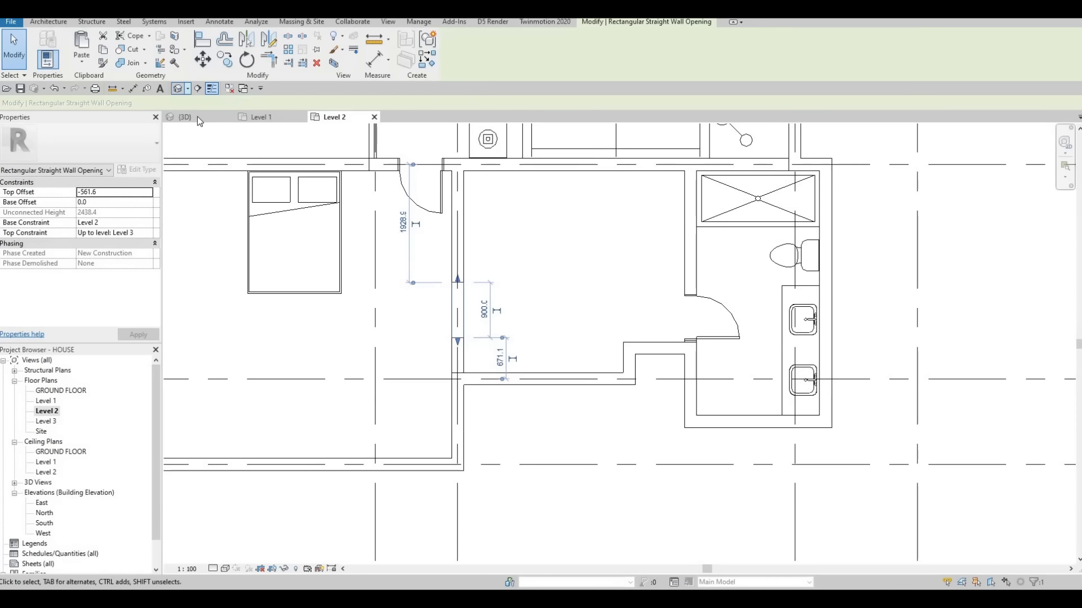
pyautogui.click(583, 350)
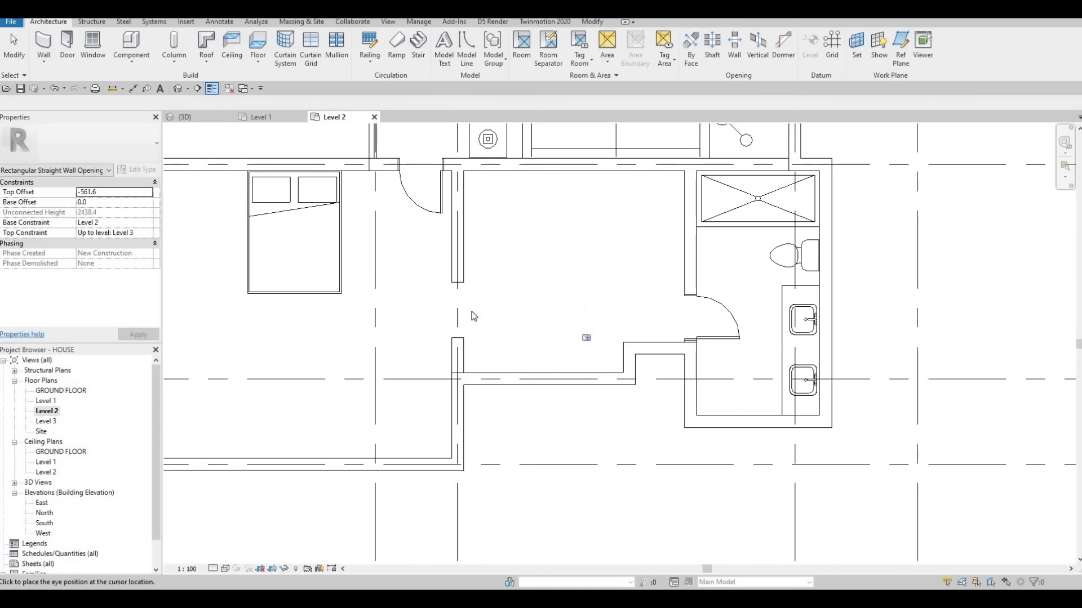
pyautogui.click(420, 292)
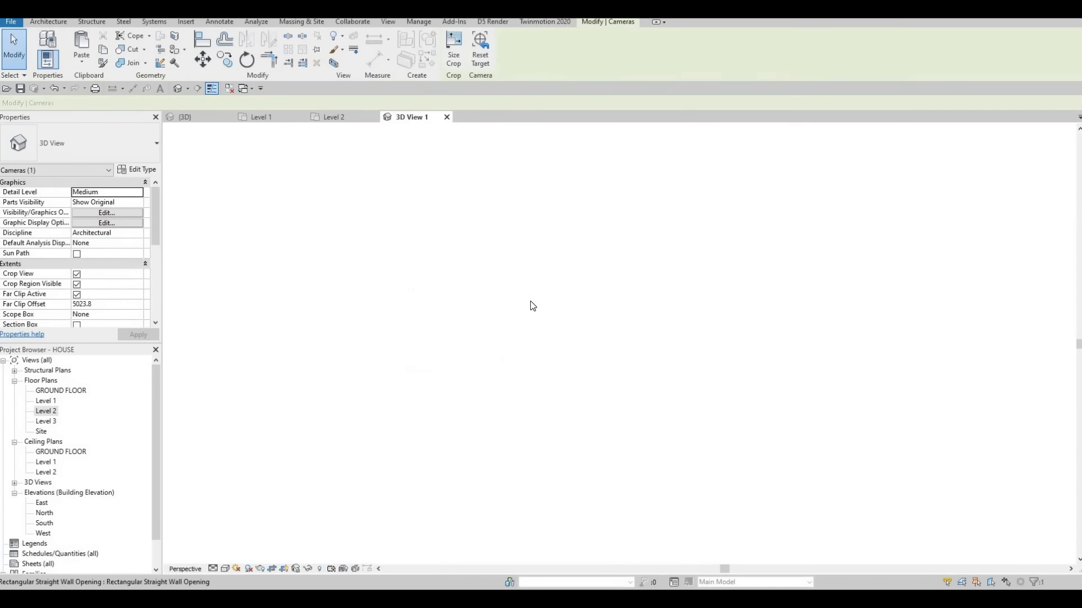
# Step: Enlarge the camera view's crop region to inspect the whole wall opening and close the view
pyautogui.scroll(-3, 565, 249)
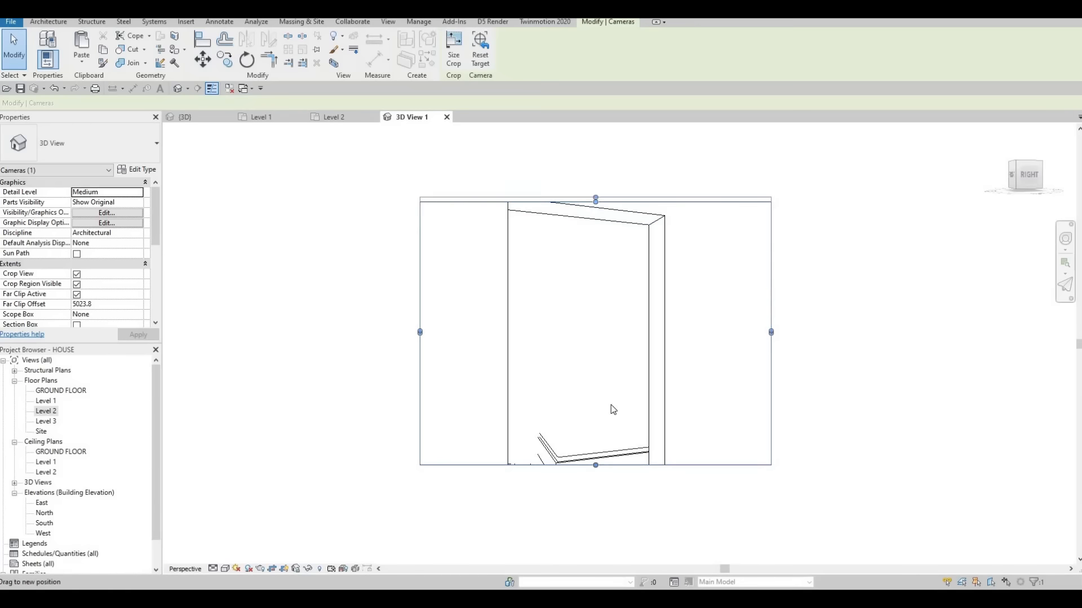
pyautogui.moveTo(595, 201); pyautogui.dragTo(595, 156)
pyautogui.moveTo(822, 310); pyautogui.dragTo(835, 310)
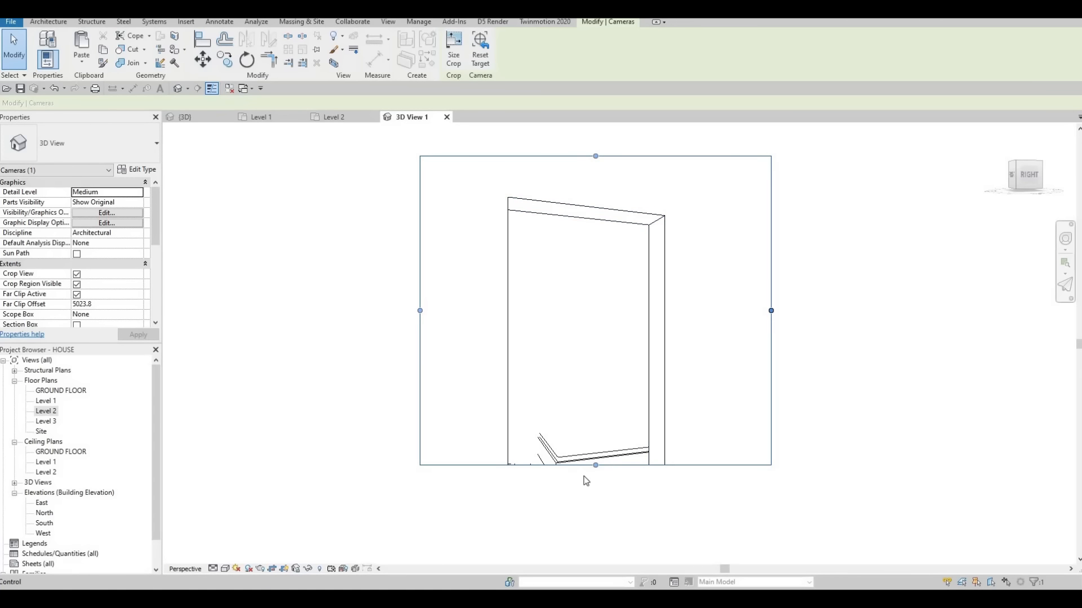
pyautogui.moveTo(610, 499); pyautogui.dragTo(611, 518)
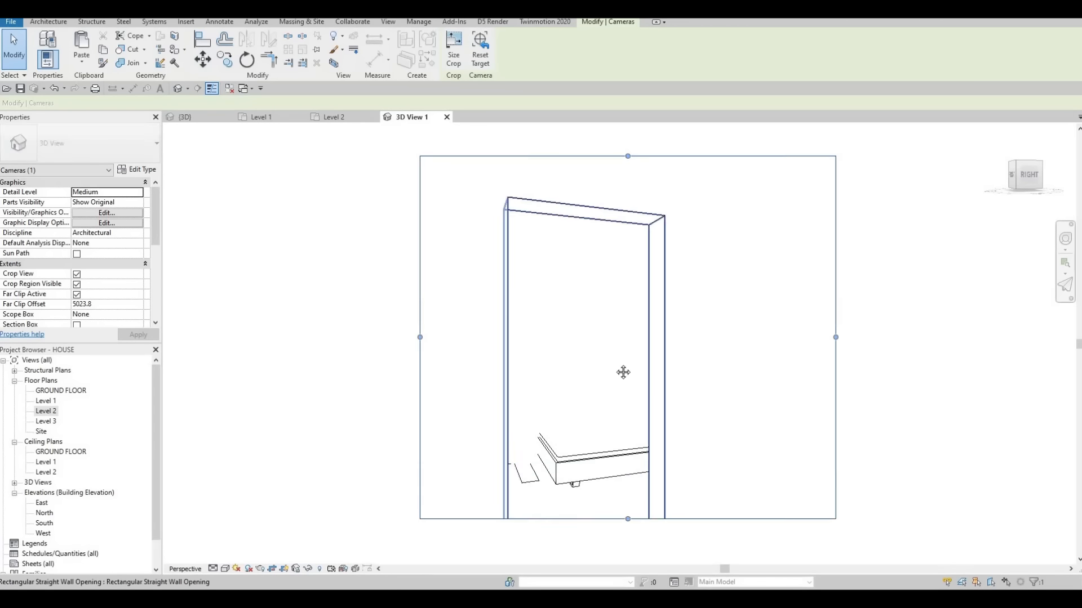
pyautogui.scroll(-7, 610, 499)
pyautogui.moveTo(614, 544); pyautogui.dragTo(615, 327, button='middle')
pyautogui.moveTo(620, 271); pyautogui.dragTo(620, 345)
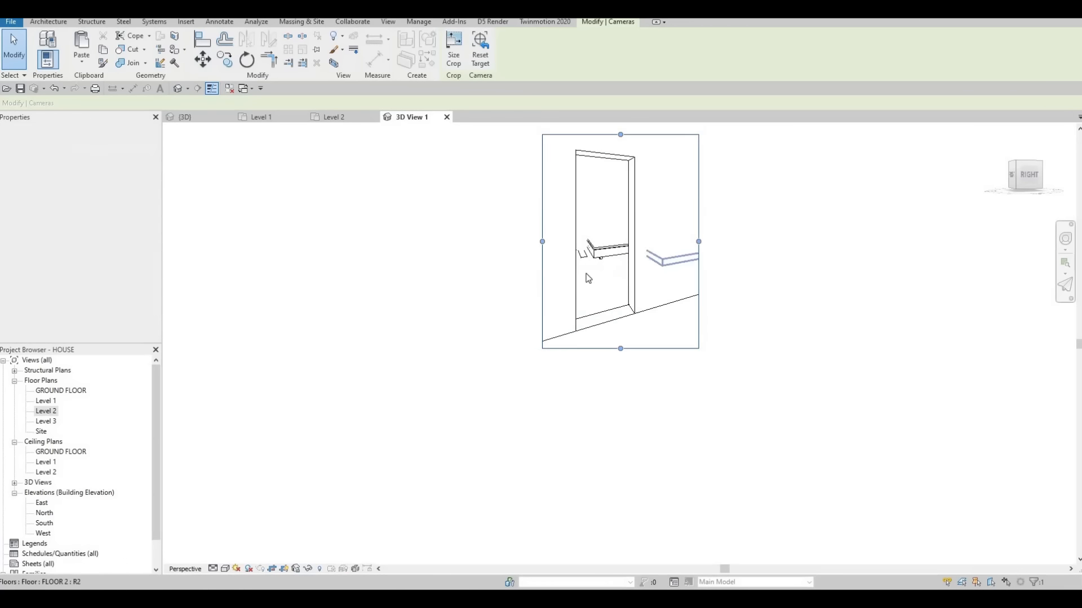
pyautogui.moveTo(658, 181); pyautogui.dragTo(602, 142)
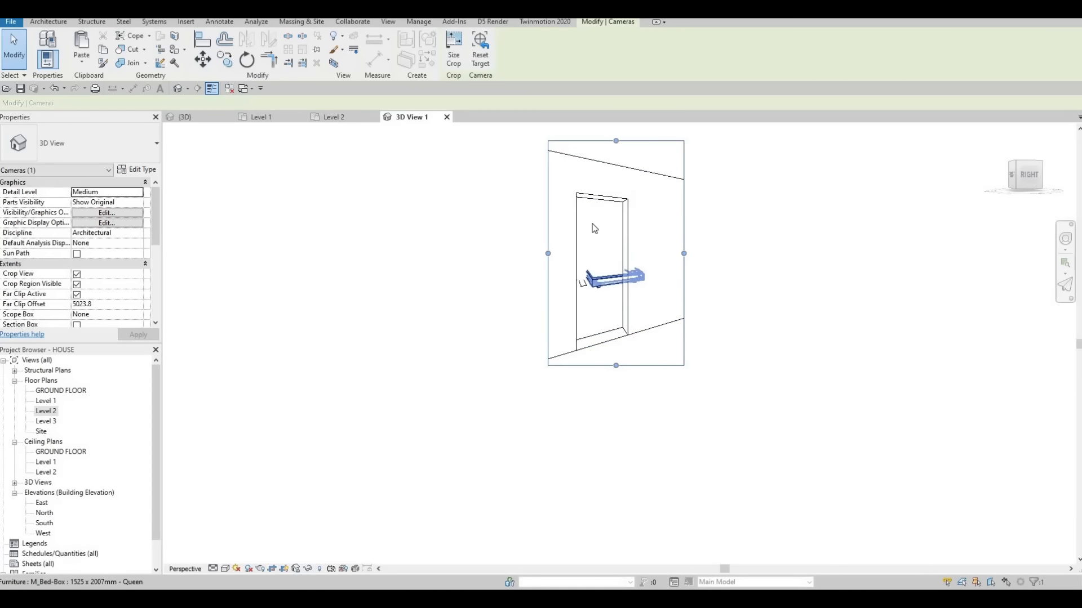
pyautogui.click(447, 117)
pyautogui.press('Escape')
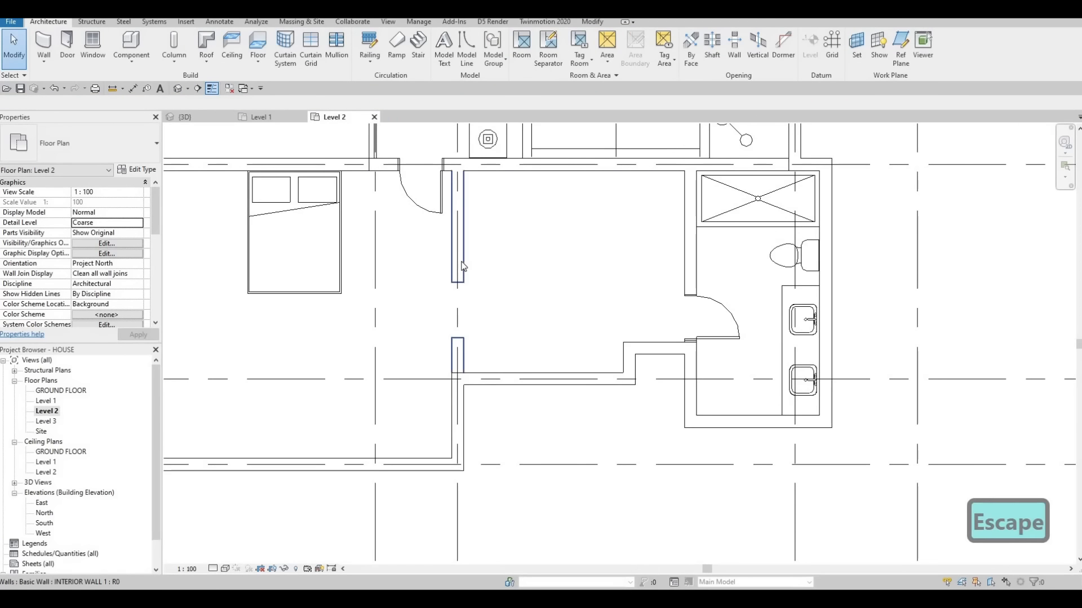
pyautogui.click(462, 263)
pyautogui.doubleClick(462, 265)
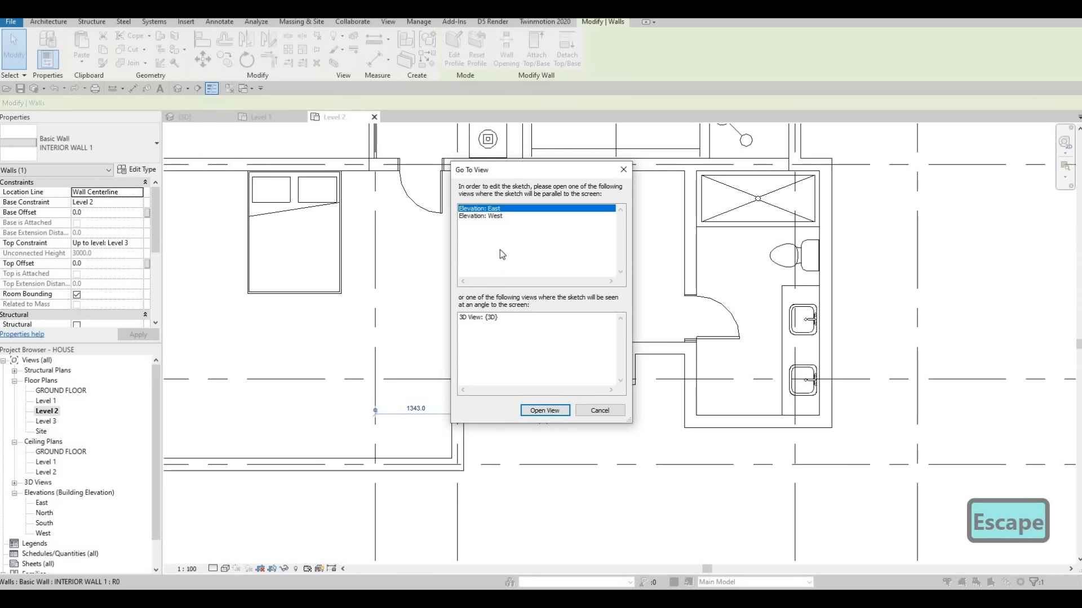
pyautogui.press('Escape')
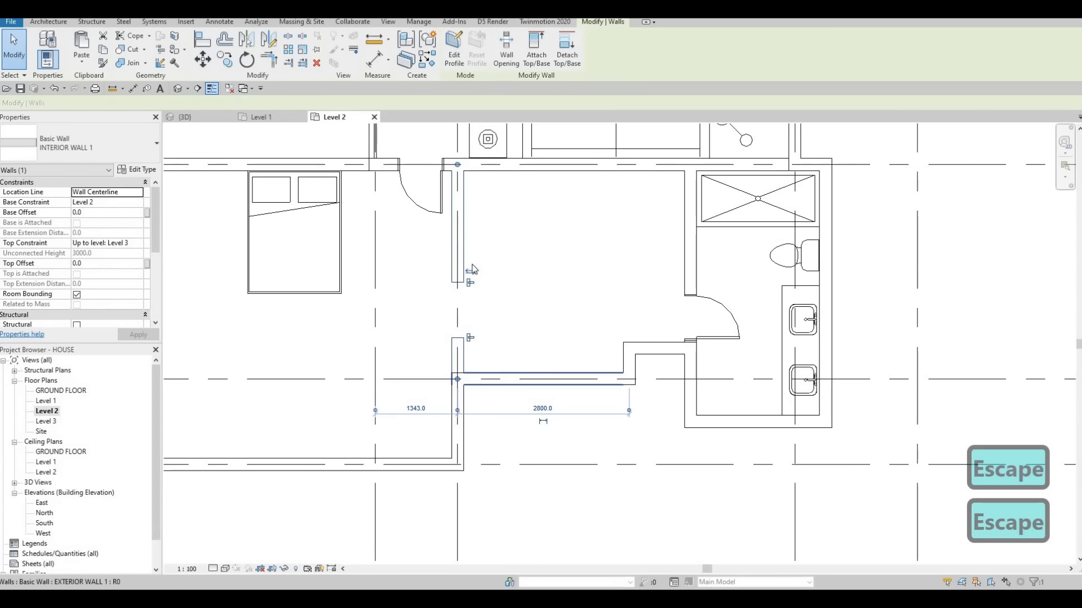
pyautogui.press('Escape')
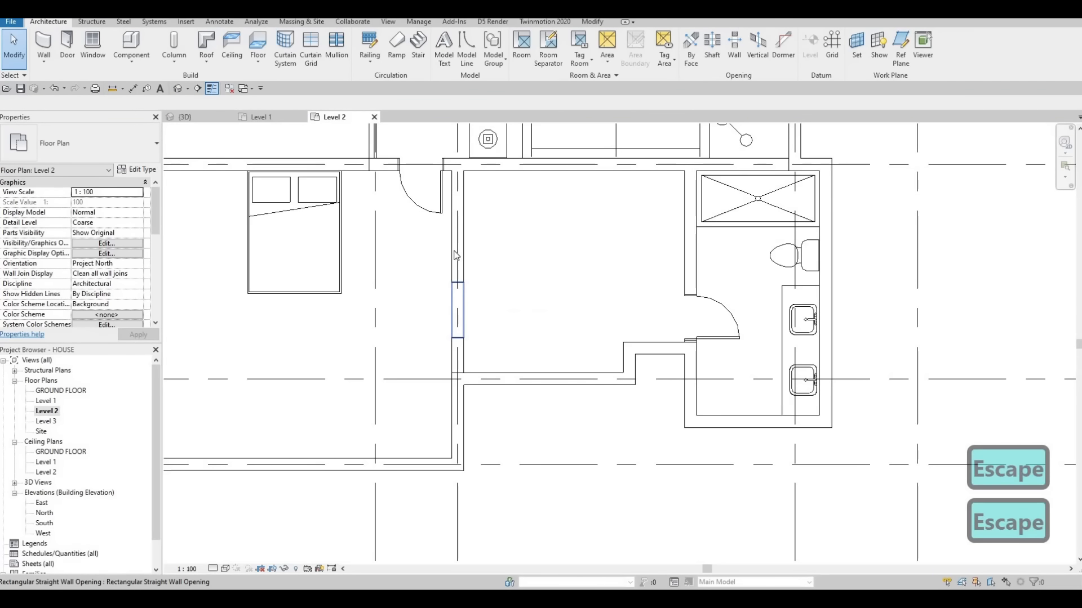
# Step: Inspect the width and wall distances of the lower bedroom's wall opening
pyautogui.press('Escape')
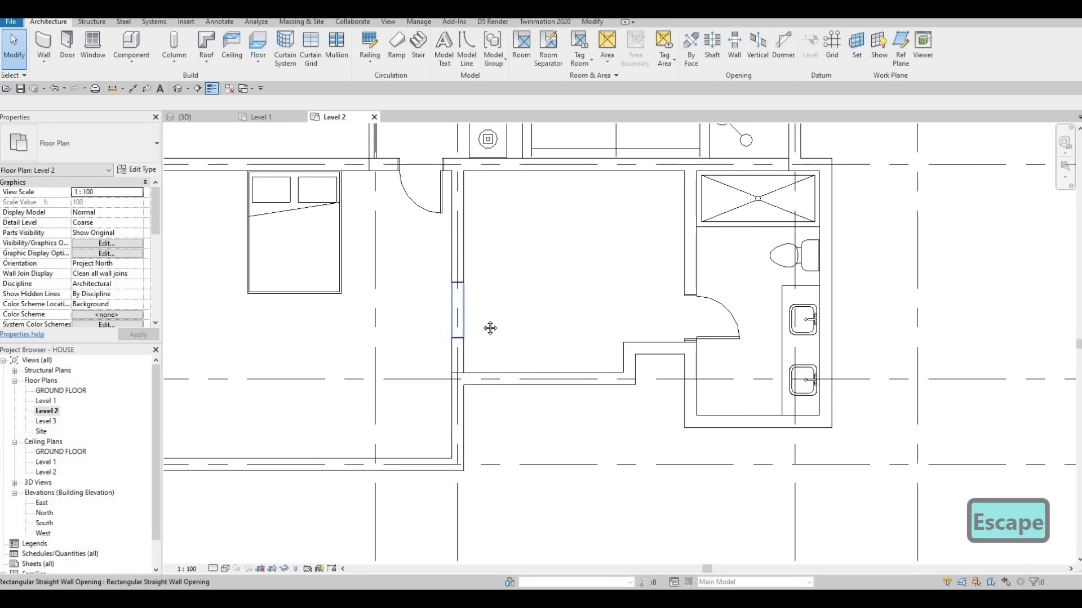
pyautogui.scroll(-2, 479, 326)
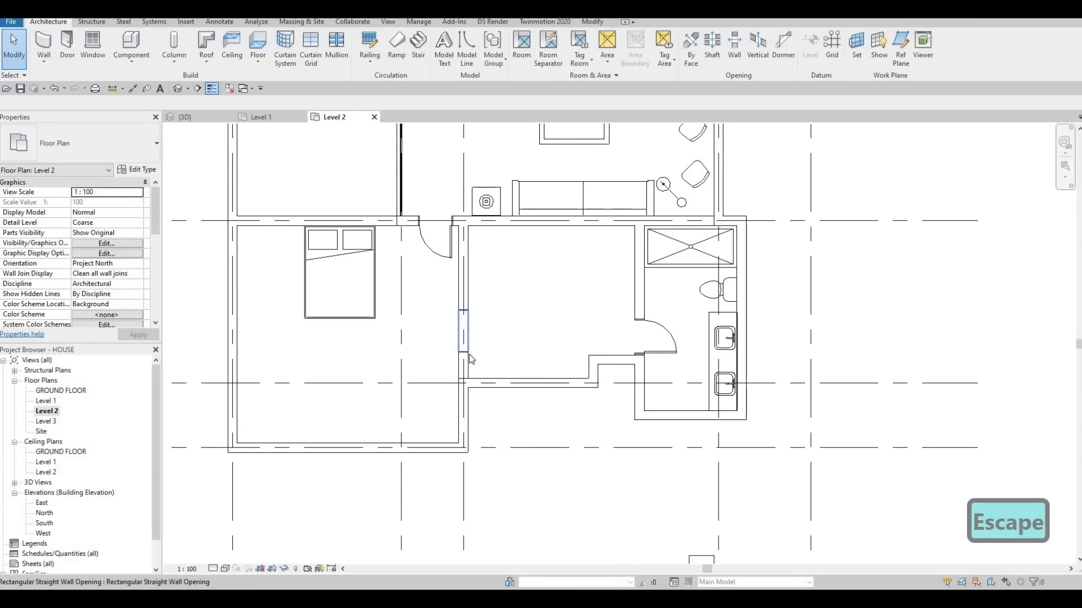
pyautogui.click(469, 354)
pyautogui.scroll(2, 469, 354)
pyautogui.moveTo(469, 353); pyautogui.dragTo(468, 351)
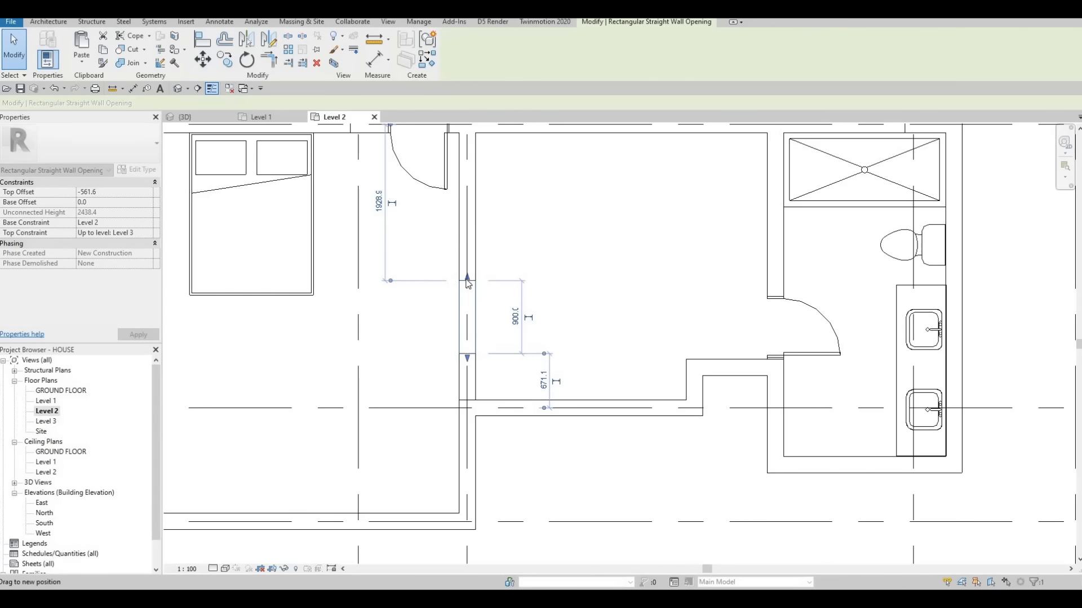
pyautogui.moveTo(468, 283); pyautogui.dragTo(468, 285)
pyautogui.scroll(-4, 462, 349)
pyautogui.press('Escape')
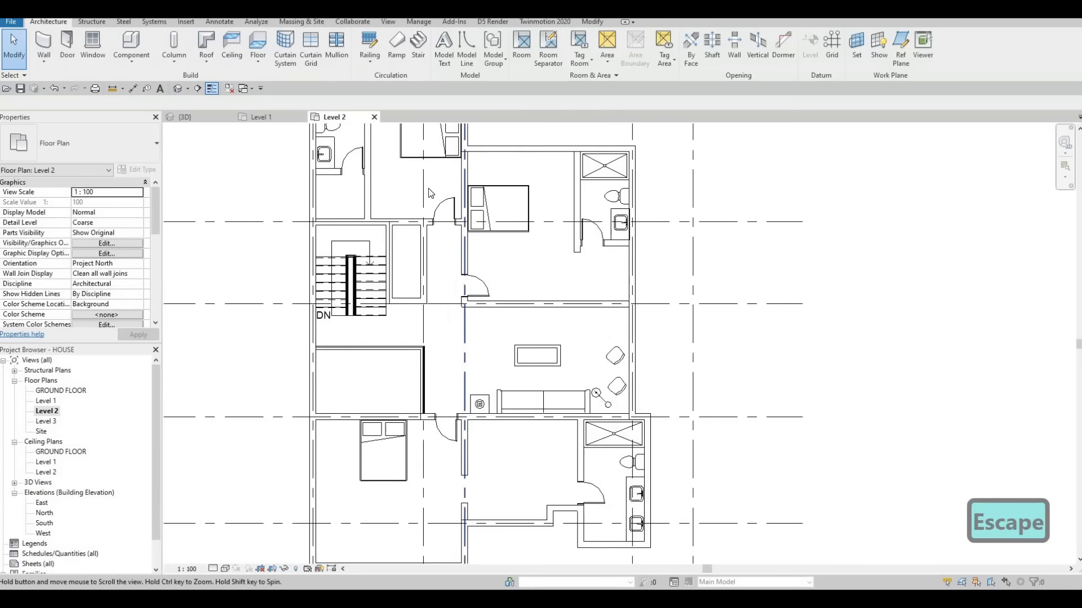
# Step: Cut a rectangular wall opening about 813 mm wide in the upper-left bedroom's inner wall, below its bathroom door
pyautogui.scroll(-2, 482, 484)
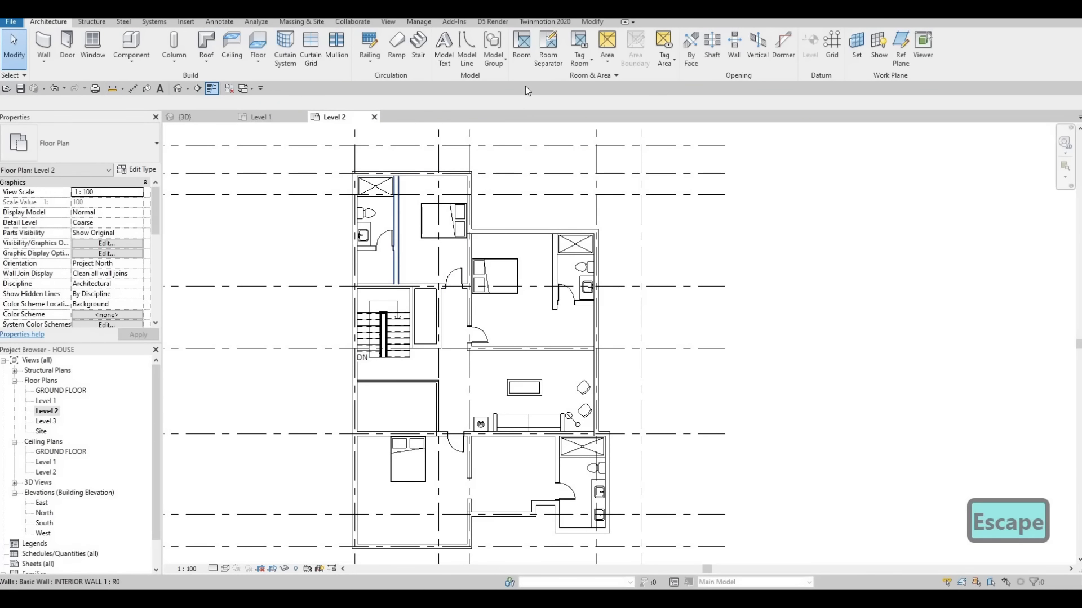
pyautogui.click(397, 225)
pyautogui.click(396, 276)
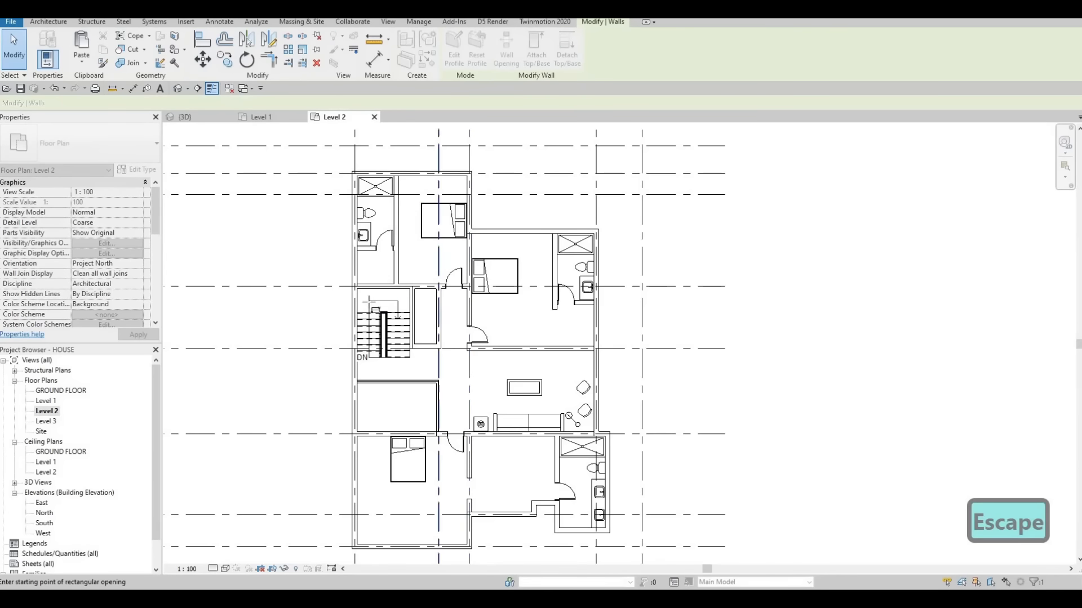
pyautogui.scroll(4, 363, 309)
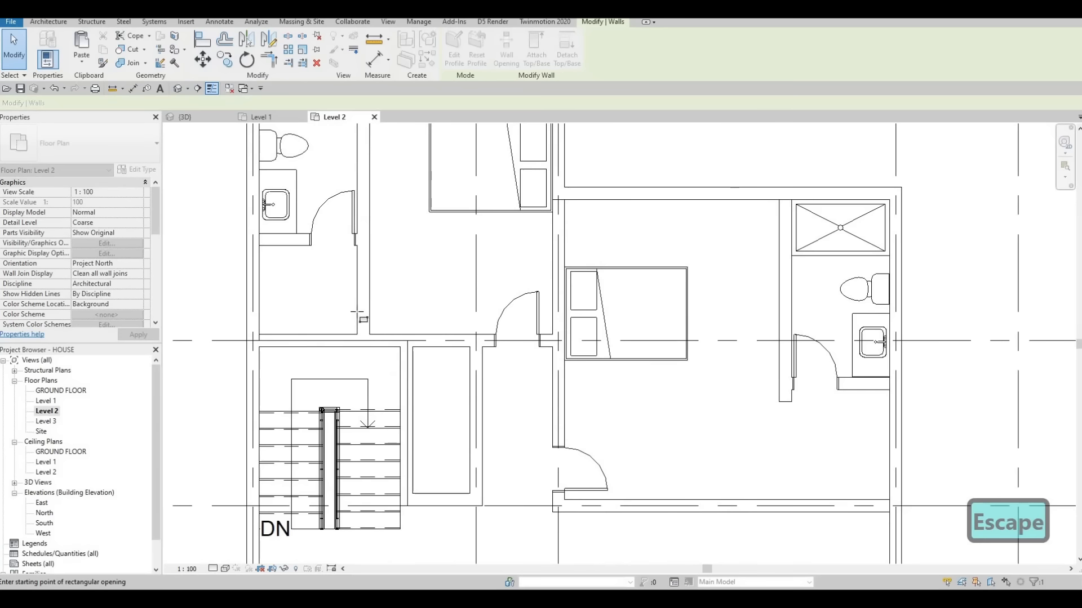
pyautogui.click(364, 248)
pyautogui.click(363, 307)
pyautogui.scroll(-4, 362, 271)
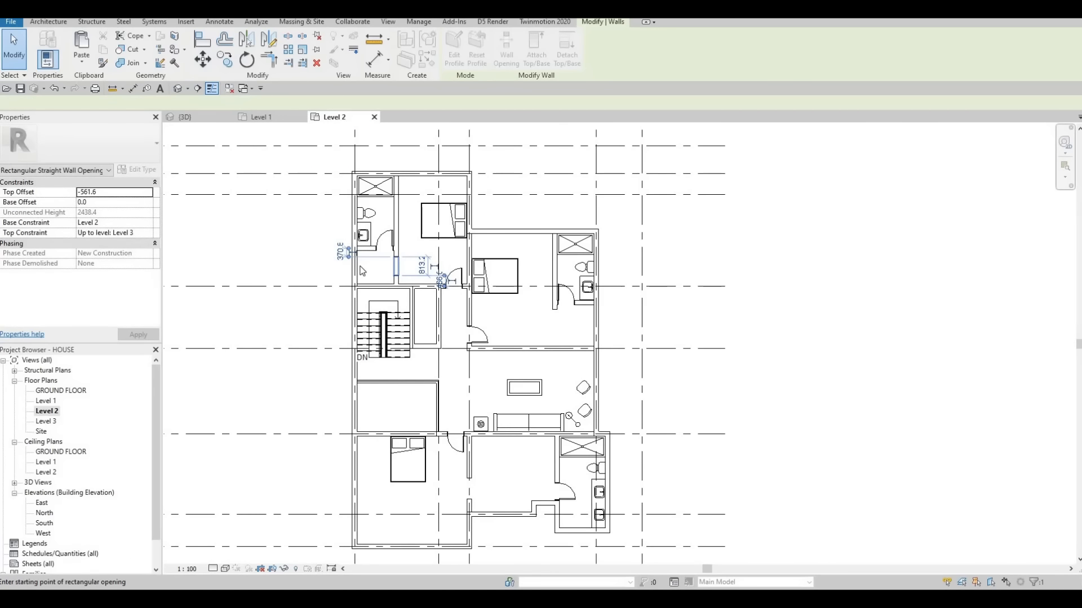
pyautogui.press('Escape')
pyautogui.press('Escape')
# Step: Nudge the upper-left bathroom's toilet, sink, door and lower partition wall six increments up toward the shower
pyautogui.scroll(1, 360, 269)
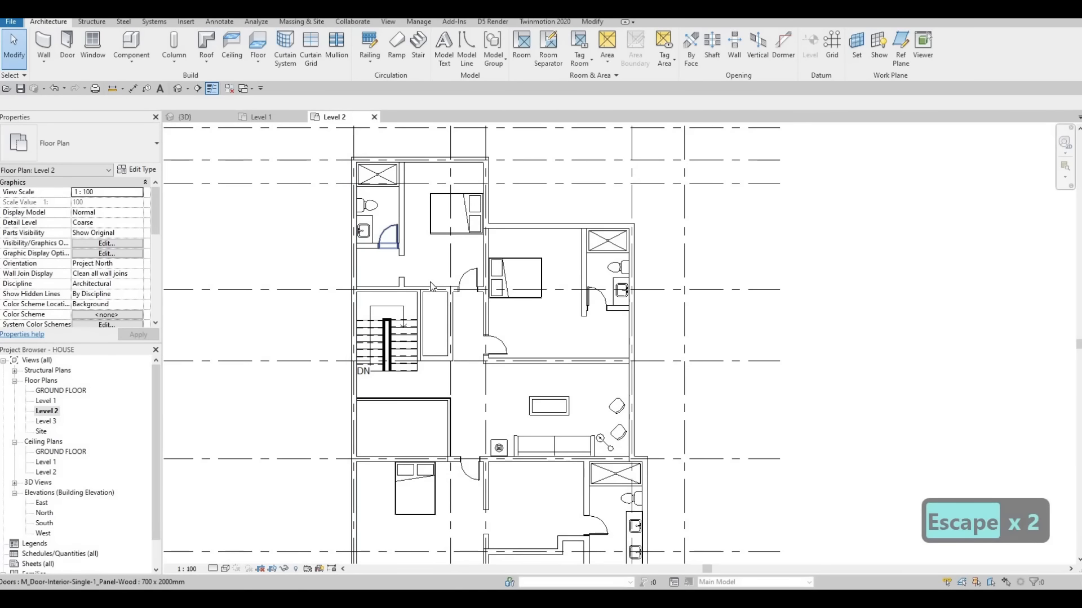
pyautogui.moveTo(381, 243); pyautogui.dragTo(424, 288, button='middle')
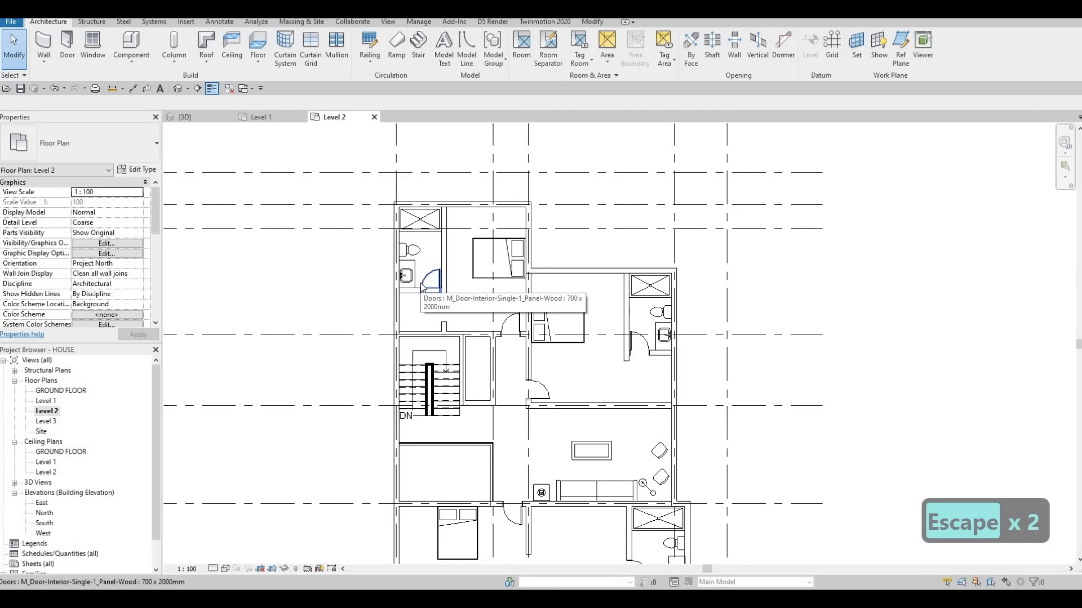
pyautogui.scroll(1, 408, 304)
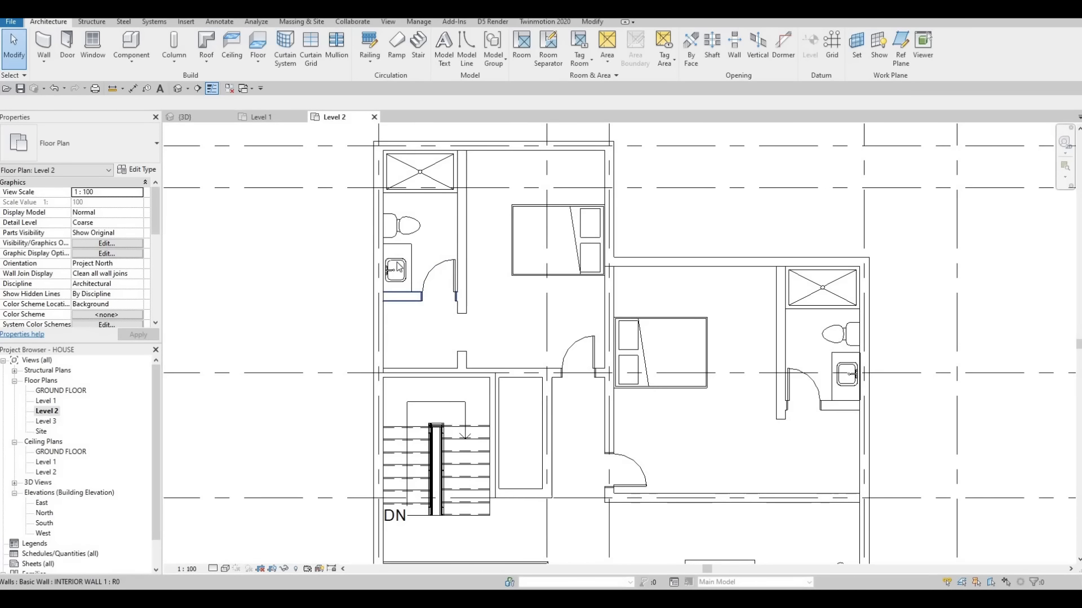
pyautogui.scroll(1, 400, 265)
pyautogui.press('Escape')
pyautogui.press('Escape')
pyautogui.press('Escape')
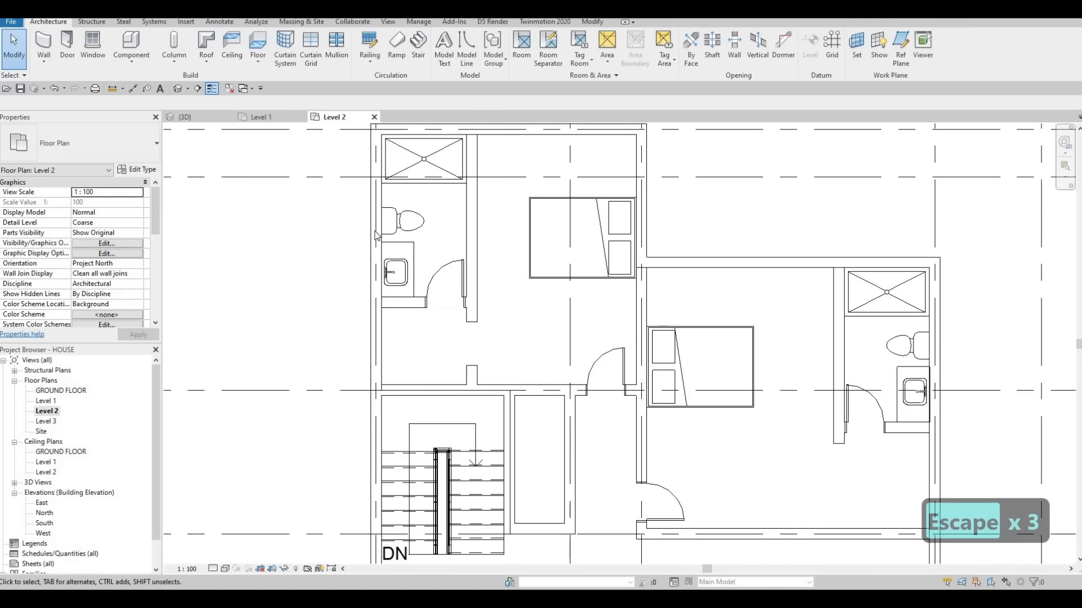
pyautogui.moveTo(350, 198); pyautogui.dragTo(483, 313)
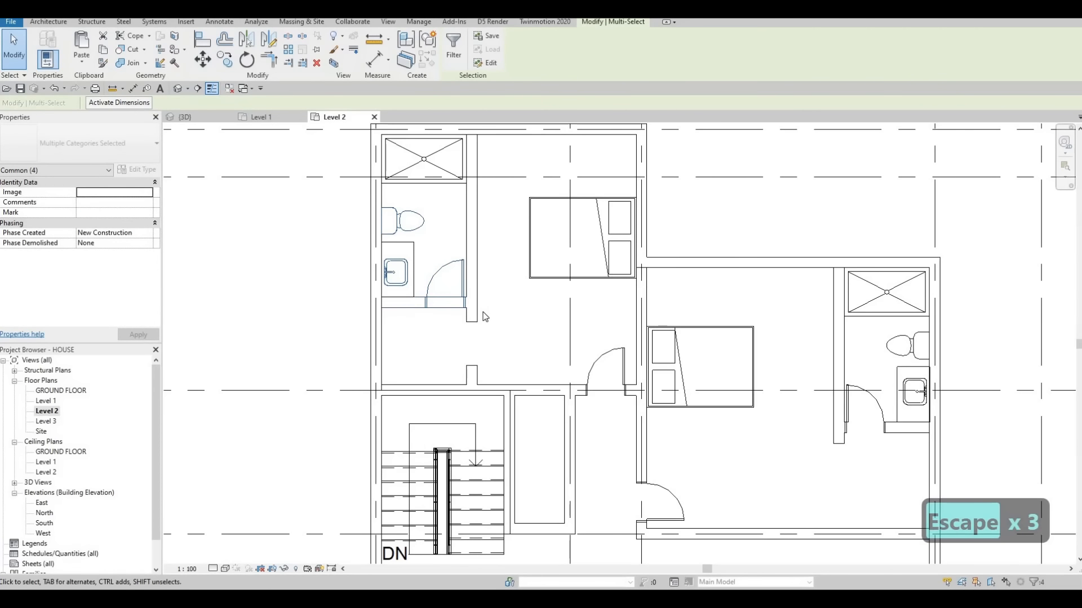
pyautogui.press('Up')
pyautogui.press('Up')
pyautogui.press('Up')
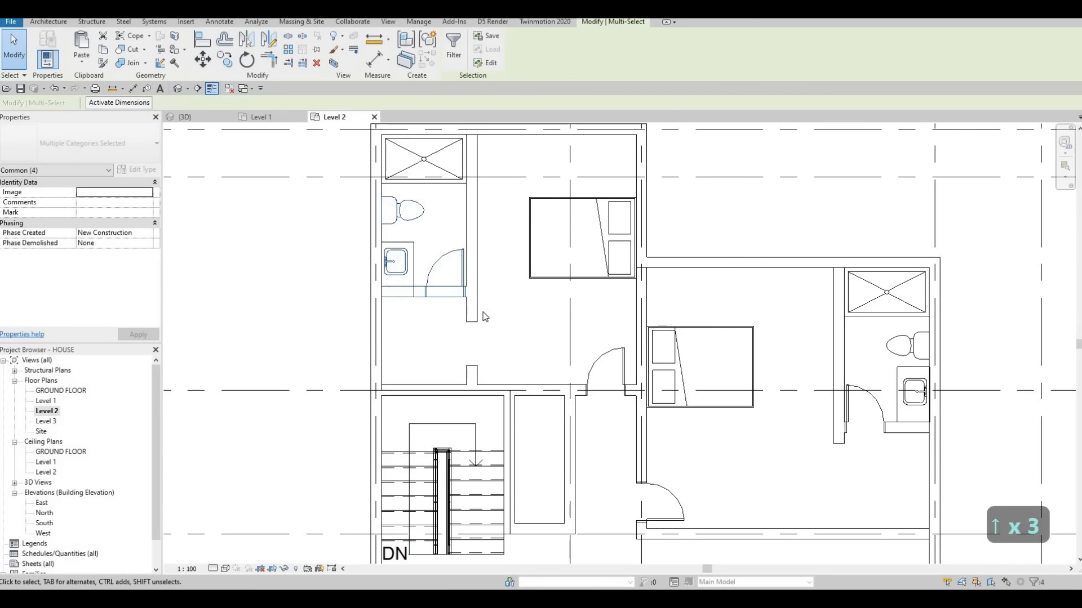
pyautogui.press('Up')
pyautogui.press('Up')
pyautogui.press('Up')
pyautogui.press('Escape')
pyautogui.press('Escape')
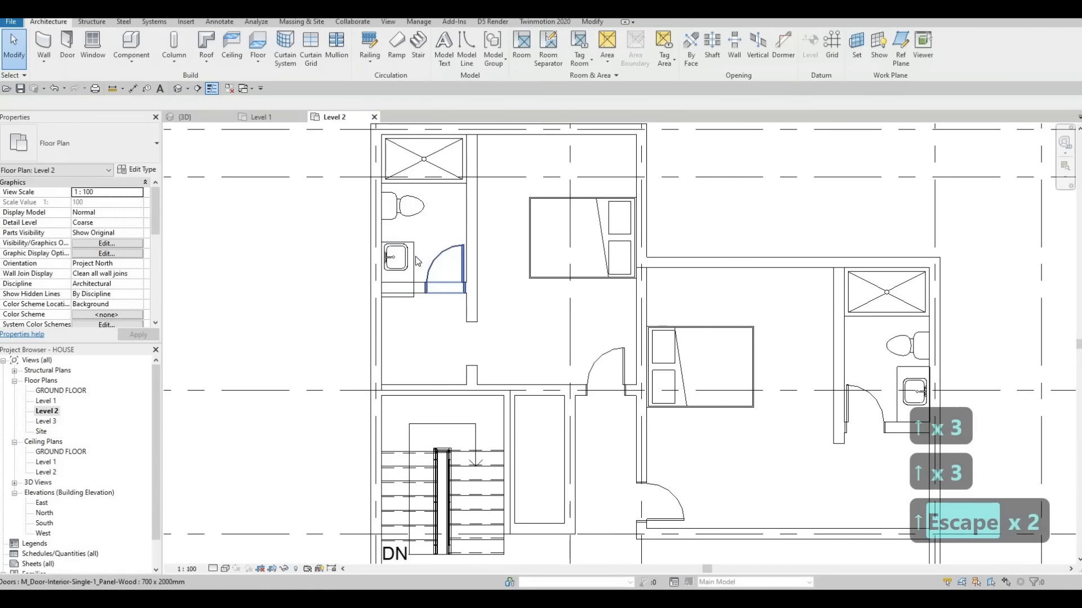
# Step: Nudge the upper-left bathroom's sink counter upward until its lower edge meets the shifted partition wall
pyautogui.click(415, 256)
pyautogui.press('Up')
pyautogui.press('Up')
pyautogui.press('Up')
pyautogui.press('Up')
pyautogui.press('Up')
pyautogui.press('Up')
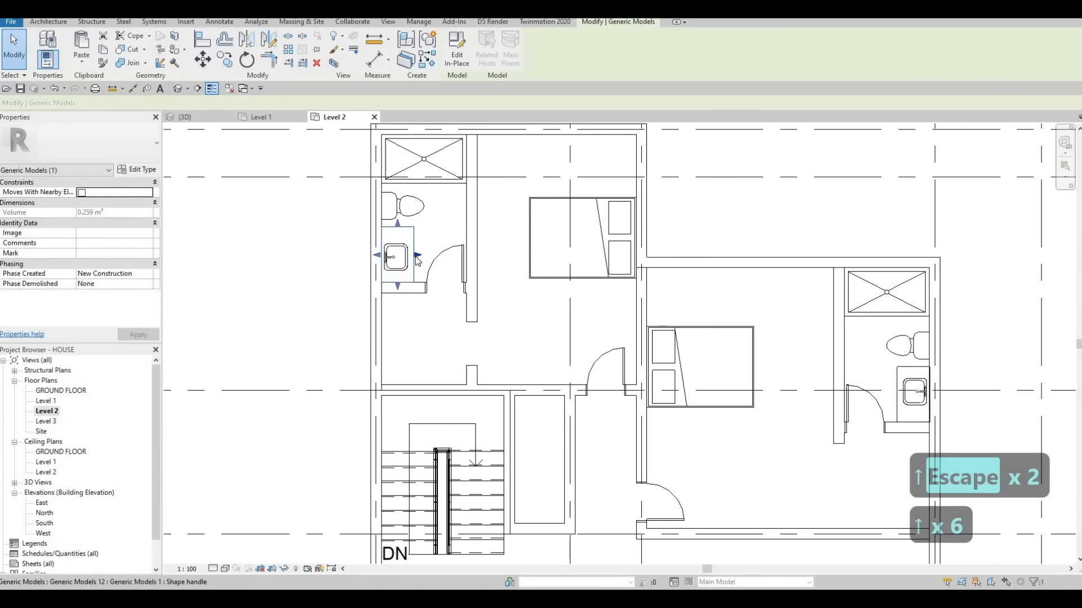
pyautogui.press('Up')
pyautogui.press('Up')
pyautogui.press('Down')
pyautogui.press('Down')
pyautogui.press('Up')
pyautogui.press('Escape')
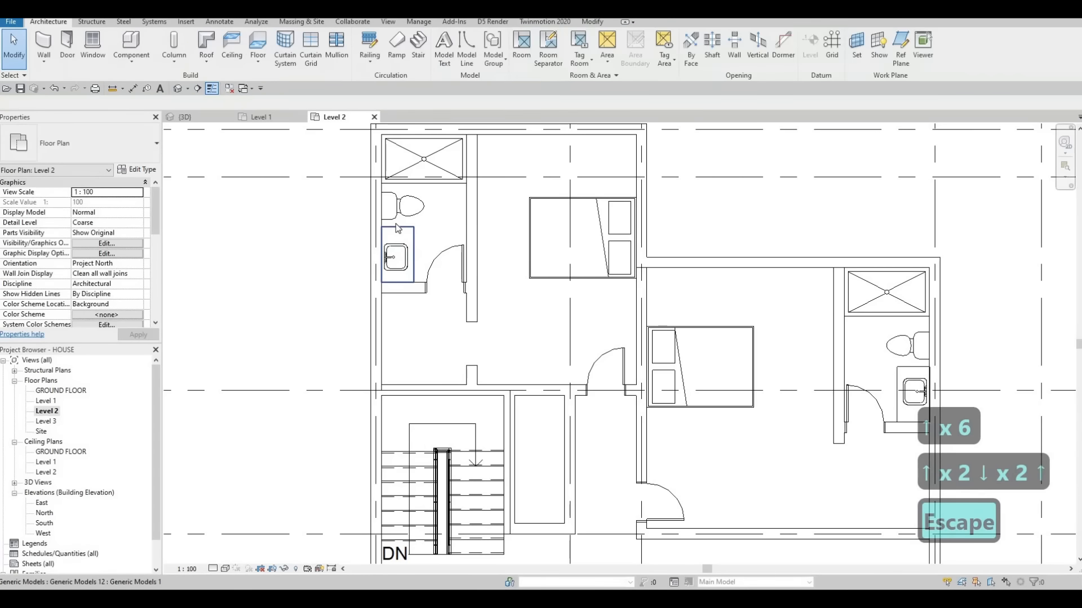
# Step: Shorten the upper-left bathroom's sink counter slightly at its toilet end to leave clearance beside the toilet
pyautogui.click(398, 228)
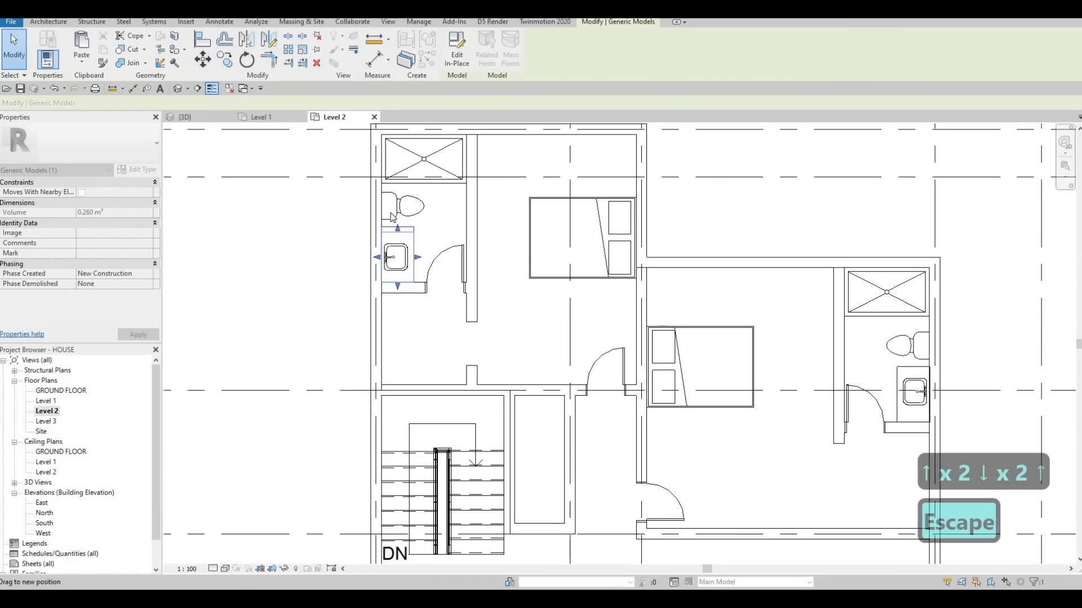
pyautogui.press('Escape')
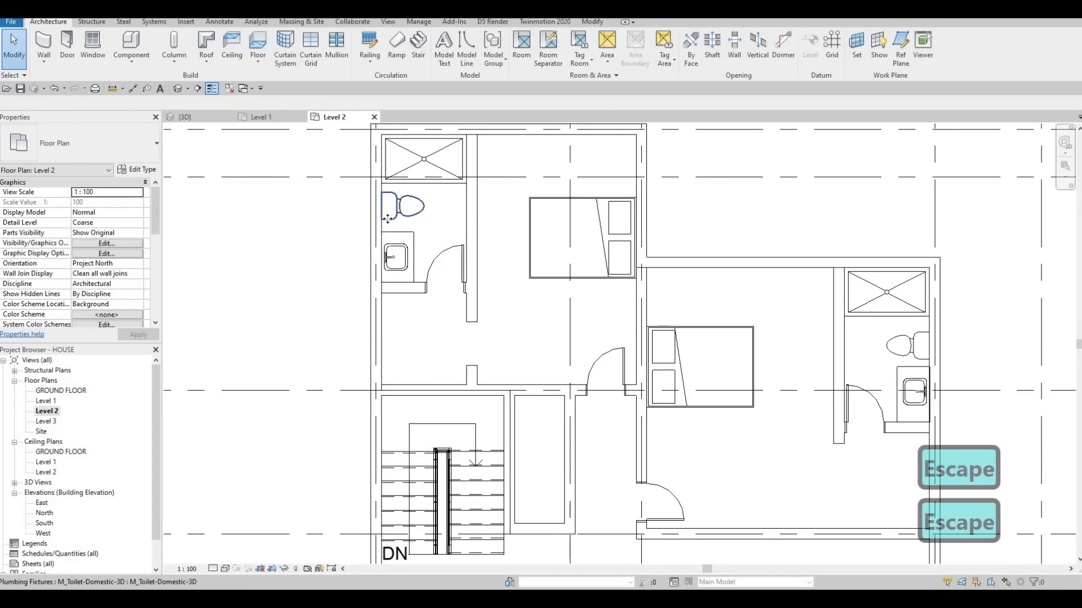
pyautogui.click(388, 219)
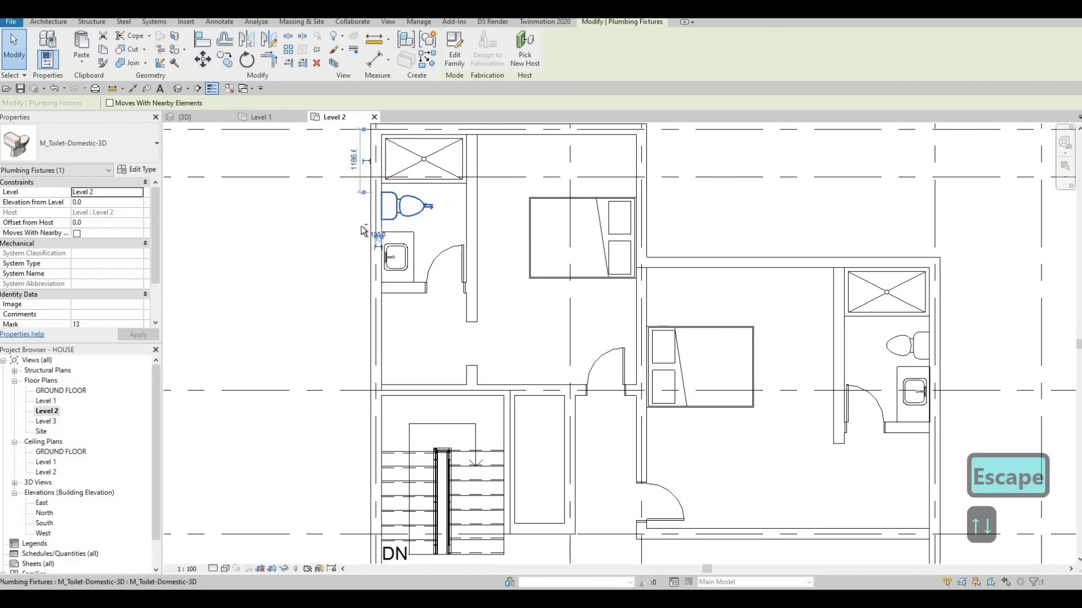
pyautogui.press('Escape')
pyautogui.press('Escape')
# Step: Nudge the sink, counter, door and lower partition wall of the upper-left bathroom two increments upward together
pyautogui.moveTo(343, 218); pyautogui.dragTo(489, 309)
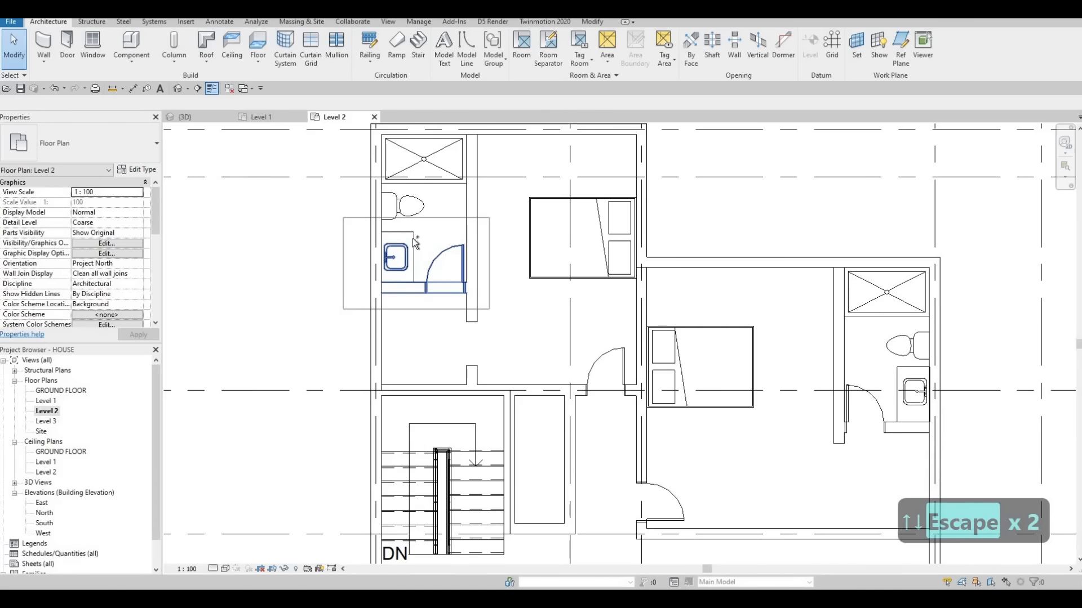
pyautogui.press('Up')
pyautogui.press('Up')
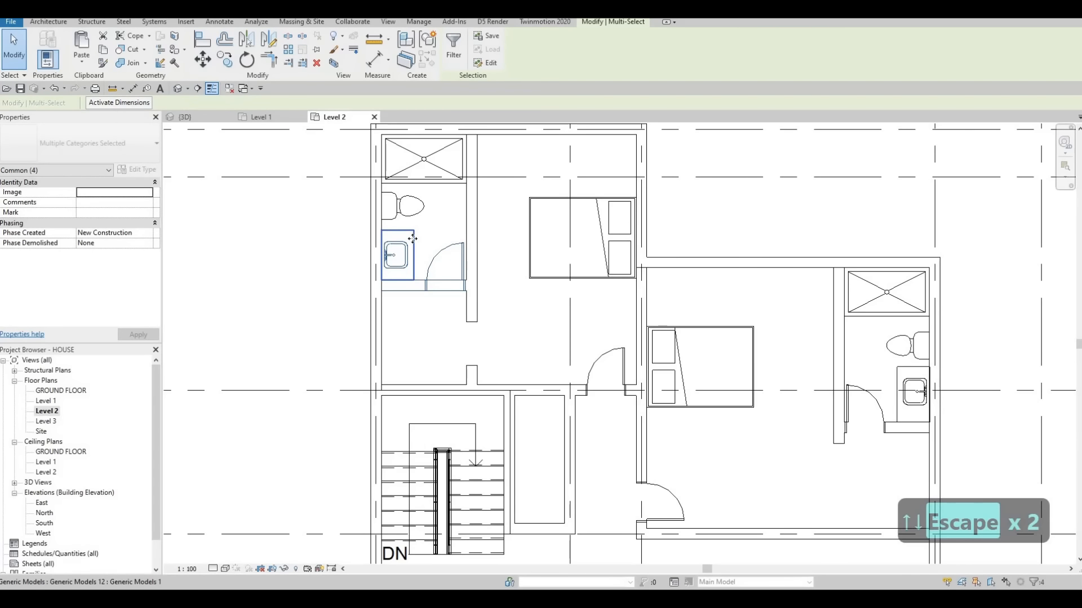
pyautogui.press('Escape')
pyautogui.press('Escape')
# Step: Extend the wall between the right-hand bedroom and its bathroom down to the bedroom's lower wall
pyautogui.scroll(1, 398, 250)
pyautogui.scroll(-3, 401, 247)
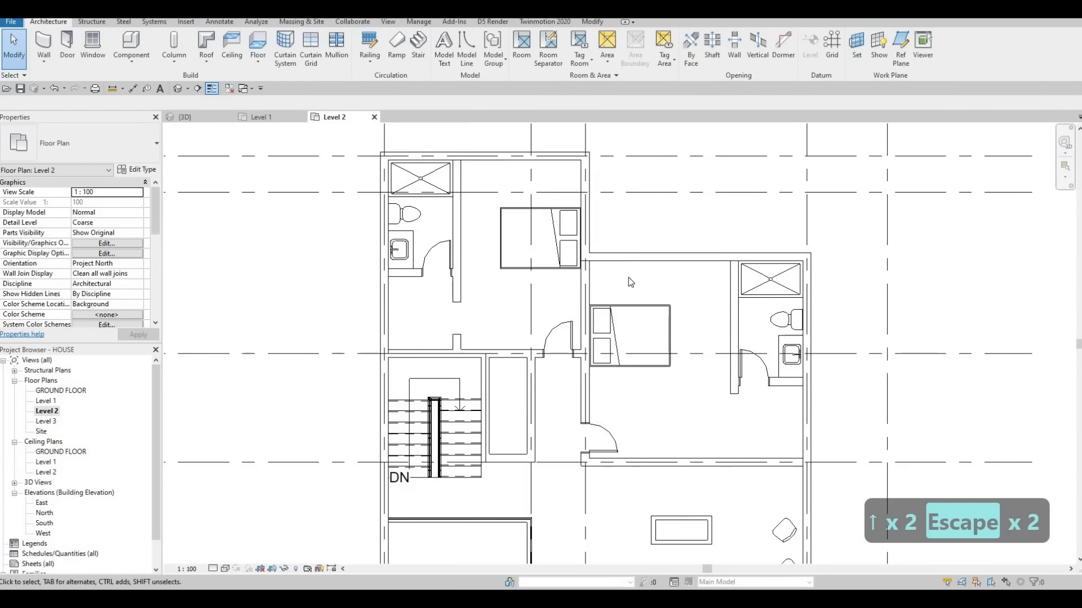
pyautogui.moveTo(756, 321); pyautogui.dragTo(662, 267, button='middle')
pyautogui.moveTo(692, 309); pyautogui.dragTo(689, 325, button='middle')
pyautogui.scroll(3, 688, 325)
pyautogui.moveTo(618, 380); pyautogui.dragTo(669, 331, button='middle')
pyautogui.scroll(-2, 669, 331)
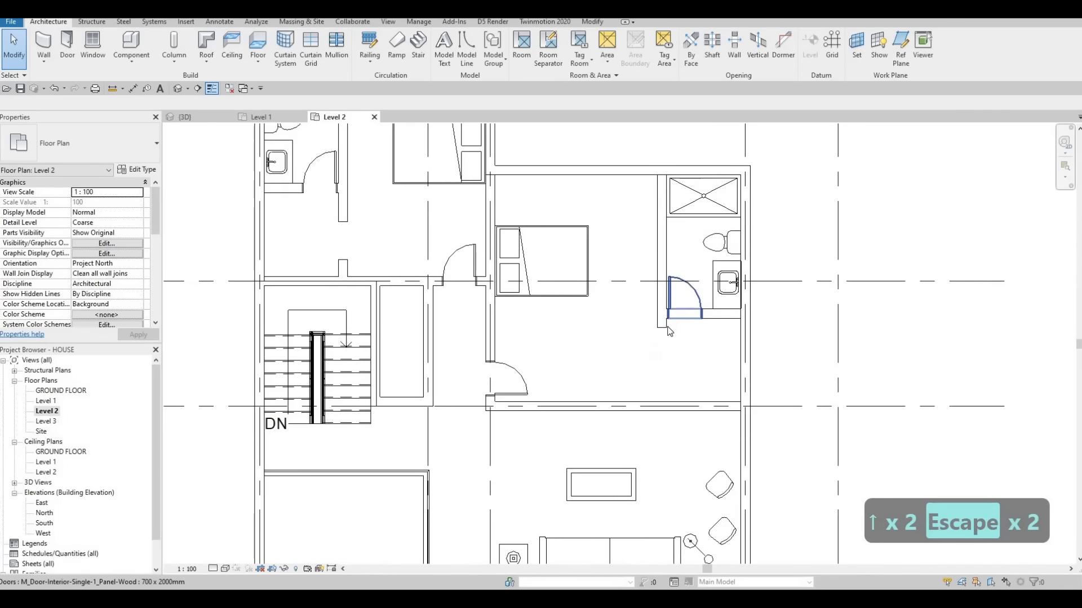
pyautogui.scroll(-1, 667, 330)
pyautogui.scroll(1, 665, 325)
pyautogui.click(664, 326)
pyautogui.moveTo(664, 326); pyautogui.dragTo(663, 400)
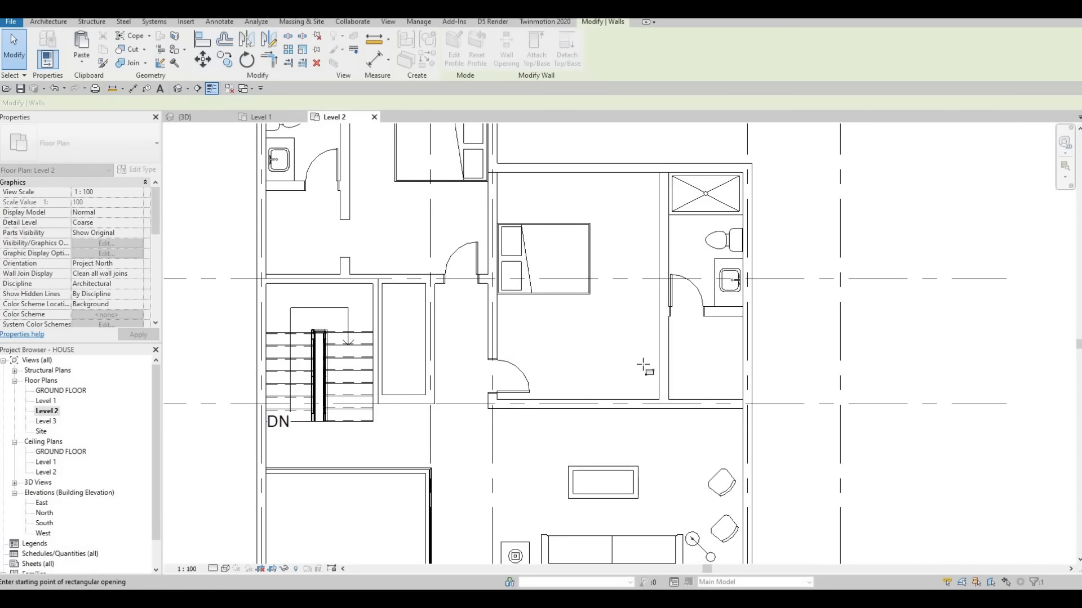
# Step: Cut a rectangular opening about 693 mm wide near the lower end of the right-hand bedroom's extended wall
pyautogui.scroll(1, 657, 361)
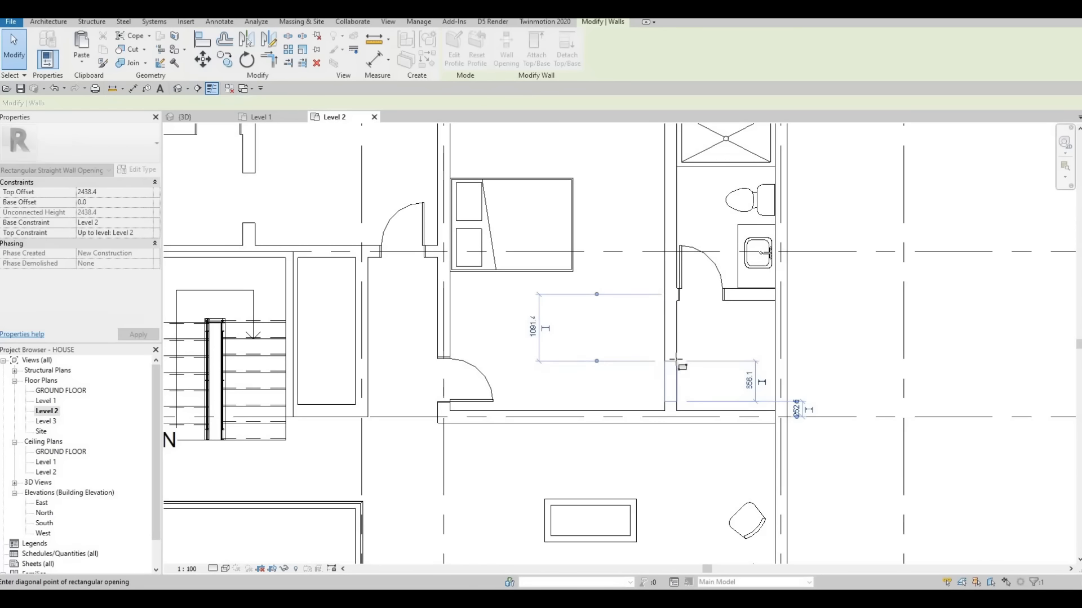
pyautogui.scroll(-1, 669, 389)
pyautogui.click(666, 395)
pyautogui.press('Escape')
pyautogui.press('Escape')
pyautogui.press('Escape')
# Step: Shift the right-hand bedroom's wall opening up toward the bathroom door and resize it to 600 mm wide
pyautogui.click(665, 363)
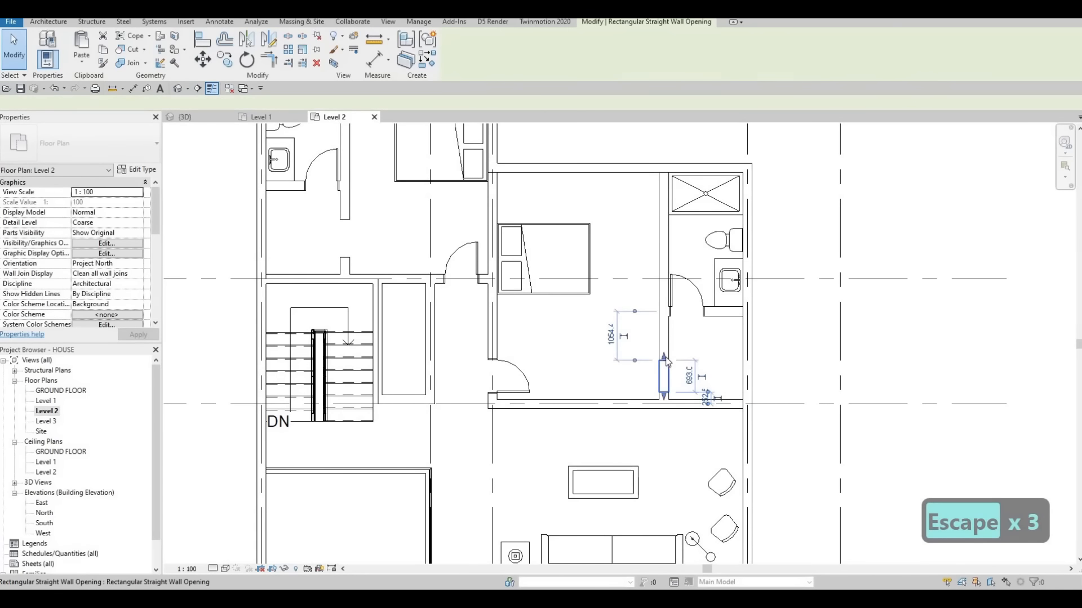
pyautogui.moveTo(664, 393); pyautogui.dragTo(666, 397)
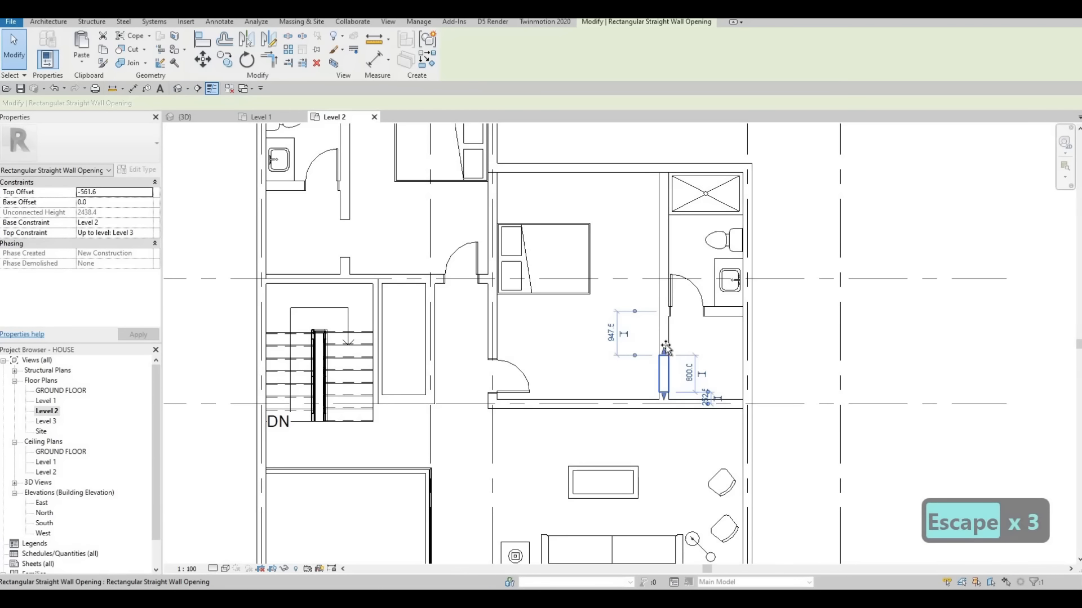
pyautogui.moveTo(665, 347)
pyautogui.mouseDown()
pyautogui.moveTo(667, 338)
pyautogui.moveTo(666, 350)
pyautogui.mouseUp()
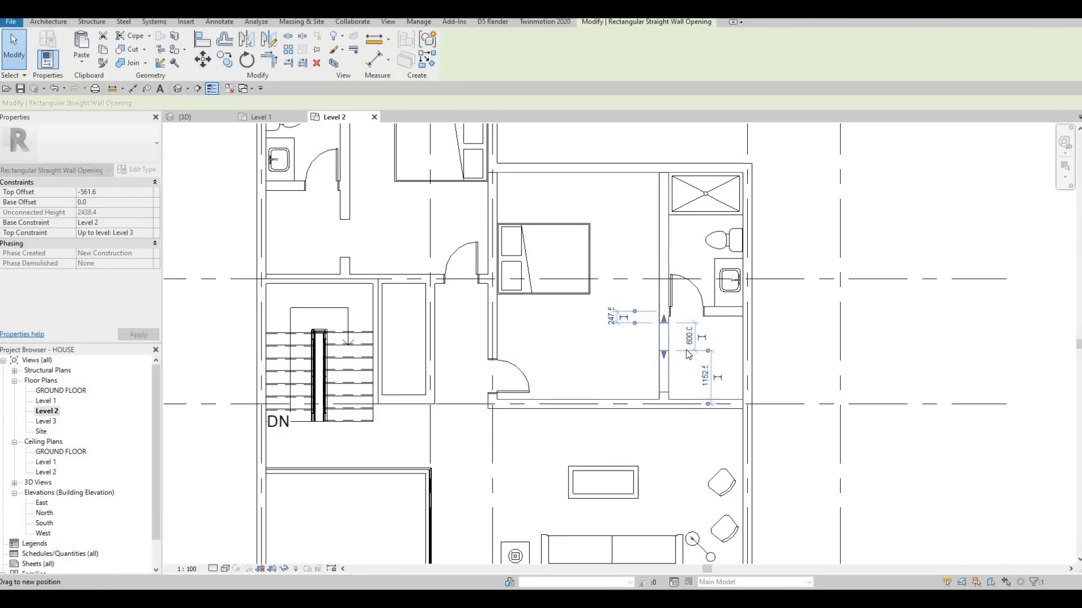
pyautogui.press('Escape')
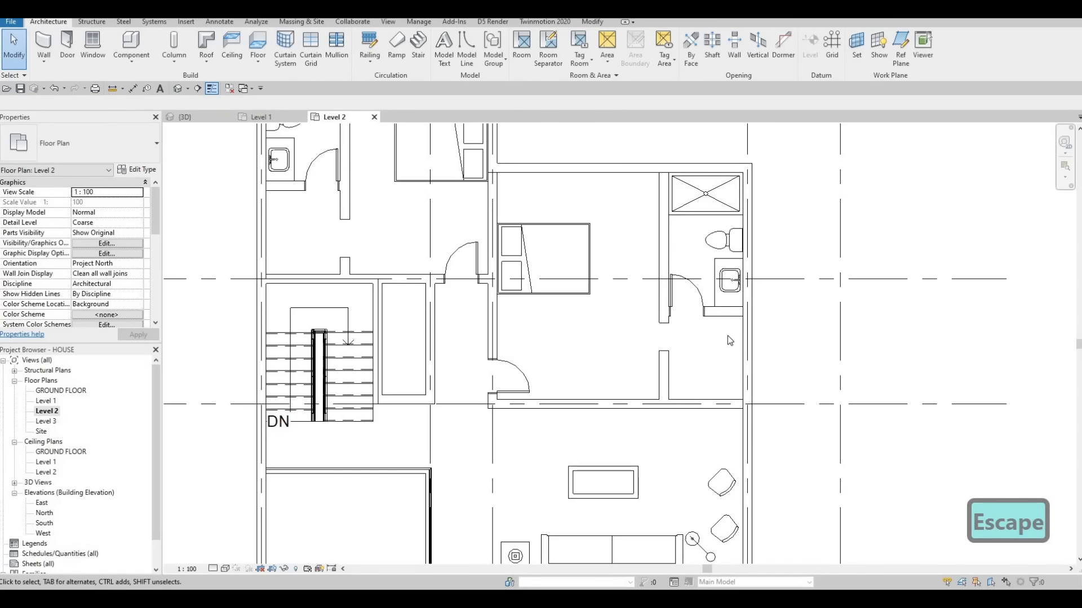
pyautogui.scroll(-2, 698, 345)
pyautogui.press('Escape')
pyautogui.press('Escape')
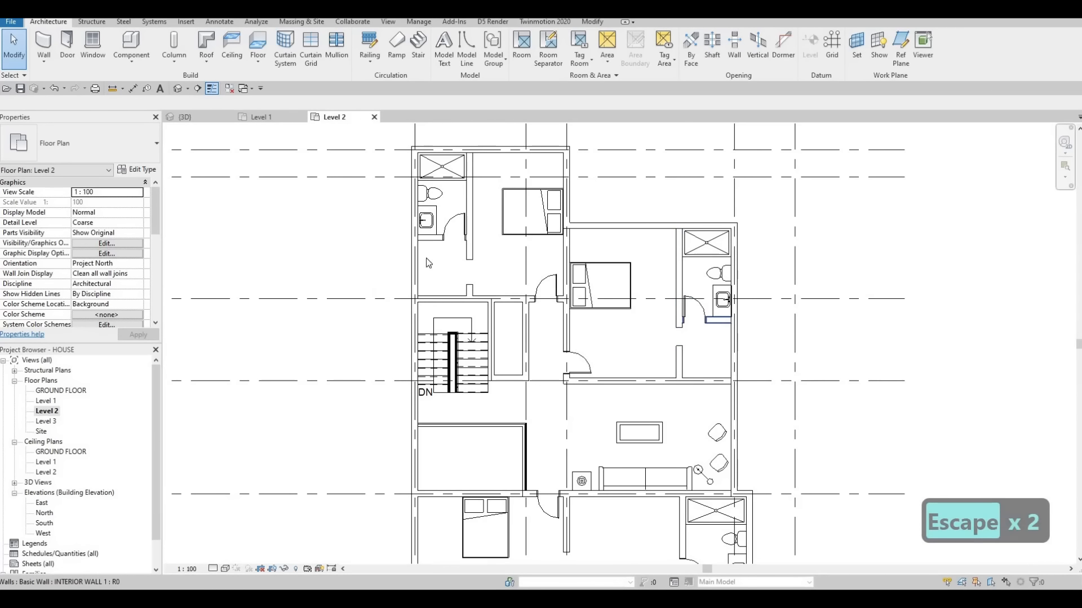
# Step: Shift the upper-left bedroom's wall opening upward, to about 210 mm below the bathroom's lower partition wall
pyautogui.scroll(2, 473, 270)
pyautogui.press('Escape')
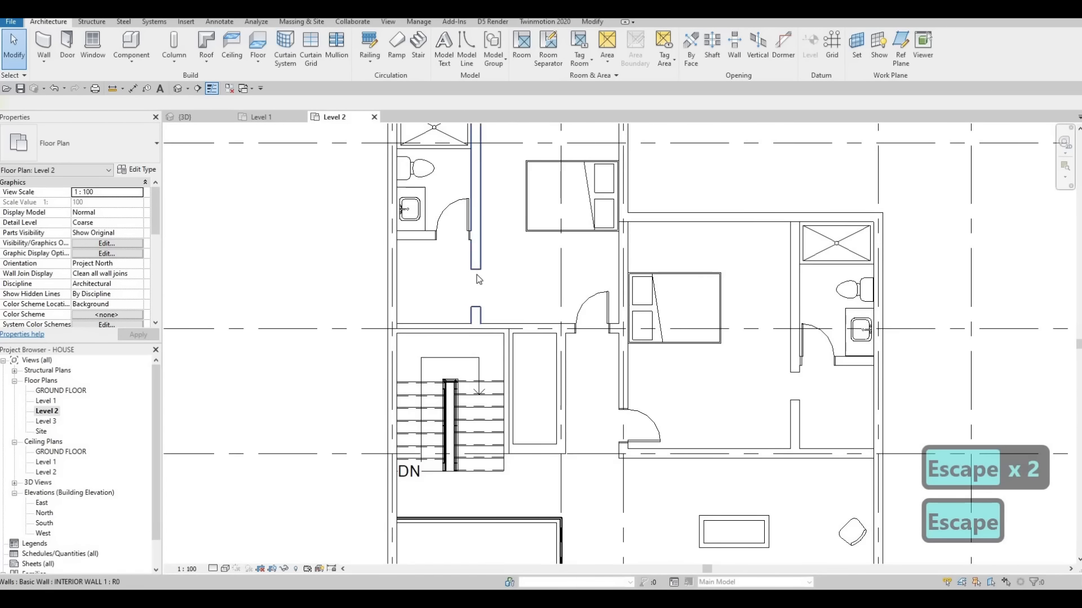
pyautogui.click(477, 276)
pyautogui.press('Escape')
pyautogui.click(476, 281)
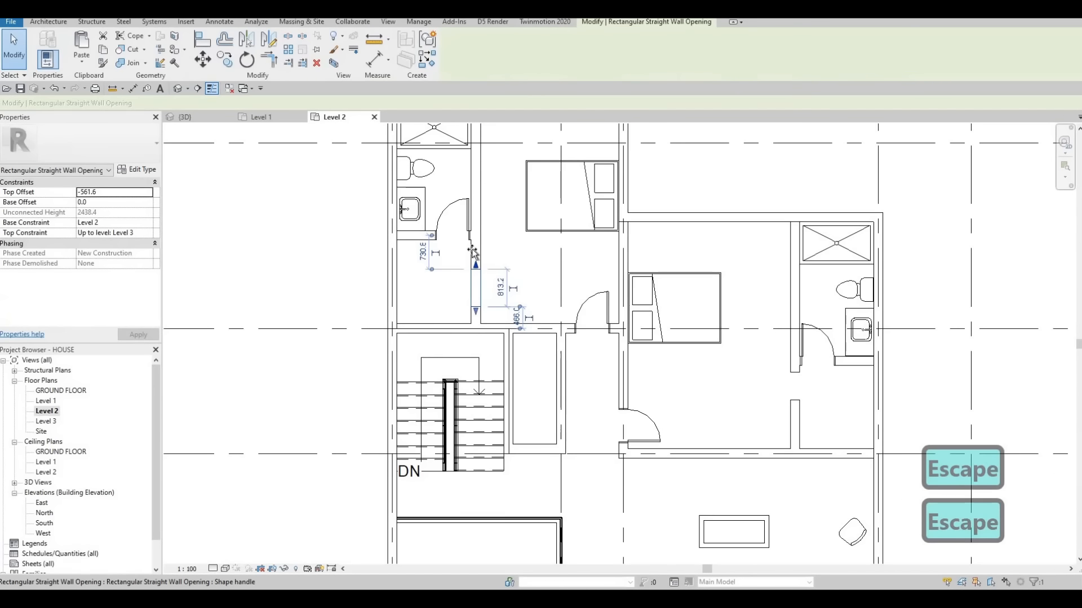
pyautogui.moveTo(477, 297); pyautogui.dragTo(473, 246)
pyautogui.moveTo(479, 290); pyautogui.dragTo(479, 288)
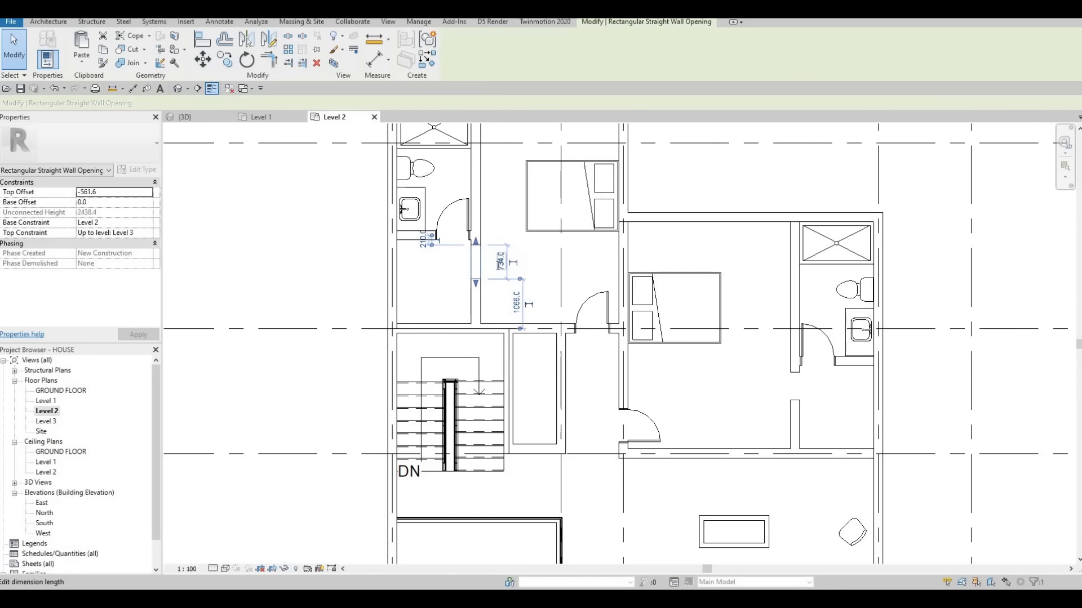
# Step: Set the width of the upper-left bedroom's wall opening to 700 mm
pyautogui.click(498, 269)
pyautogui.write('7')
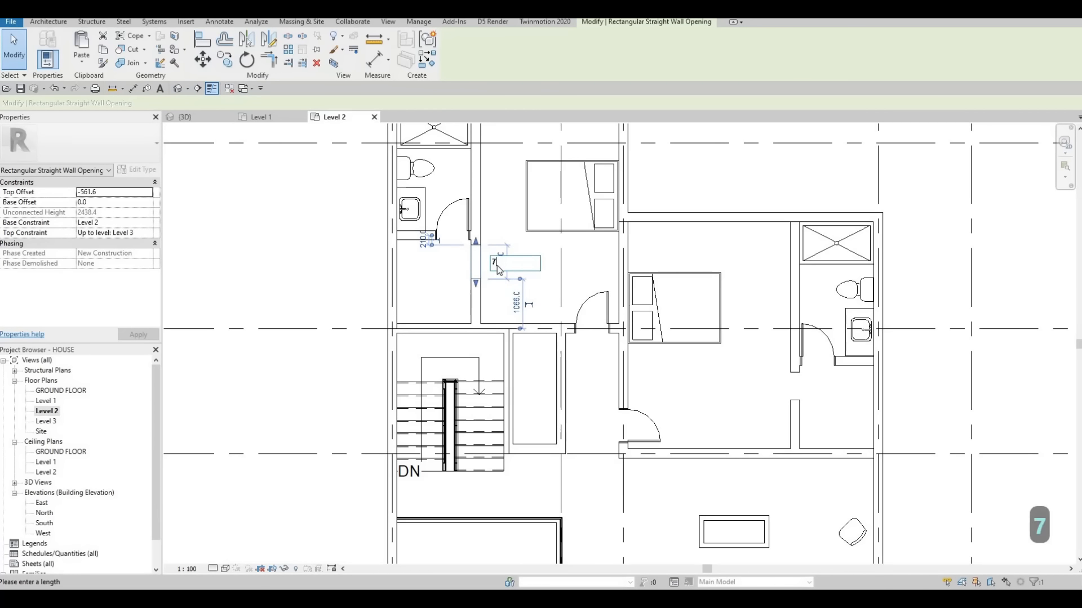
pyautogui.write('00')
pyautogui.press('Return')
pyautogui.press('Escape')
pyautogui.press('Escape')
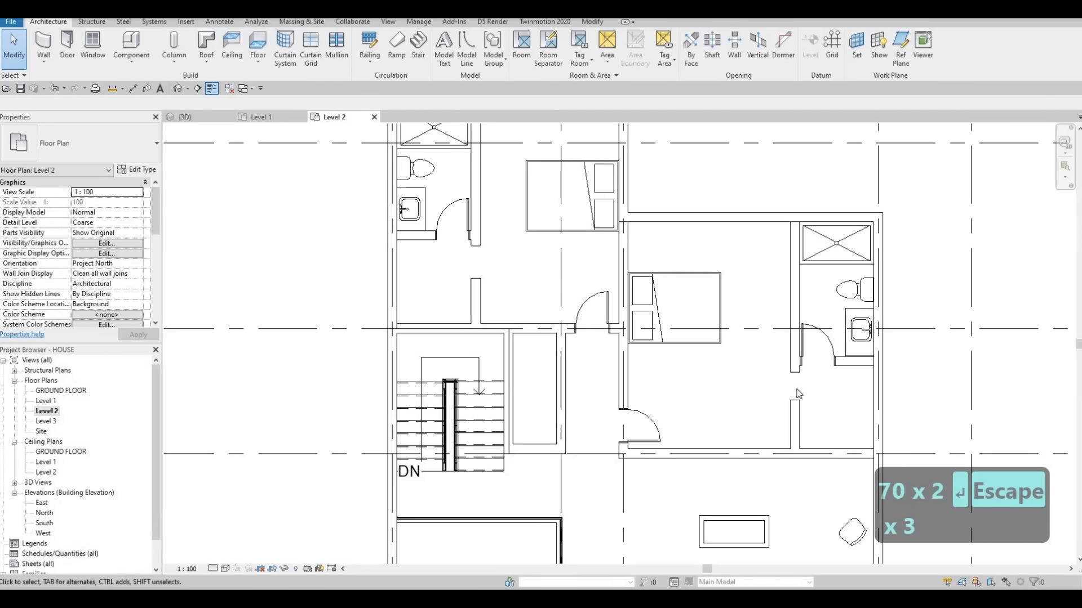
# Step: Set the width of the right-hand bedroom's wall opening to 700 mm
pyautogui.click(815, 394)
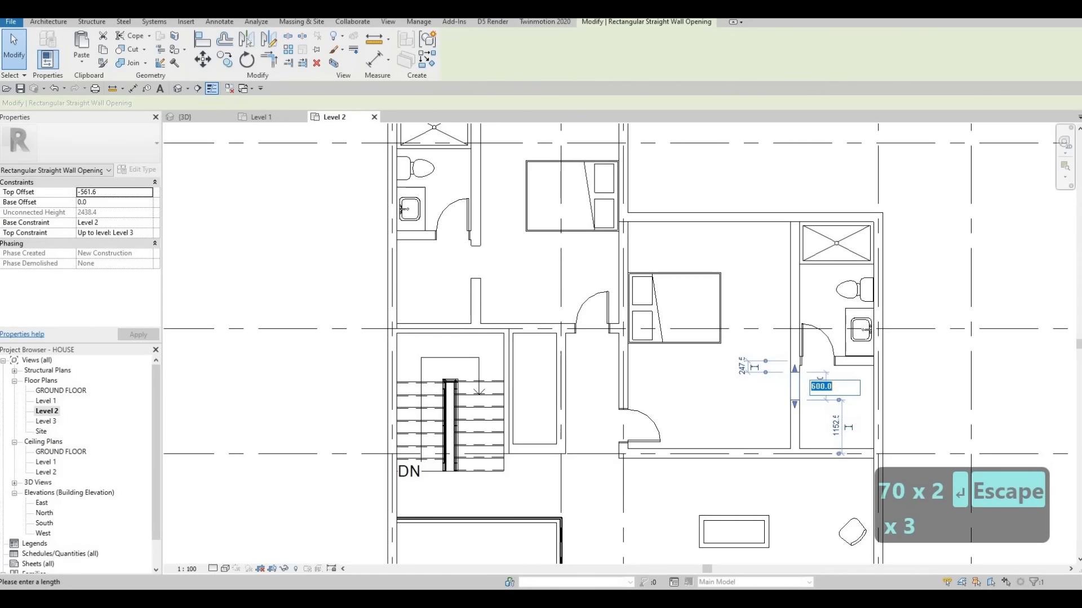
pyautogui.write('700')
pyautogui.press('Return')
pyautogui.press('Escape')
pyautogui.press('Escape')
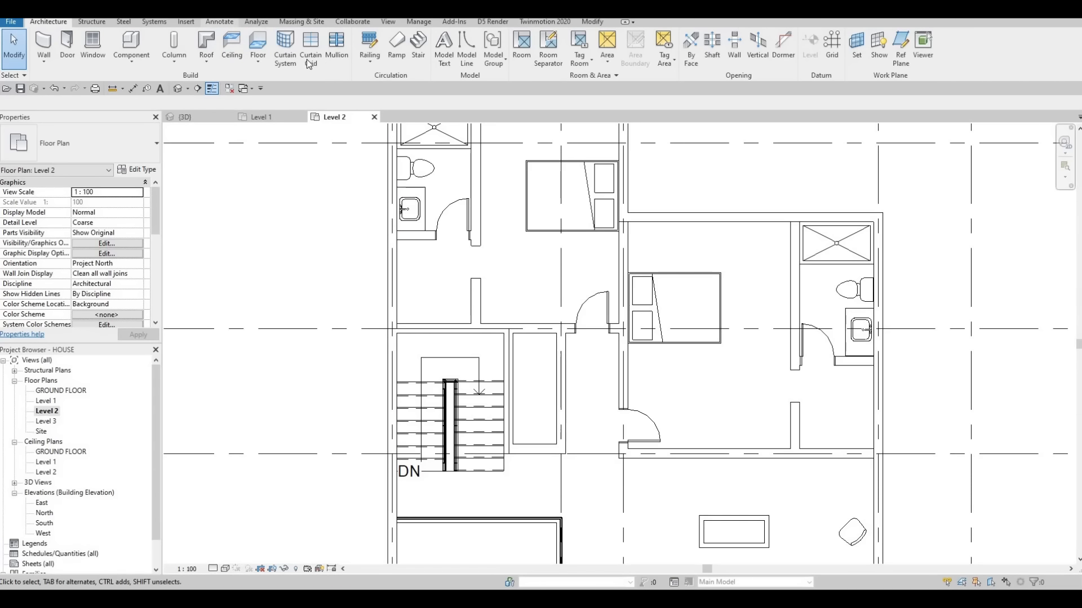
# Step: Draw an L-shaped closet outline in Thin Lines detail lines below the upper-left bathroom, from its lower wall down and across to the bedroom wall
pyautogui.scroll(-5, 285, 59)
pyautogui.click(285, 59)
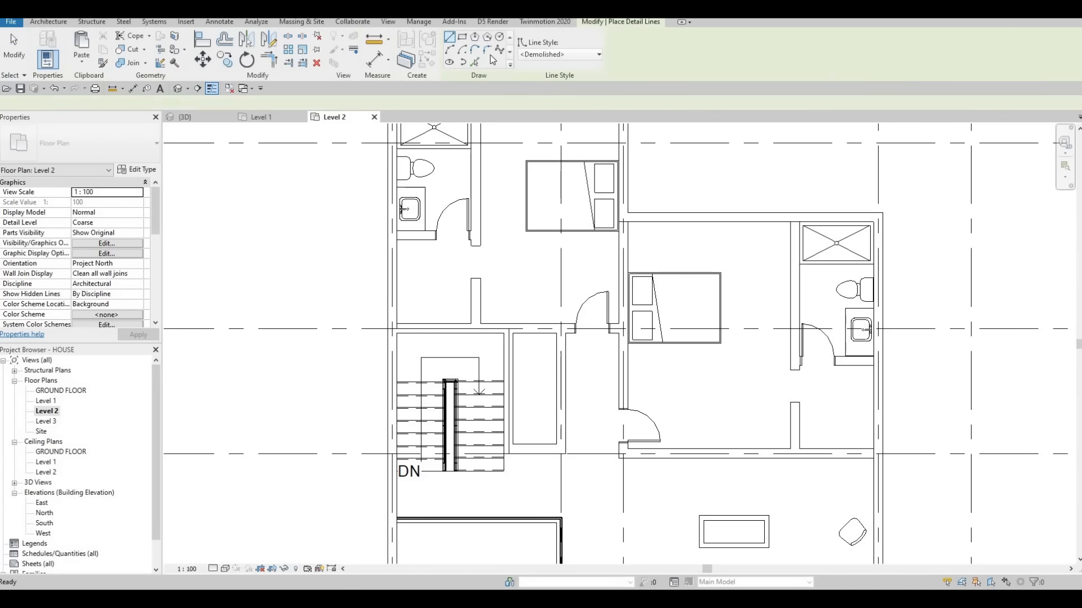
pyautogui.click(558, 55)
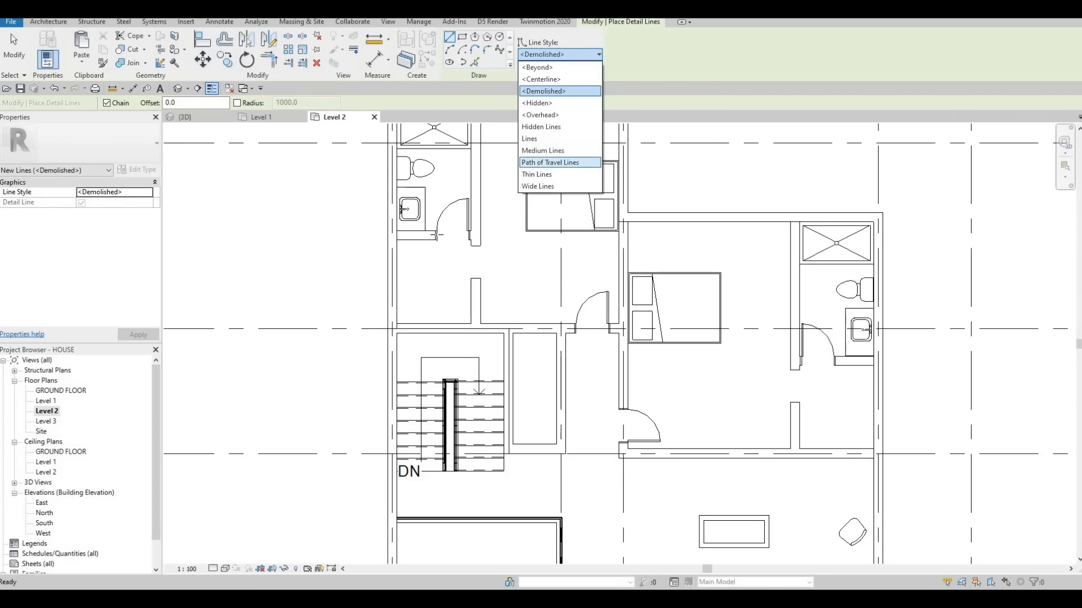
pyautogui.click(538, 174)
pyautogui.scroll(2, 419, 238)
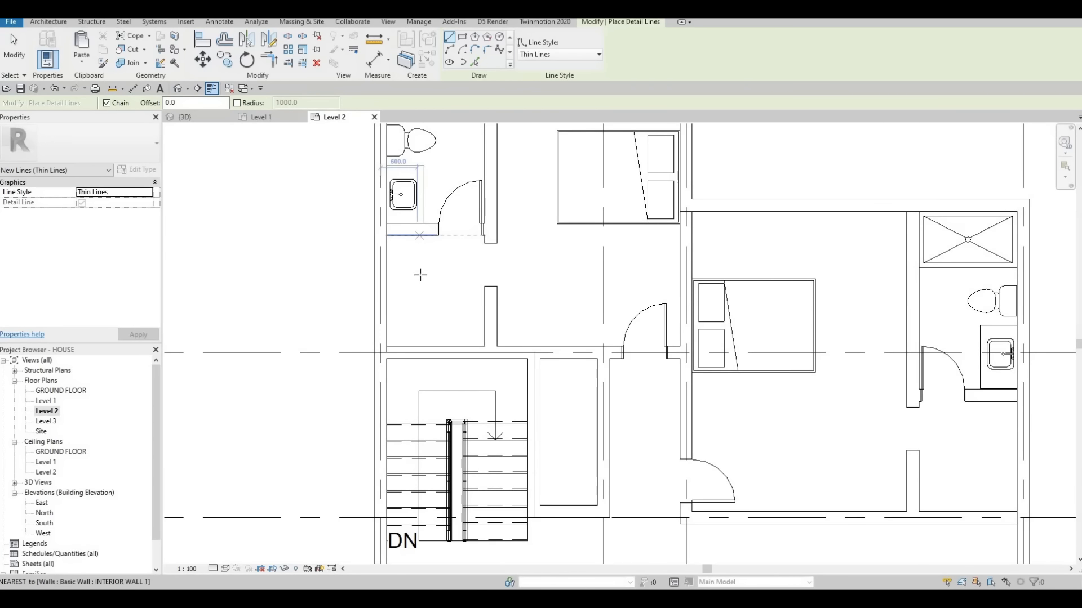
pyautogui.click(418, 236)
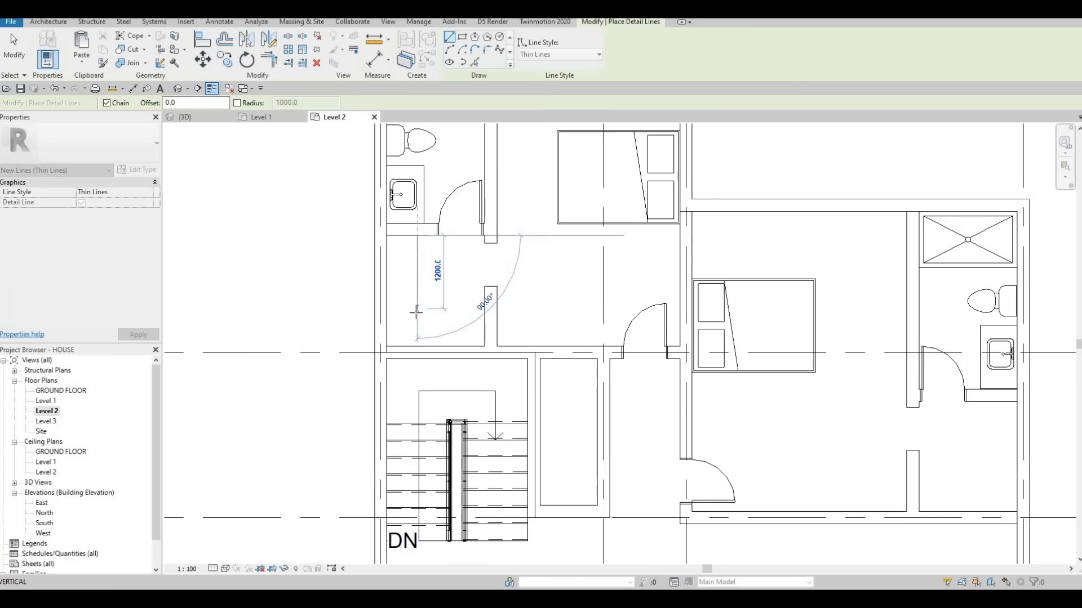
pyautogui.click(417, 315)
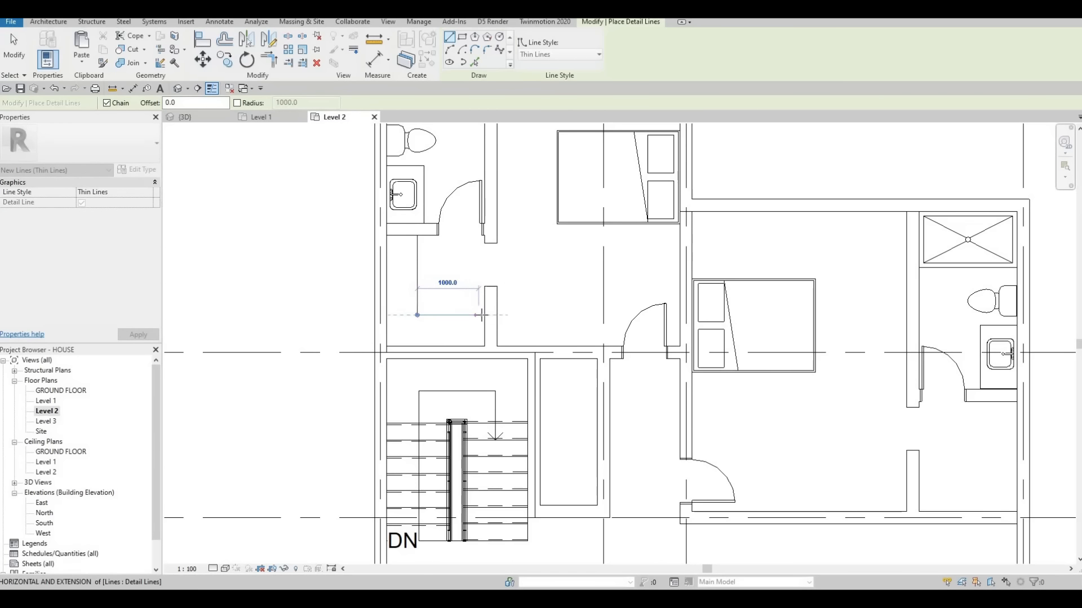
pyautogui.click(483, 315)
pyautogui.press('Escape')
pyautogui.scroll(-2, 440, 299)
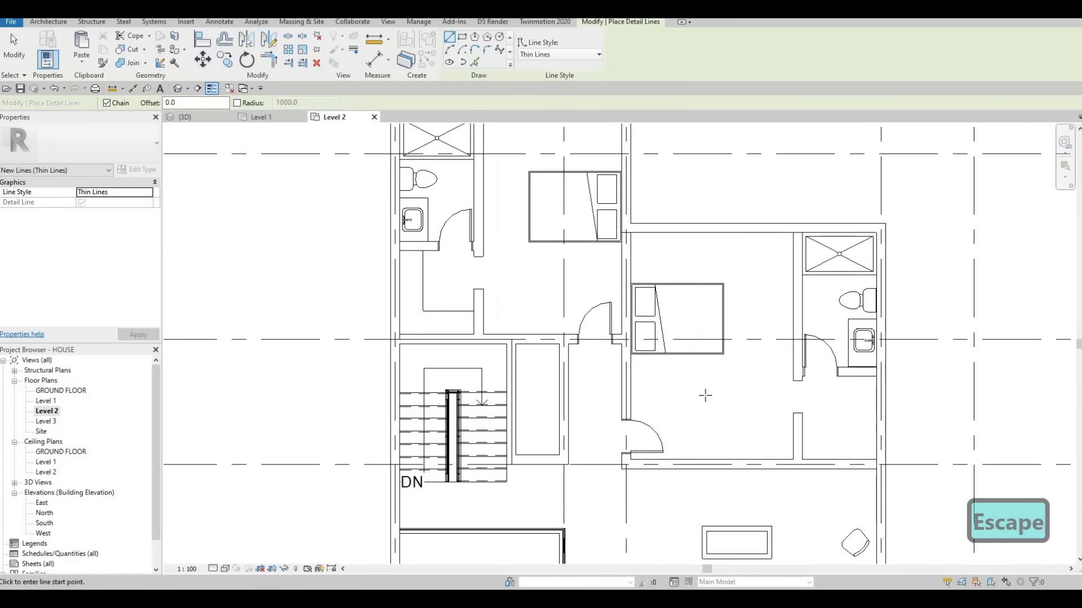
# Step: Draw an L-shaped detail-line closet outline below the right-hand bathroom, from the bedroom wall across and about 1200 mm up to the bathroom's lower wall
pyautogui.moveTo(705, 396); pyautogui.dragTo(614, 361, button='middle')
pyautogui.click(712, 397)
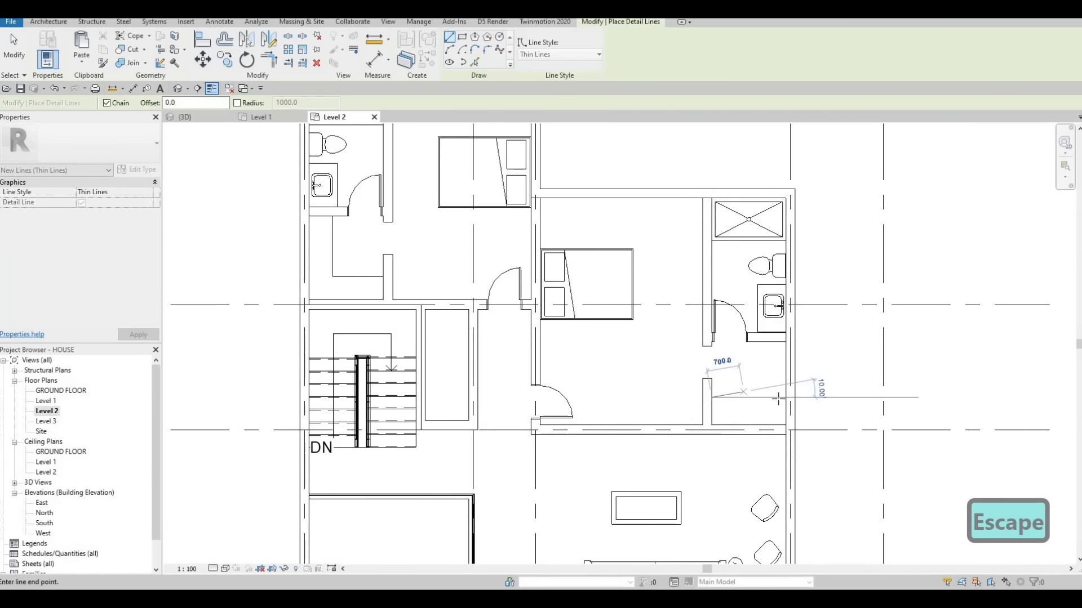
pyautogui.click(769, 398)
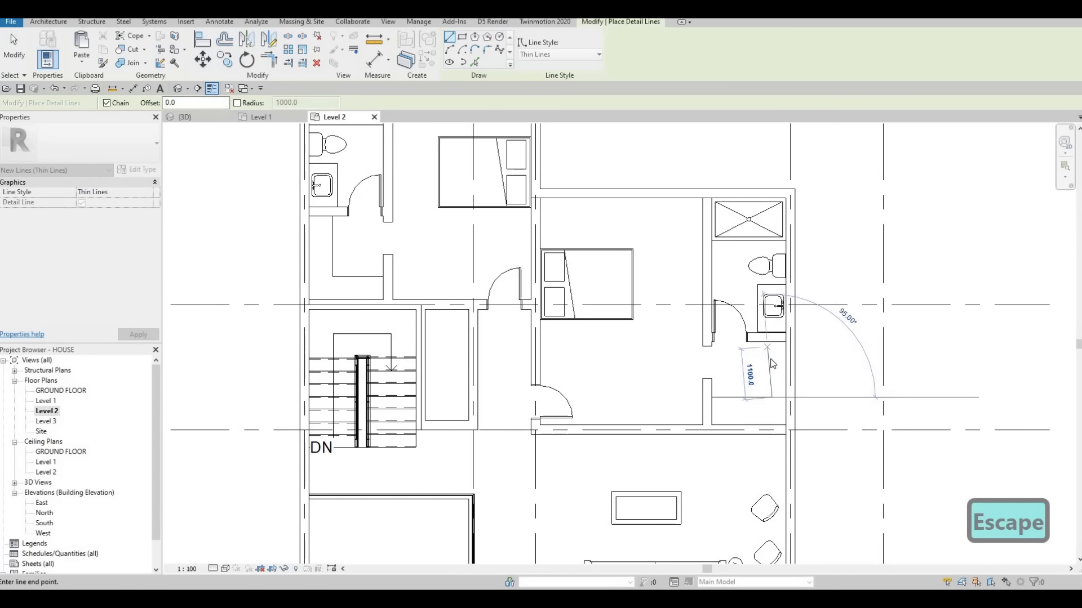
pyautogui.click(771, 342)
pyautogui.press('Escape')
pyautogui.press('Escape')
# Step: Move the vertical line of the right-hand closet outline about 200 mm toward the bedroom wall
pyautogui.click(770, 372)
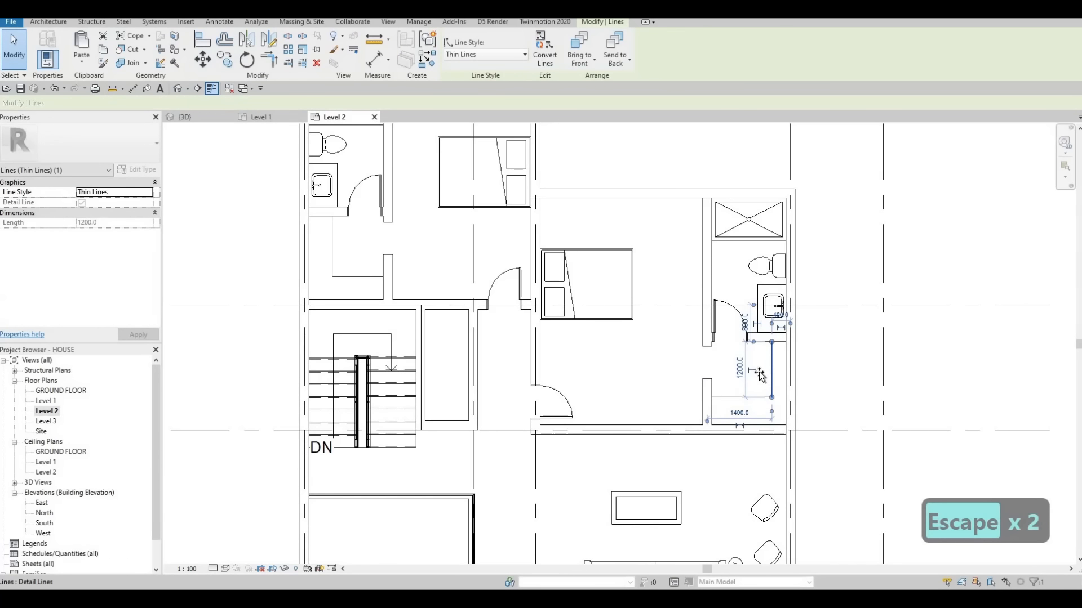
pyautogui.moveTo(762, 377); pyautogui.dragTo(739, 402)
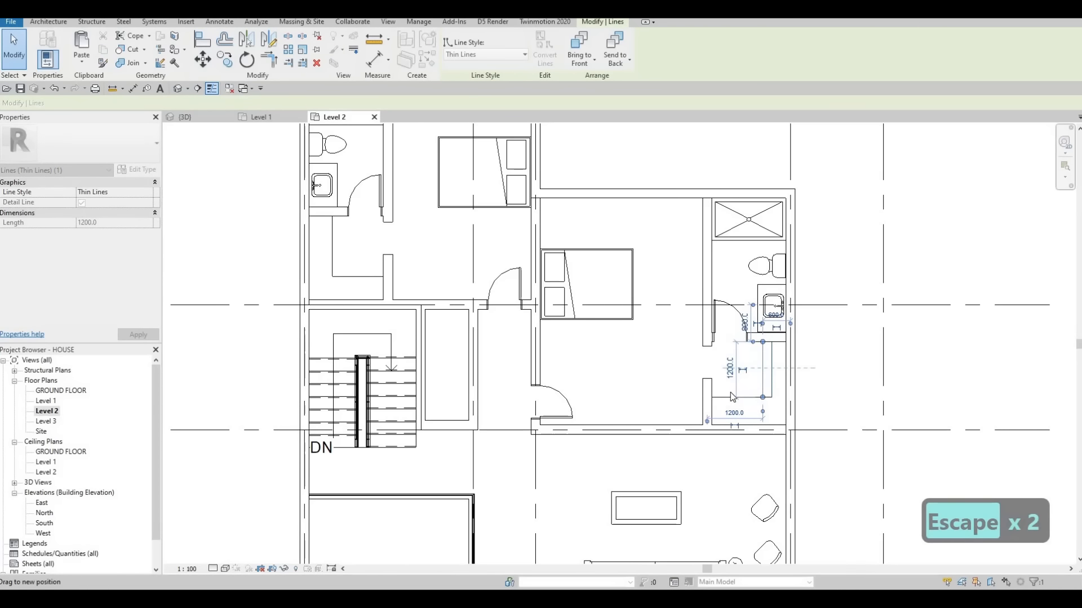
pyautogui.press('Escape')
pyautogui.press('Escape')
pyautogui.press('Escape')
pyautogui.scroll(-2, 755, 383)
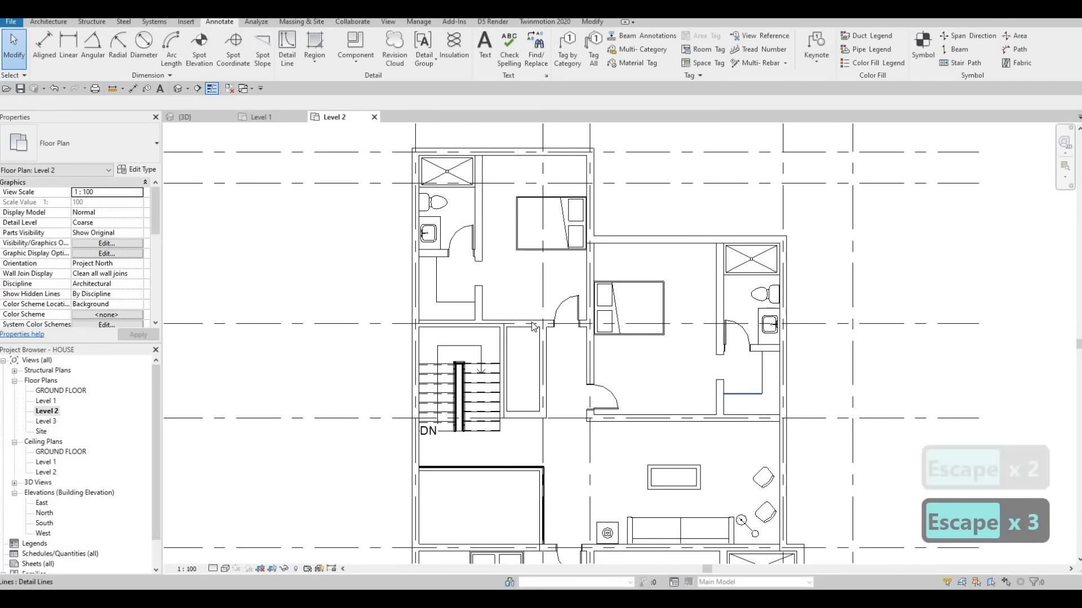
# Step: Nudge the vertical line of the upper-left closet outline one increment toward the bedroom wall
pyautogui.scroll(-1, 360, 169)
pyautogui.press('Escape')
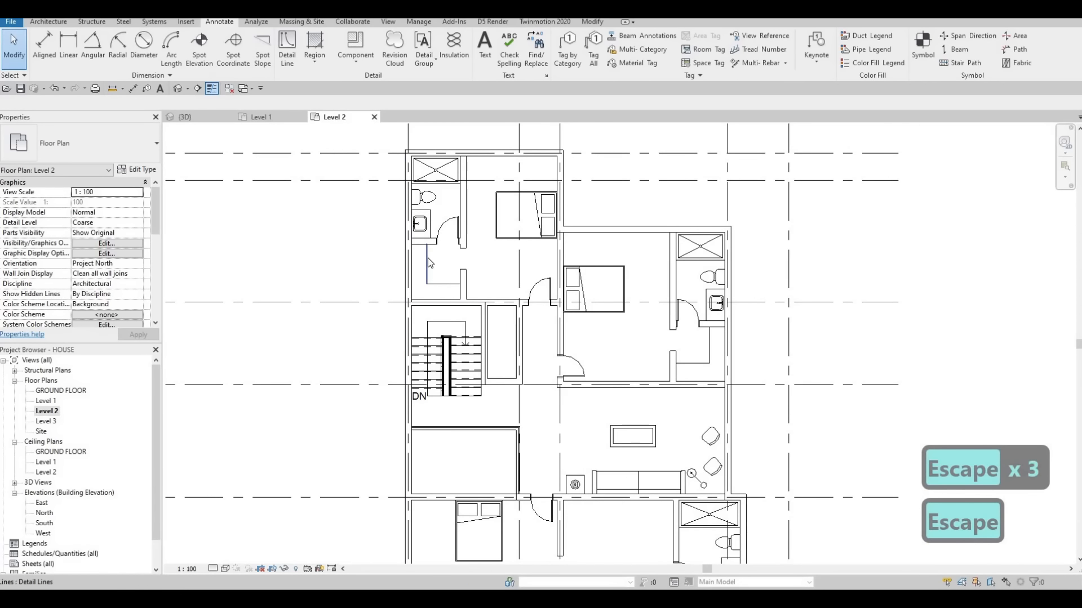
pyautogui.click(428, 258)
pyautogui.press('Right')
pyautogui.press('Escape')
pyautogui.press('Escape')
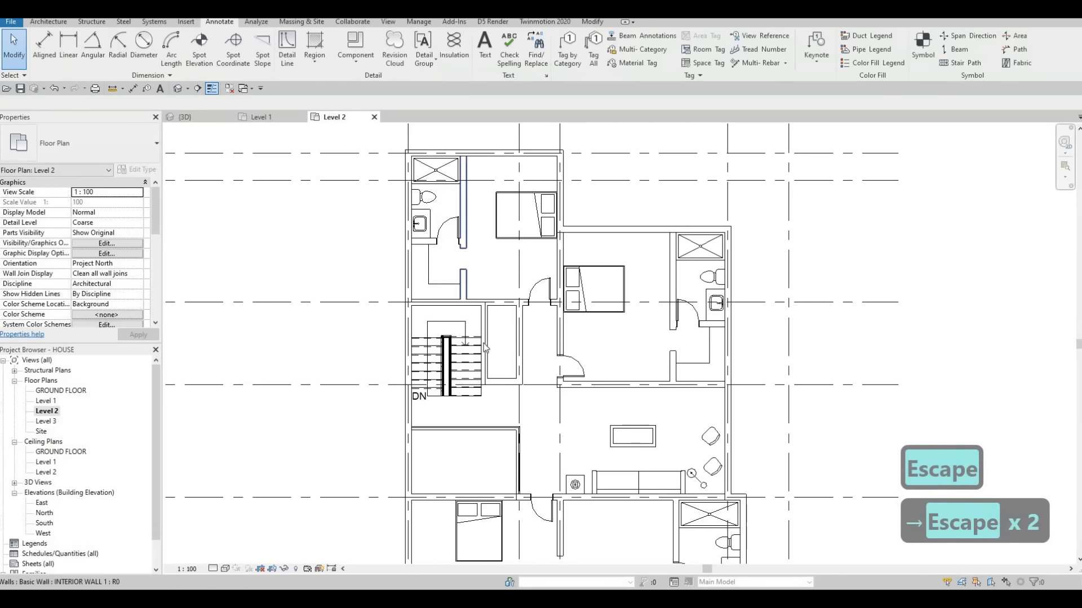
pyautogui.moveTo(534, 452); pyautogui.dragTo(516, 312, button='middle')
pyautogui.scroll(-1, 517, 313)
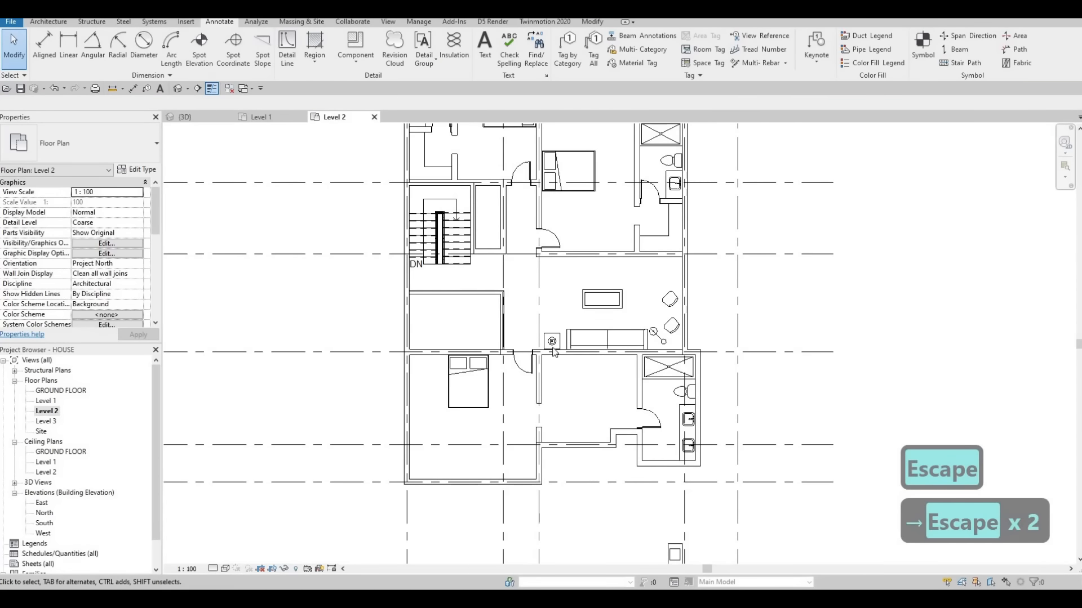
pyautogui.click(287, 50)
pyautogui.scroll(2, 533, 446)
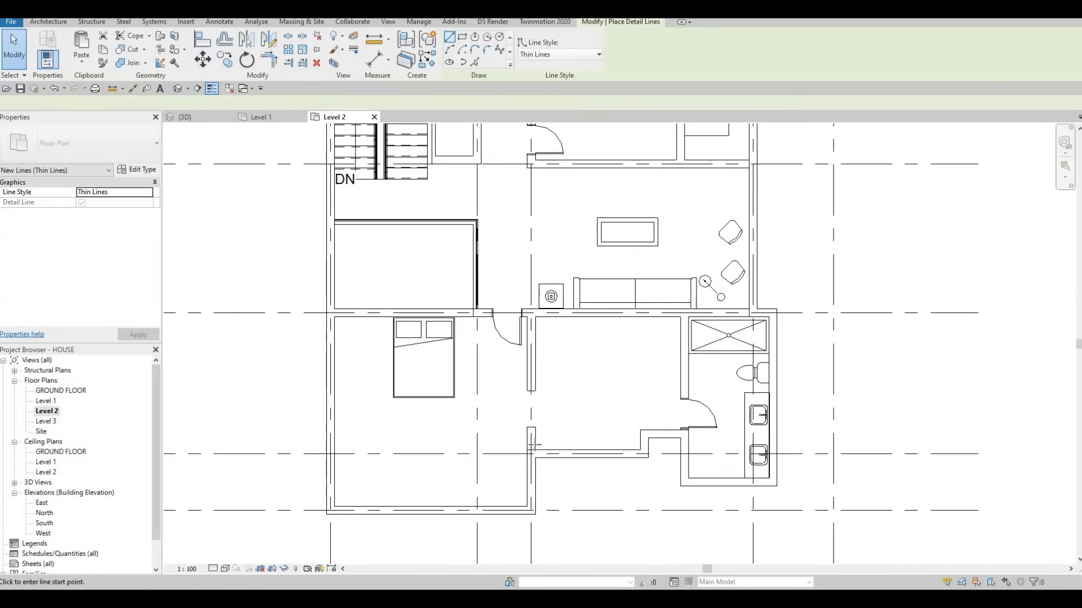
pyautogui.scroll(2, 533, 446)
pyautogui.press('Escape')
pyautogui.press('Escape')
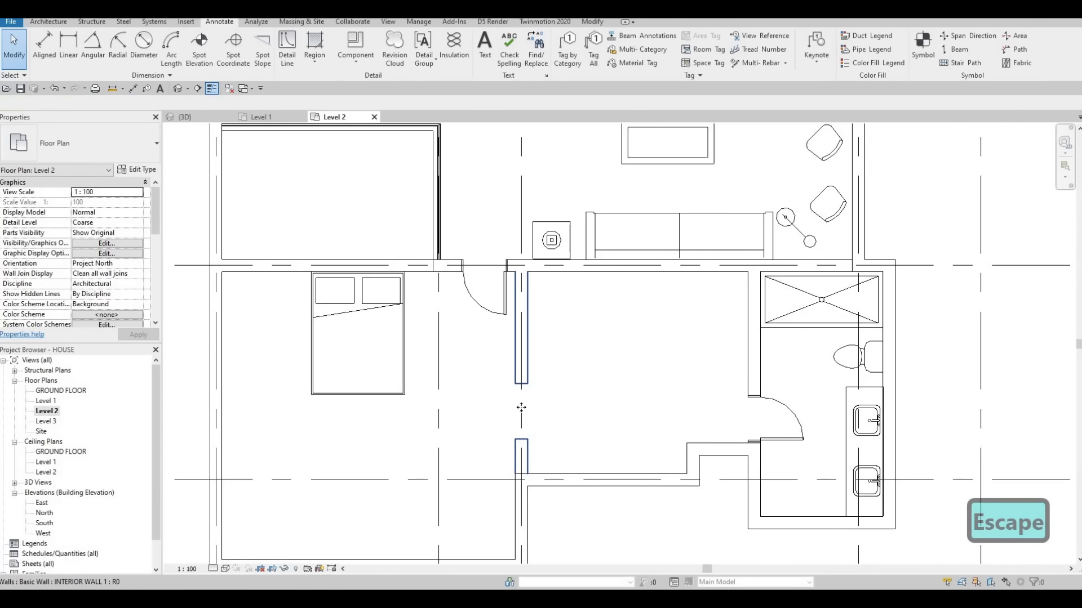
# Step: Set the lower bedroom's wall opening to 700 mm wide and nudge it one increment upward
pyautogui.click(518, 389)
pyautogui.press('Escape')
pyautogui.click(527, 409)
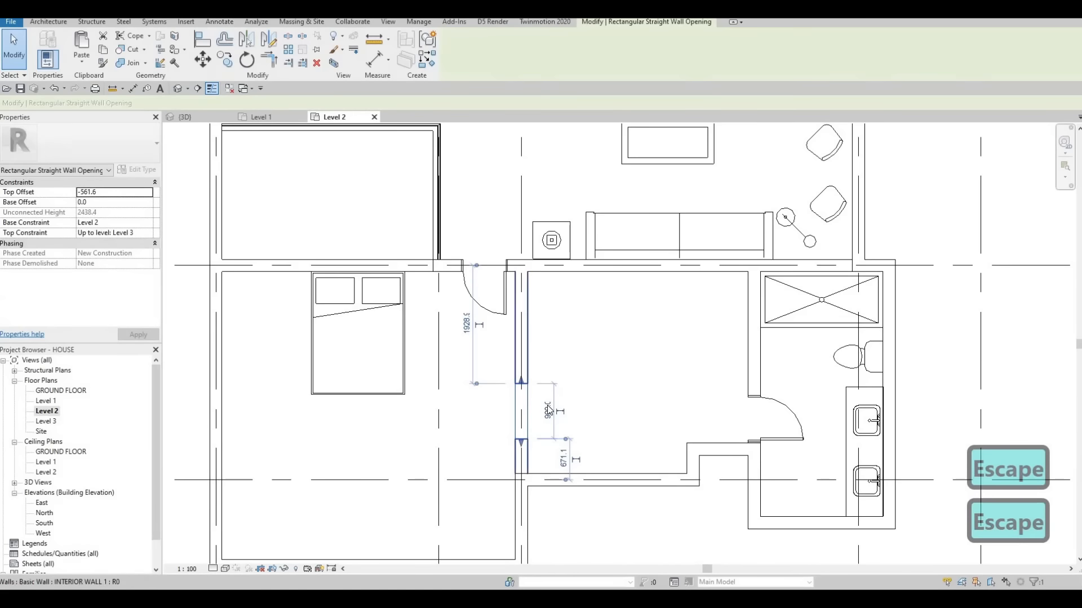
pyautogui.write('700')
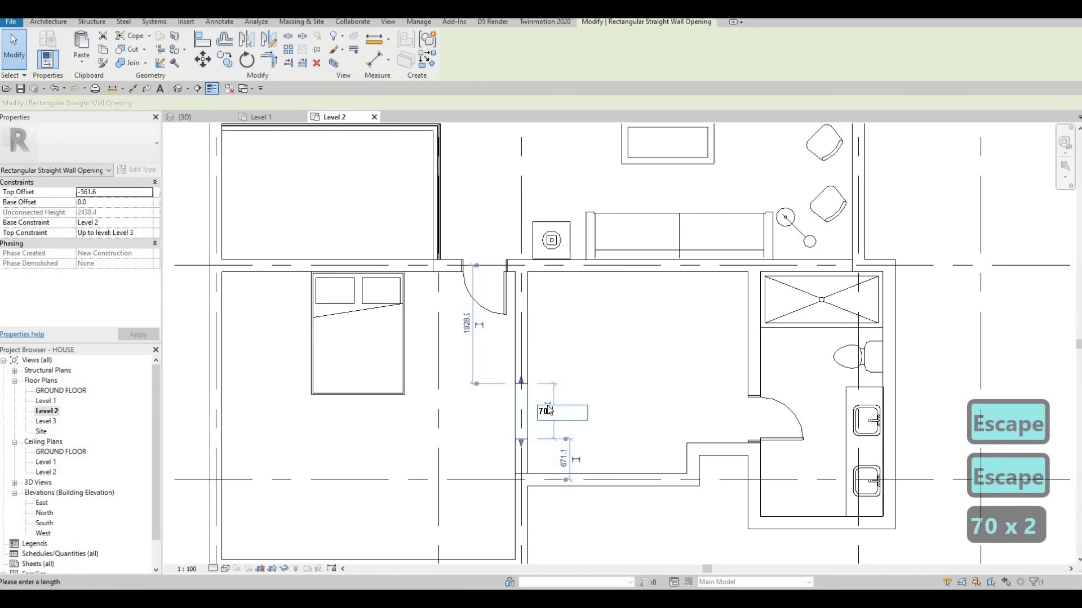
pyautogui.press('Return')
pyautogui.press('Escape')
pyautogui.press('Escape')
pyautogui.click(524, 420)
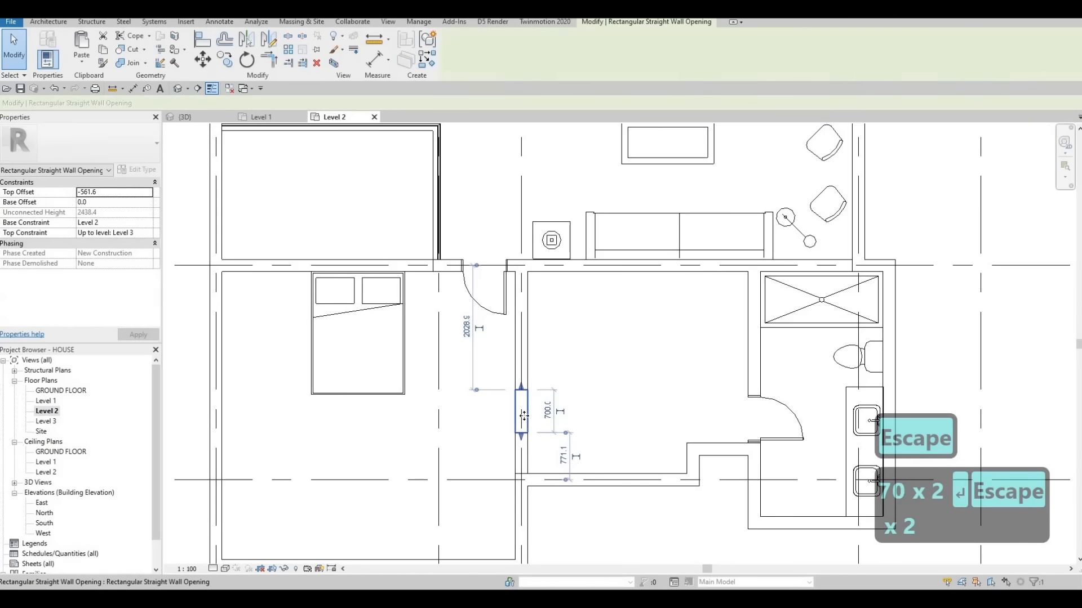
pyautogui.press('Escape')
pyautogui.press('Escape')
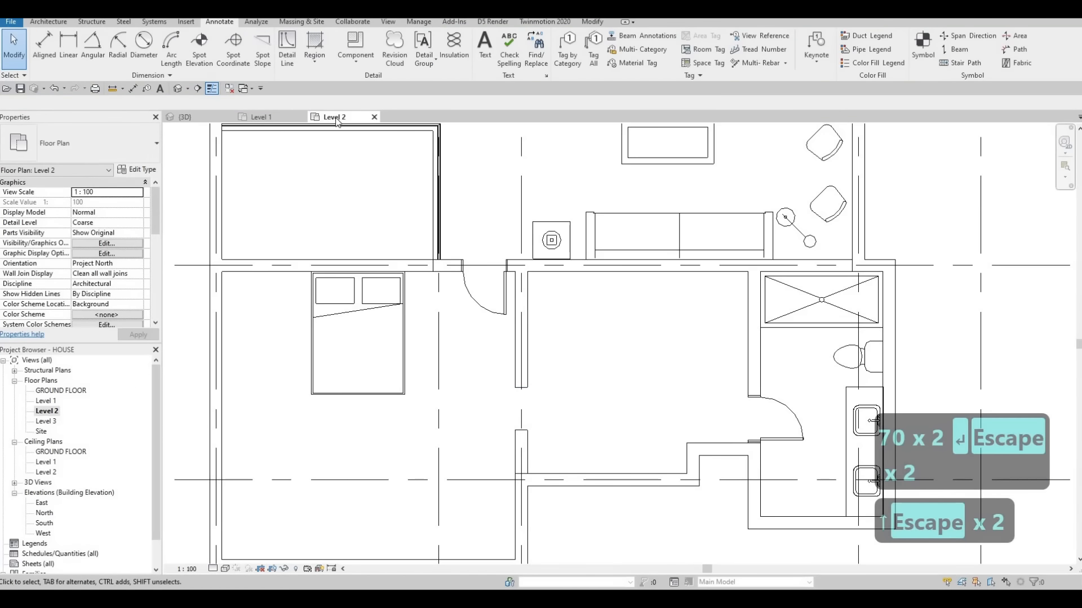
# Step: Draw a horizontal detail line about 2600 mm long from the stepped exterior wall to the lower bedroom's partition, above the dressing room's lower wall
pyautogui.click(286, 48)
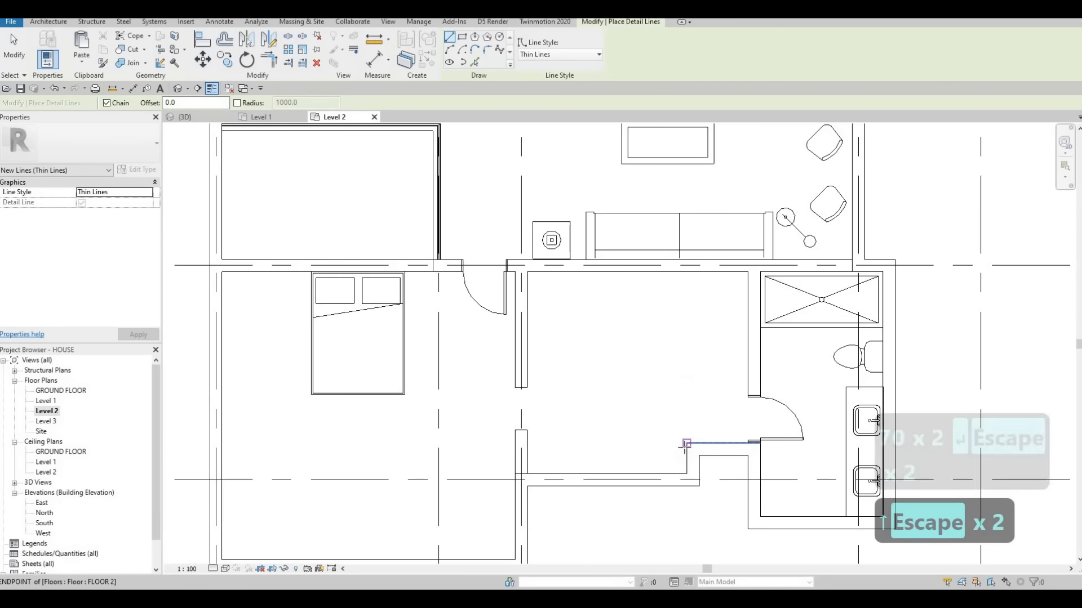
pyautogui.scroll(2, 687, 447)
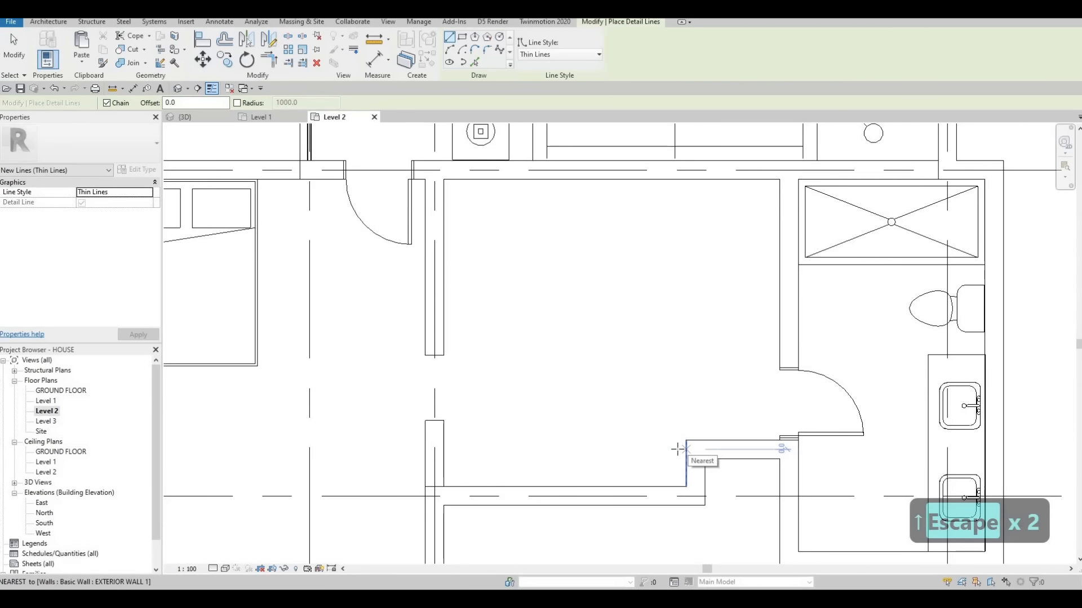
pyautogui.click(684, 449)
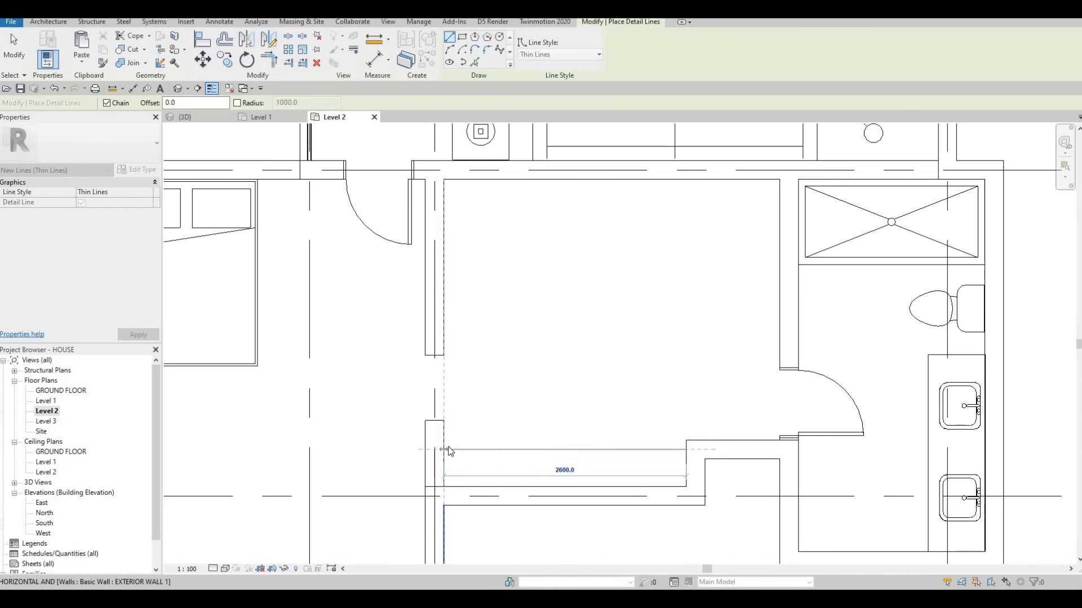
pyautogui.press('Escape')
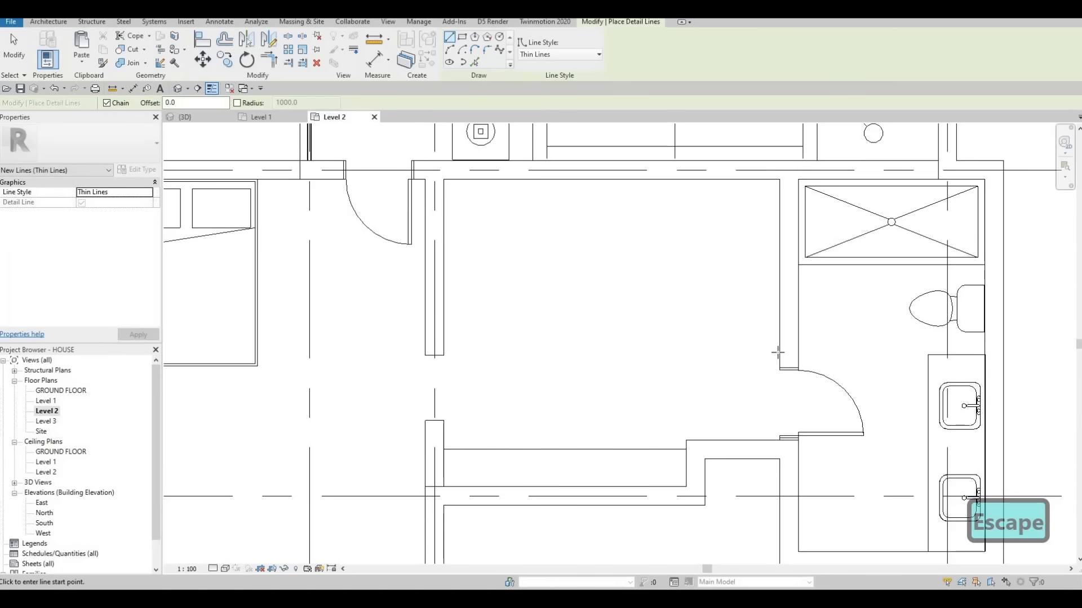
# Step: Draw a U-shaped closet outline in thin detail lines around the dressing room's upper walls, about 440 mm deep beside the bathroom and 2720 mm across
pyautogui.click(777, 351)
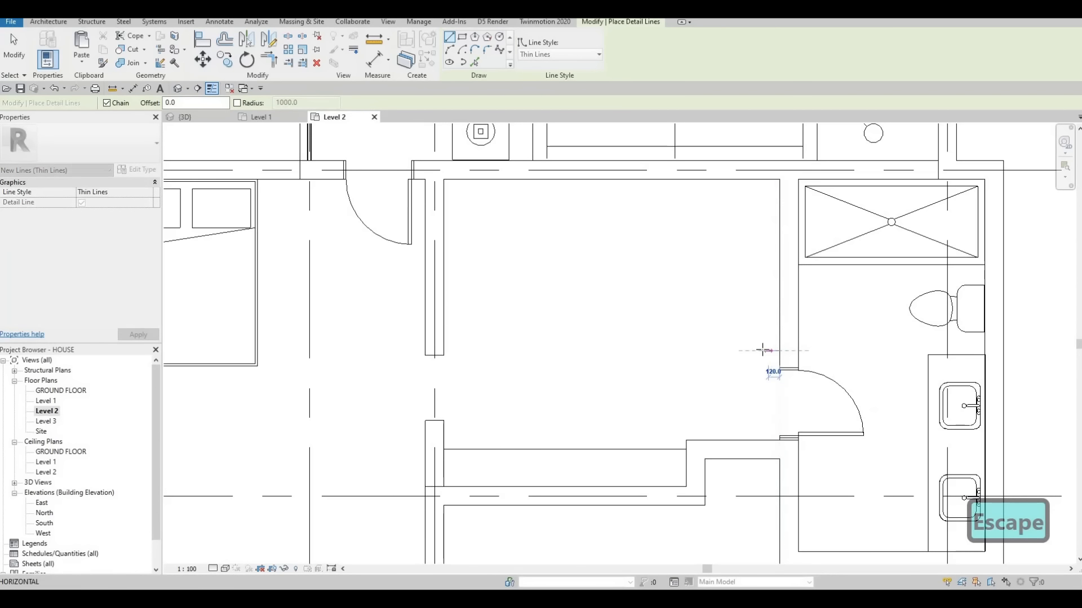
pyautogui.click(736, 350)
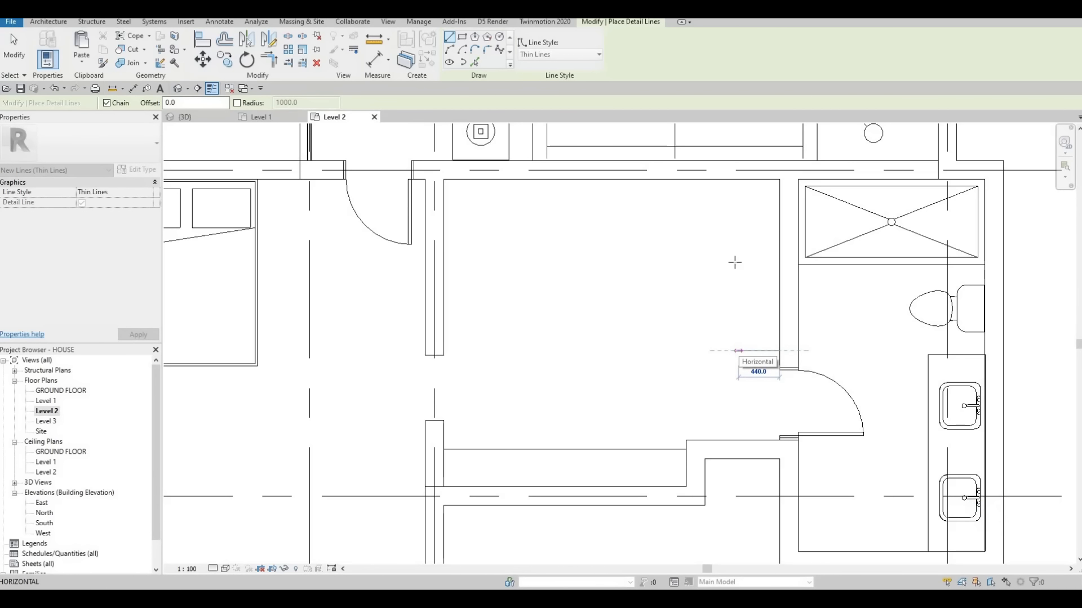
pyautogui.click(736, 213)
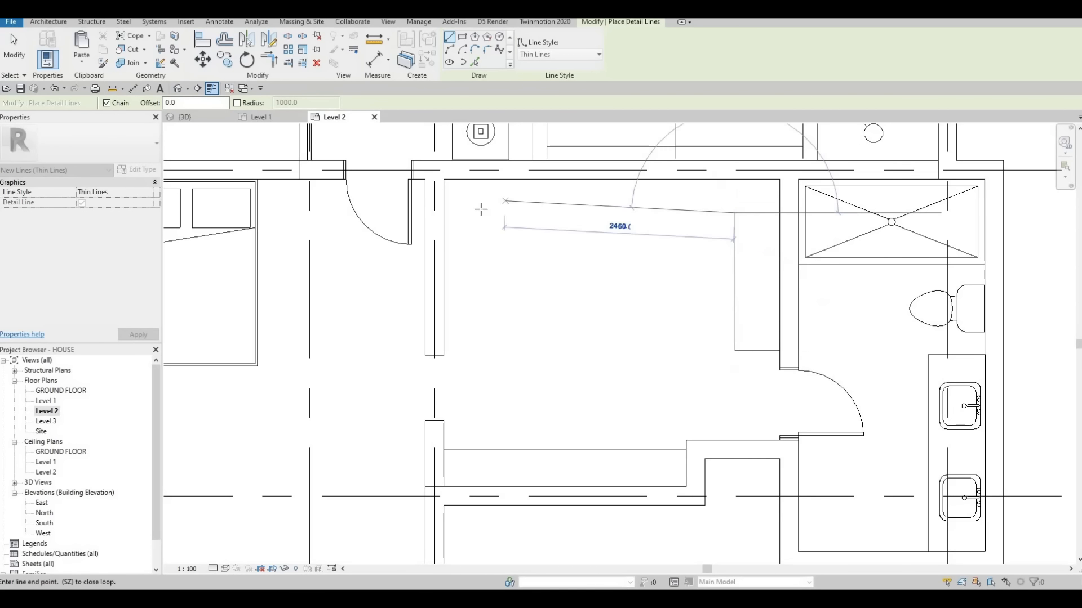
pyautogui.click(480, 213)
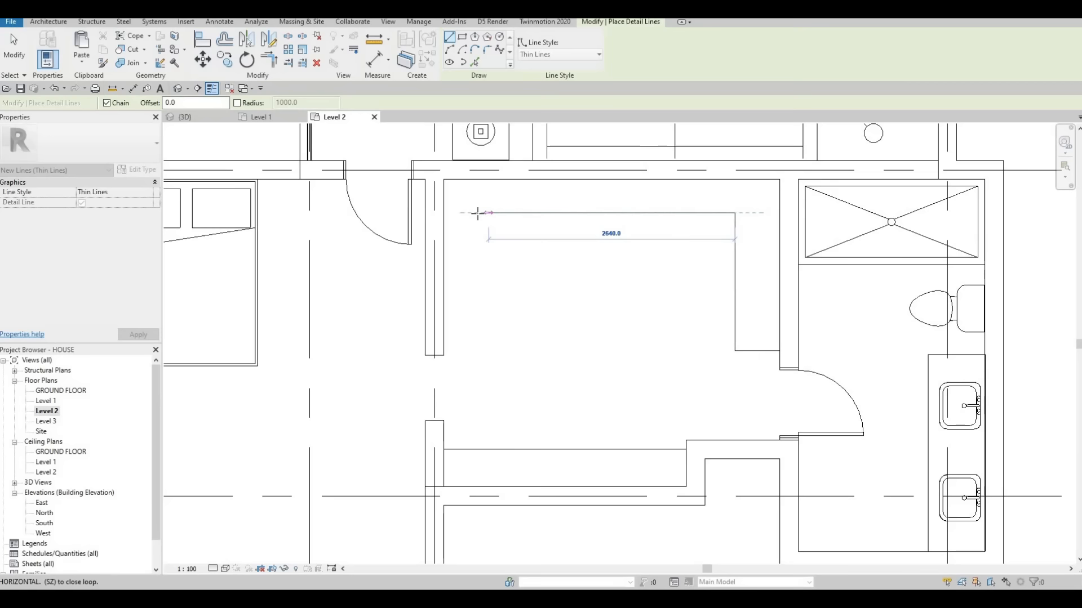
pyautogui.click(480, 345)
pyautogui.click(444, 345)
pyautogui.press('Escape')
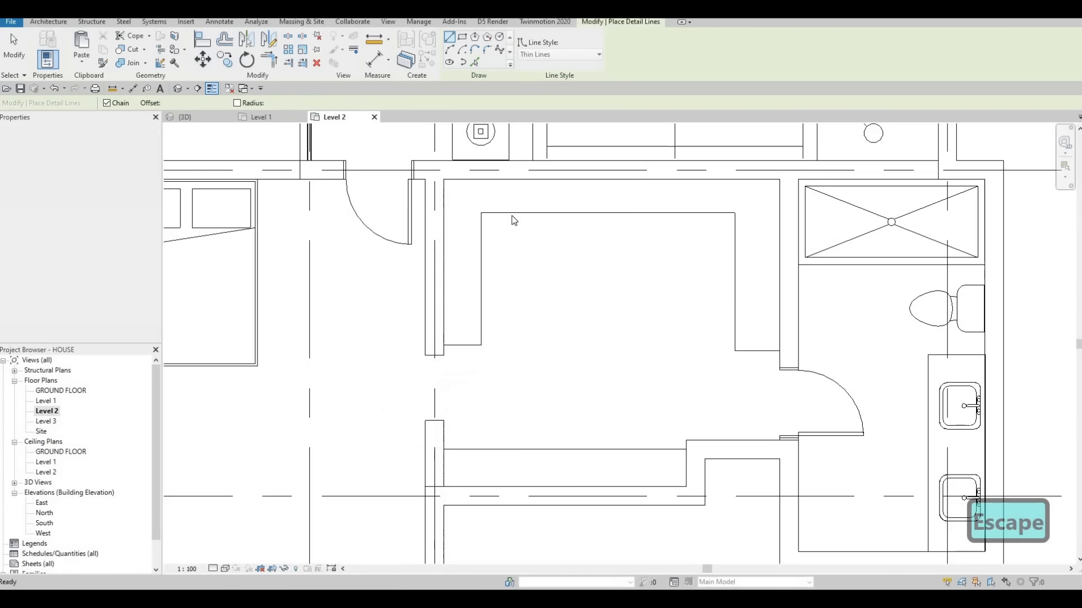
pyautogui.press('Escape')
# Step: Set the distance from the dressing room's upper wall to the outline's long horizontal line to 500 mm
pyautogui.click(724, 213)
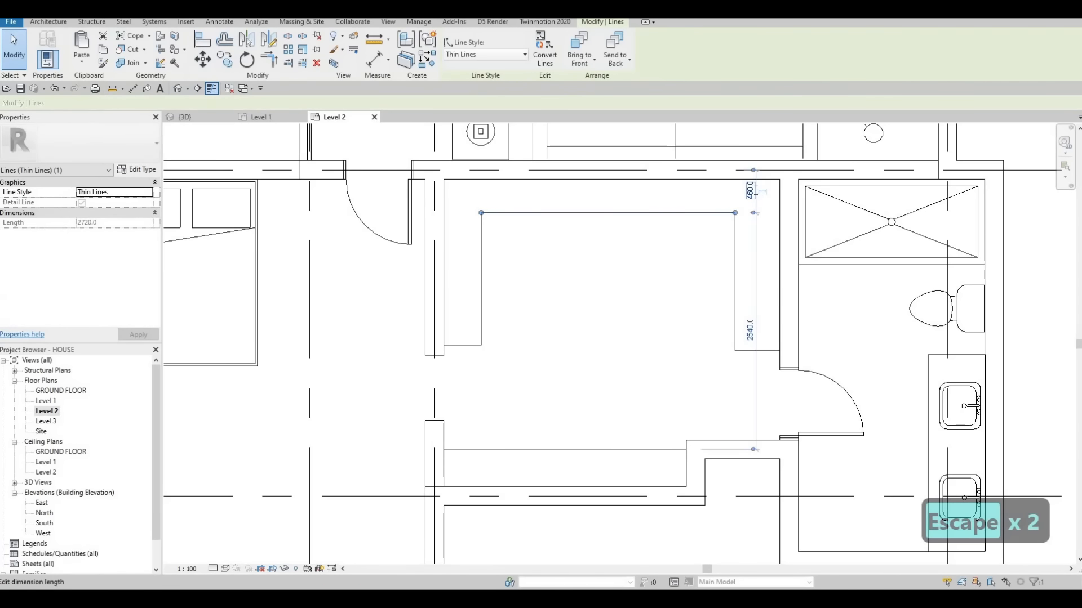
pyautogui.click(752, 201)
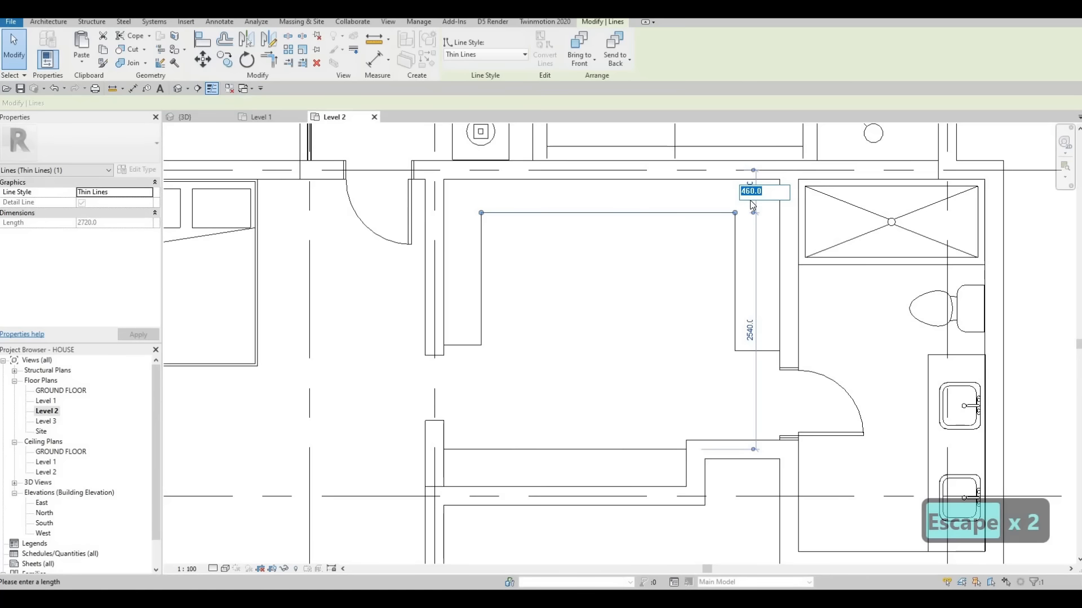
pyautogui.write('500')
pyautogui.press('Return')
pyautogui.press('Escape')
pyautogui.press('Escape')
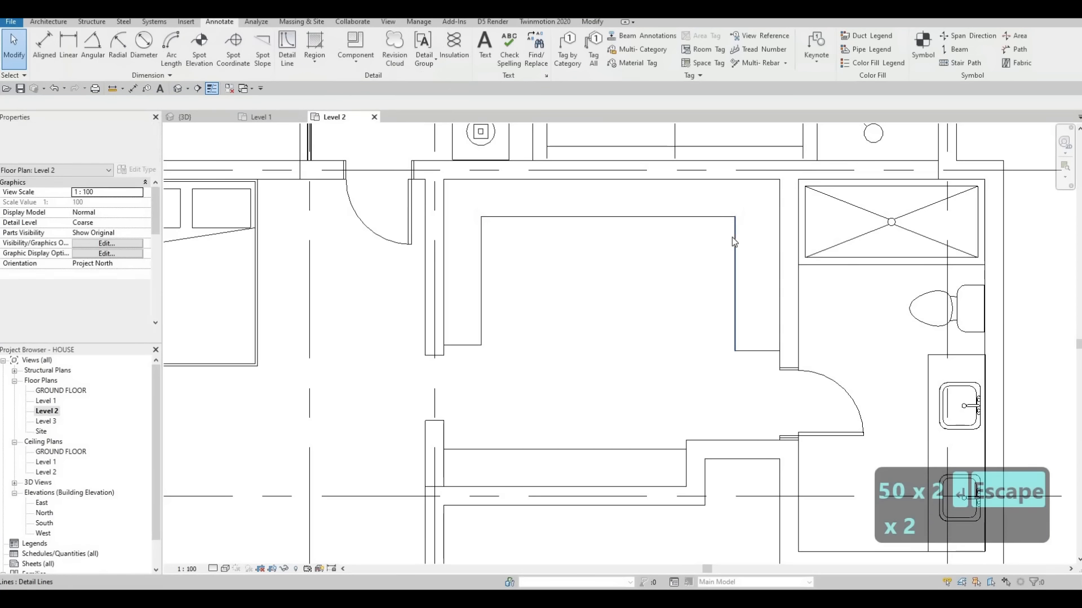
# Step: Nudge the outline's bathroom-side vertical line two increments inward and its long horizontal line three increments downward
pyautogui.click(732, 238)
pyautogui.press('Left')
pyautogui.press('Left')
pyautogui.click(697, 219)
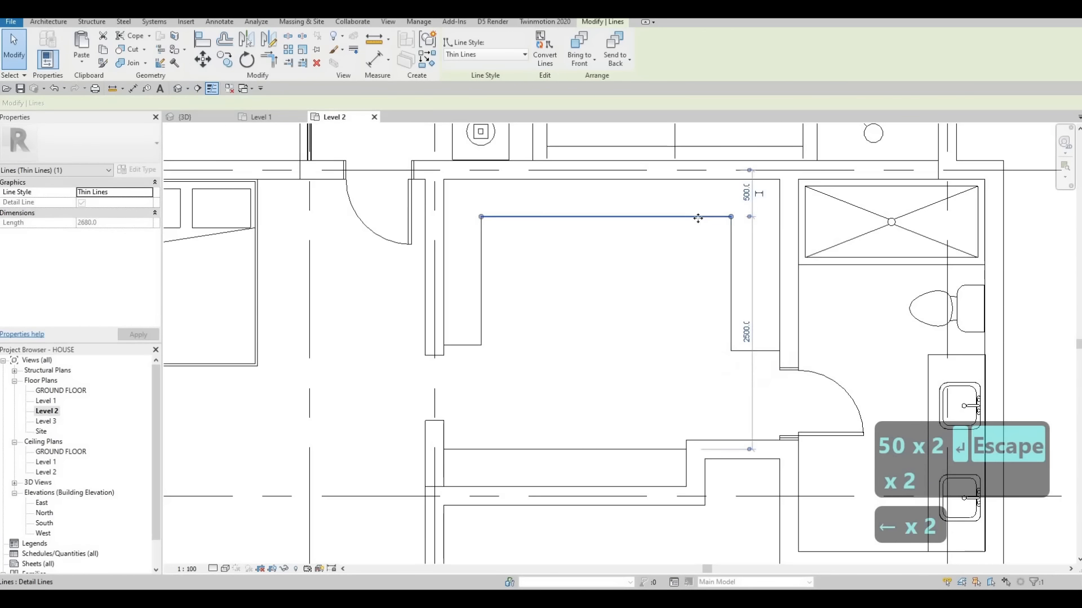
pyautogui.press('Down')
pyautogui.press('Down')
pyautogui.press('Down')
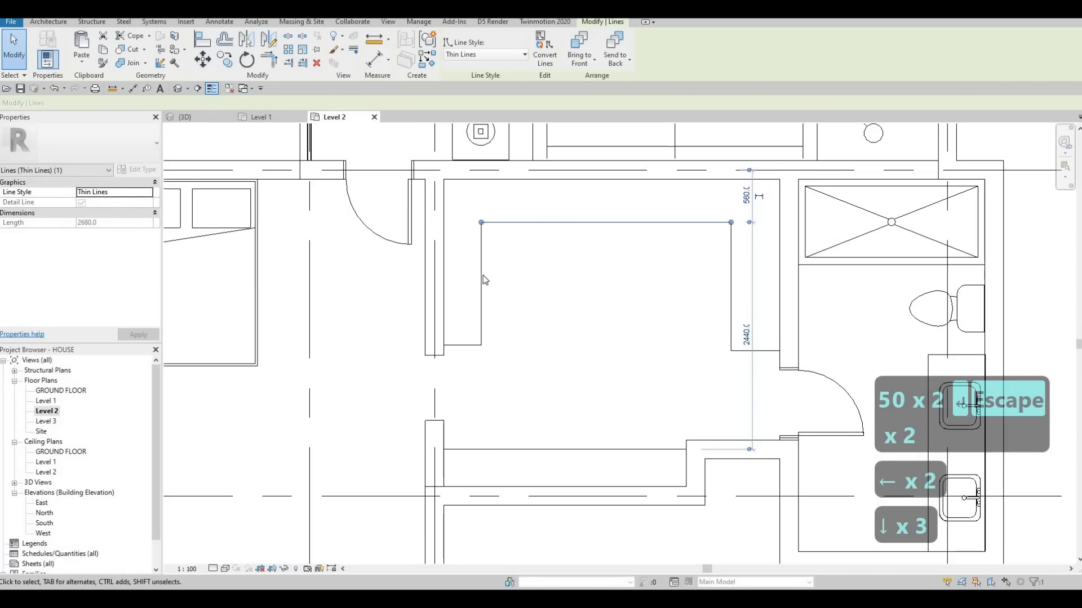
# Step: Nudge the outline's bedroom-side vertical line three increments toward the middle of the dressing room
pyautogui.click(485, 276)
pyautogui.press('Right')
pyautogui.press('Right')
pyautogui.press('Right')
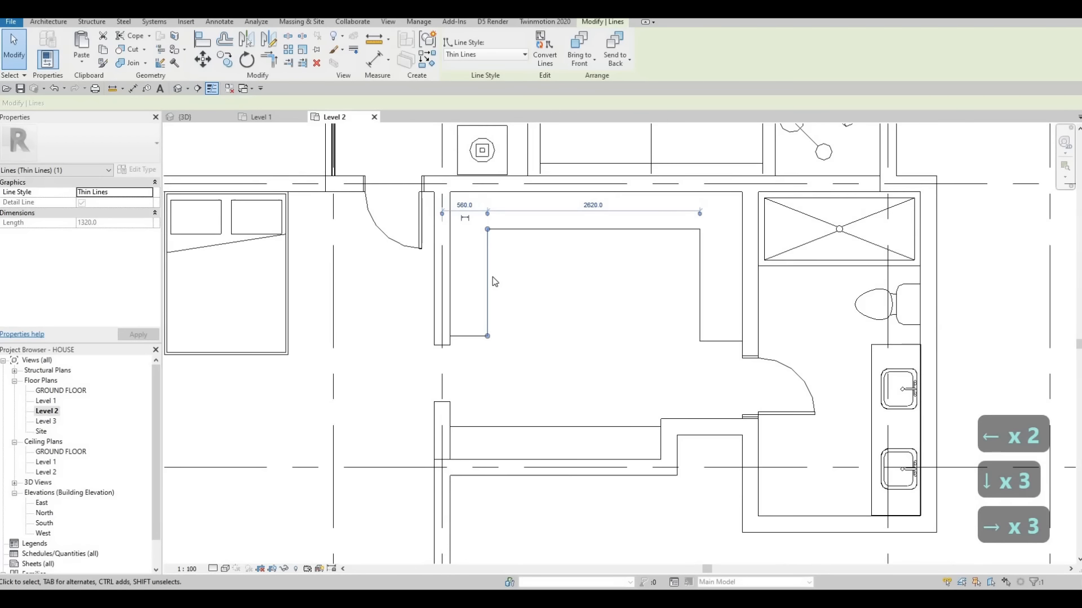
pyautogui.scroll(-1, 488, 276)
pyautogui.scroll(-1, 489, 277)
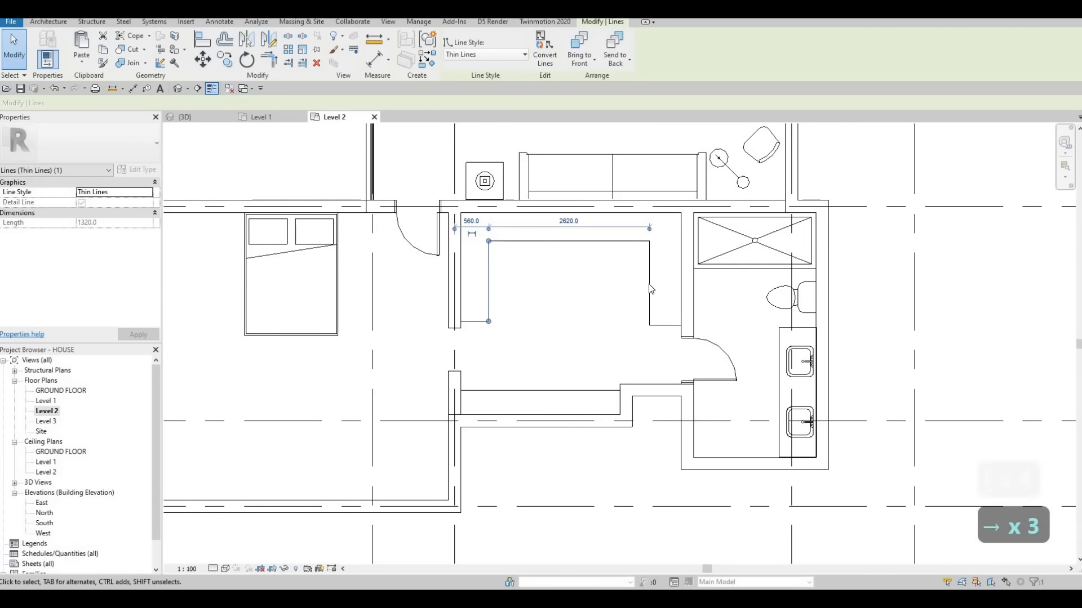
# Step: Nudge the bedroom-side line one more increment inward, and shift the bathroom-side line two increments outward and two back
pyautogui.click(649, 288)
pyautogui.press('Right')
pyautogui.press('Right')
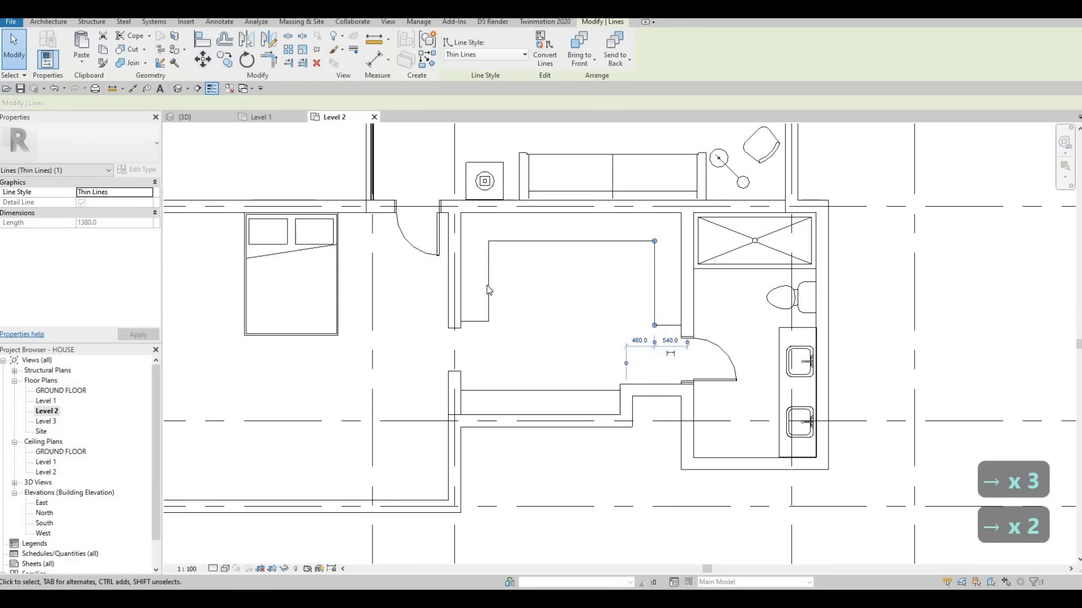
pyautogui.click(488, 290)
pyautogui.press('Right')
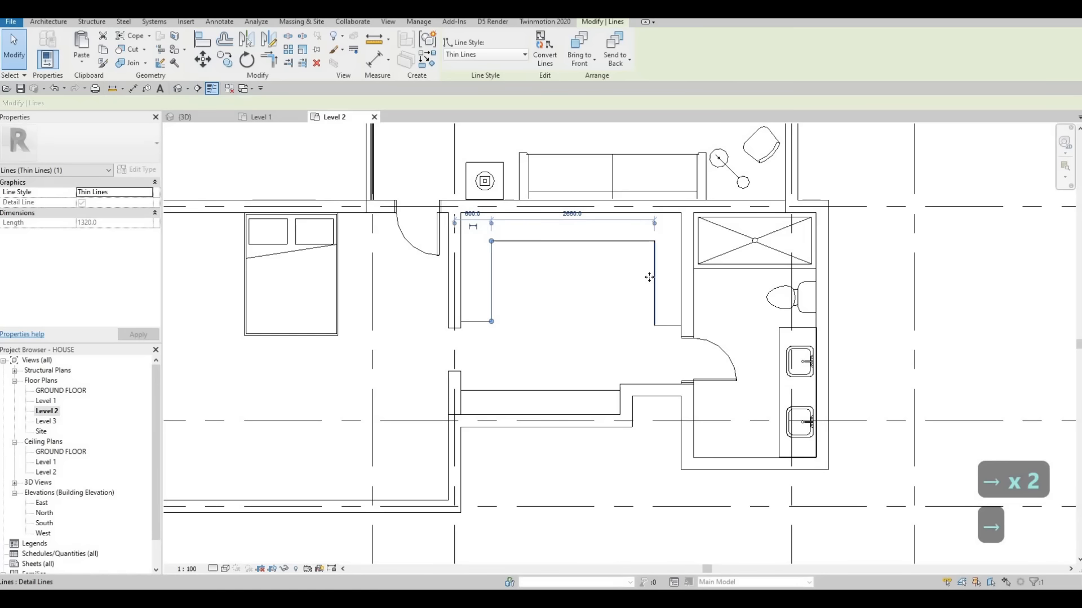
pyautogui.click(653, 281)
pyautogui.press('Left')
pyautogui.press('Left')
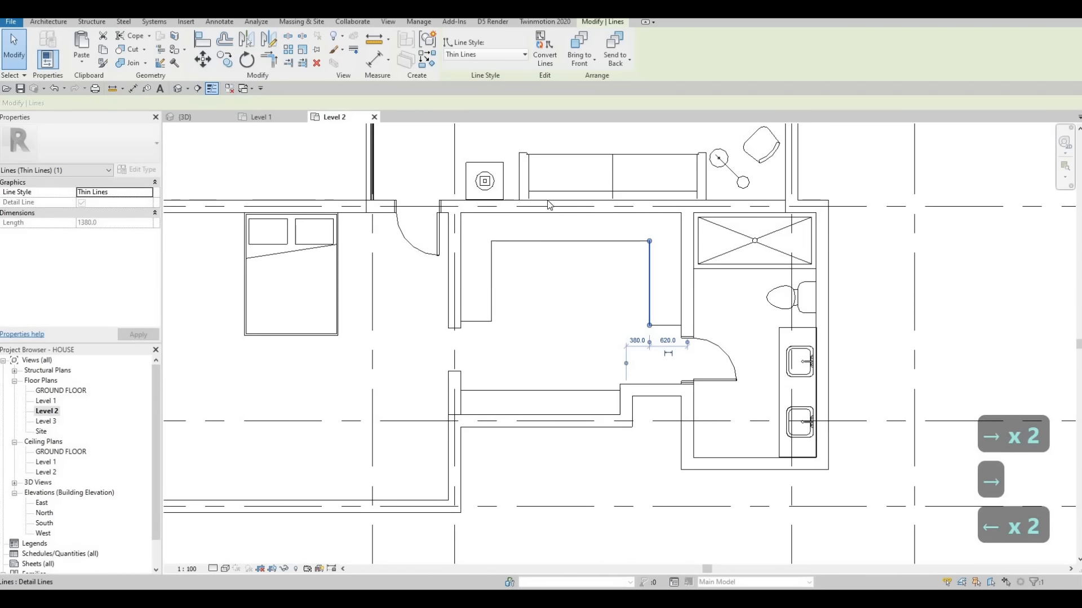
# Step: Change the line style of the outline's bathroom-side vertical line to <Demolished>
pyautogui.click(479, 54)
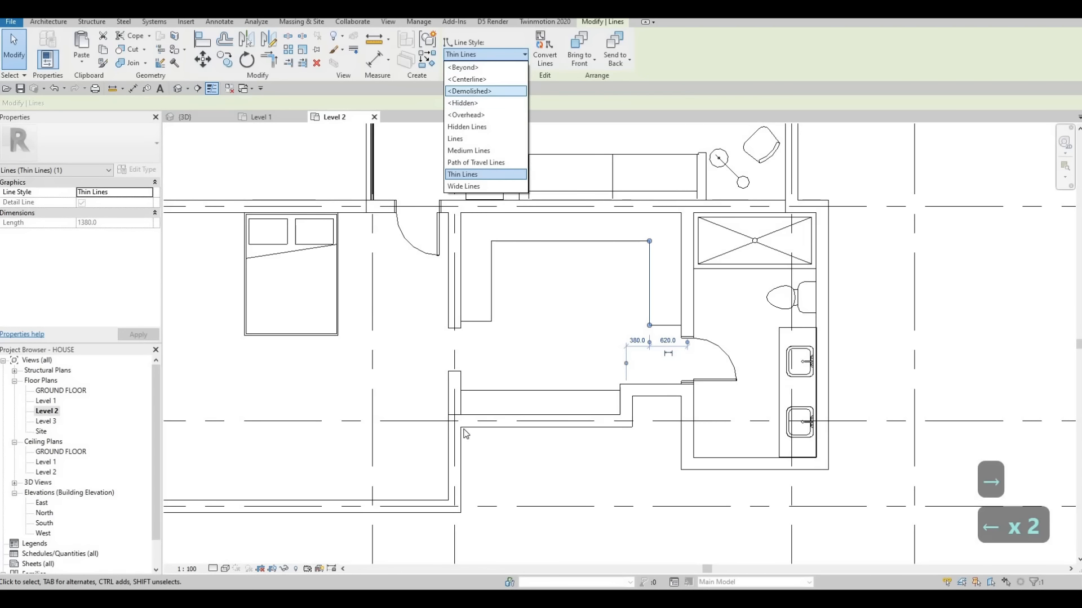
pyautogui.click(469, 91)
pyautogui.scroll(3, 458, 391)
pyautogui.scroll(2, 458, 390)
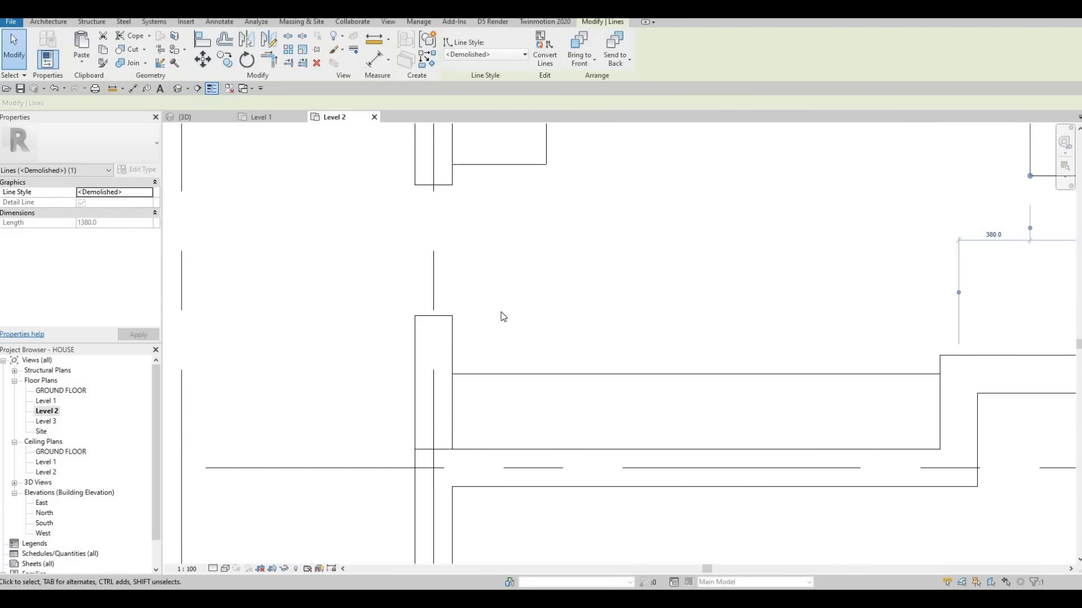
pyautogui.press('Escape')
pyautogui.press('Escape')
# Step: Draw a 2600 mm horizontal detail line in <Demolished> style just below the thin line of the dressing room's lower closet
pyautogui.click(219, 21)
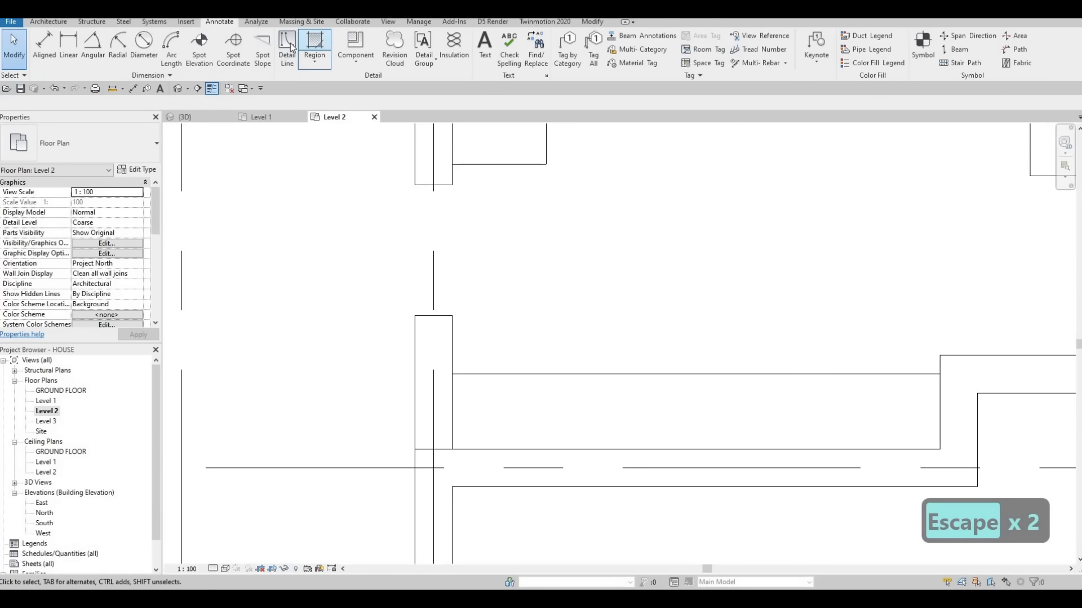
pyautogui.click(292, 45)
pyautogui.press('Escape')
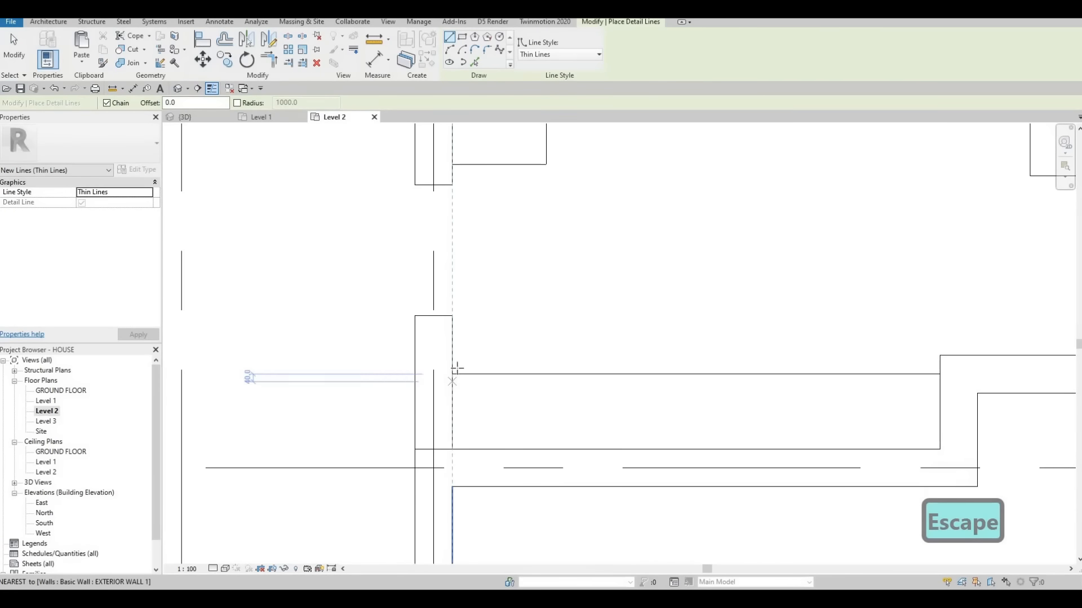
pyautogui.press('F1')
pyautogui.press('F1')
pyautogui.click(558, 54)
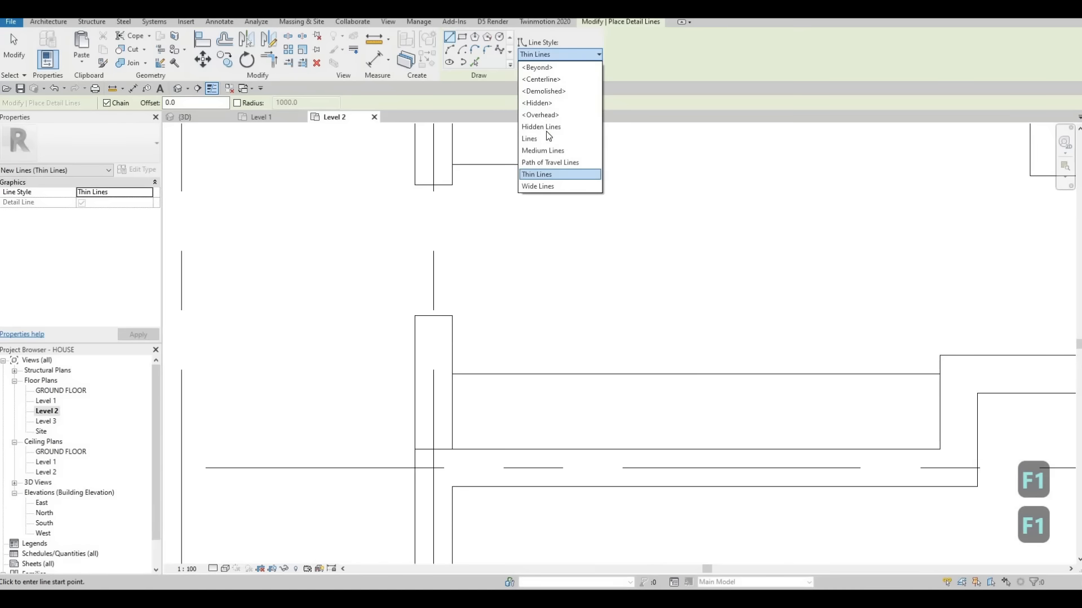
pyautogui.click(543, 90)
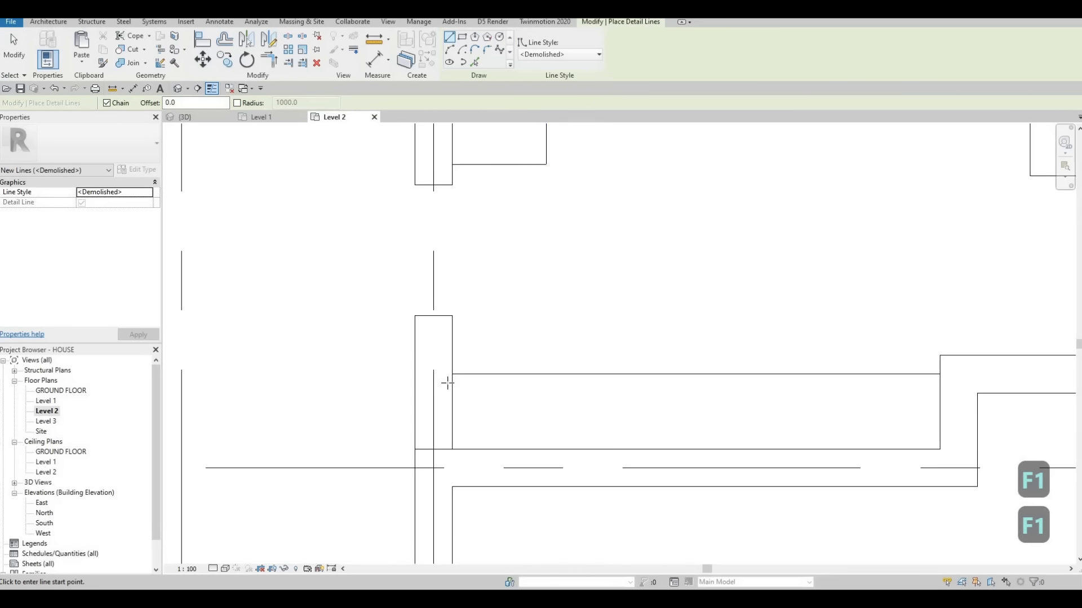
pyautogui.click(452, 382)
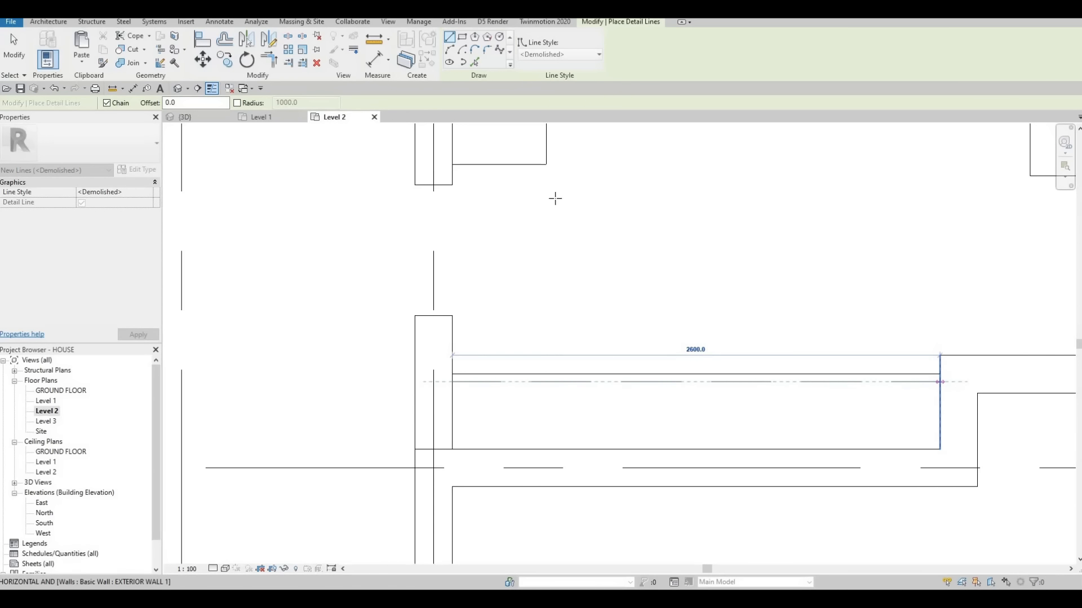
pyautogui.press('Escape')
# Step: Add <Demolished> detail lines offset 50 mm toward the walls from the short and vertical lines of the outline's bedroom-side leg
pyautogui.scroll(-1, 440, 280)
pyautogui.moveTo(454, 167); pyautogui.dragTo(421, 293, button='middle')
pyautogui.scroll(-1, 420, 292)
pyautogui.scroll(3, 418, 292)
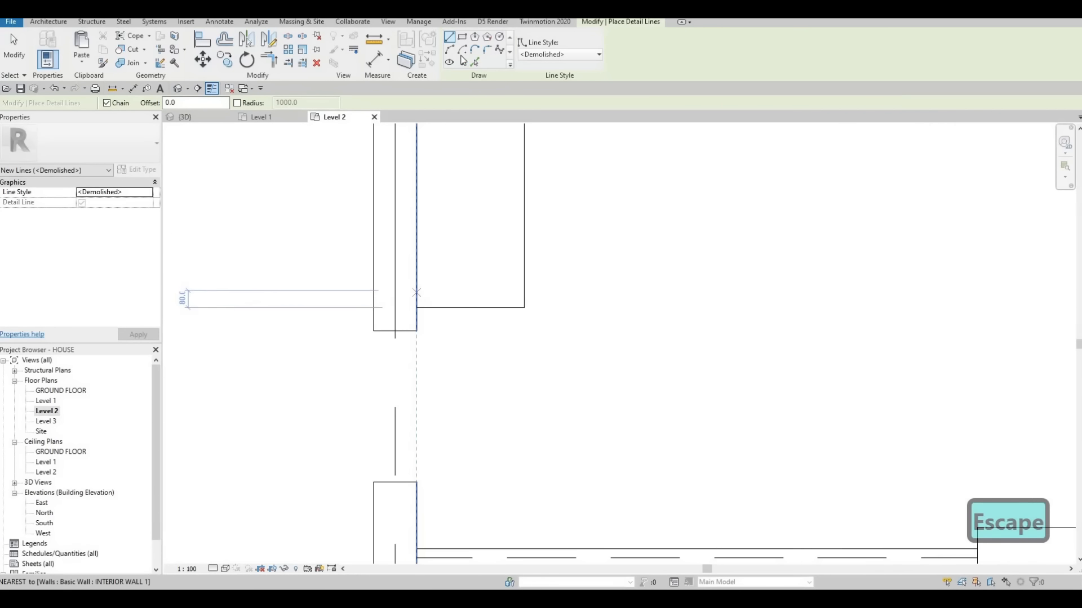
pyautogui.moveTo(194, 103); pyautogui.dragTo(71, 112)
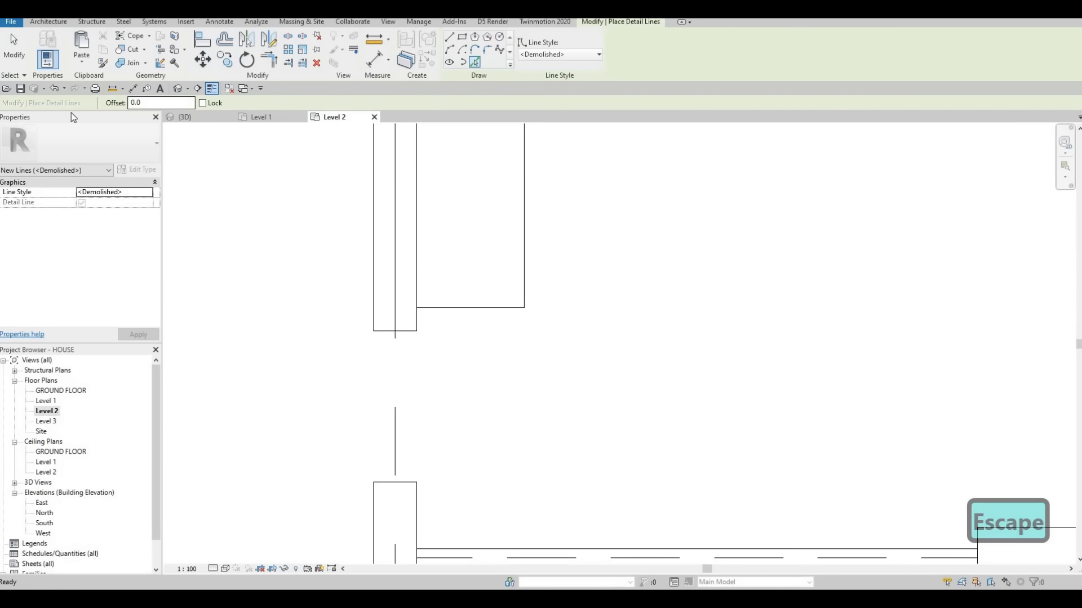
pyautogui.write('5')
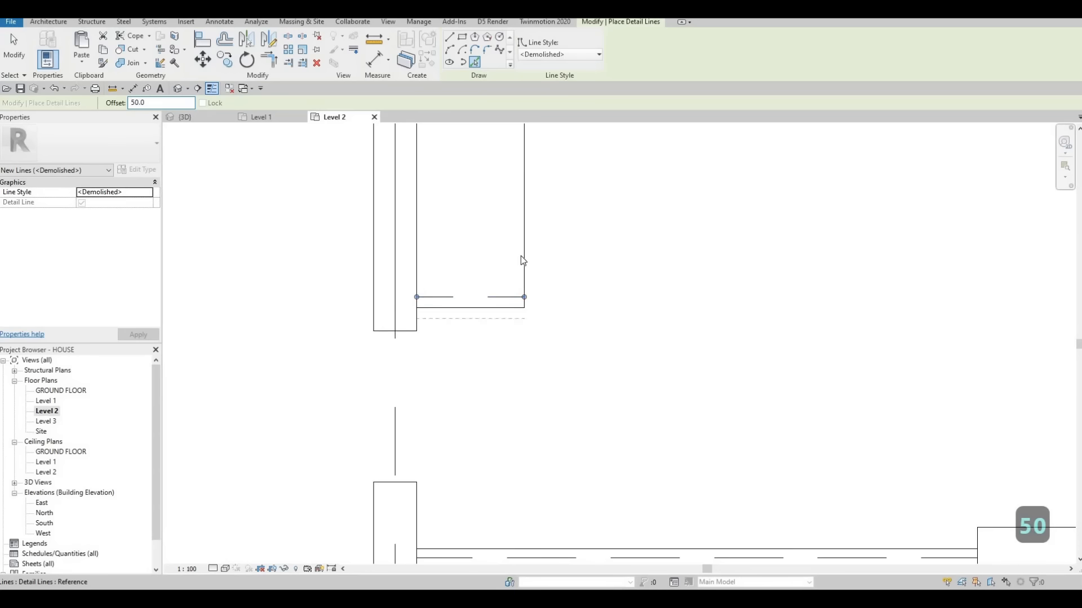
pyautogui.click(523, 229)
# Step: Add the same 50 mm offset lines along the outline's long horizontal line and its bathroom-side leg
pyautogui.moveTo(579, 201); pyautogui.dragTo(545, 207, button='middle')
pyautogui.scroll(-4, 545, 207)
pyautogui.moveTo(576, 125); pyautogui.dragTo(477, 292, button='middle')
pyautogui.scroll(1, 477, 292)
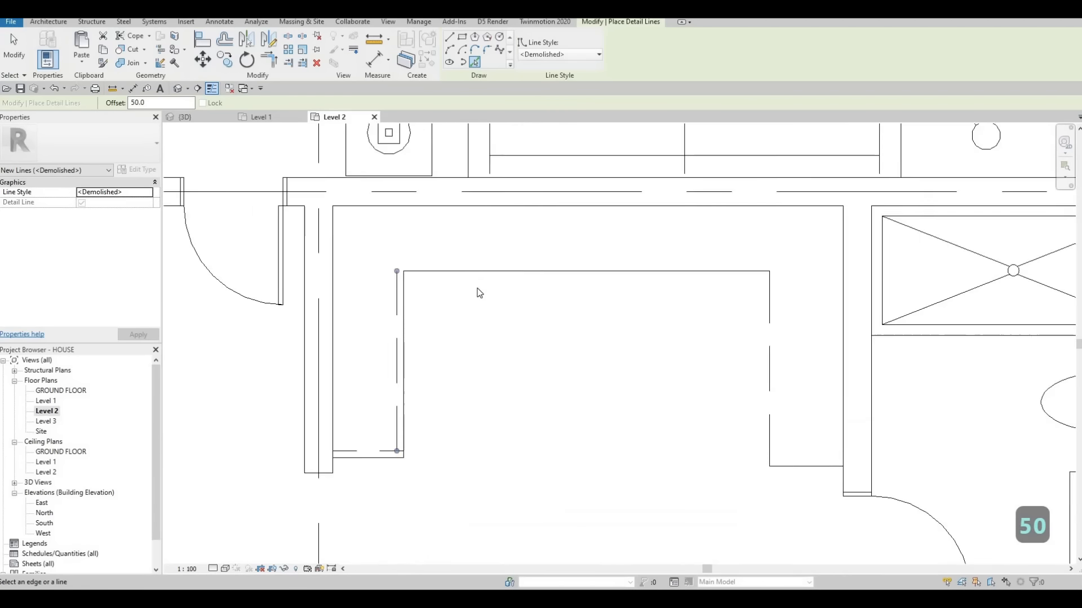
pyautogui.scroll(-1, 478, 293)
pyautogui.click(477, 293)
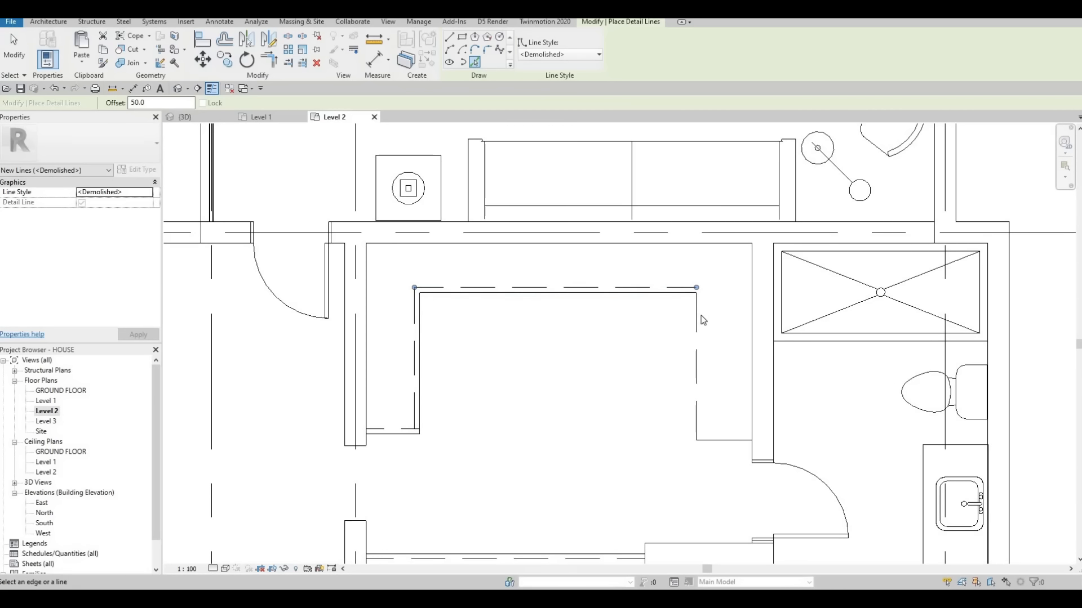
pyautogui.click(725, 442)
pyautogui.press('Escape')
pyautogui.press('Escape')
pyautogui.press('Escape')
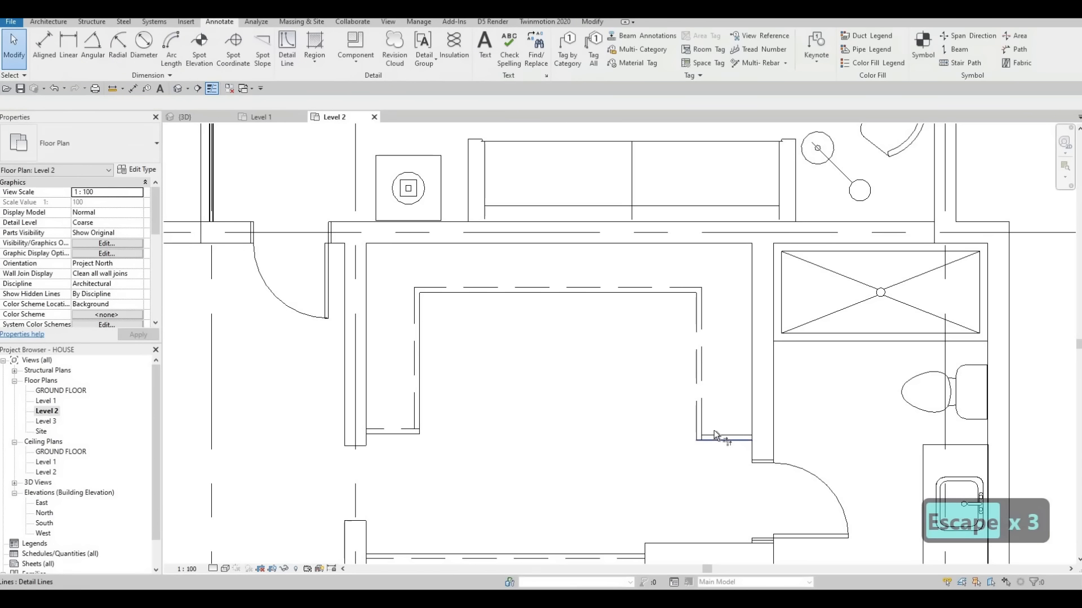
# Step: Trim the offset lines to clean corners at the lower ends of both legs of the dressing-room outline
pyautogui.press('t')
pyautogui.press('r')
pyautogui.click(709, 436)
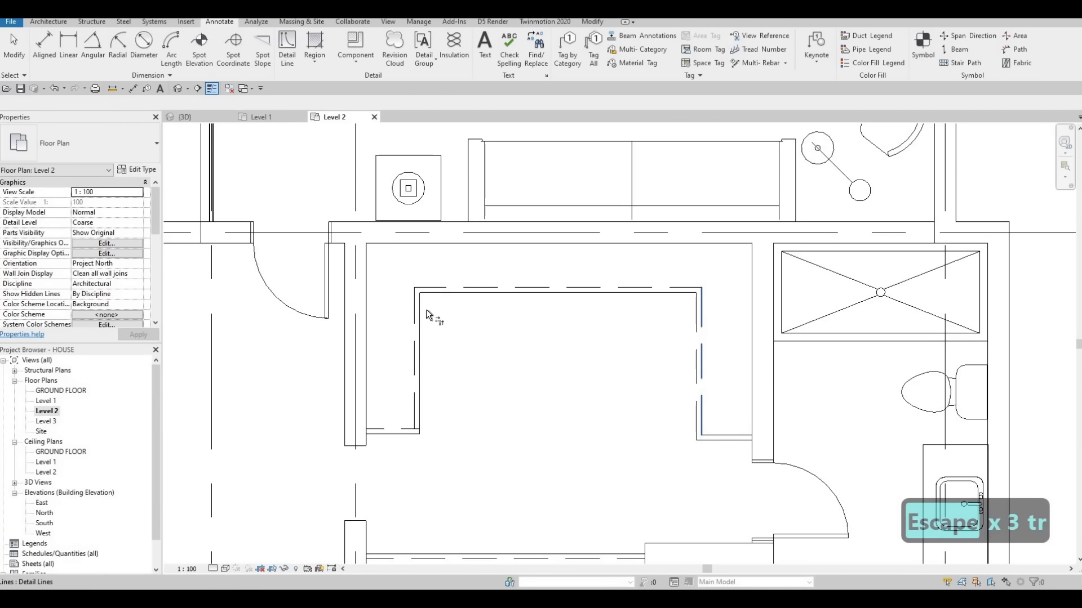
pyautogui.click(415, 416)
pyautogui.click(405, 429)
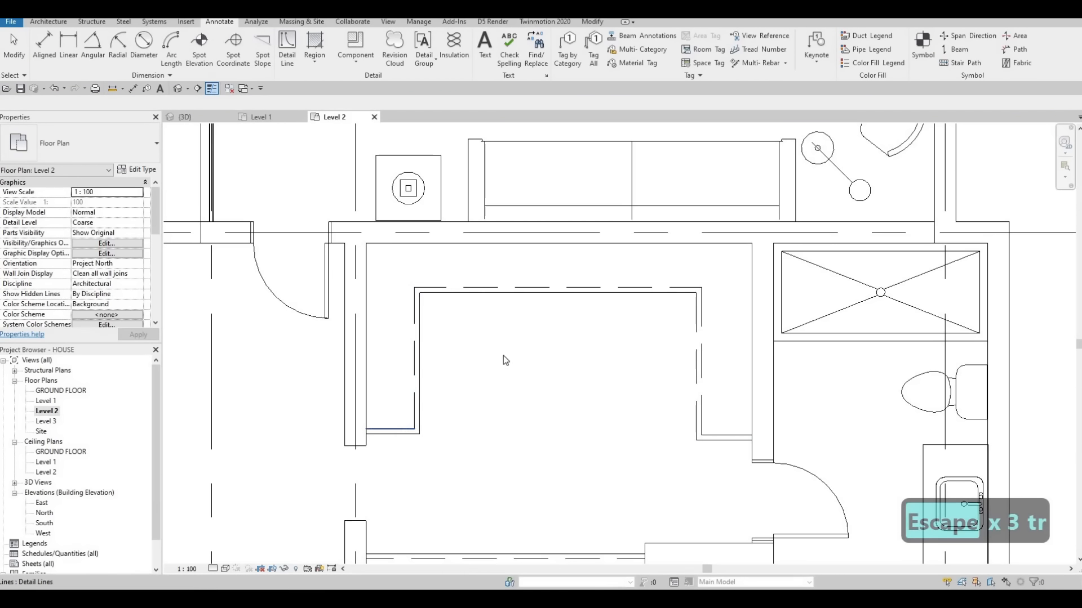
pyautogui.scroll(-4, 505, 360)
pyautogui.press('Escape')
# Step: Add <Demolished> detail lines offset 50 mm outward from both thin closet lines in the upper-right bedroom suite
pyautogui.moveTo(549, 324); pyautogui.dragTo(500, 386, button='middle')
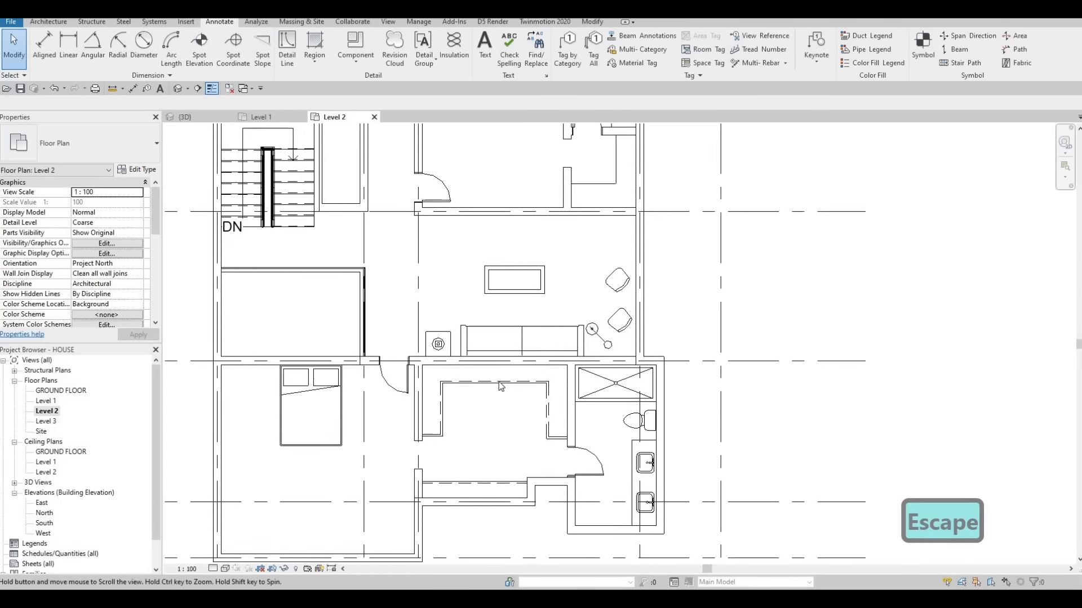
pyautogui.scroll(-3, 501, 386)
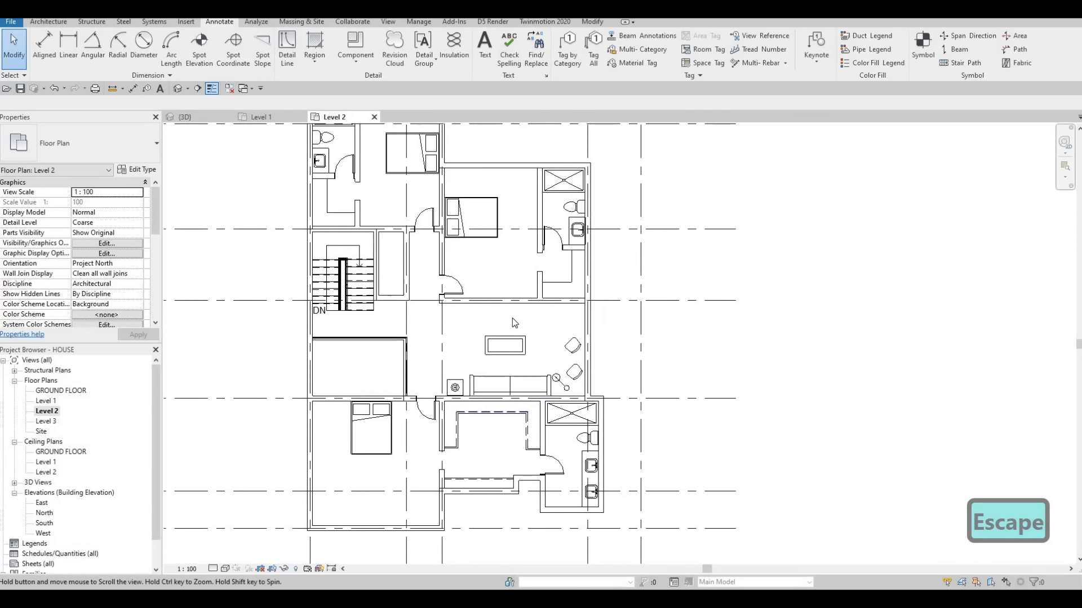
pyautogui.scroll(4, 498, 236)
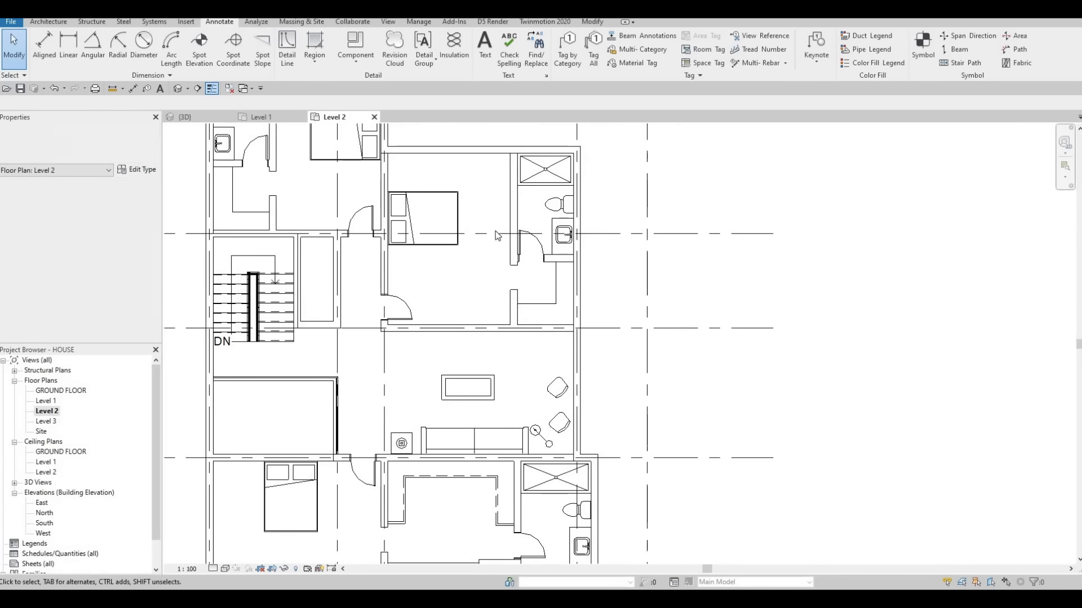
pyautogui.click(287, 51)
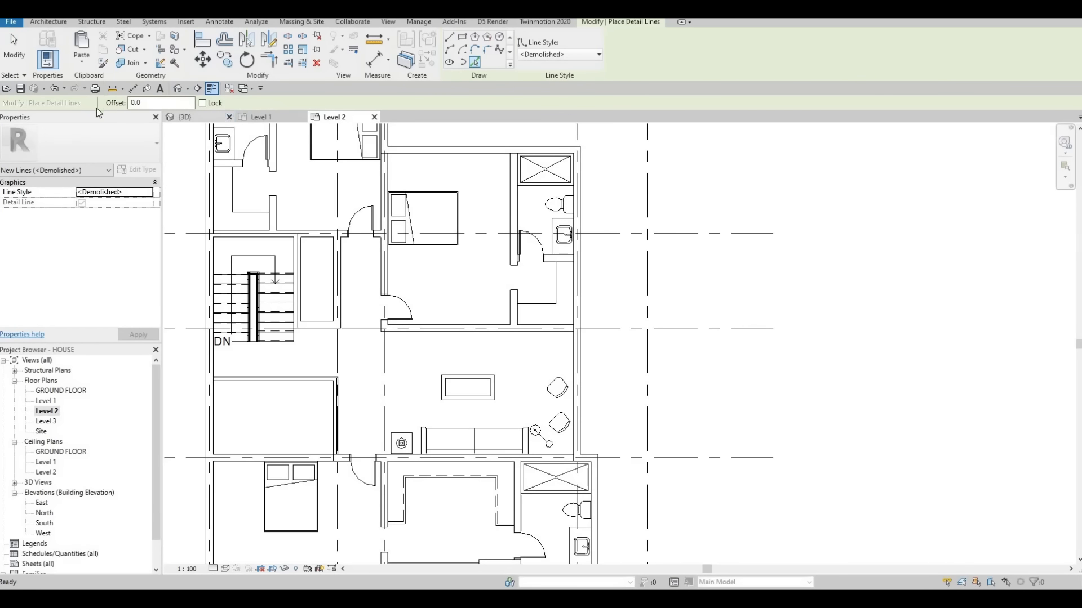
pyautogui.write('50')
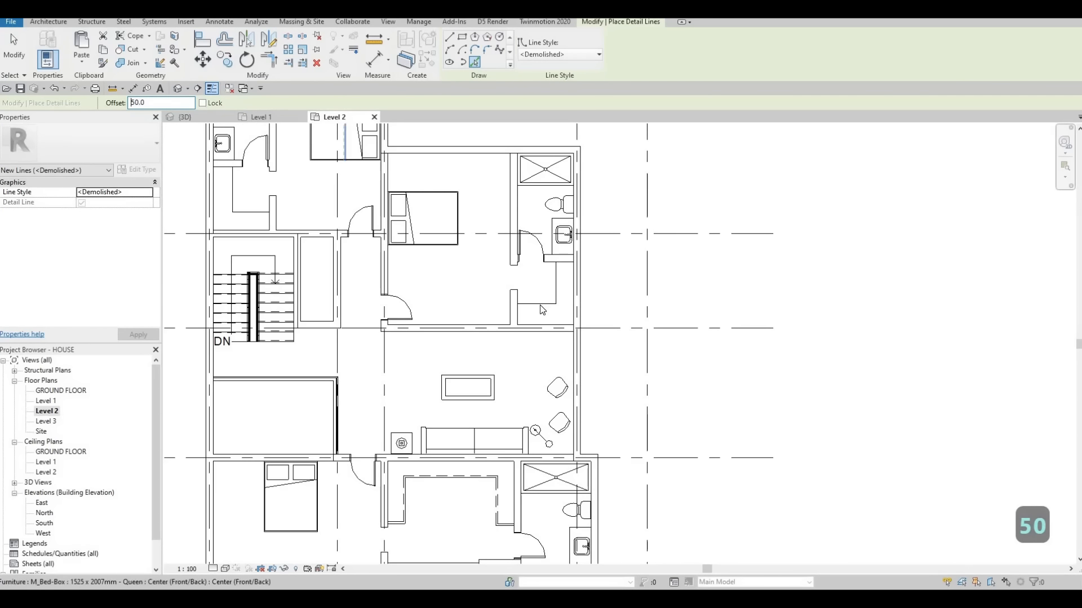
pyautogui.scroll(2, 563, 293)
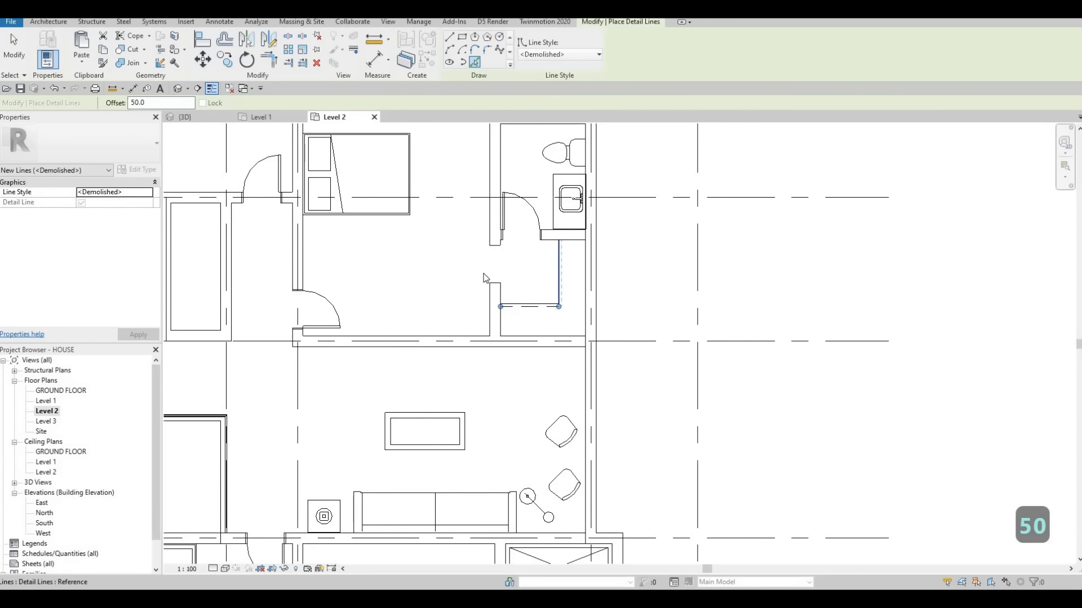
pyautogui.scroll(-2, 522, 269)
pyautogui.moveTo(523, 270); pyautogui.dragTo(639, 269, button='middle')
# Step: Add the same 50 mm offset <Demolished> lines outside both thin closet lines in the upper-left bedroom suite
pyautogui.scroll(2, 383, 190)
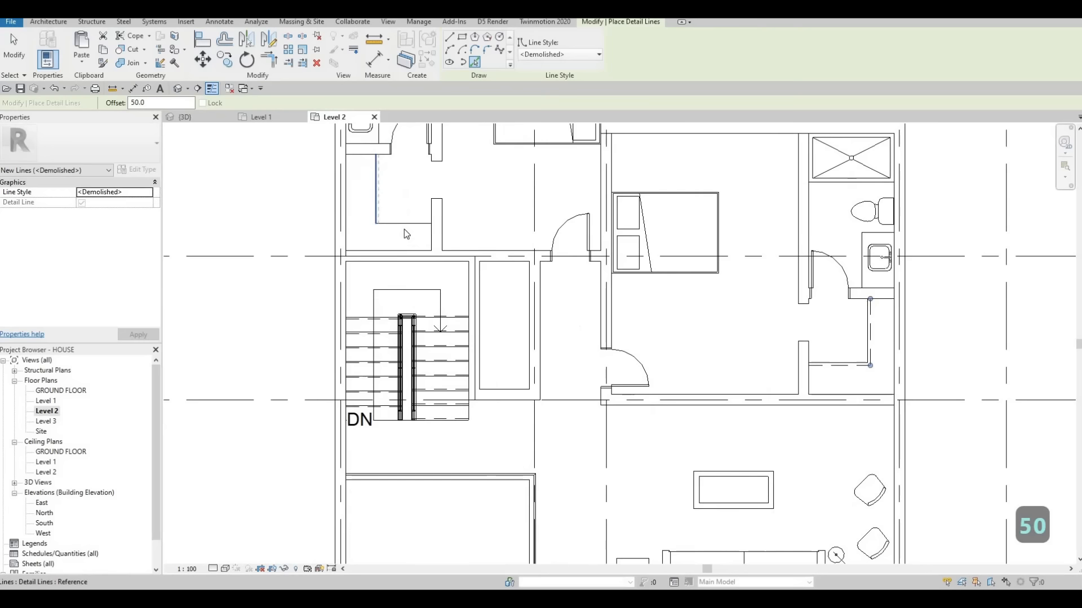
pyautogui.click(401, 226)
pyautogui.click(376, 210)
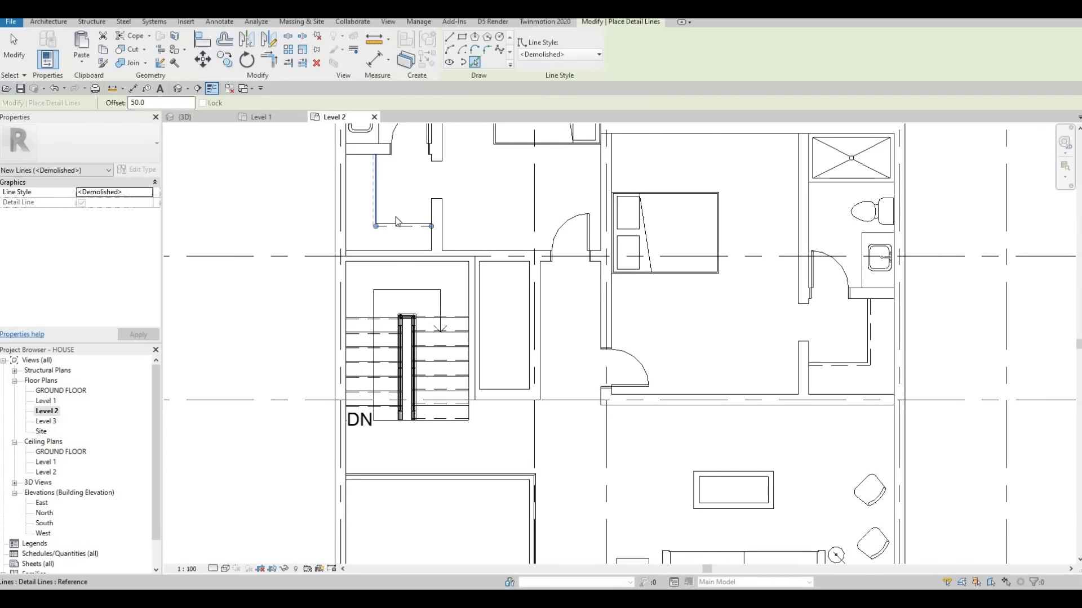
pyautogui.press('Escape')
pyautogui.scroll(1, 399, 225)
pyautogui.press('Escape')
pyautogui.press('Escape')
# Step: Nudge the upper-left closet's horizontal thin line and its dashed offset line together slightly toward the bathroom
pyautogui.click(393, 225)
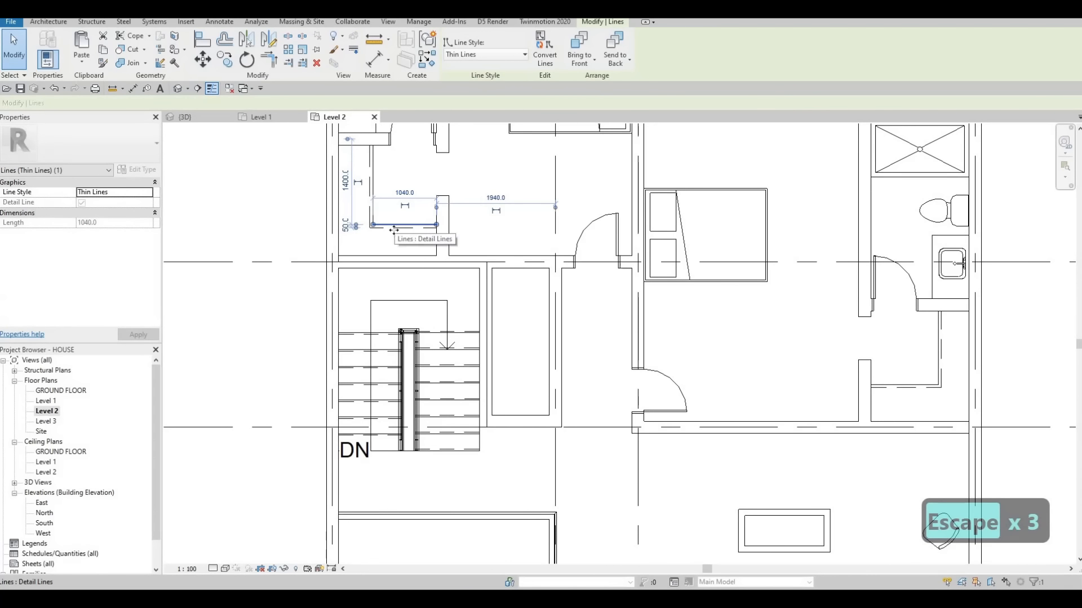
pyautogui.keyDown('ctrl'); pyautogui.click(397, 229); pyautogui.keyUp('ctrl')
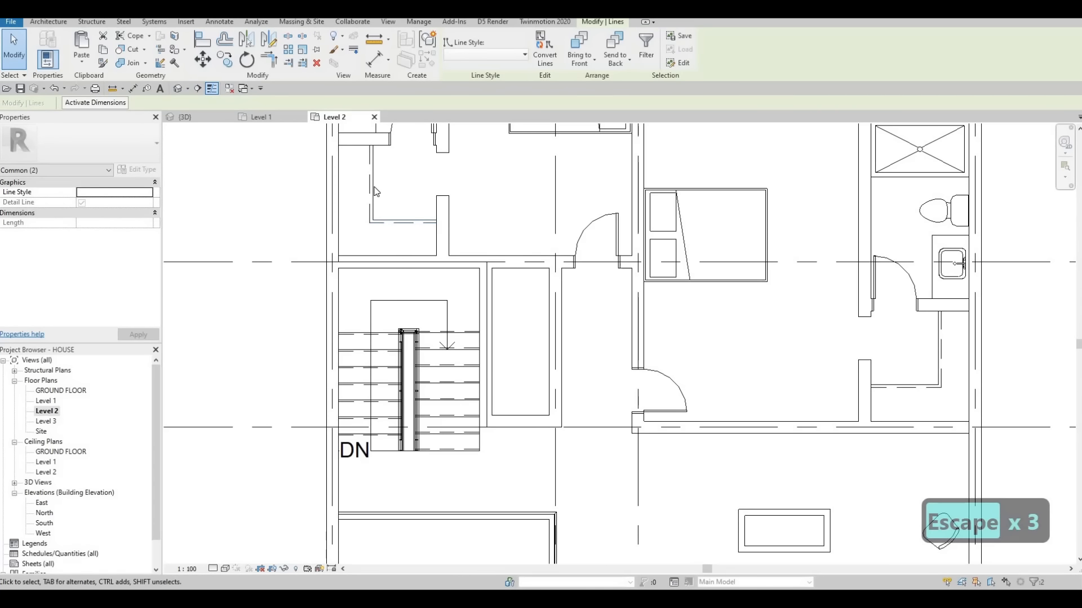
pyautogui.scroll(-5, 385, 246)
pyautogui.press('Escape')
pyautogui.press('Escape')
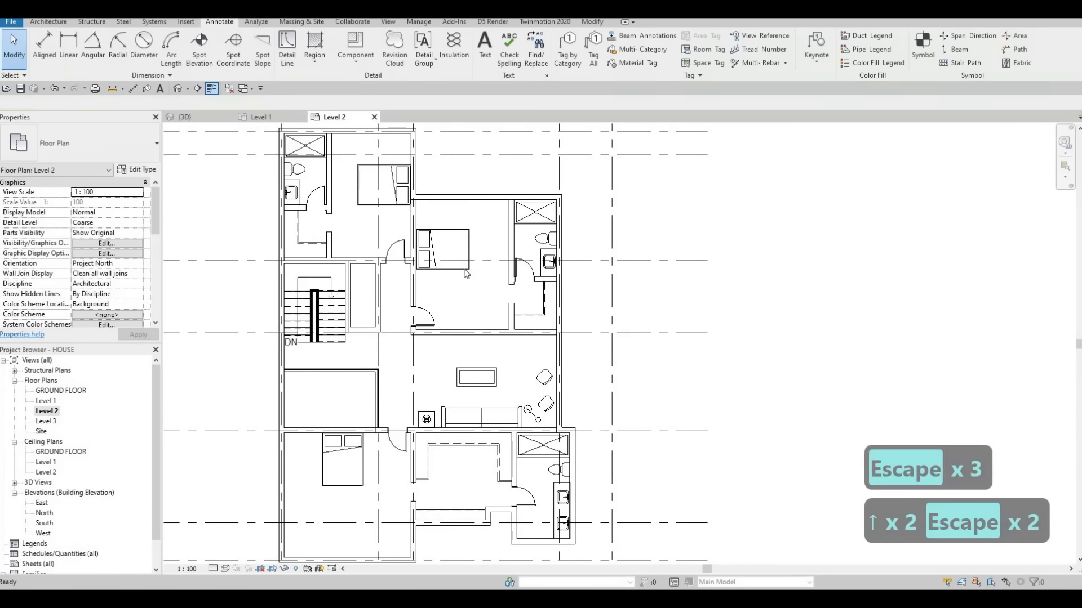
pyautogui.press('Escape')
pyautogui.press('Escape')
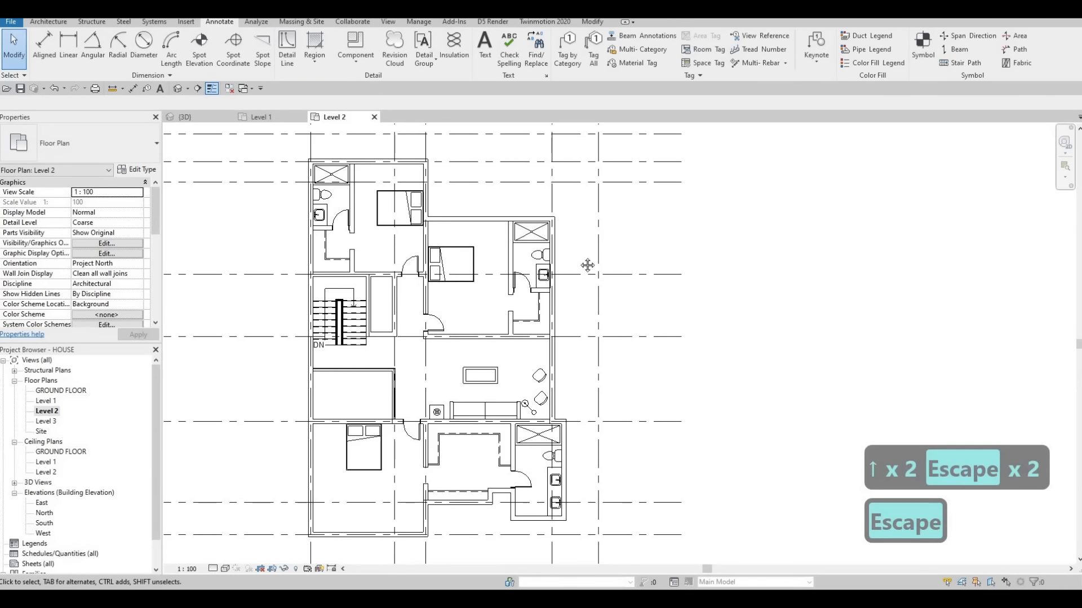
# Step: Examine the closet outlines and the free floor space in the two upper bedrooms
pyautogui.scroll(2, 557, 265)
pyautogui.moveTo(556, 266); pyautogui.dragTo(566, 247, button='middle')
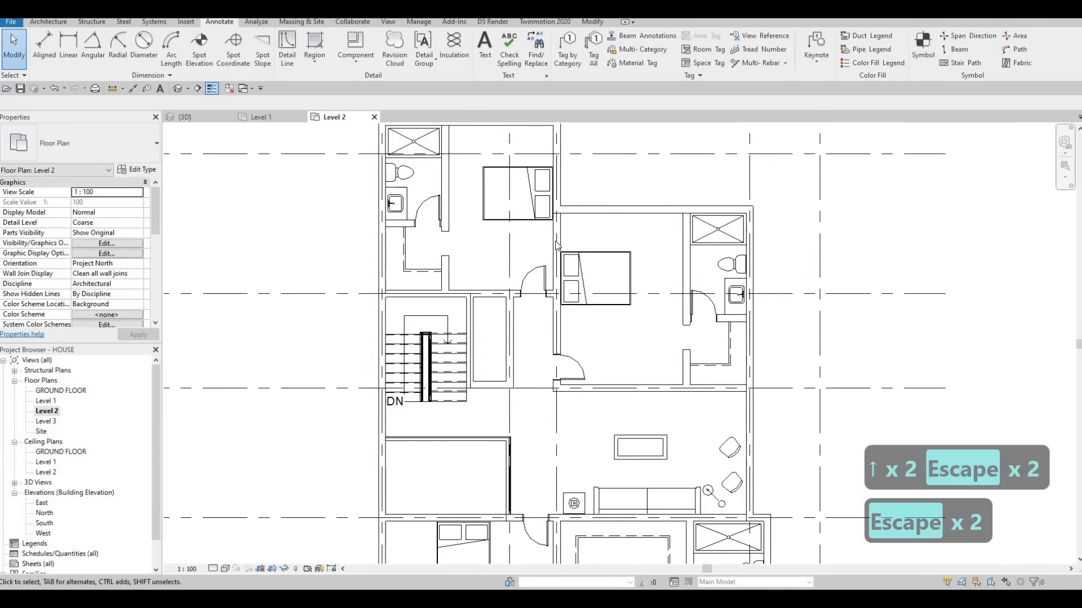
pyautogui.scroll(-2, 532, 367)
pyautogui.moveTo(529, 373); pyautogui.dragTo(544, 285, button='middle')
pyautogui.scroll(1, 545, 207)
pyautogui.moveTo(538, 228); pyautogui.dragTo(527, 291, button='middle')
pyautogui.scroll(1, 522, 255)
pyautogui.scroll(1, 523, 255)
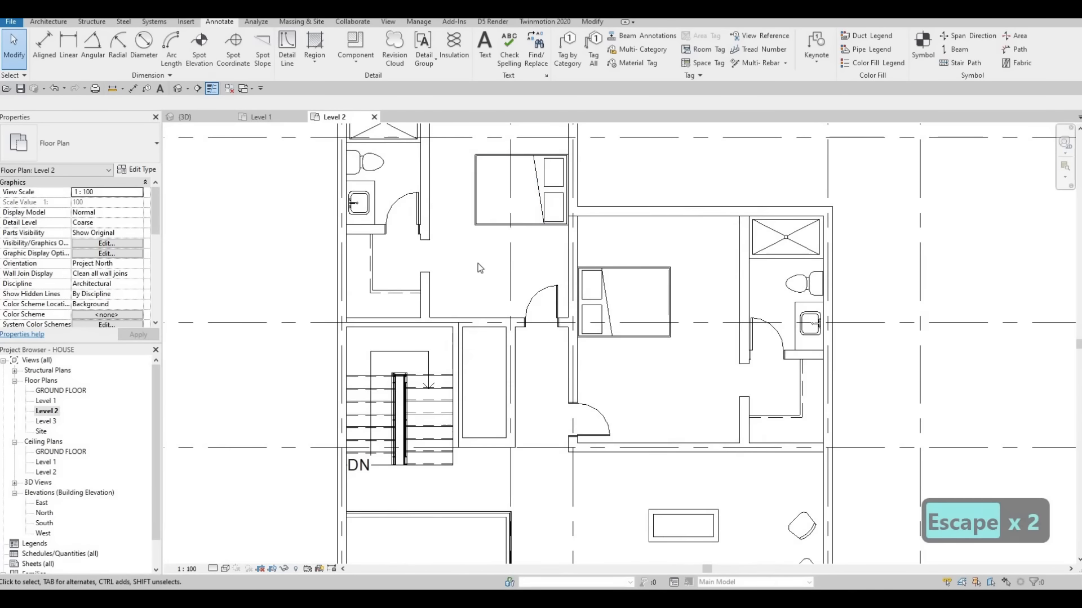
pyautogui.scroll(1, 450, 291)
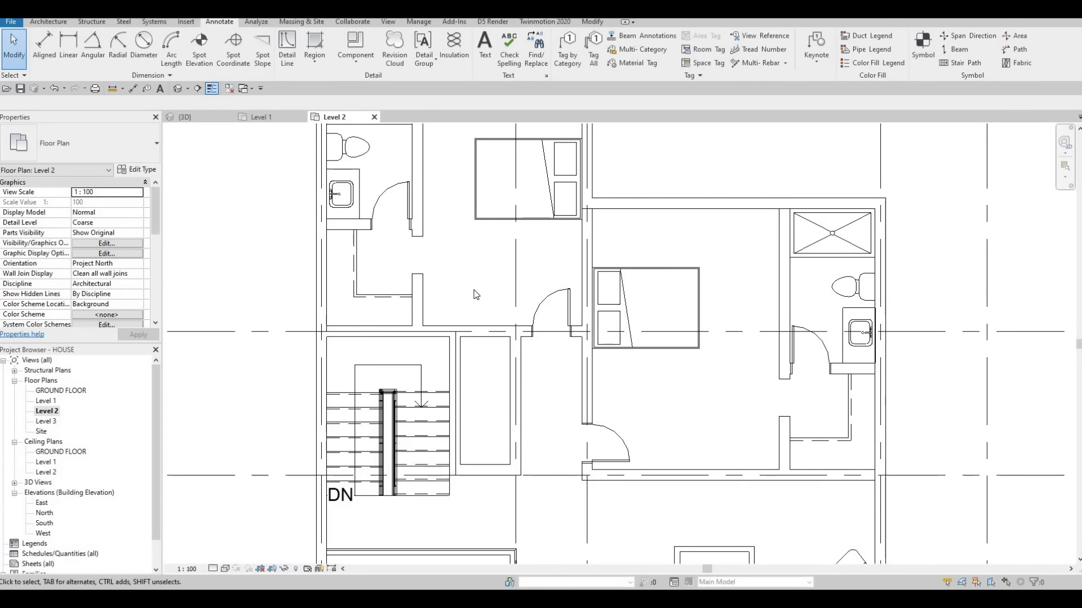
pyautogui.scroll(-2, 566, 352)
pyautogui.press('Escape')
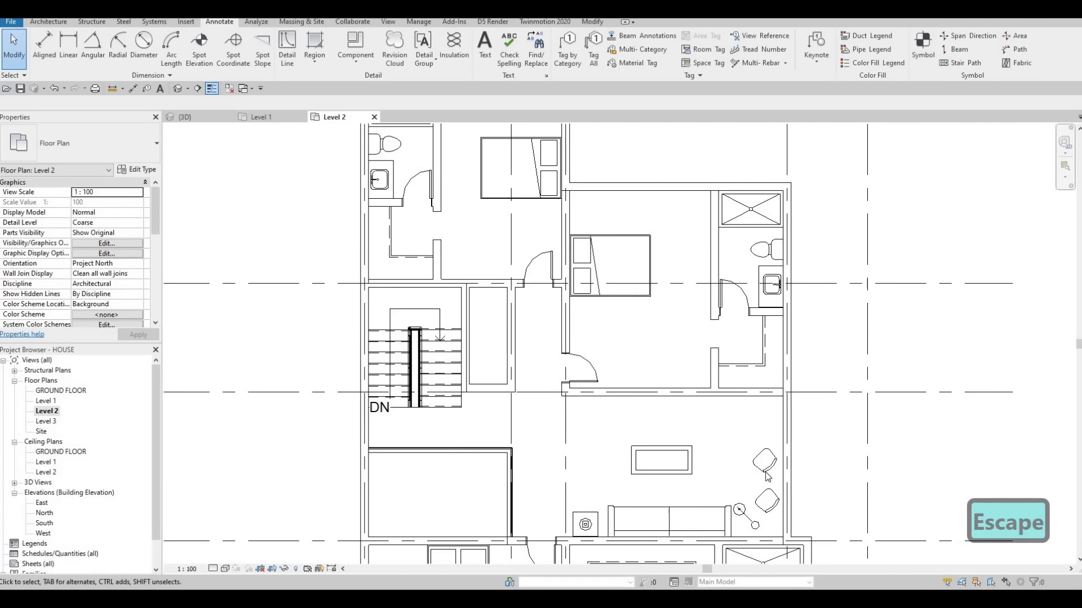
pyautogui.click(764, 461)
pyautogui.press('c')
pyautogui.press('s')
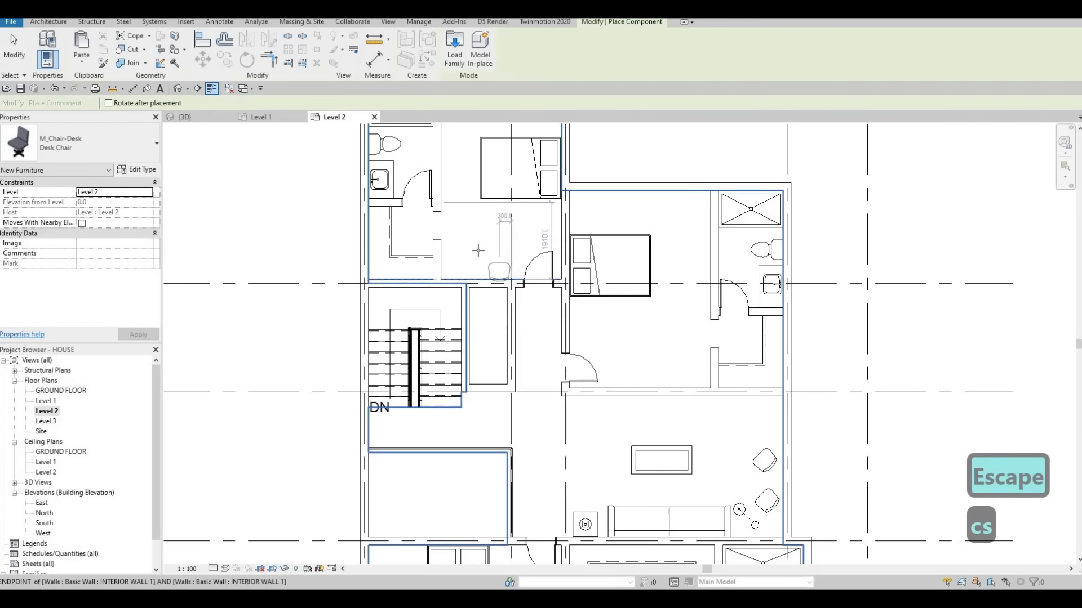
pyautogui.scroll(1, 488, 243)
pyautogui.scroll(1, 478, 250)
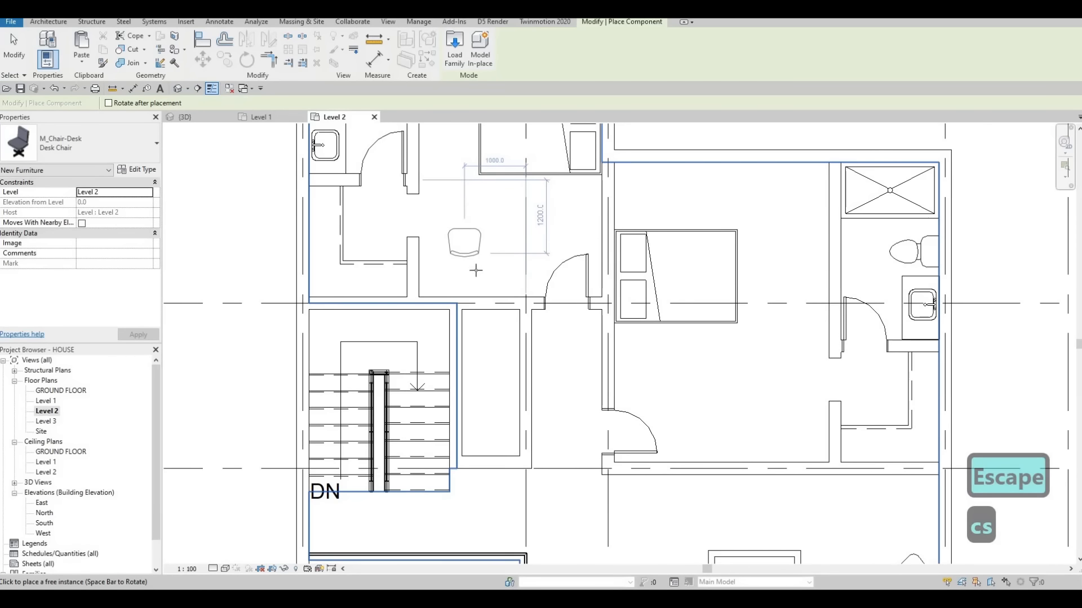
pyautogui.scroll(-2, 502, 333)
pyautogui.press('Escape')
pyautogui.press('Escape')
pyautogui.scroll(-3, 486, 319)
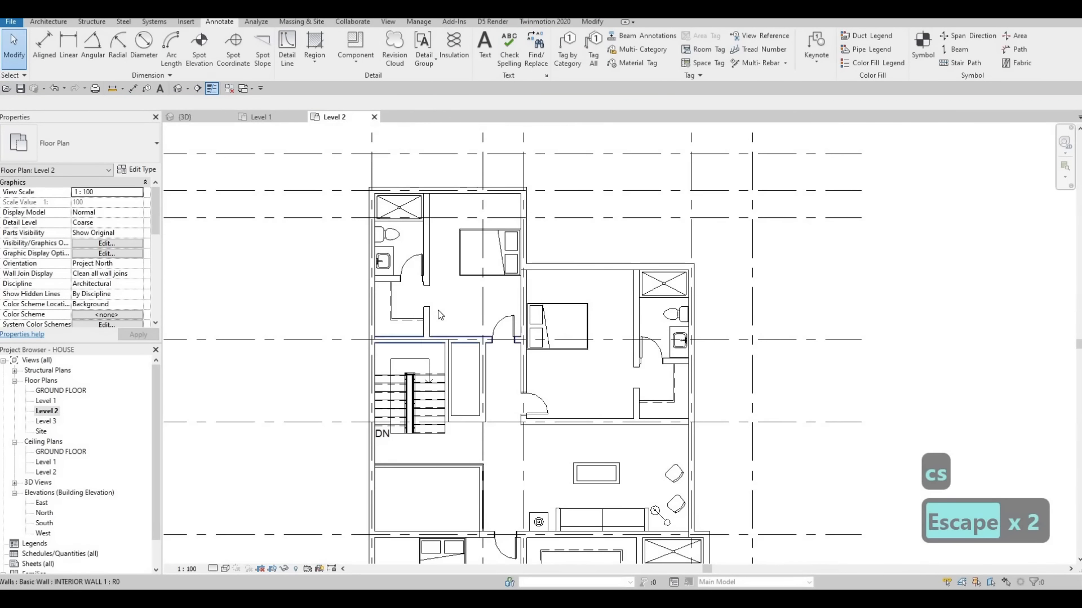
pyautogui.scroll(-1, 501, 268)
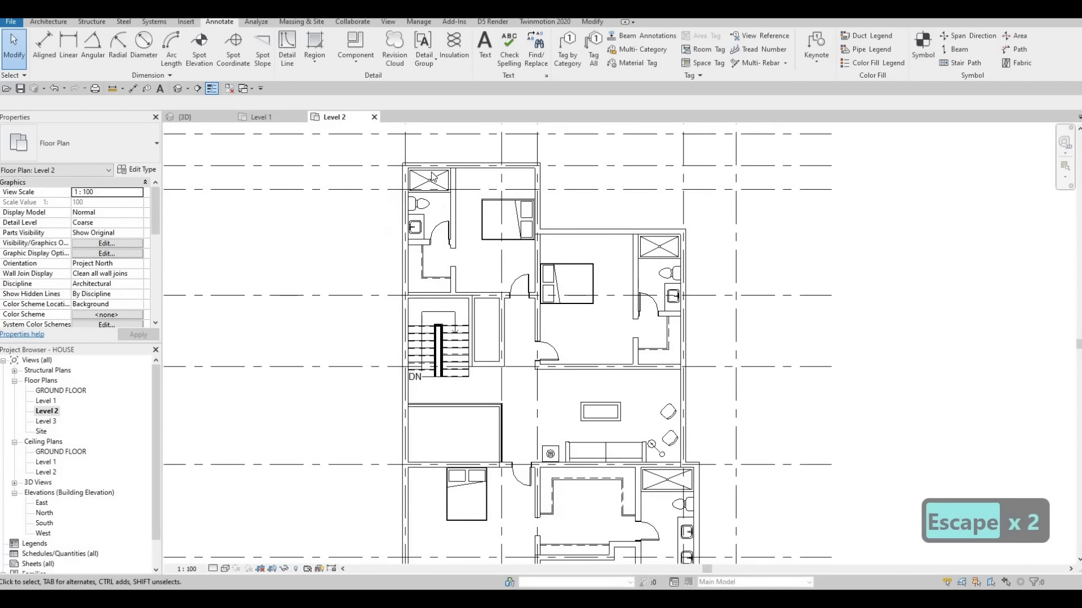
# Step: Set the Level 2 plan's underlay base level to Level 1 and apply it
pyautogui.scroll(-5, 91, 282)
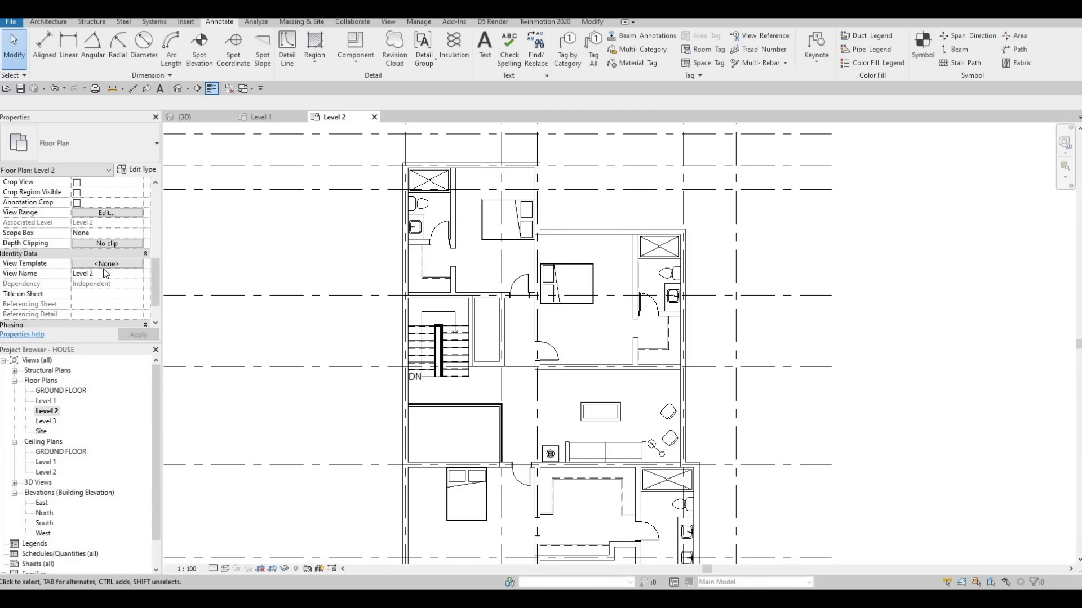
pyautogui.press('Escape')
pyautogui.scroll(5, 103, 268)
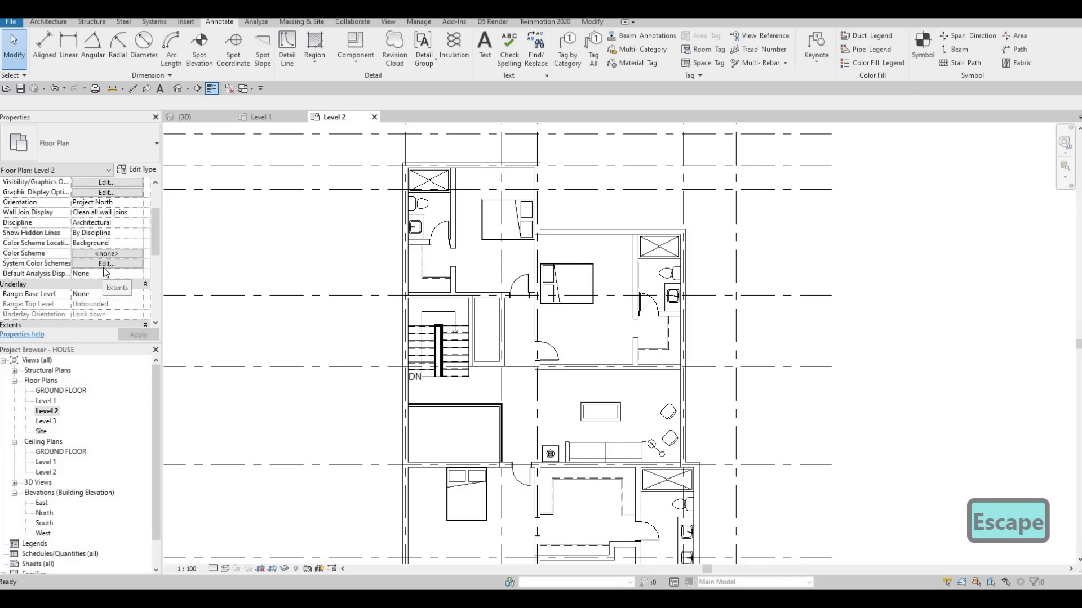
pyautogui.scroll(-4, 103, 269)
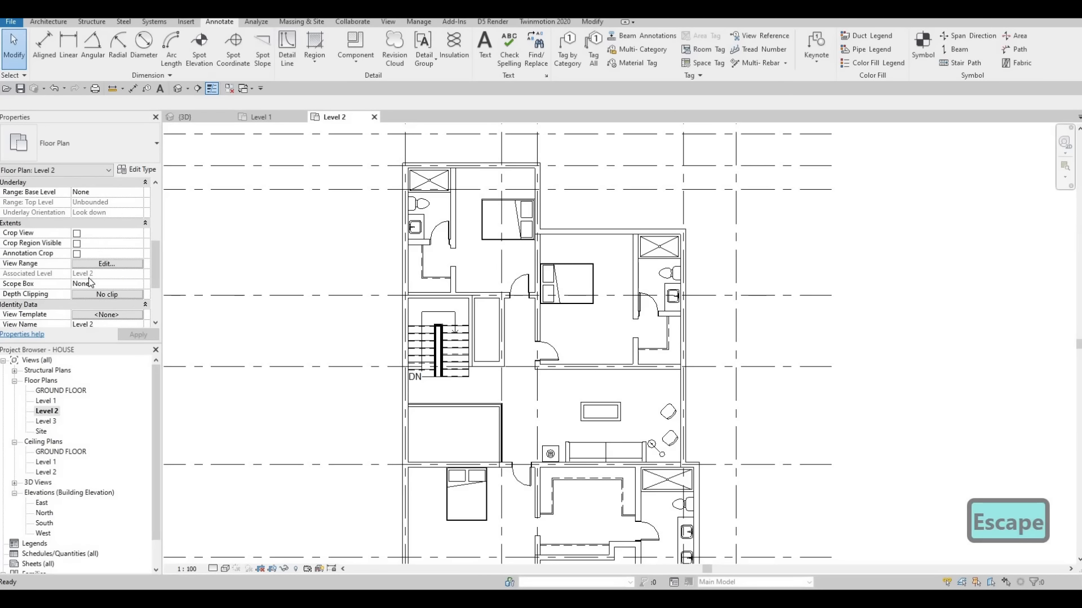
pyautogui.press('Escape')
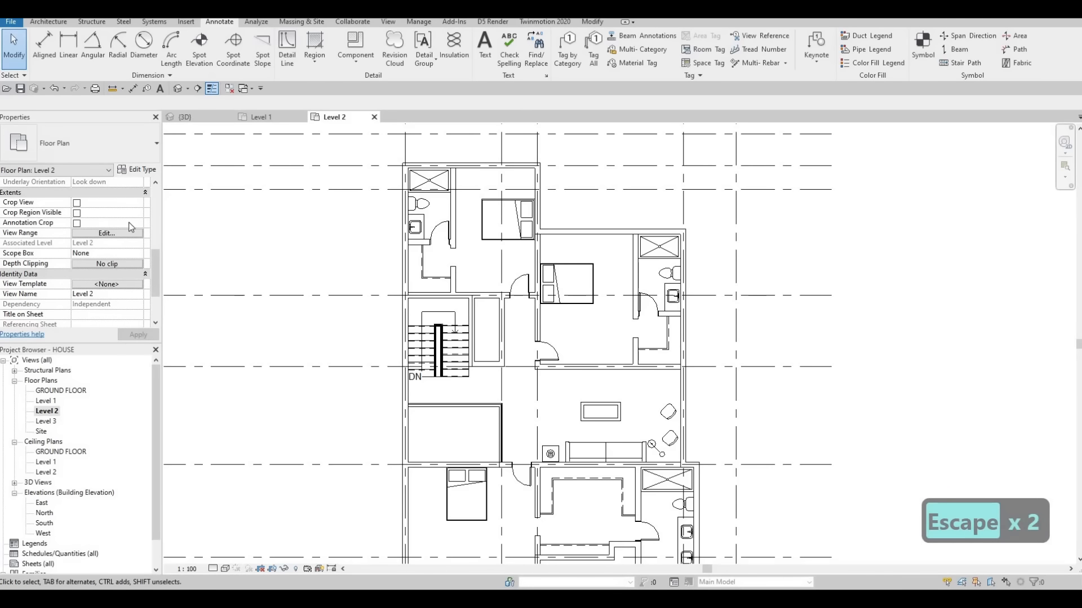
pyautogui.scroll(-2, 303, 212)
pyautogui.scroll(-2, 105, 224)
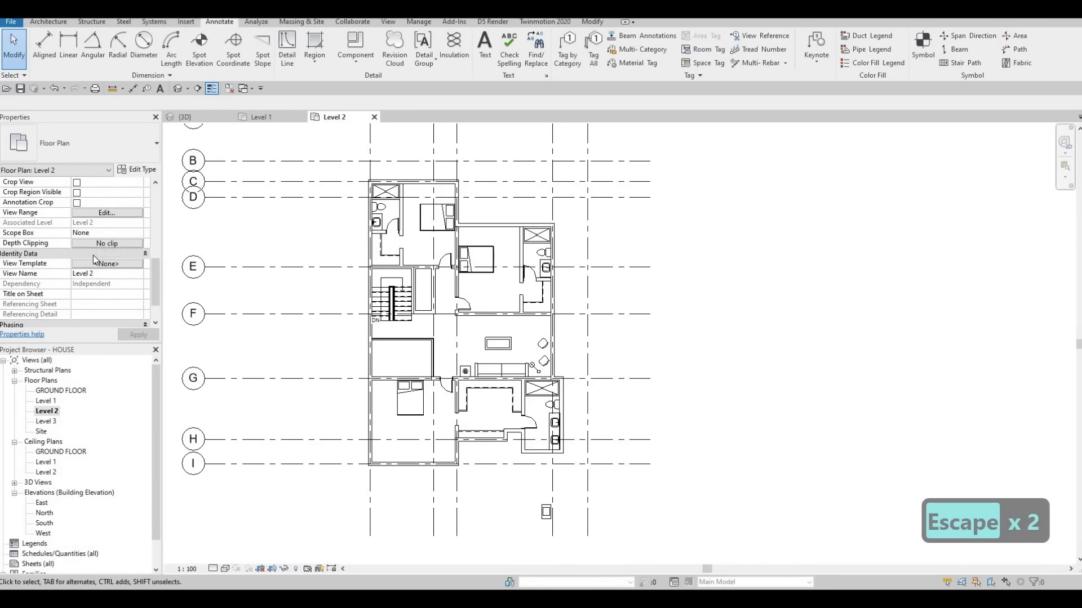
pyautogui.scroll(3, 93, 255)
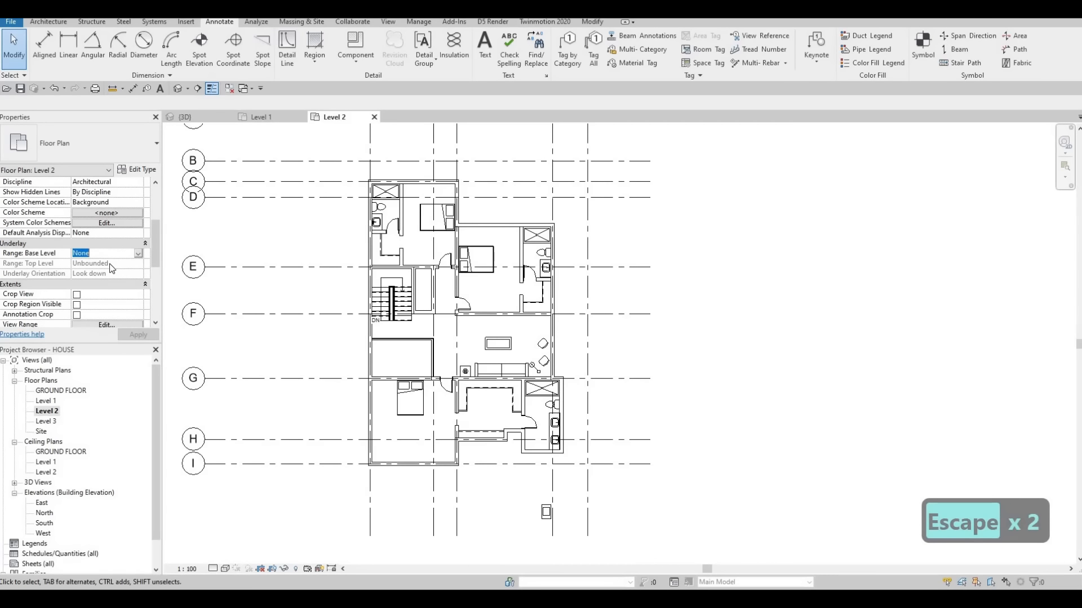
pyautogui.click(85, 282)
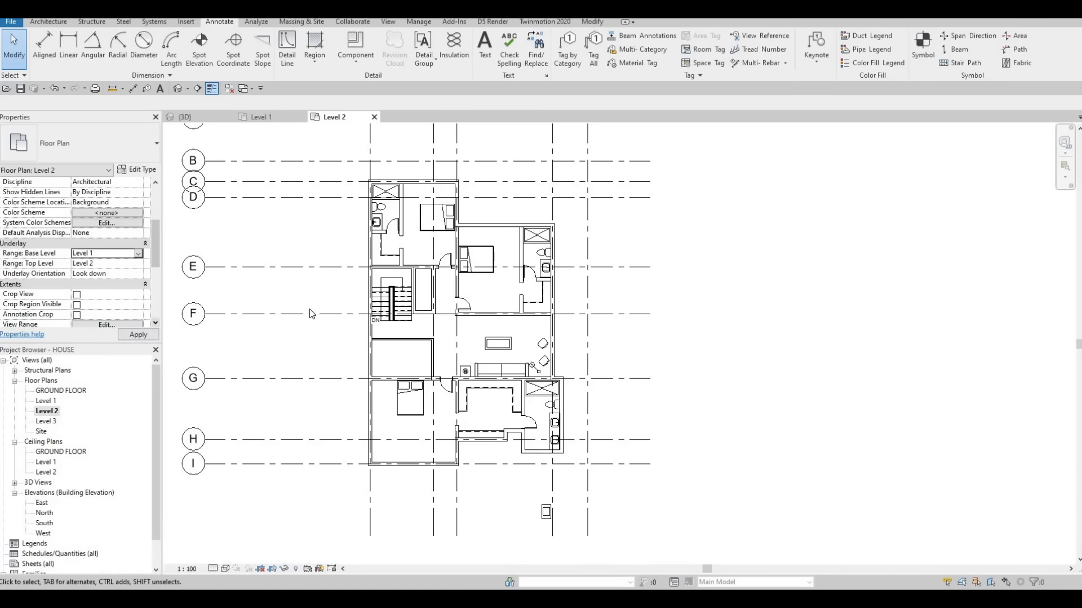
pyautogui.click(138, 334)
pyautogui.press('Escape')
pyautogui.scroll(5, 391, 254)
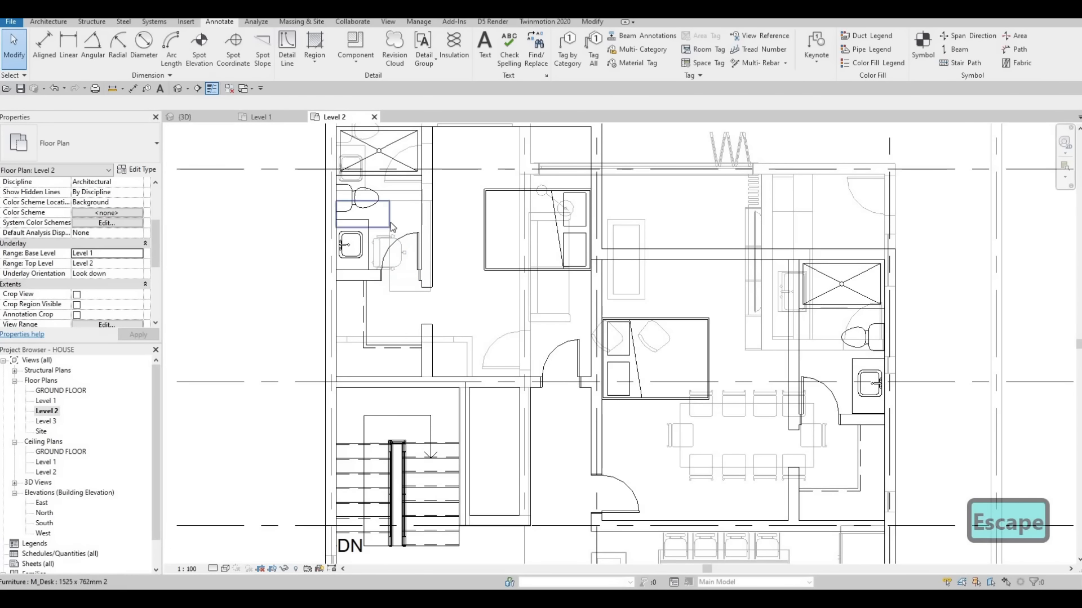
pyautogui.scroll(2, 388, 226)
pyautogui.click(387, 226)
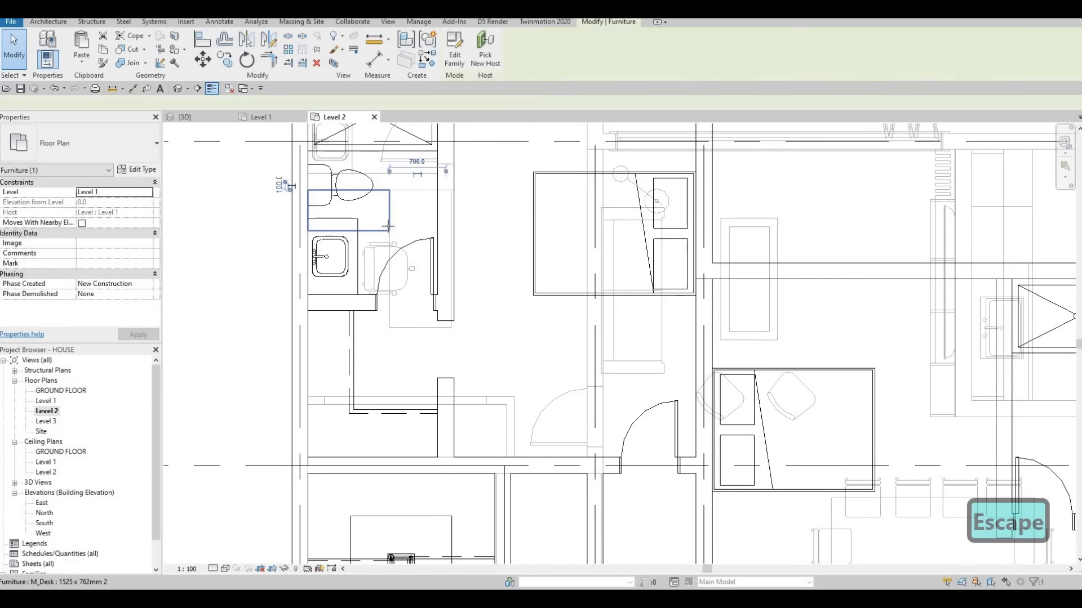
pyautogui.press('c')
pyautogui.press('s')
pyautogui.scroll(-3, 508, 308)
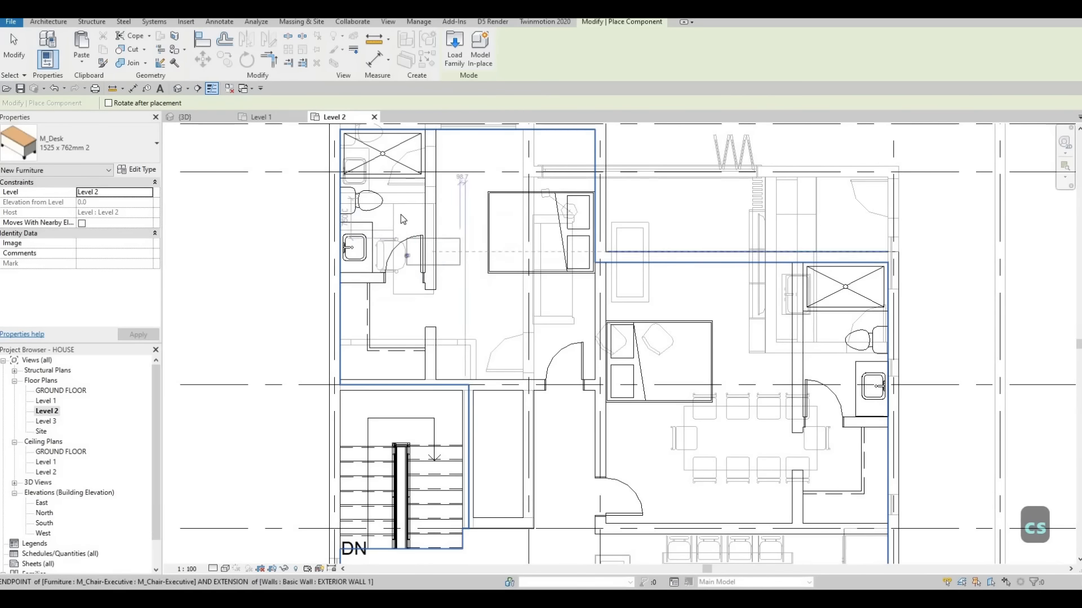
pyautogui.press('Escape')
pyautogui.press('Escape')
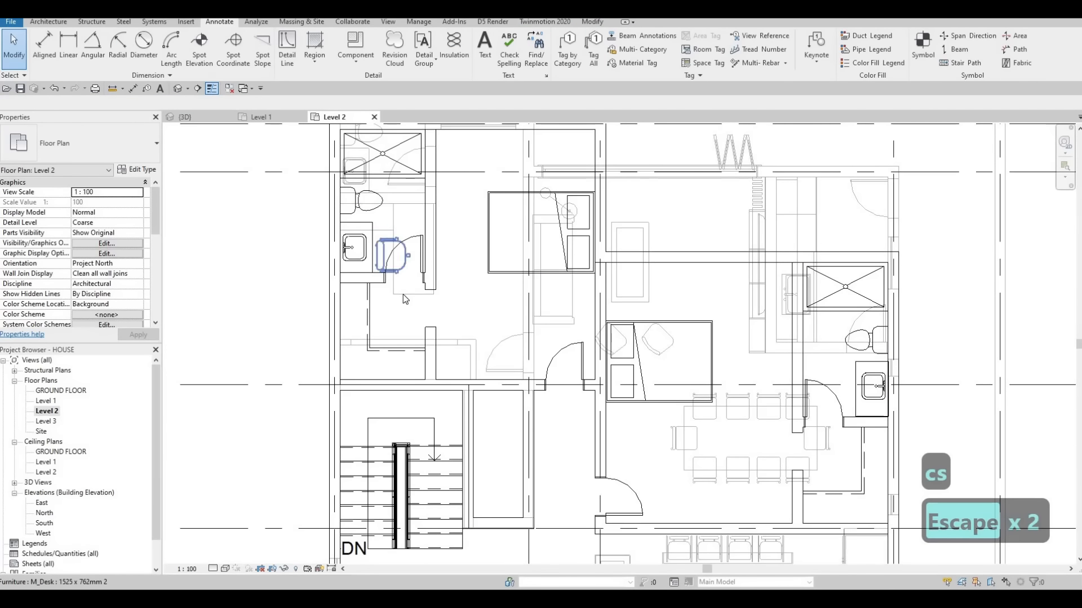
# Step: Place an M_Desk 1525 x 762mm like the underlay desk along the upper-left bedroom's lower wall, beside the closet wall
pyautogui.press('c')
pyautogui.press('s')
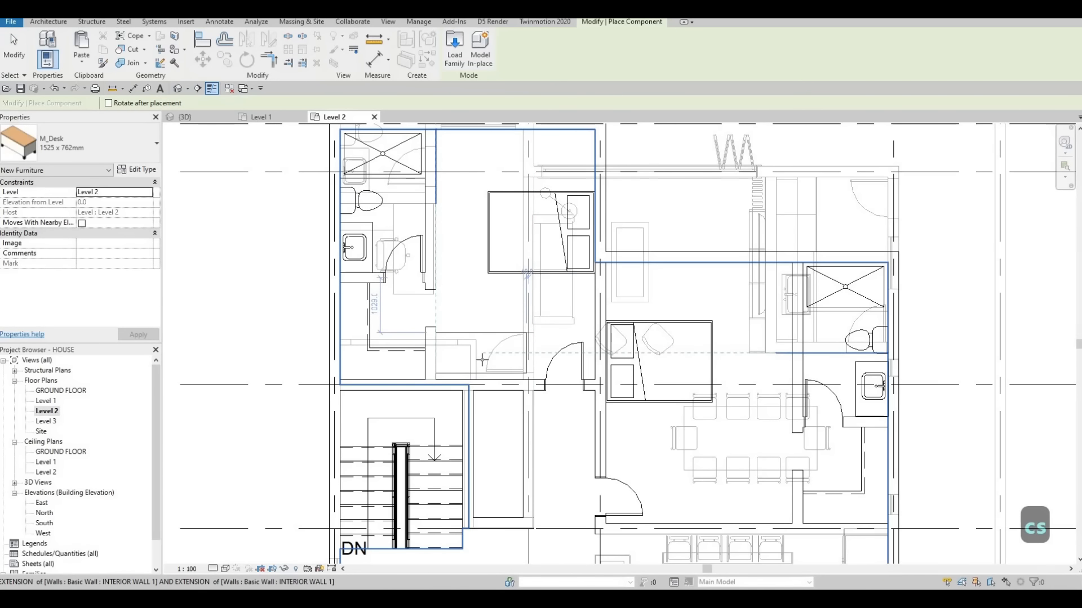
pyautogui.press('Escape')
pyautogui.press('Escape')
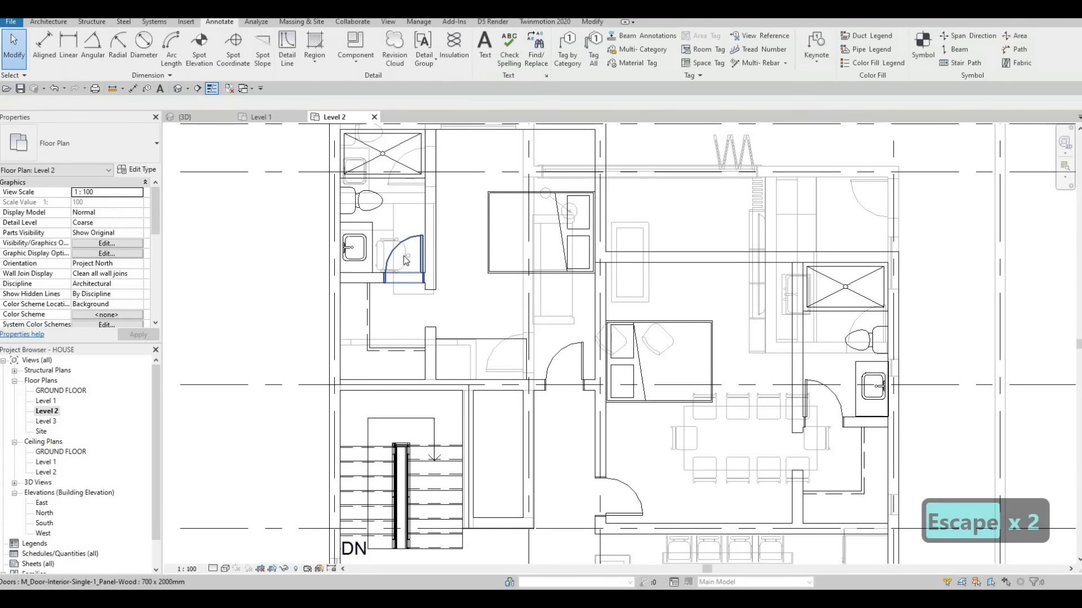
# Step: Place an M_Chair-Executive matching the underlay chair at the middle of the upper-left bedroom's desk
pyautogui.press('Escape')
pyautogui.press('Tab')
pyautogui.click(404, 256)
pyautogui.press('c')
pyautogui.press('s')
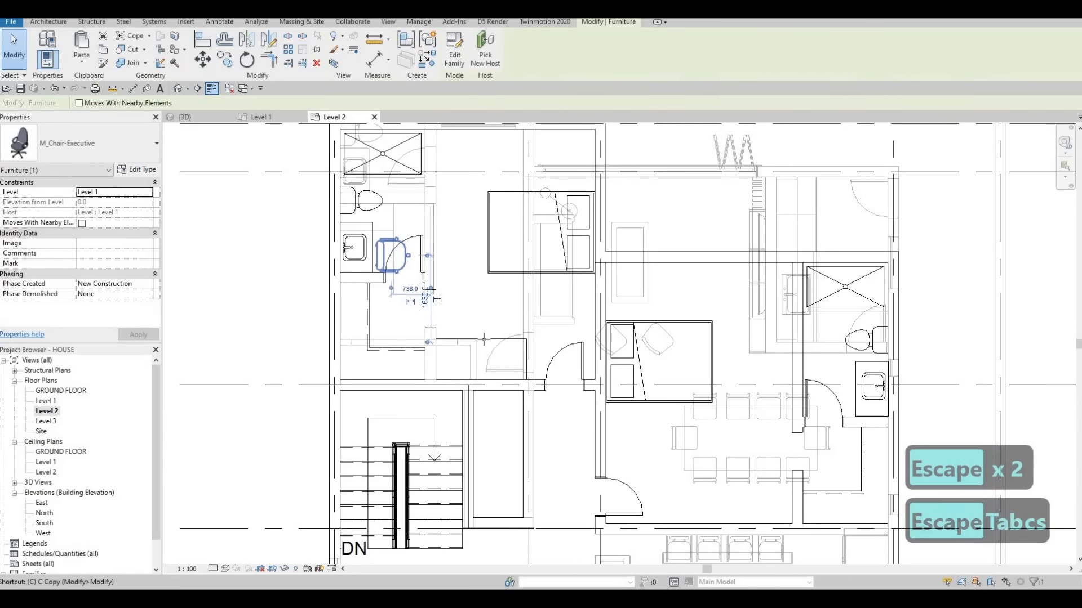
pyautogui.scroll(2, 484, 337)
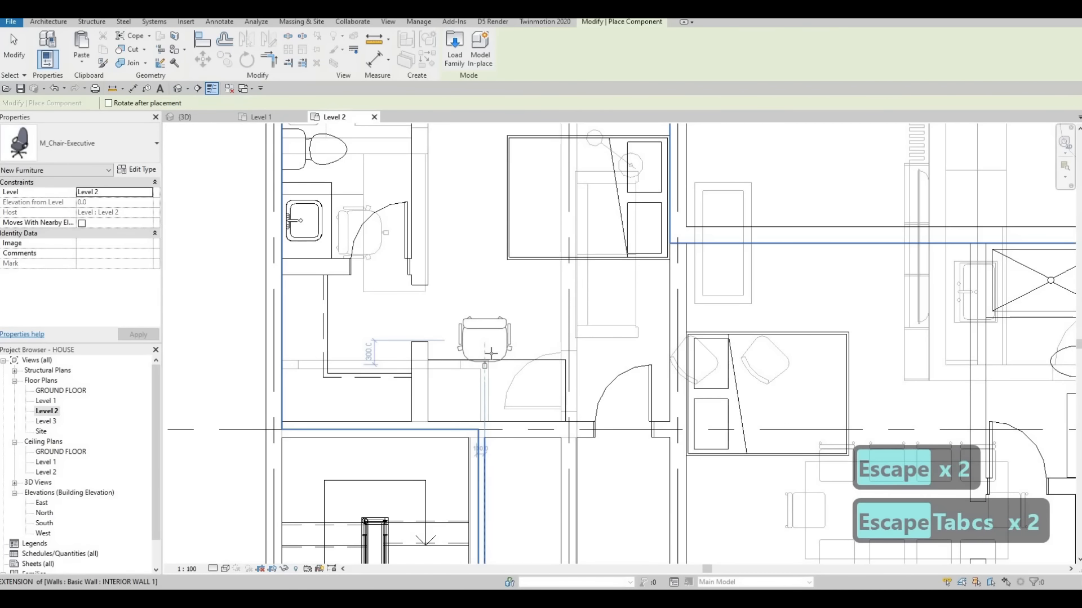
pyautogui.click(490, 355)
pyautogui.scroll(-1, 475, 289)
pyautogui.press('Escape')
pyautogui.press('Escape')
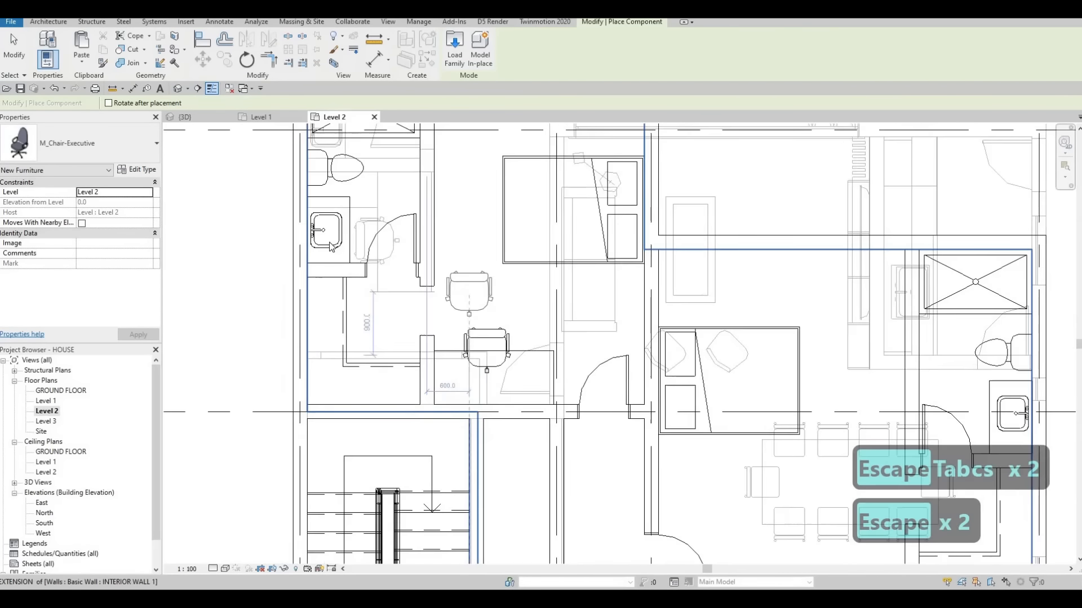
pyautogui.scroll(-3, 338, 265)
pyautogui.press('Escape')
# Step: Open the Level 2 plan's underlay base level for editing
pyautogui.scroll(-5, 111, 259)
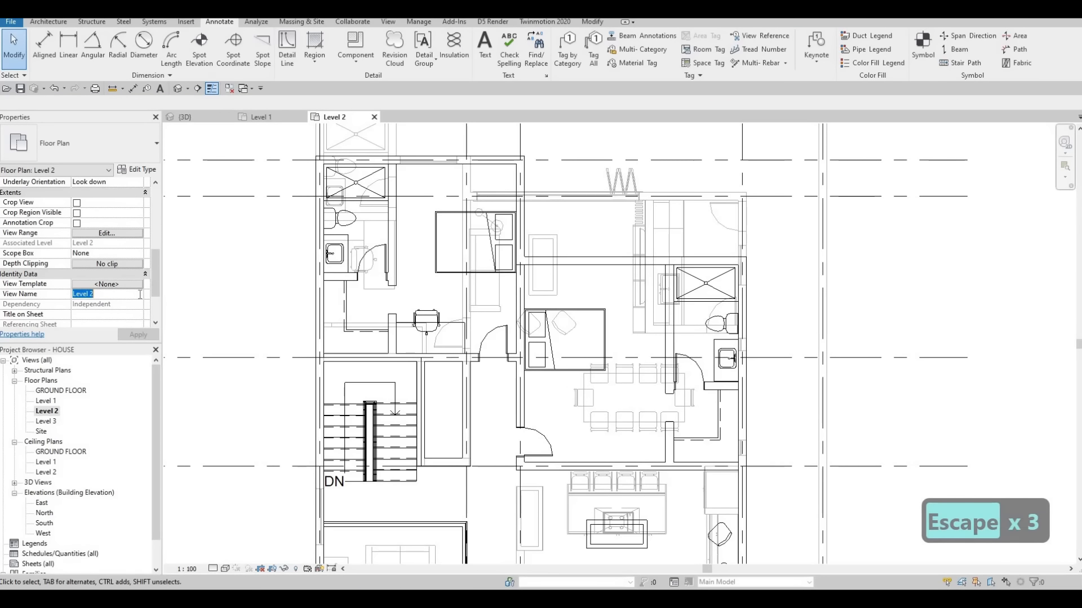
pyautogui.scroll(-2, 127, 291)
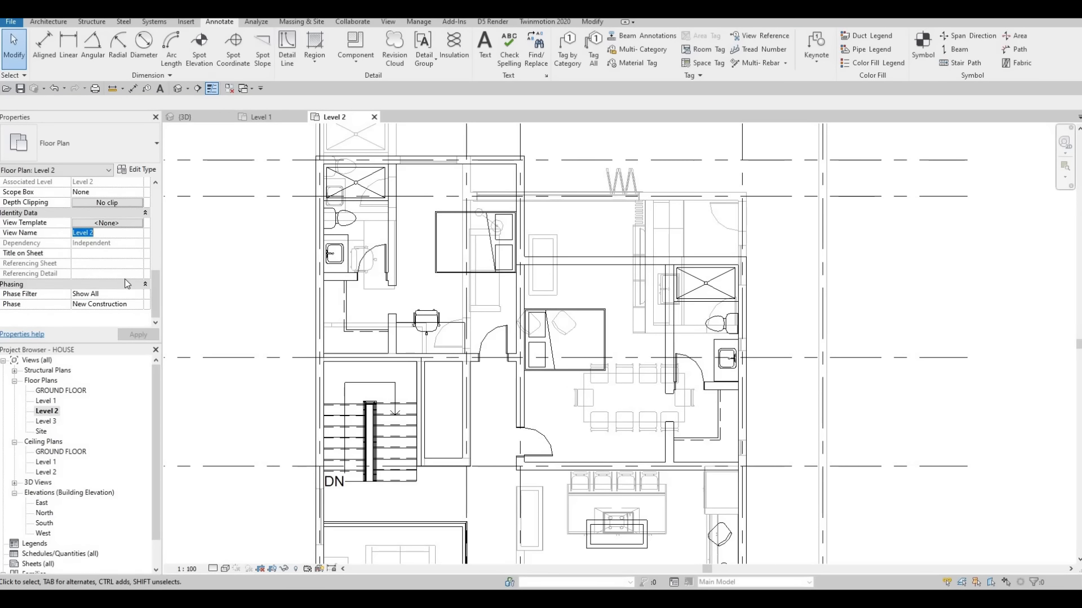
pyautogui.scroll(4, 123, 264)
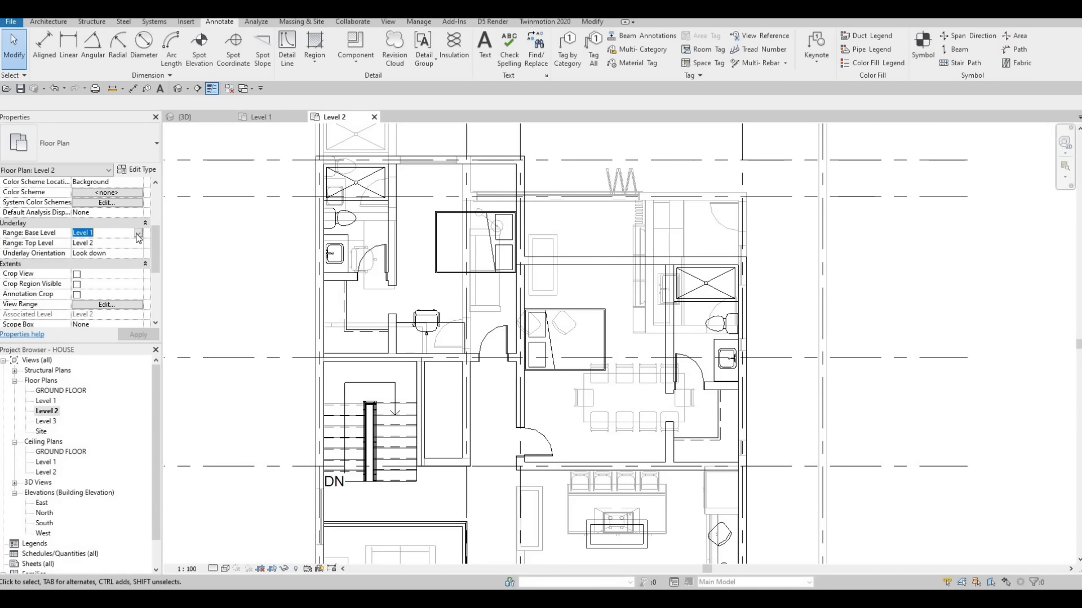
# Step: Set the Level 2 floor plan's underlay base level to None and apply the change
pyautogui.click(138, 233)
pyautogui.click(102, 242)
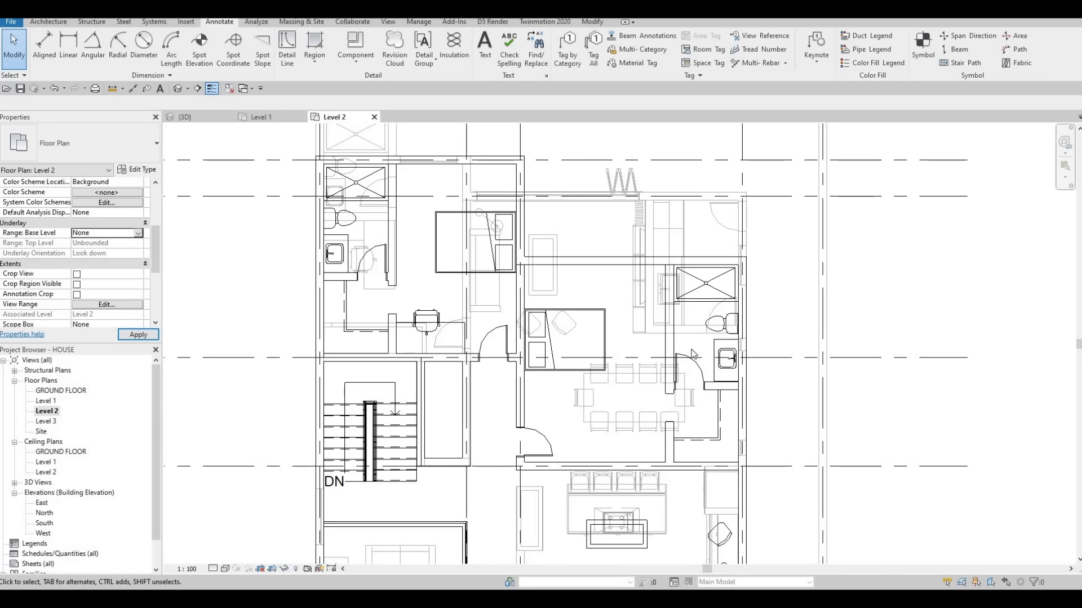
pyautogui.click(138, 335)
pyautogui.press('Escape')
pyautogui.press('Escape')
# Step: Place copies of the living area's M_Table-Night Stand, 0610 x 0610 x 0762mm, on both sides of the lower-left bedroom's bed
pyautogui.scroll(-1, 349, 211)
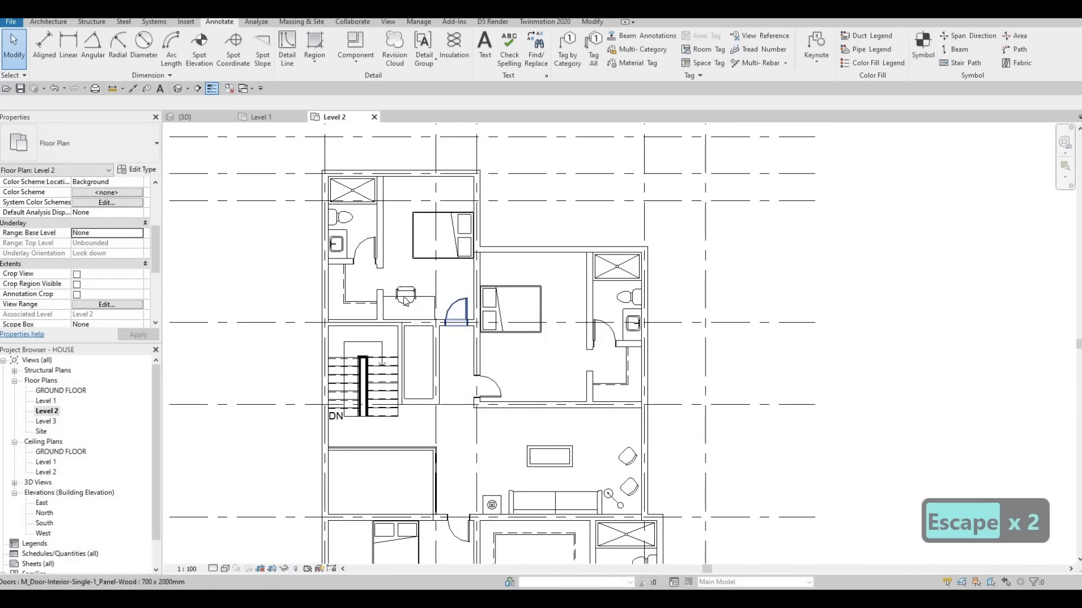
pyautogui.scroll(2, 404, 298)
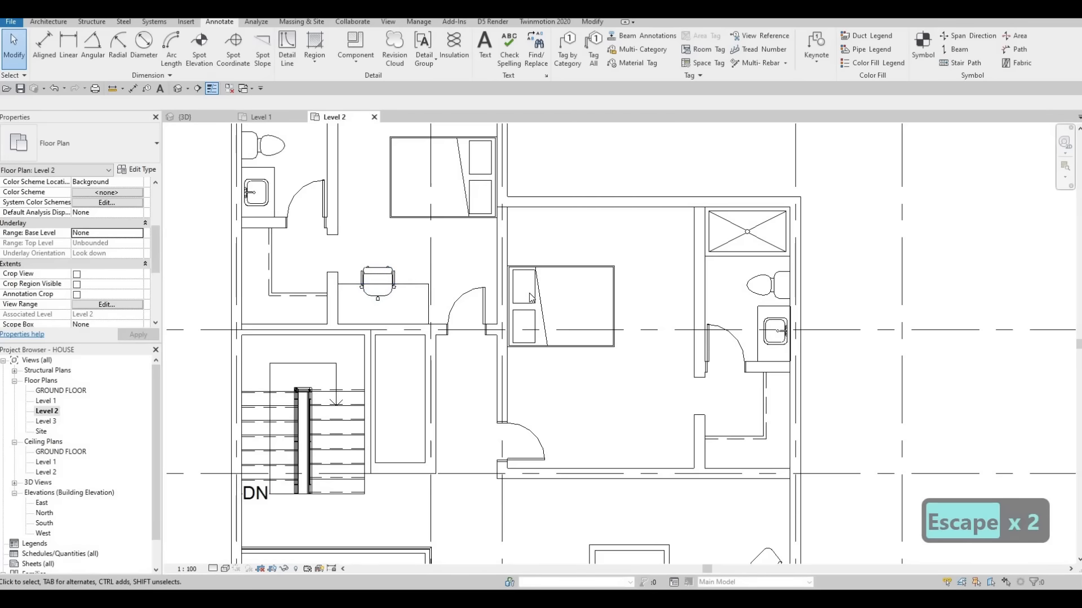
pyautogui.scroll(-1, 531, 297)
pyautogui.press('Escape')
pyautogui.scroll(-1, 486, 393)
pyautogui.press('Escape')
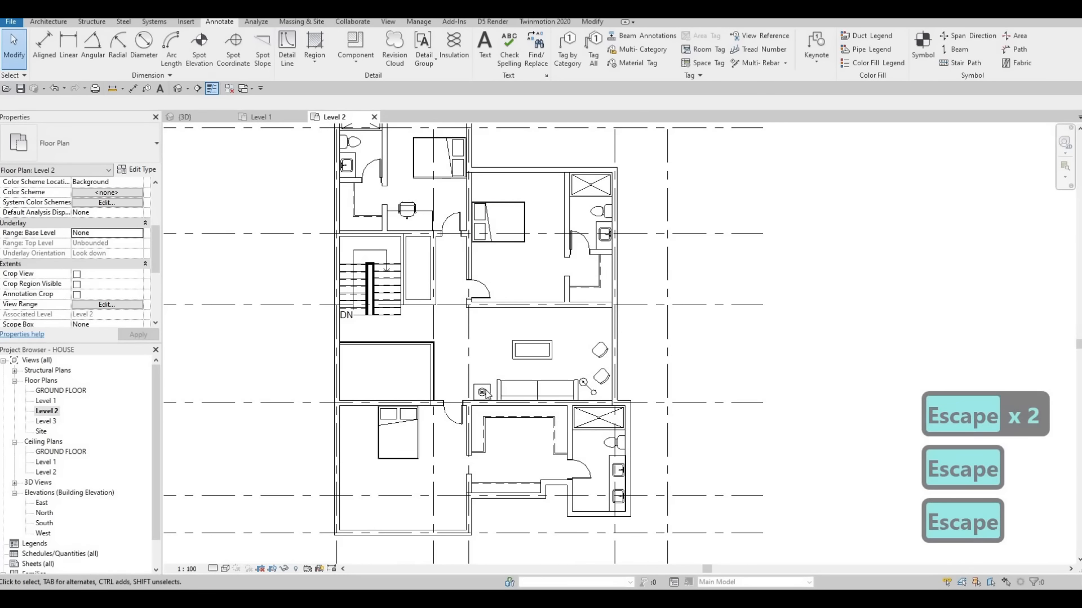
pyautogui.press('Escape')
pyautogui.click(489, 389)
pyautogui.press('c')
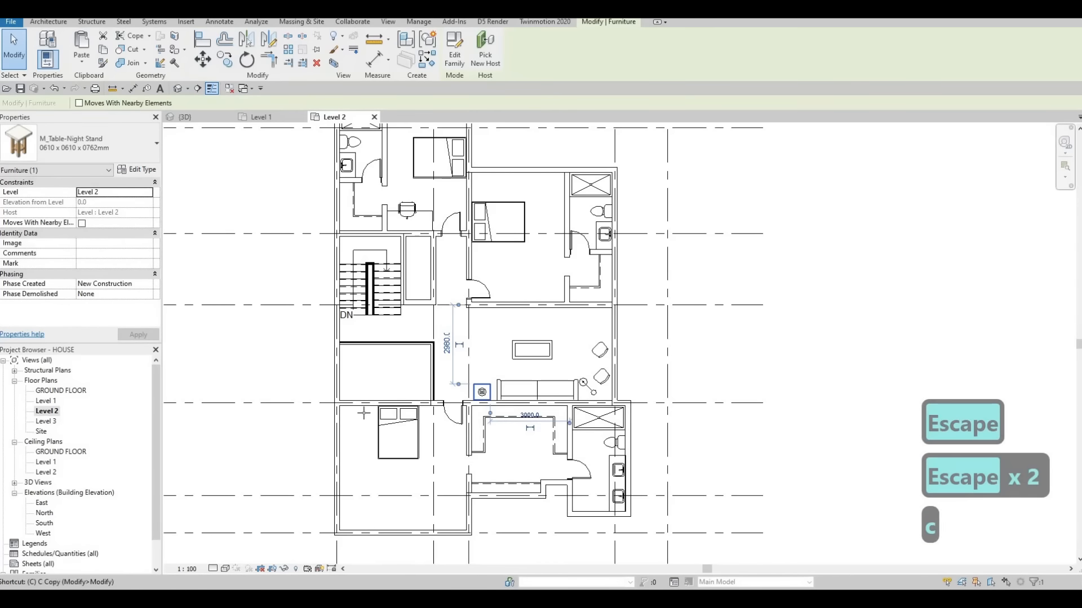
pyautogui.press('s')
pyautogui.scroll(2, 387, 412)
pyautogui.scroll(1, 387, 412)
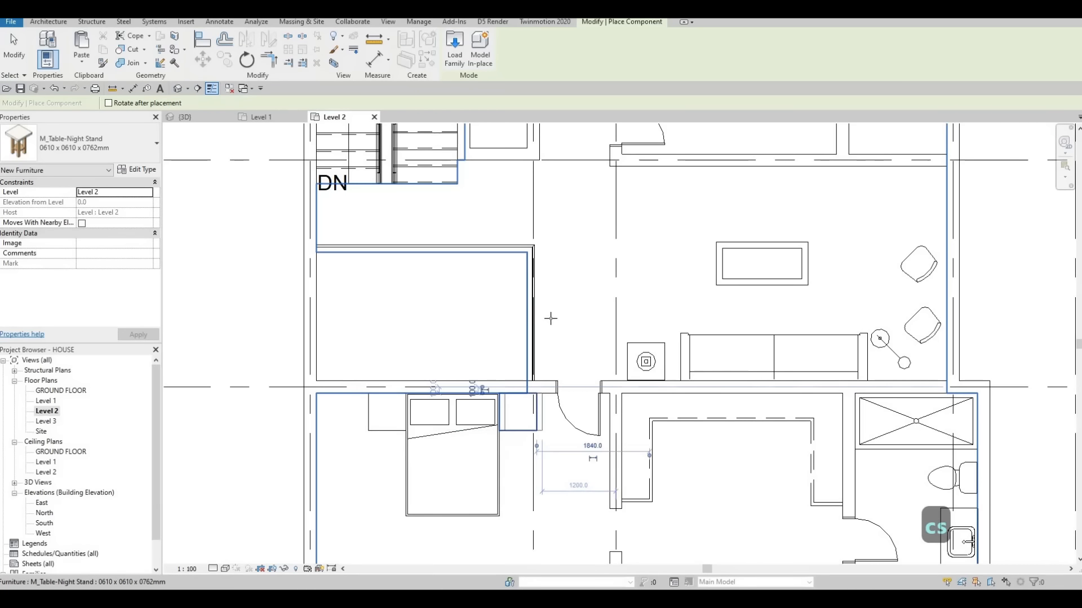
# Step: Place matching night stands against the wall on both sides of the upper-left bedroom's bed
pyautogui.scroll(-2, 498, 369)
pyautogui.moveTo(549, 312); pyautogui.dragTo(527, 411, button='middle')
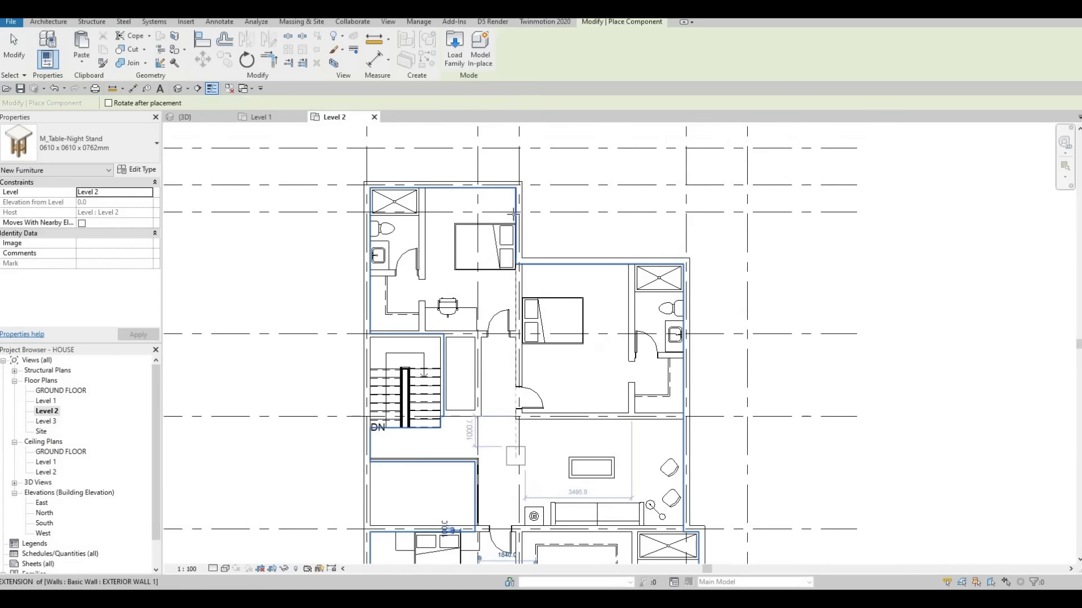
pyautogui.scroll(2, 502, 214)
pyautogui.scroll(1, 502, 214)
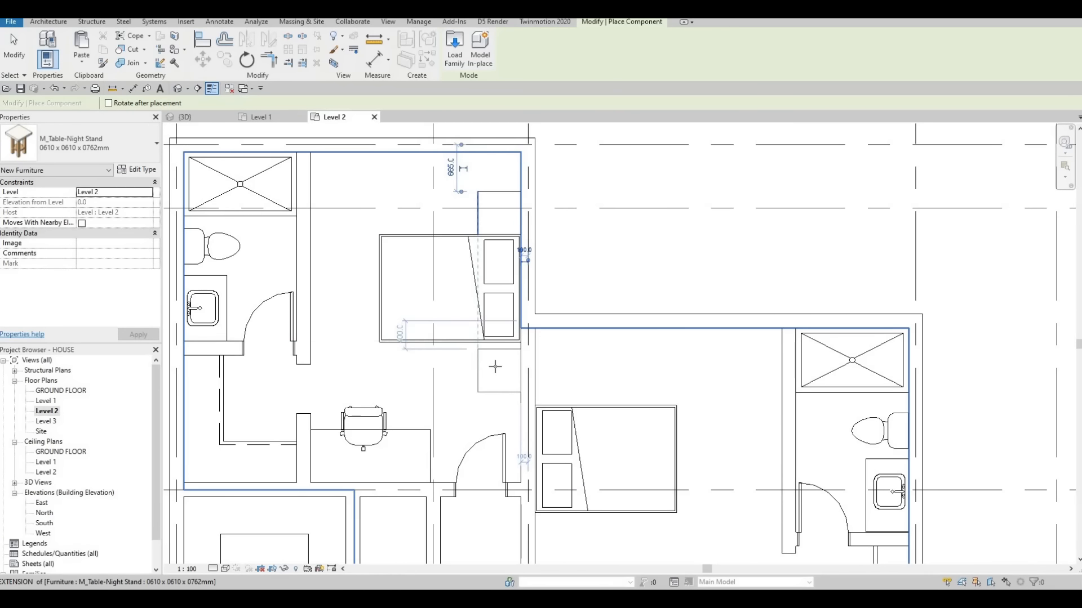
pyautogui.scroll(1, 500, 368)
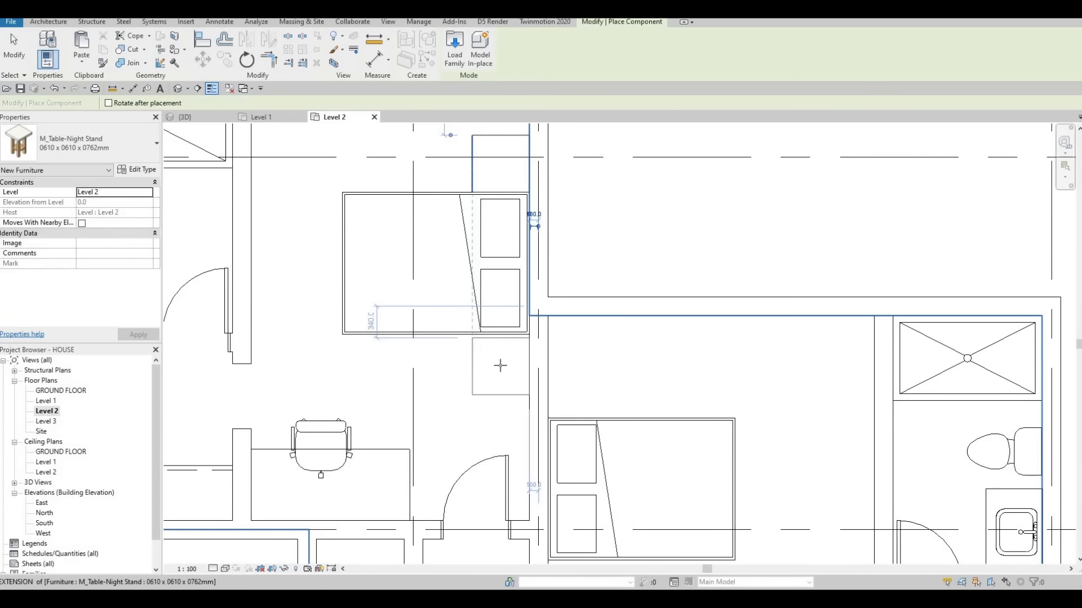
pyautogui.scroll(1, 498, 365)
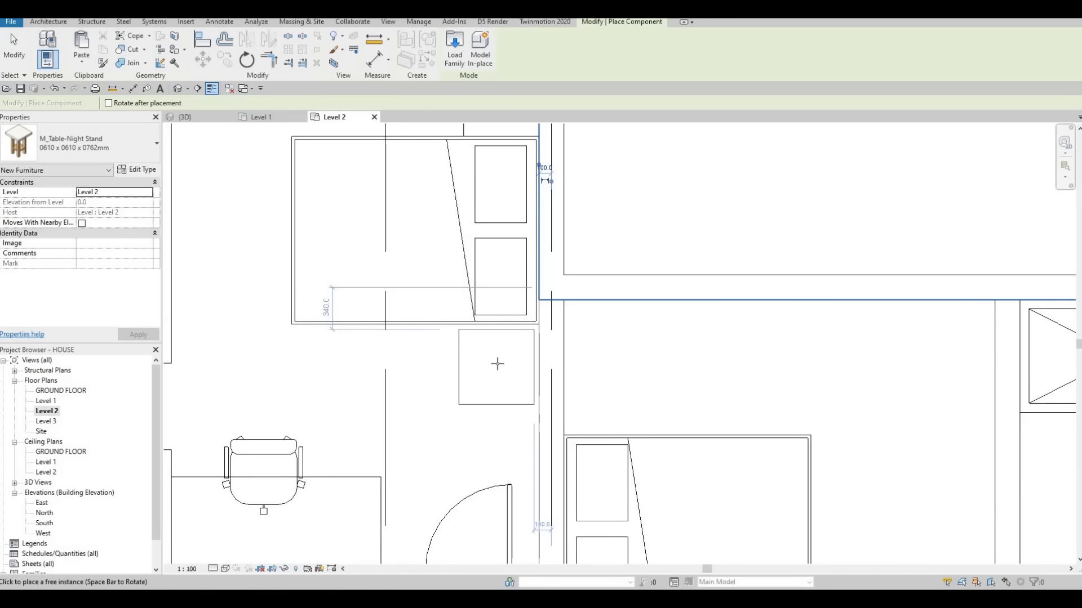
pyautogui.scroll(-3, 488, 362)
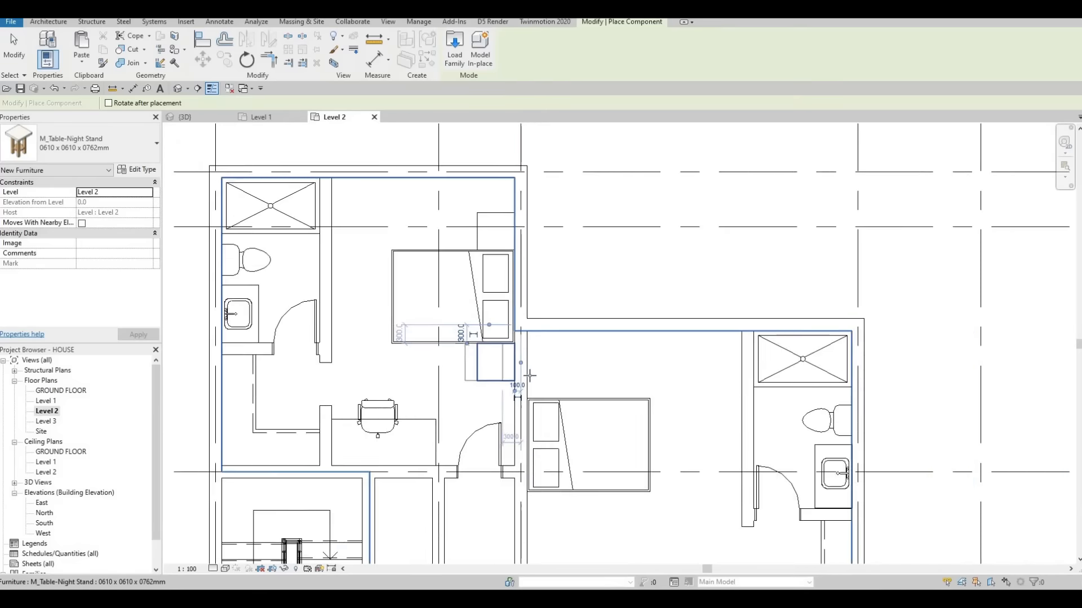
# Step: Place night stands above and below the bed in the upper-right bedroom and finish component placement
pyautogui.scroll(2, 529, 376)
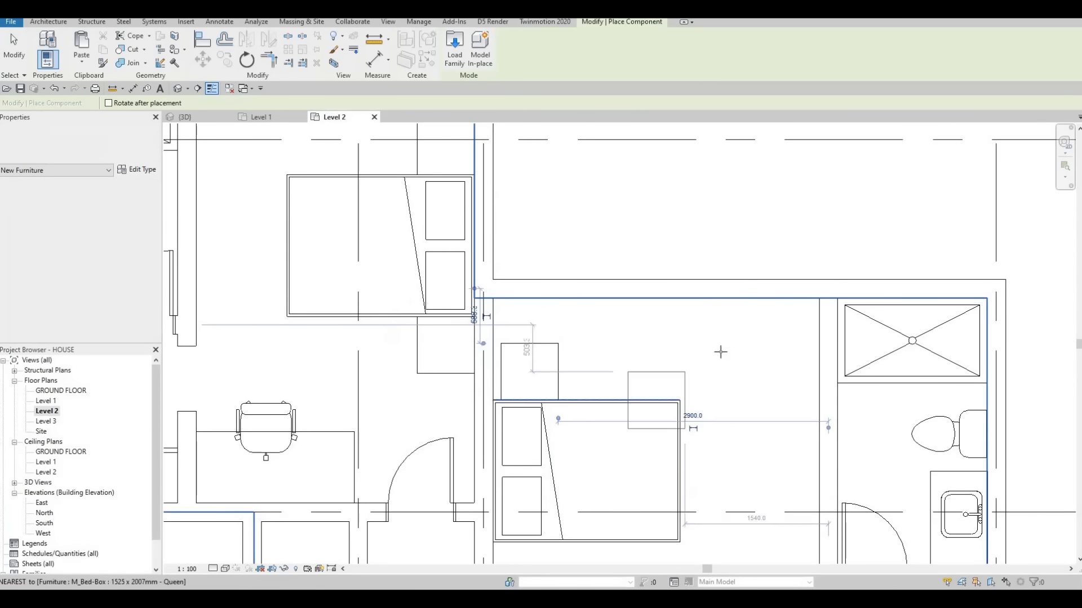
pyautogui.scroll(-2, 493, 430)
pyautogui.scroll(2, 496, 433)
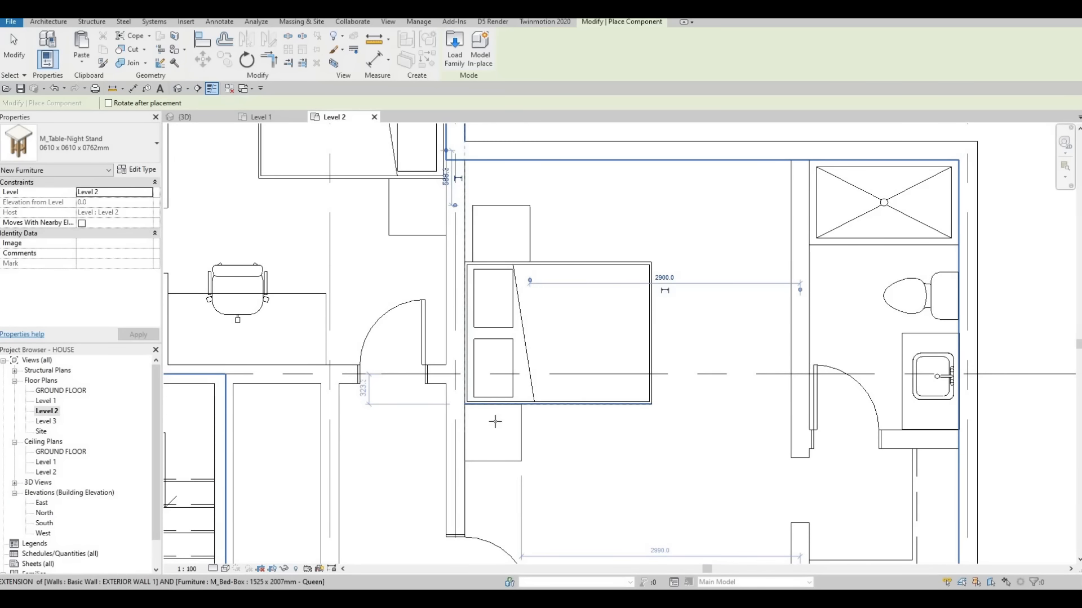
pyautogui.scroll(-3, 505, 440)
pyautogui.press('Escape')
pyautogui.press('Escape')
pyautogui.press('Escape')
pyautogui.press('Escape')
pyautogui.press('Escape')
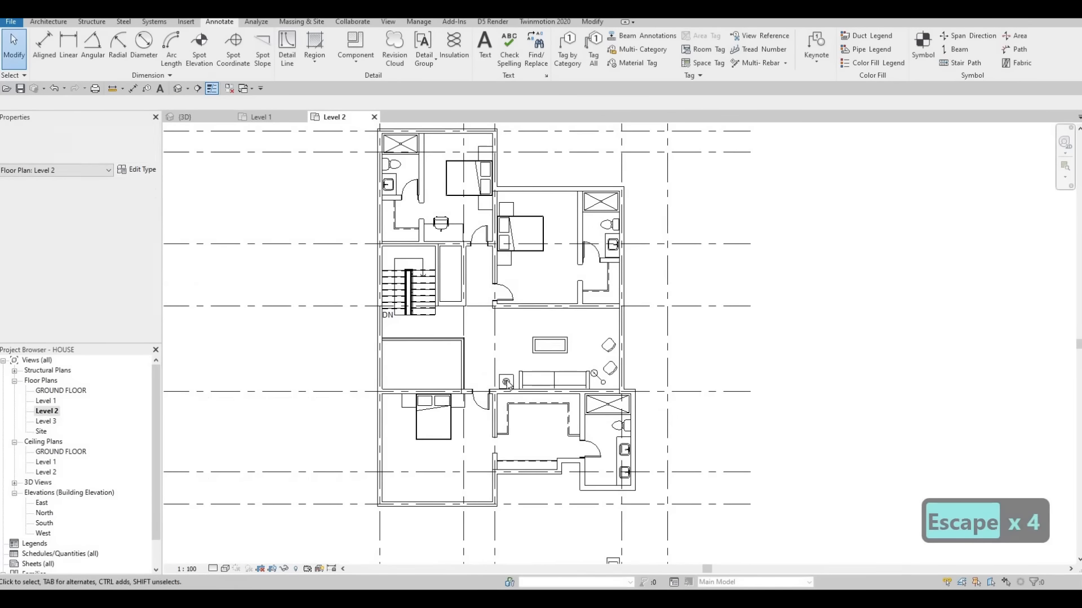
# Step: Place M_Table Lamp - Hemispheric, 60W - 120V, on both night stands in the lower-left bedroom using the living area's lamp type
pyautogui.click(491, 383)
pyautogui.press('c')
pyautogui.press('s')
pyautogui.scroll(4, 490, 389)
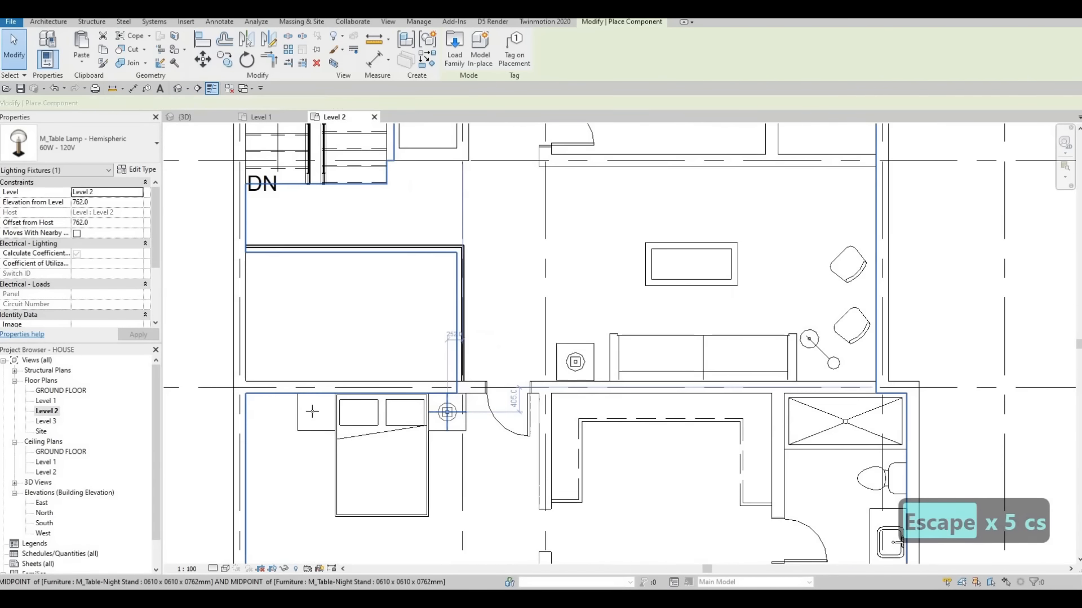
pyautogui.click(311, 411)
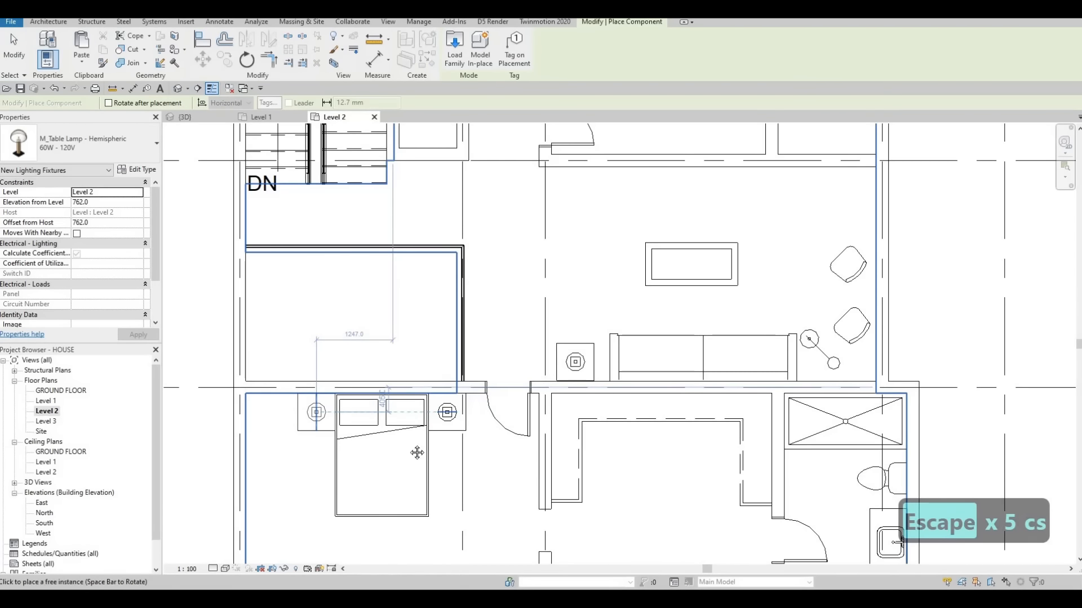
# Step: Place hemispheric table lamps on both night stands in the upper-left bedroom
pyautogui.scroll(-3, 339, 382)
pyautogui.moveTo(387, 297); pyautogui.dragTo(391, 467, button='middle')
pyautogui.scroll(5, 471, 323)
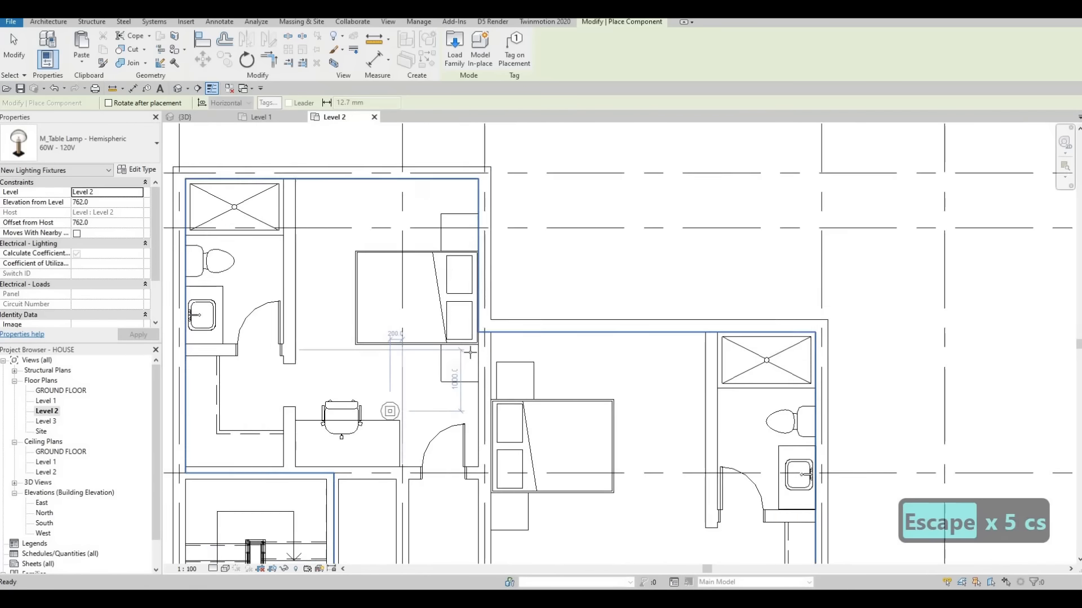
pyautogui.click(471, 322)
pyautogui.scroll(-3, 470, 315)
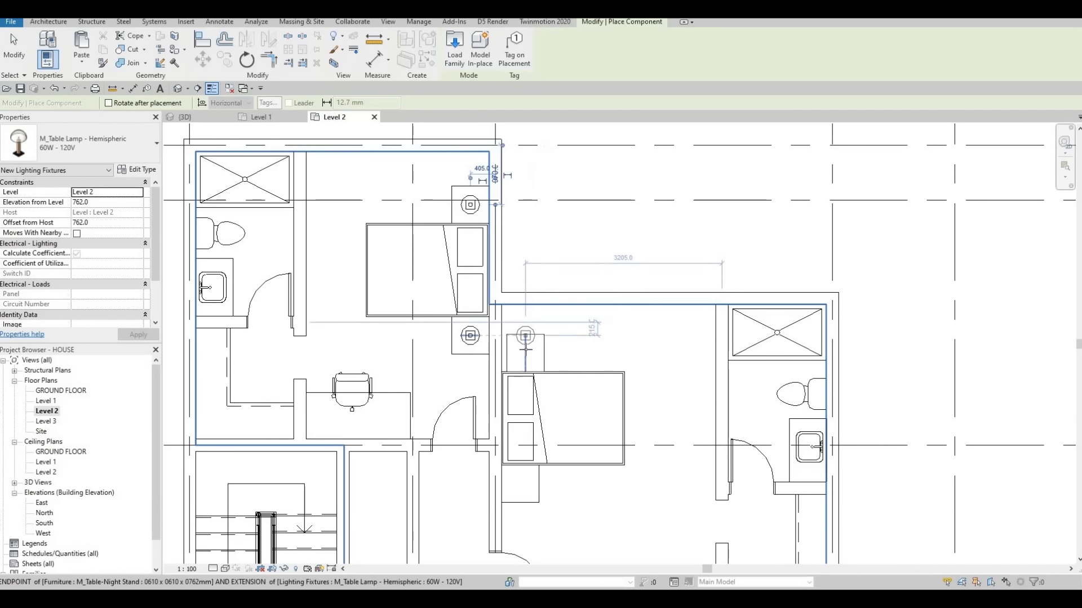
# Step: Place hemispheric table lamps on both night stands in the upper-right bedroom and end the placement
pyautogui.click(526, 353)
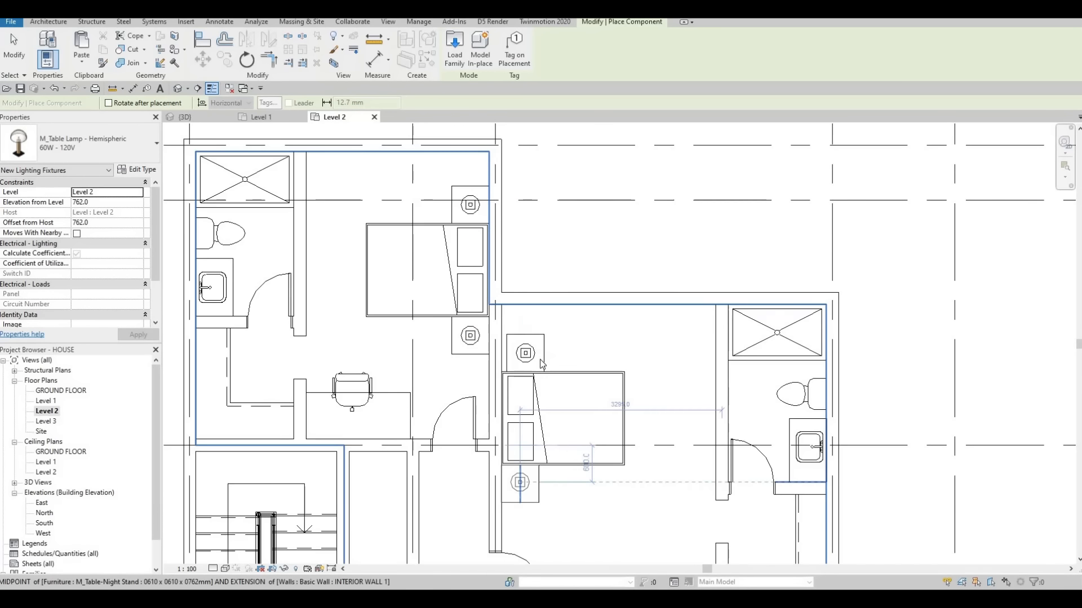
pyautogui.press('Escape')
pyautogui.press('Escape')
# Step: Move the upper night stand and its lamp in the upper-right bedroom flush against the wall beside the bed
pyautogui.scroll(2, 527, 348)
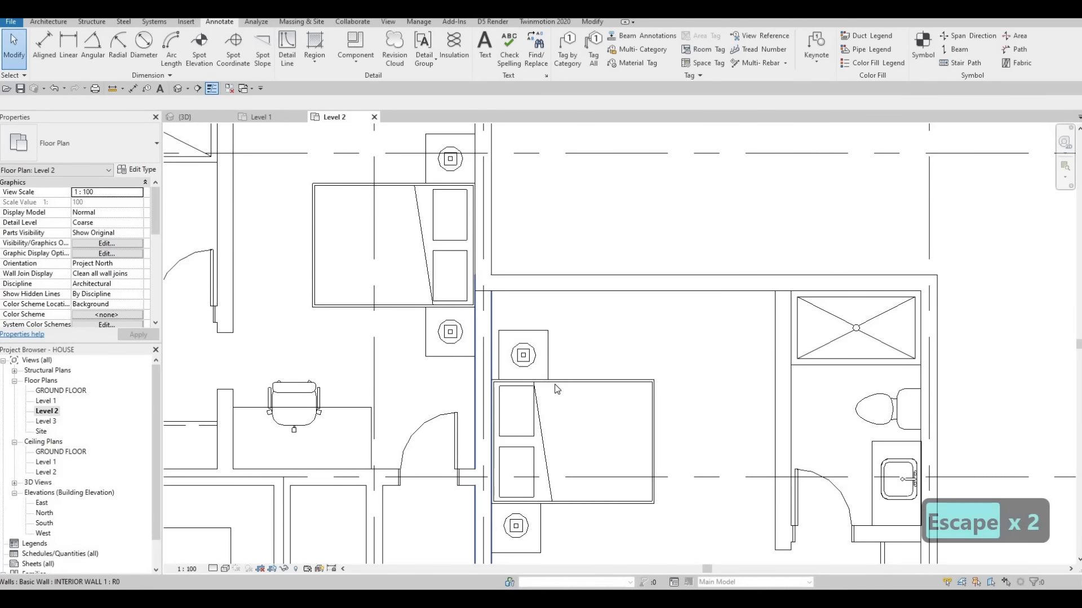
pyautogui.moveTo(486, 322); pyautogui.dragTo(554, 404)
pyautogui.press('m')
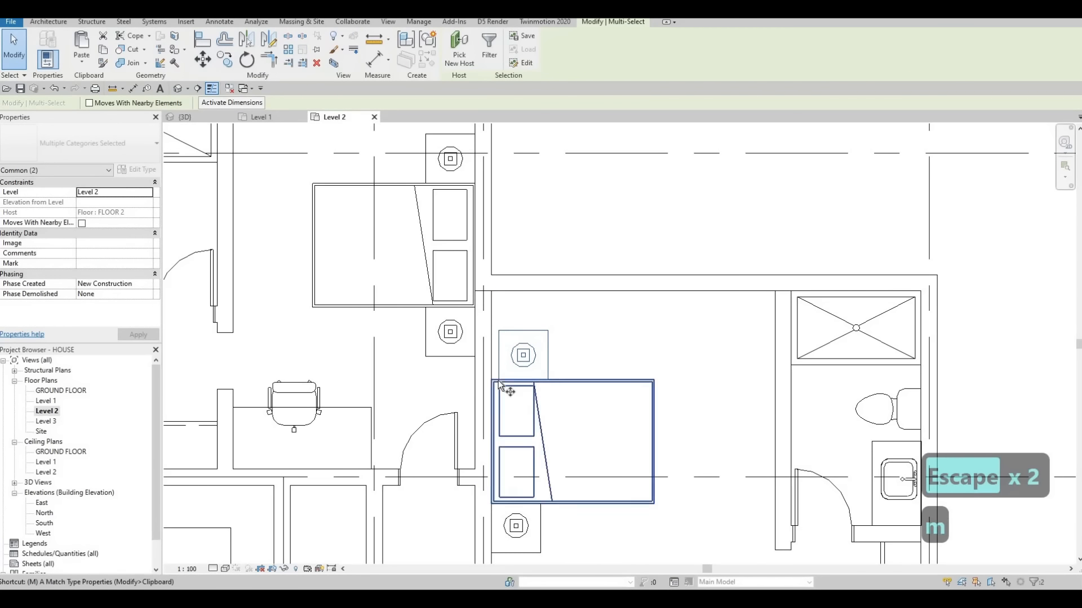
pyautogui.press('v')
pyautogui.scroll(2, 498, 380)
pyautogui.click(482, 382)
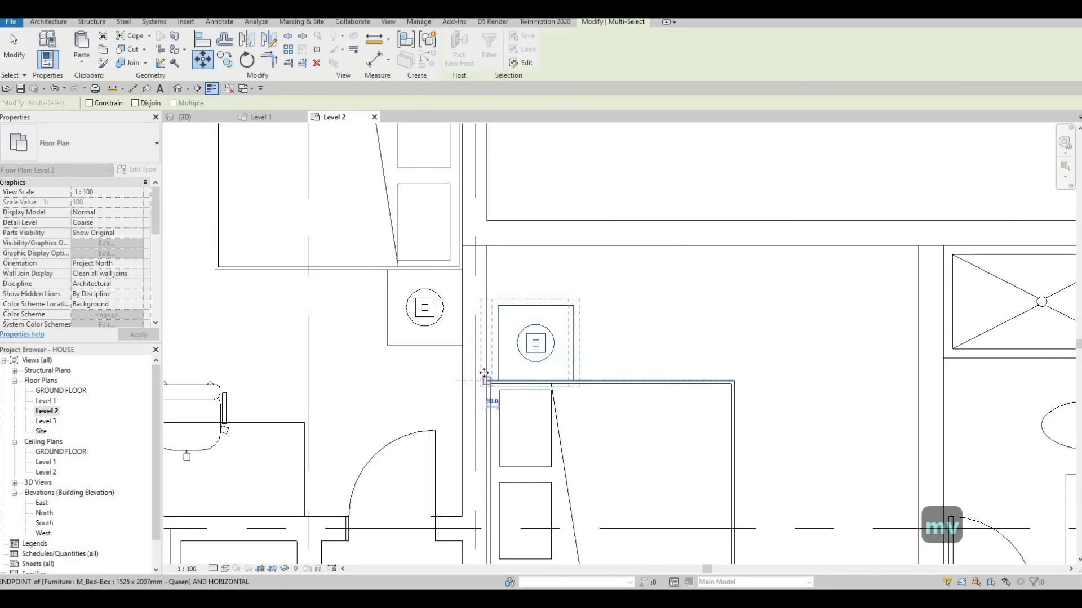
pyautogui.click(485, 380)
pyautogui.press('Escape')
pyautogui.scroll(-3, 486, 372)
pyautogui.press('Escape')
# Step: Nudge the upper-left bedroom's bed, night stands and lamps together six increments upward along the wall
pyautogui.scroll(-3, 498, 309)
pyautogui.moveTo(498, 308); pyautogui.dragTo(517, 212, button='middle')
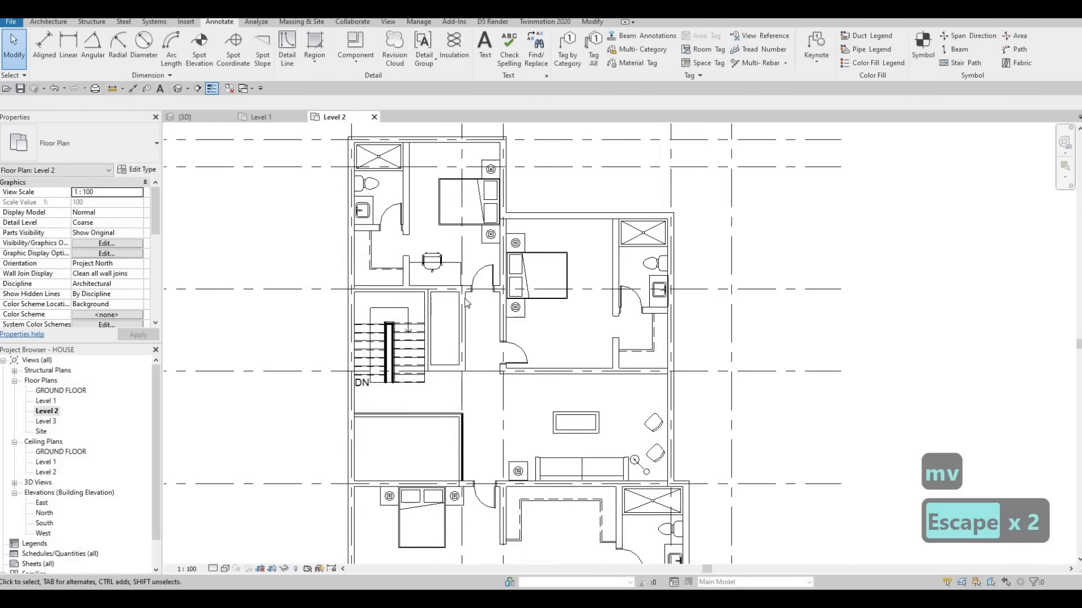
pyautogui.moveTo(419, 151); pyautogui.dragTo(408, 219, button='middle')
pyautogui.scroll(2, 426, 241)
pyautogui.moveTo(408, 216); pyautogui.dragTo(527, 369)
pyautogui.press('Up')
pyautogui.press('Up')
pyautogui.press('Up')
pyautogui.press('Up')
pyautogui.press('Up')
pyautogui.press('Up')
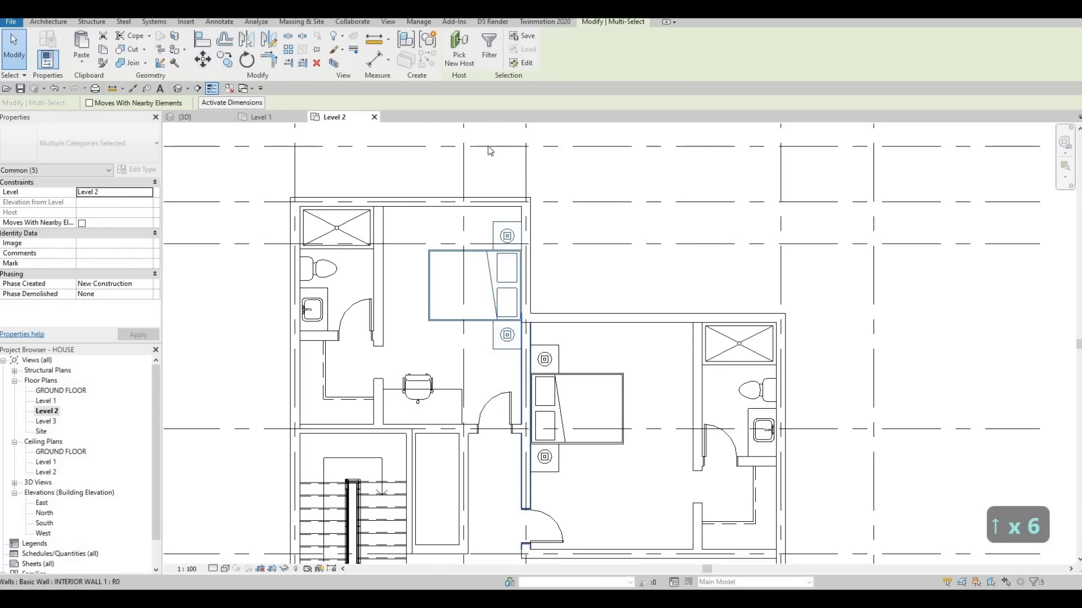
pyautogui.press('Escape')
# Step: Nudge the lower-left bedroom's bed, night stands and lamps together five increments to the left
pyautogui.scroll(-2, 513, 169)
pyautogui.moveTo(424, 473); pyautogui.dragTo(422, 286, button='middle')
pyautogui.scroll(2, 425, 290)
pyautogui.moveTo(392, 271); pyautogui.dragTo(538, 428)
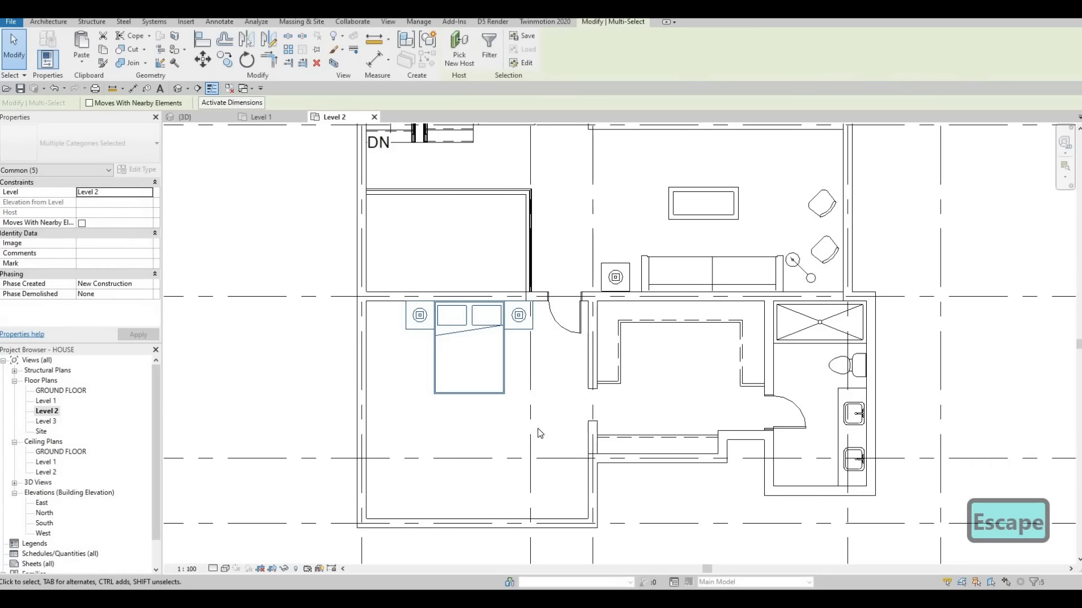
pyautogui.press('Left')
pyautogui.press('Left')
pyautogui.press('Left')
pyautogui.press('Left')
pyautogui.press('Left')
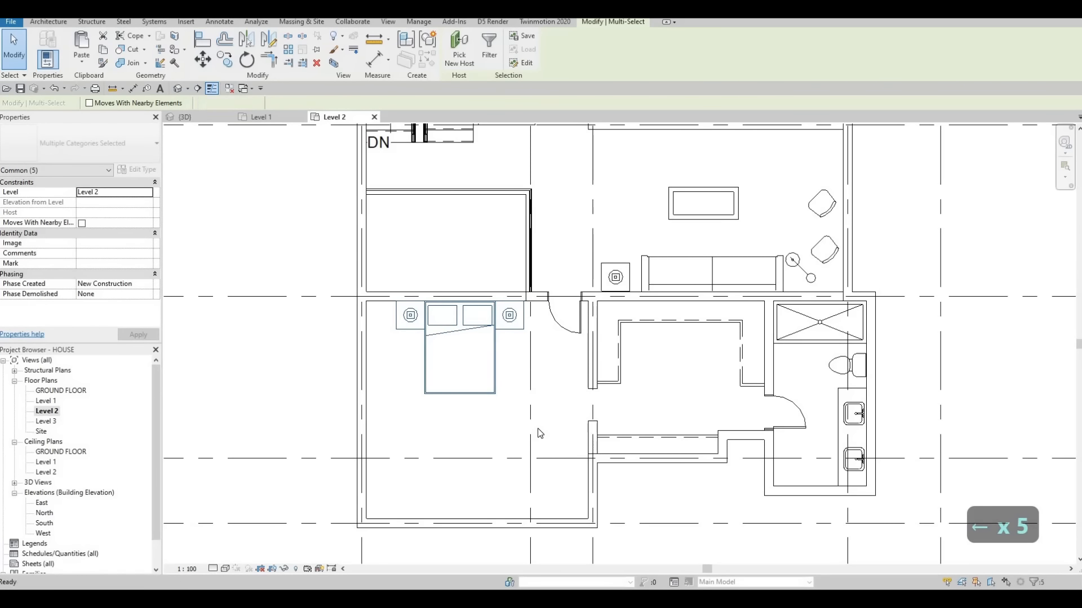
pyautogui.press('Escape')
pyautogui.press('Escape')
pyautogui.moveTo(522, 418); pyautogui.dragTo(540, 351, button='middle')
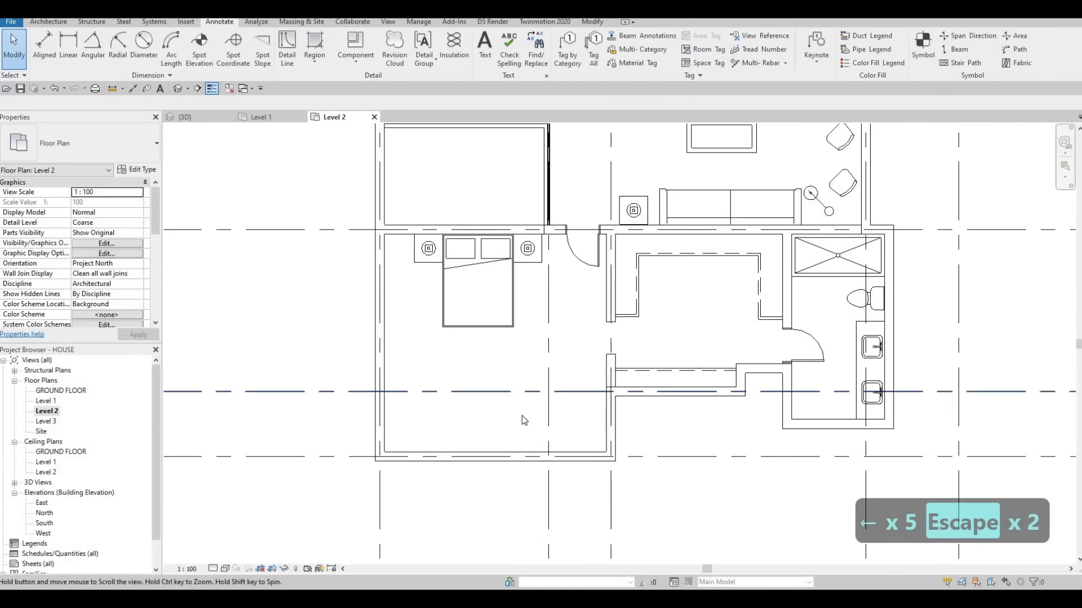
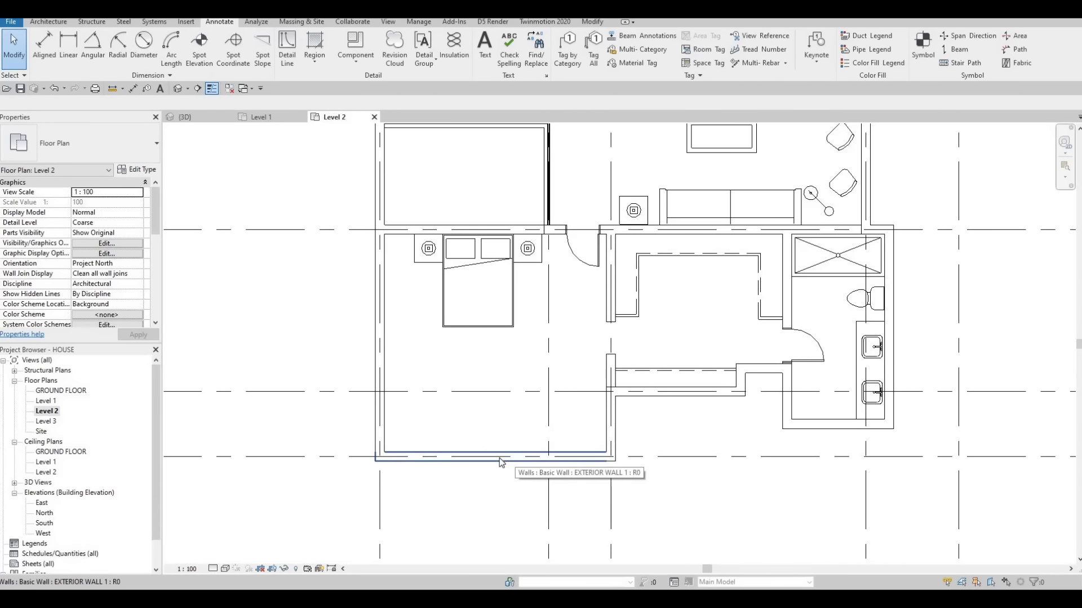
pyautogui.scroll(-1, 503, 461)
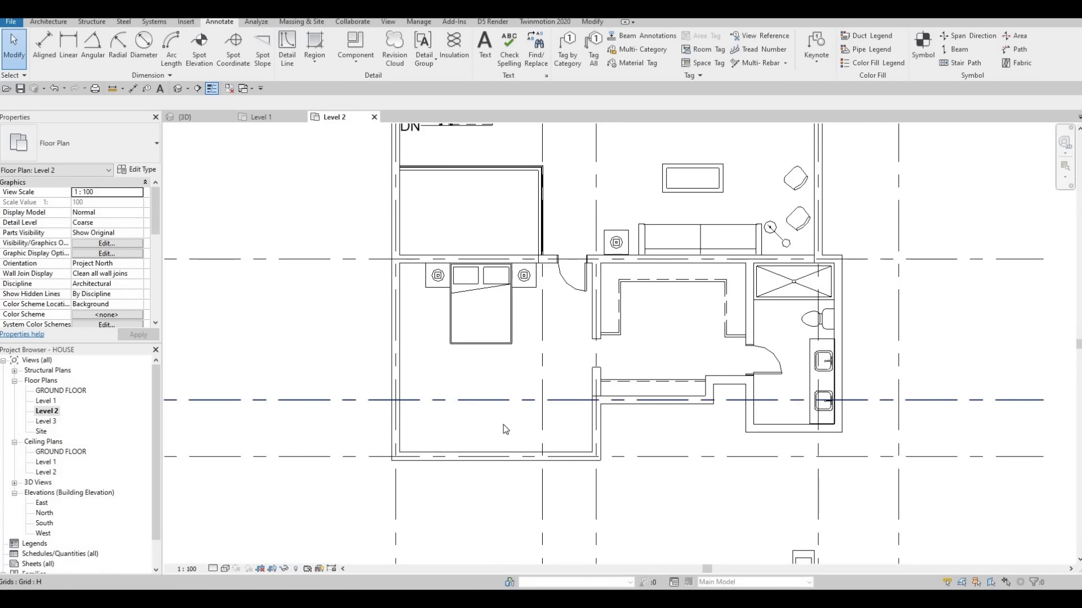
pyautogui.moveTo(541, 402)
pyautogui.mouseDown(button='middle')
pyautogui.moveTo(546, 418)
pyautogui.moveTo(536, 400)
pyautogui.moveTo(565, 413)
pyautogui.moveTo(537, 398)
pyautogui.mouseUp(button='middle')
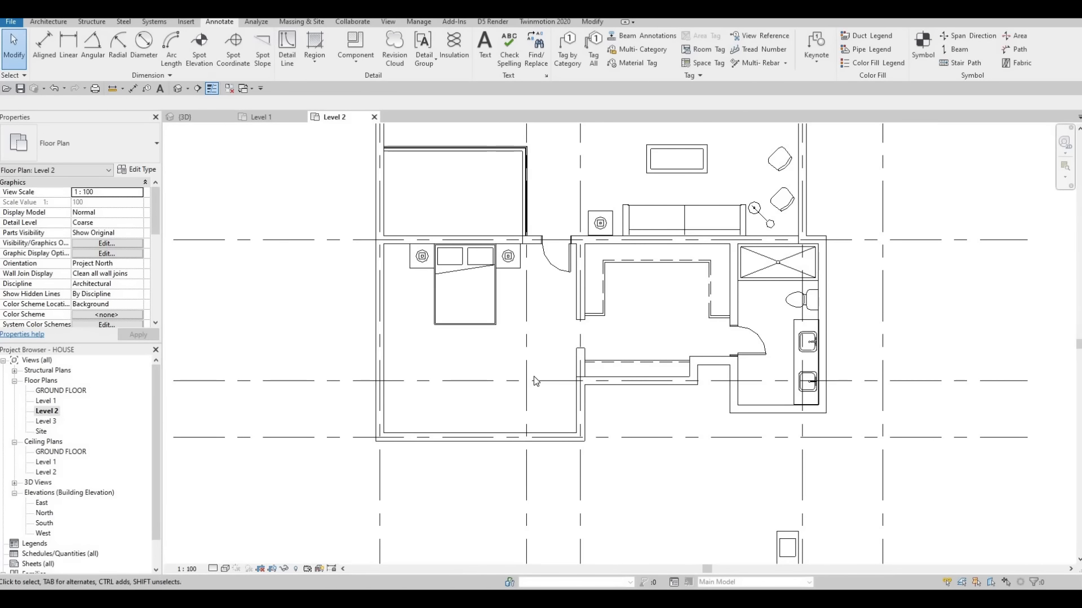
pyautogui.scroll(-1, 535, 388)
pyautogui.press('Escape')
pyautogui.scroll(2, 534, 367)
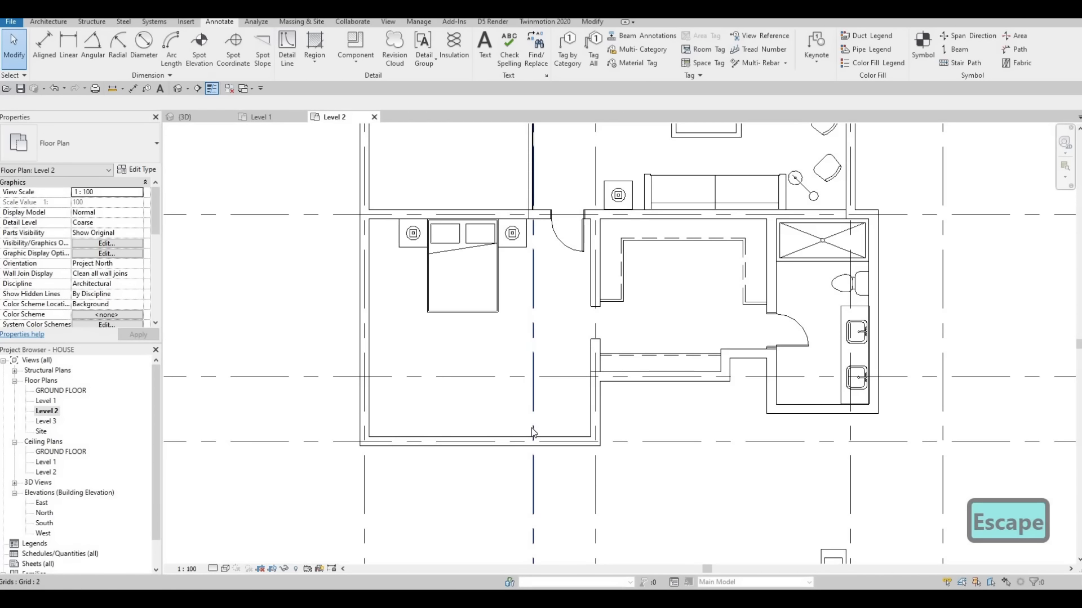
pyautogui.scroll(2, 531, 428)
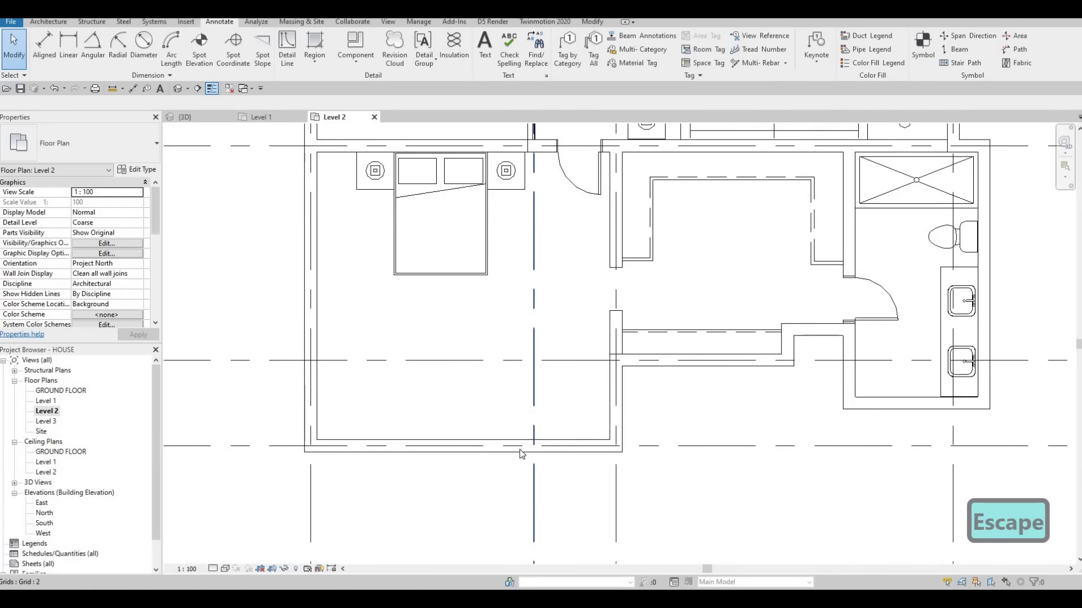
# Step: Extend the exterior wall below the closet to form a corner with the lower-left bedroom's outer left wall using Trim/Extend to Corner
pyautogui.click(584, 448)
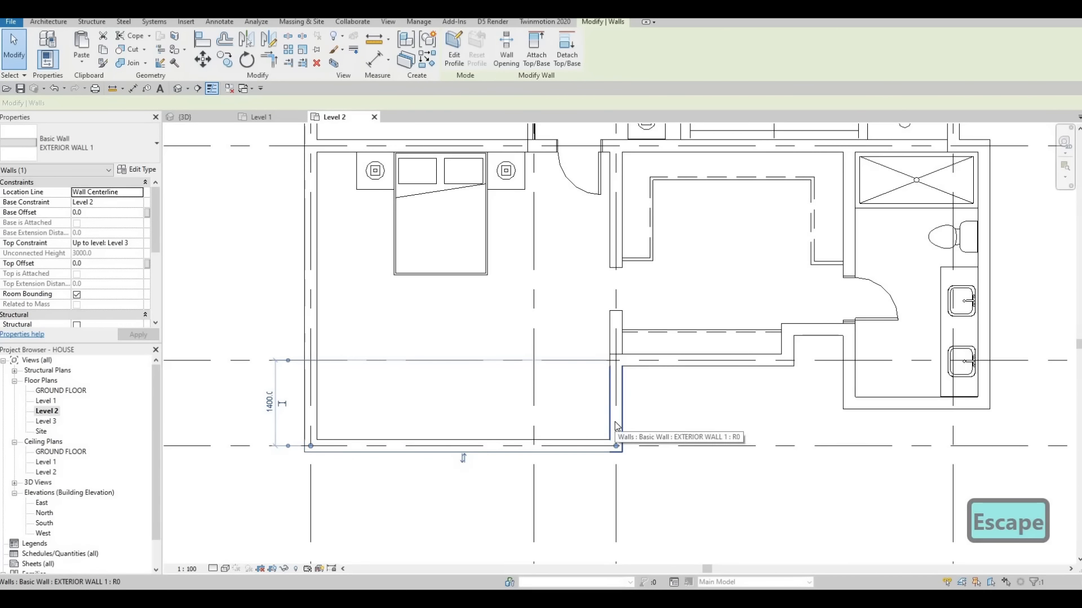
pyautogui.press('Escape')
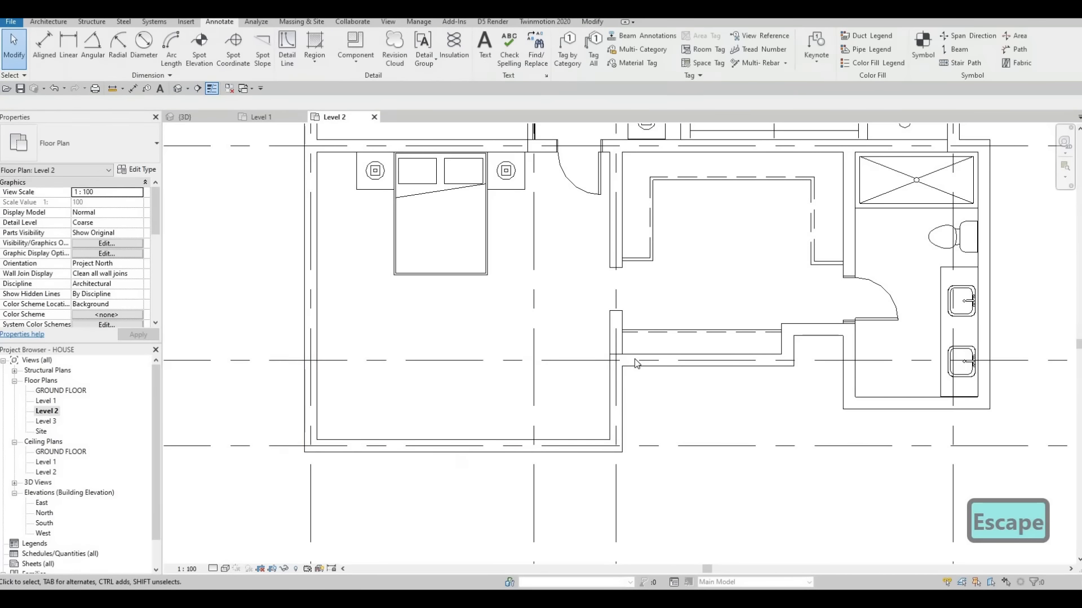
pyautogui.click(637, 363)
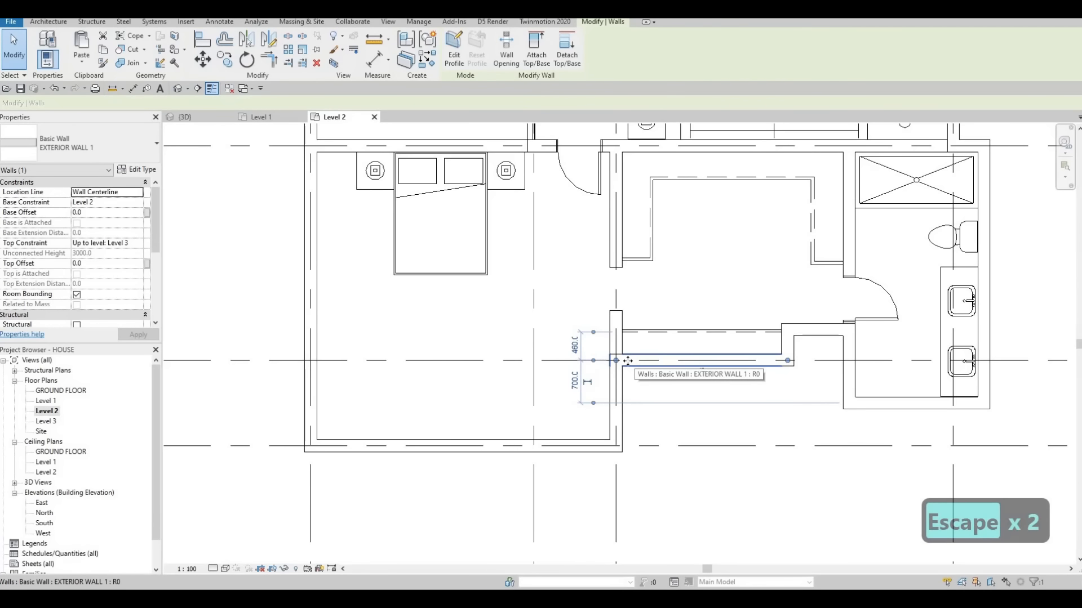
pyautogui.press('t')
pyautogui.press('r')
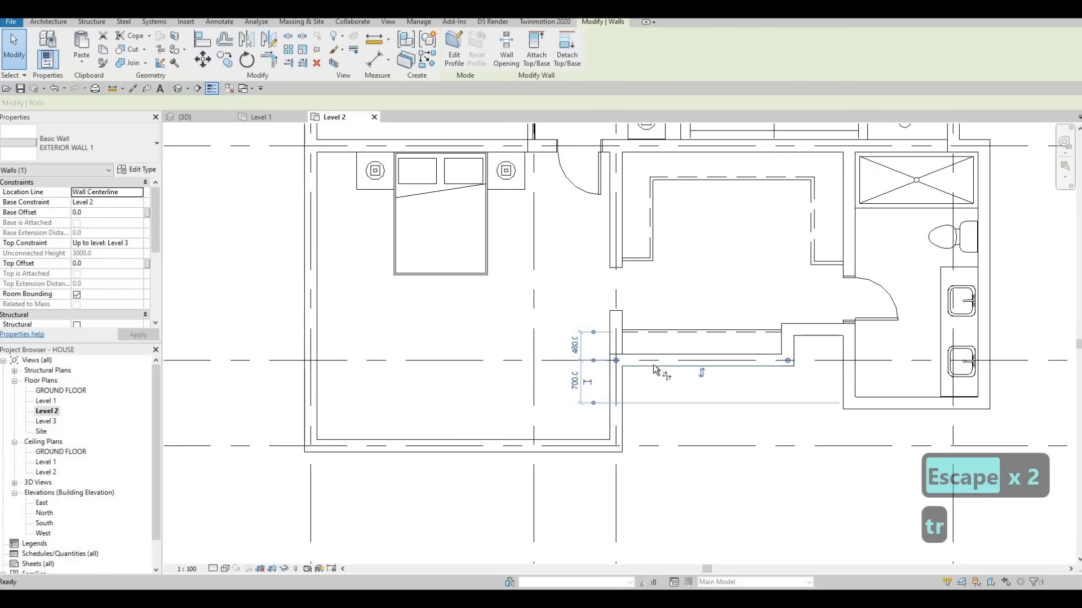
pyautogui.click(653, 364)
pyautogui.click(308, 335)
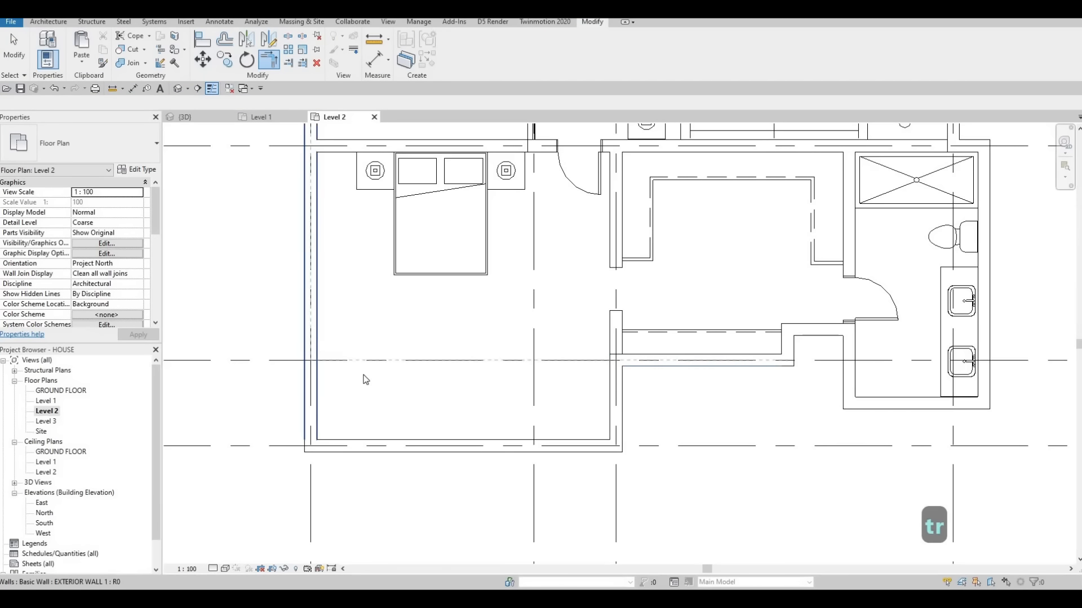
pyautogui.press('Escape')
pyautogui.press('Escape')
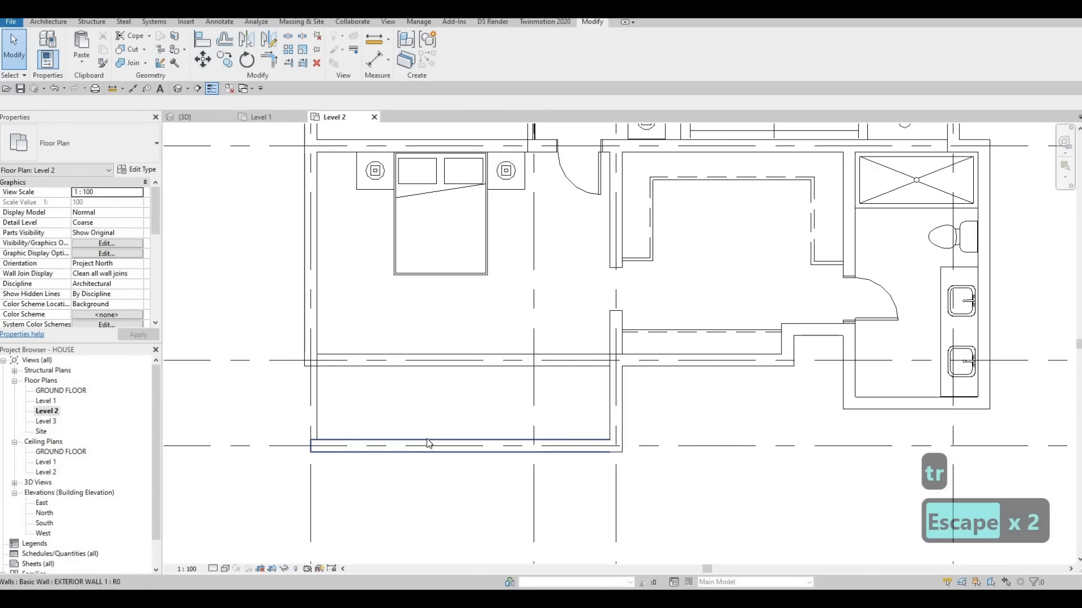
# Step: Delete the lower-left bedroom's old lowest exterior wall and the short side wall beneath the closet corner
pyautogui.click(427, 440)
pyautogui.press('Delete')
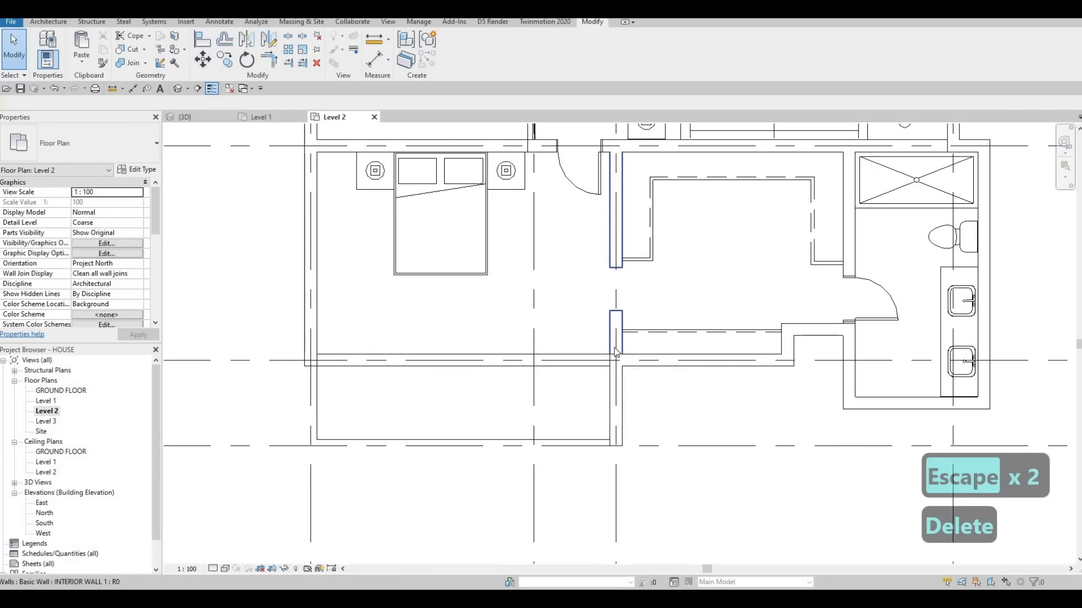
pyautogui.click(611, 373)
pyautogui.press('Delete')
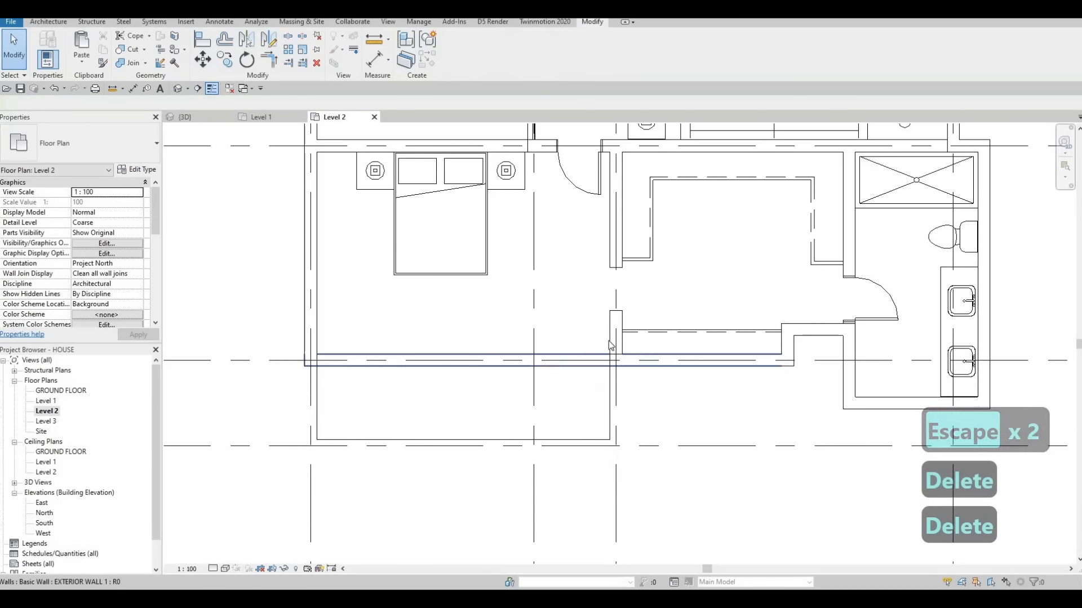
pyautogui.scroll(-1, 445, 431)
pyautogui.press('Escape')
pyautogui.press('Escape')
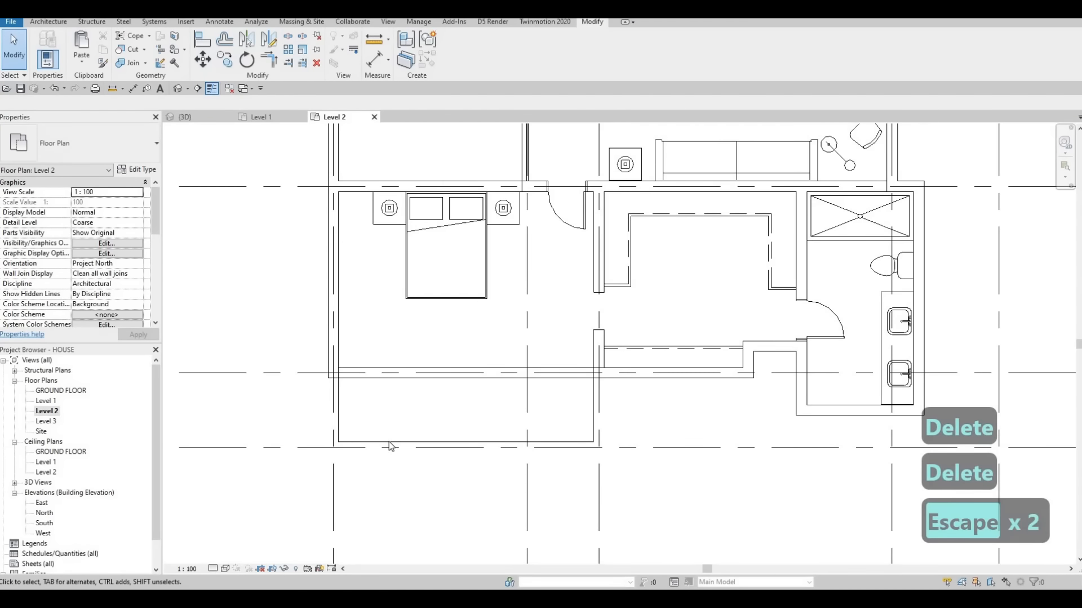
# Step: Draw an L-shaped EXTERIOR WALL 1 bump-out below the bedroom, about 800 mm down and 1400 mm across to grid 1
pyautogui.click(446, 396)
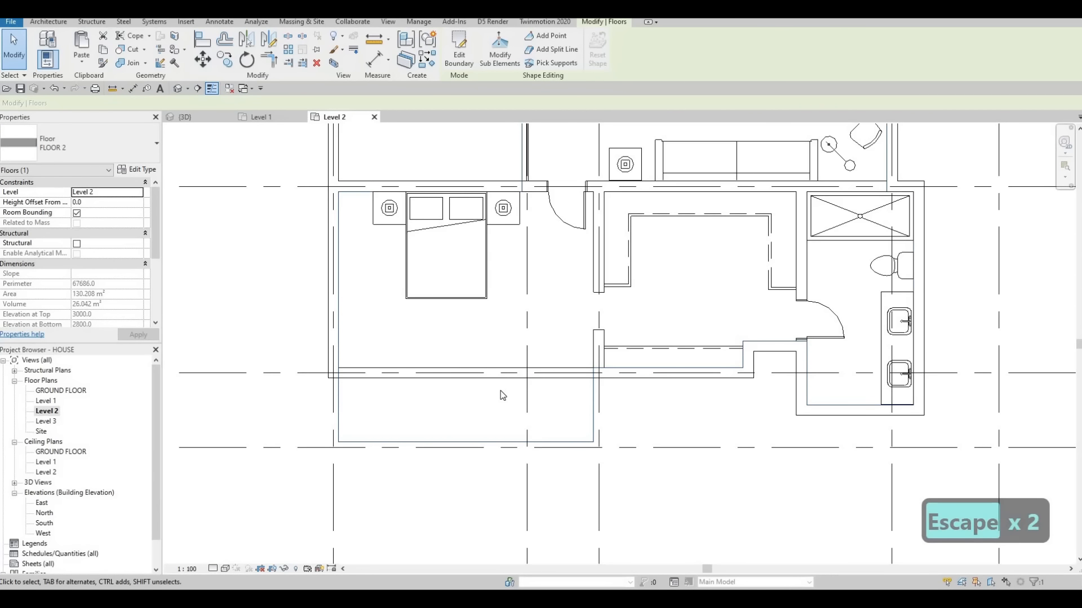
pyautogui.click(365, 376)
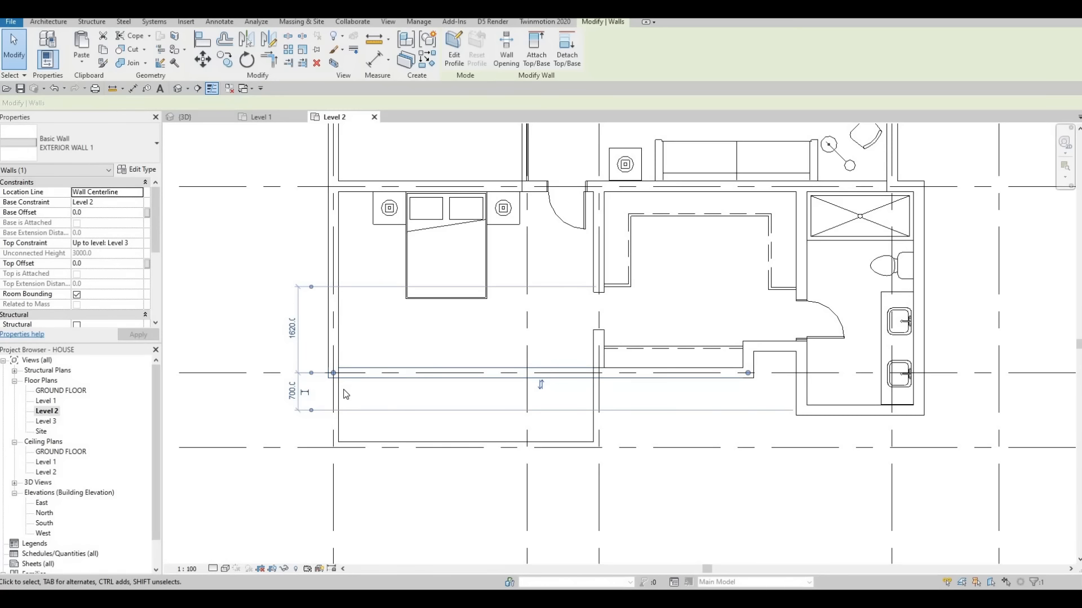
pyautogui.press('c')
pyautogui.press('s')
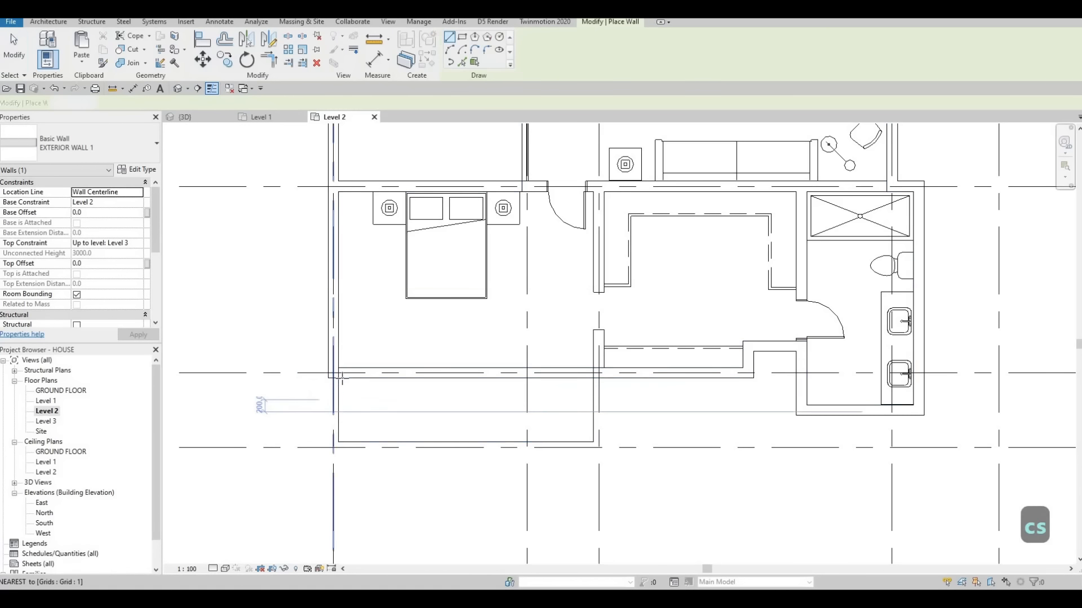
pyautogui.scroll(2, 332, 390)
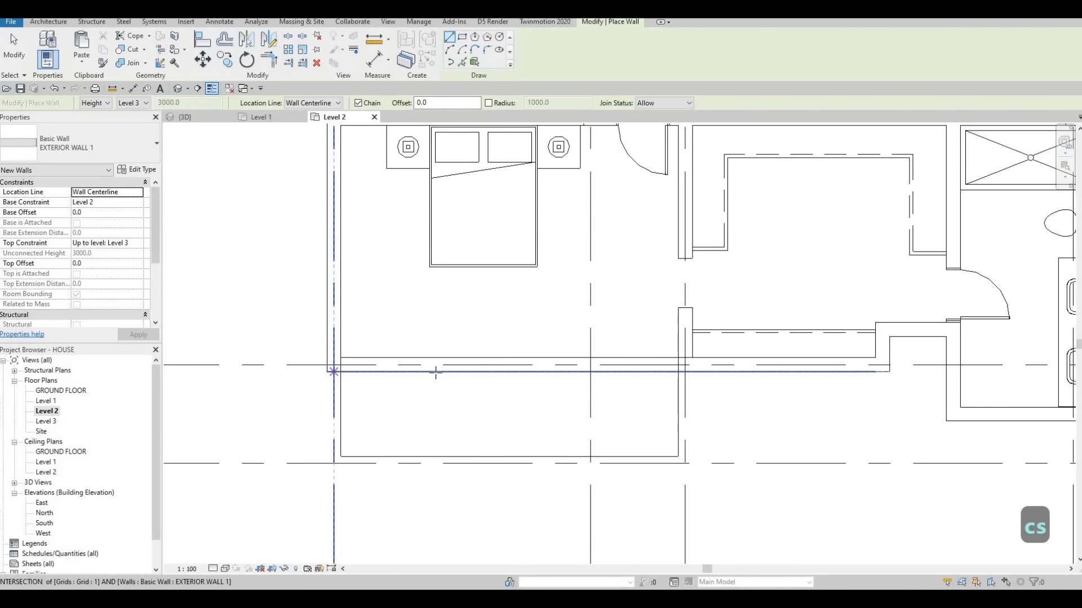
pyautogui.click(433, 396)
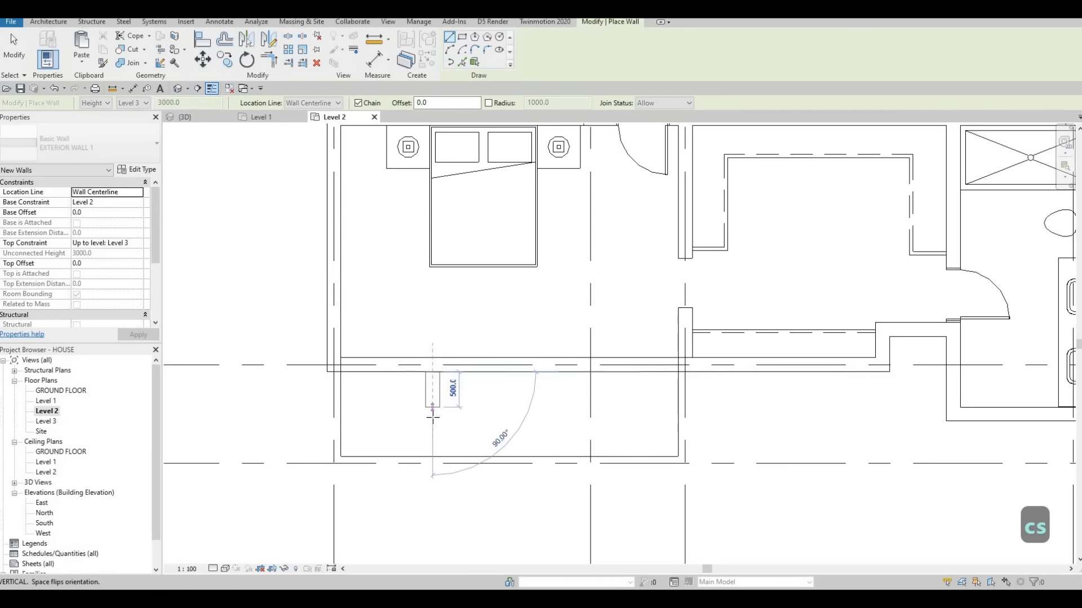
pyautogui.click(329, 418)
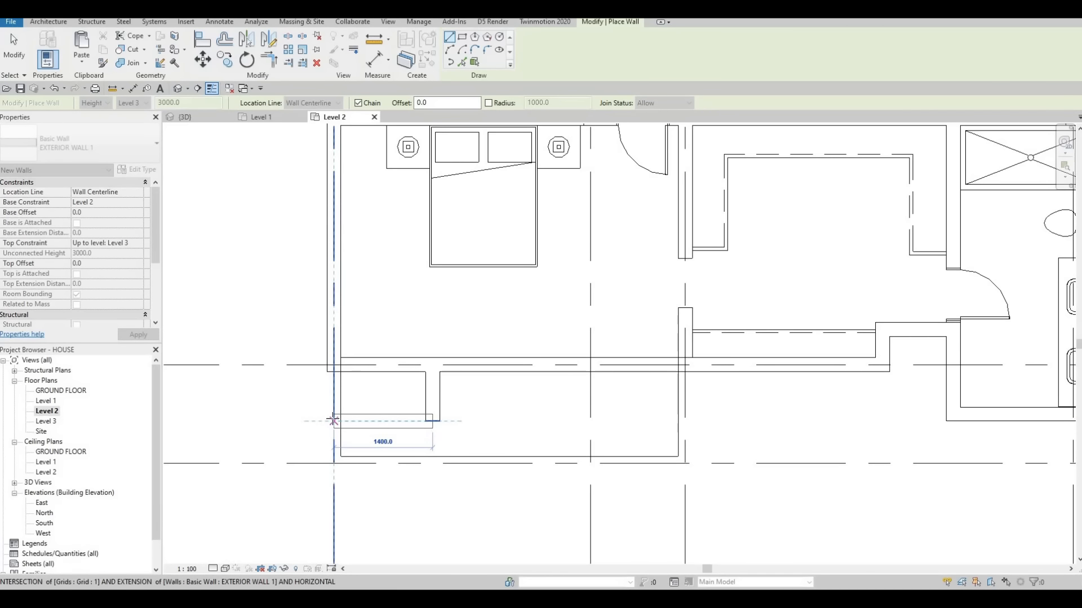
pyautogui.click(334, 421)
pyautogui.press('Escape')
pyautogui.press('Escape')
pyautogui.press('Escape')
pyautogui.press('Escape')
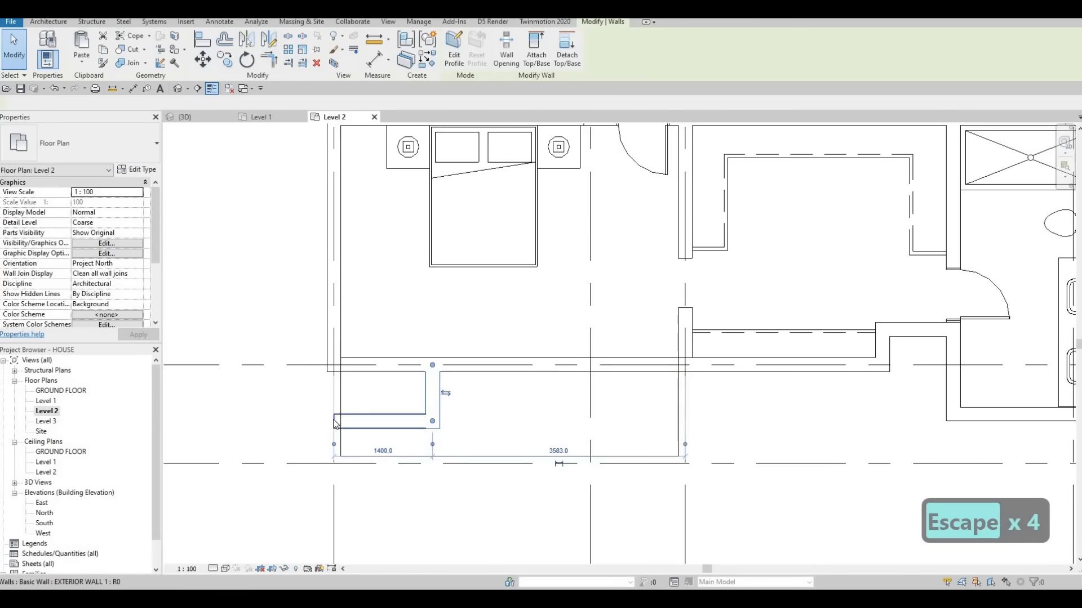
pyautogui.press('Escape')
pyautogui.press('Escape')
# Step: Trim the bedroom's outer left wall and the bump-out's lower wall into a clean corner
pyautogui.press('t')
pyautogui.press('r')
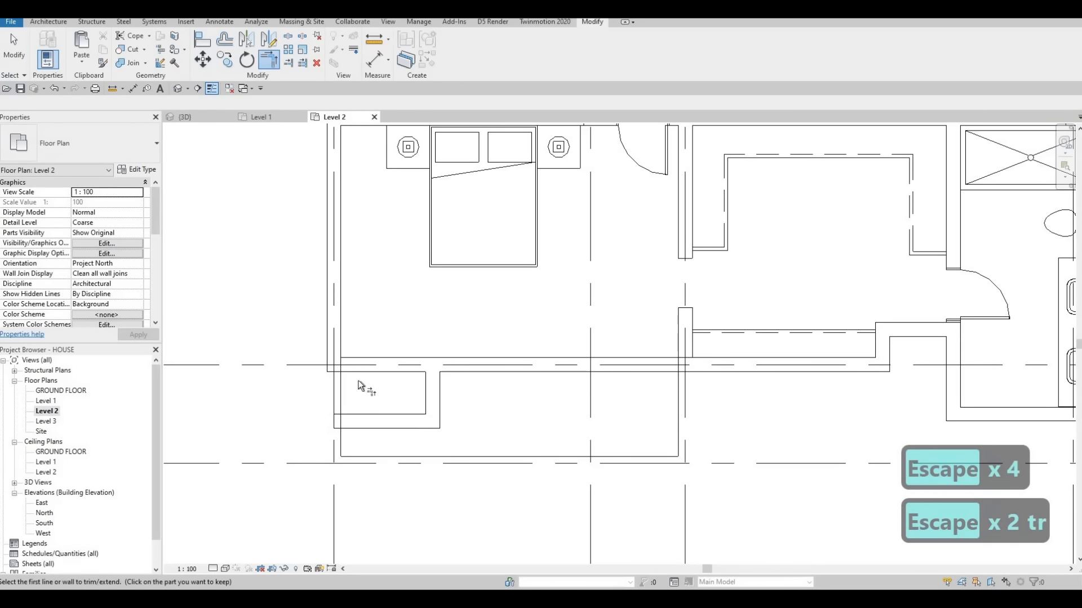
pyautogui.click(336, 343)
pyautogui.click(374, 426)
pyautogui.press('Escape')
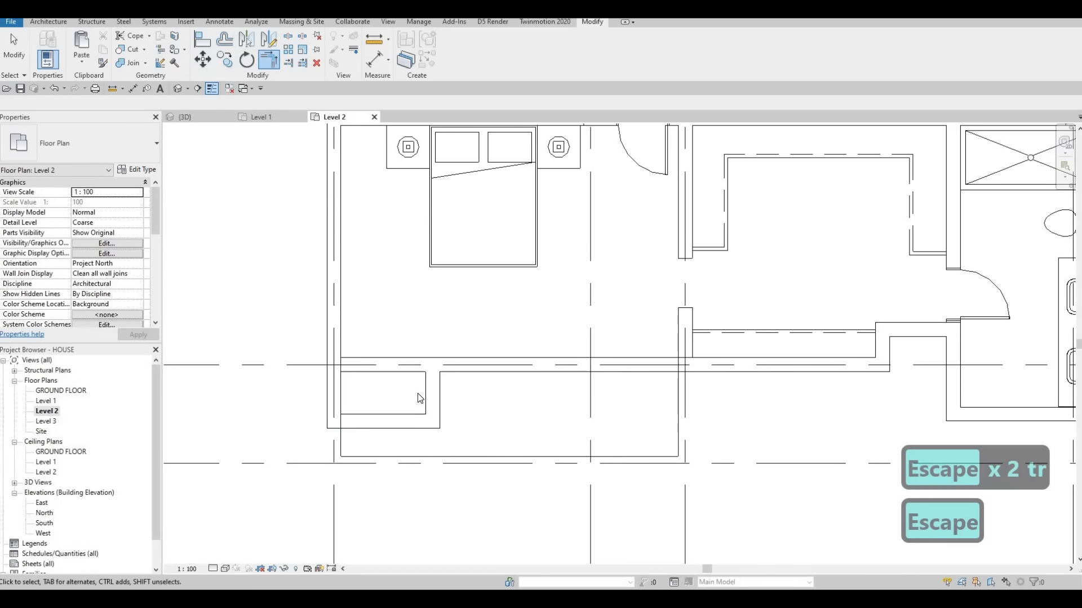
pyautogui.press('Escape')
# Step: Trim the bump-out's short side wall to the long wall beneath the bedroom, removing the wall piece across the bump-out
pyautogui.press('t')
pyautogui.press('r')
pyautogui.click(436, 387)
pyautogui.click(455, 370)
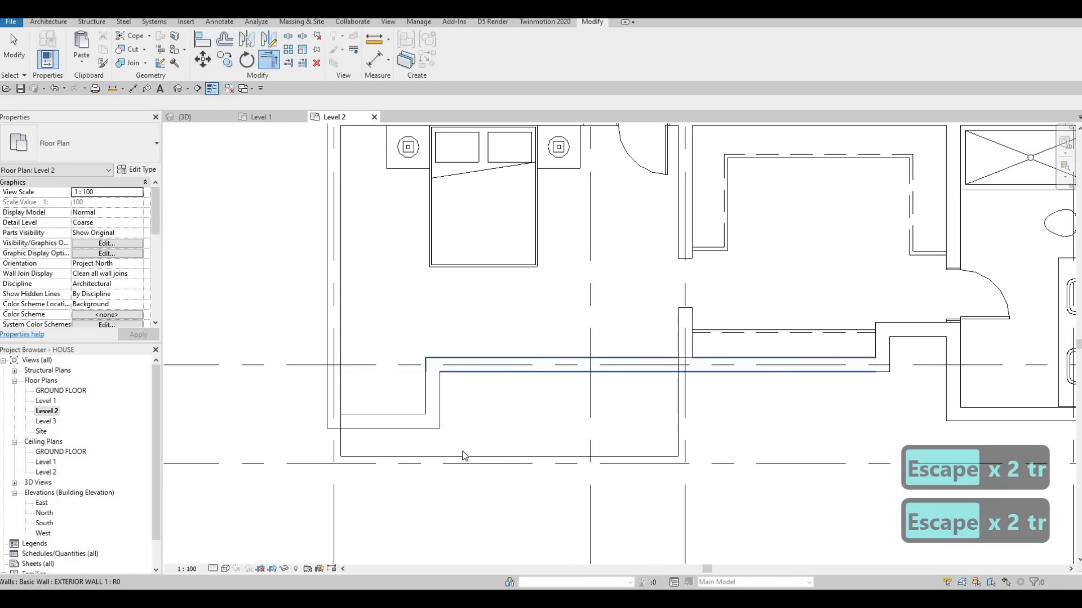
pyautogui.press('Escape')
pyautogui.press('Escape')
# Step: Edit the Level 2 floor's boundary and add sketch lines picked from the inner faces of the bump-out's side and lower walls
pyautogui.click(462, 455)
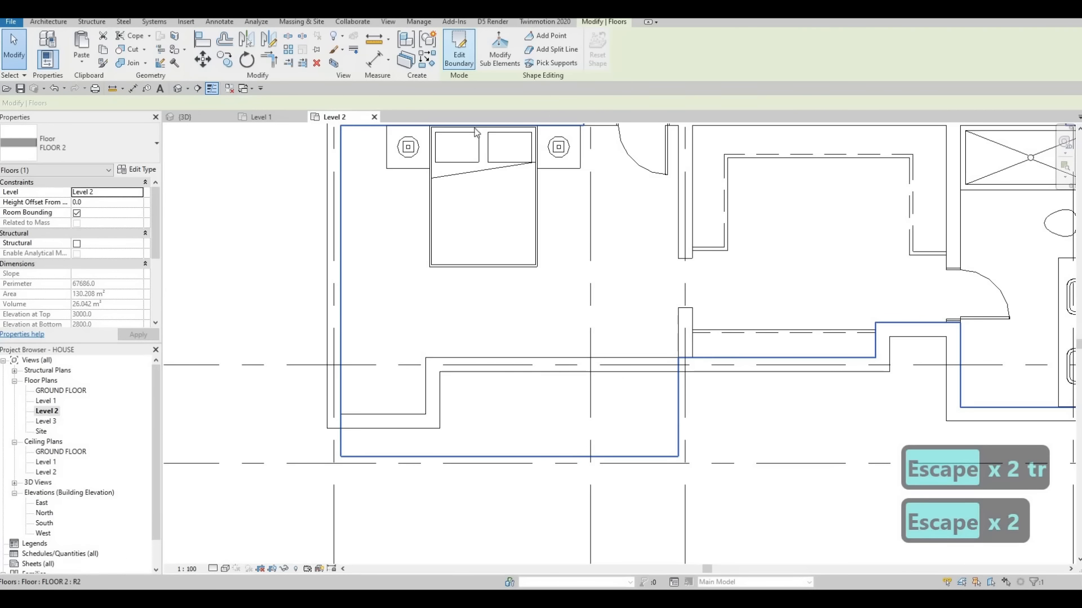
pyautogui.doubleClick(487, 363)
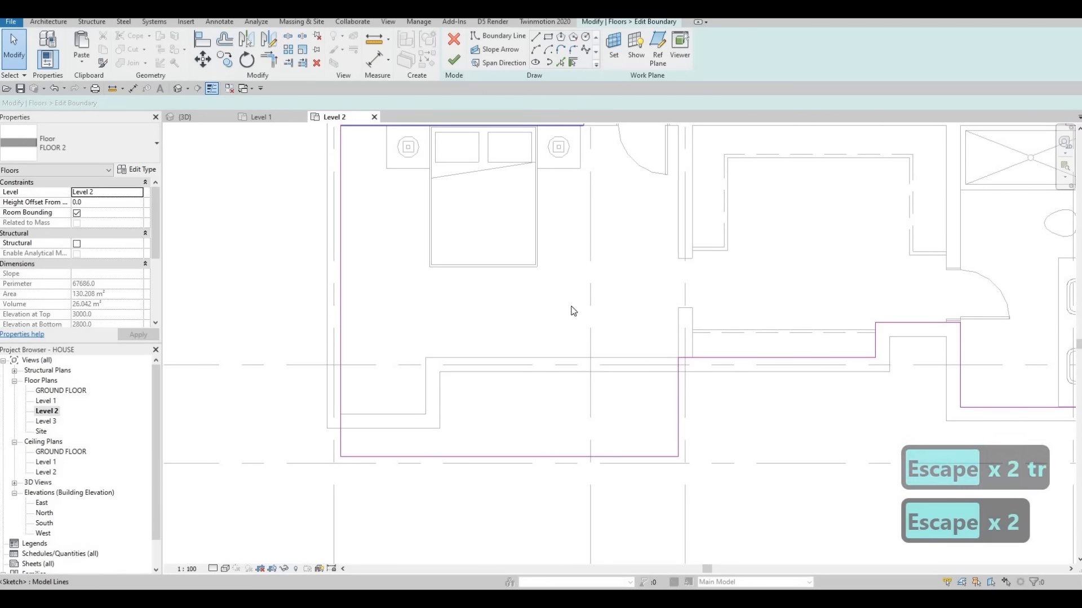
pyautogui.press('p')
pyautogui.press('l')
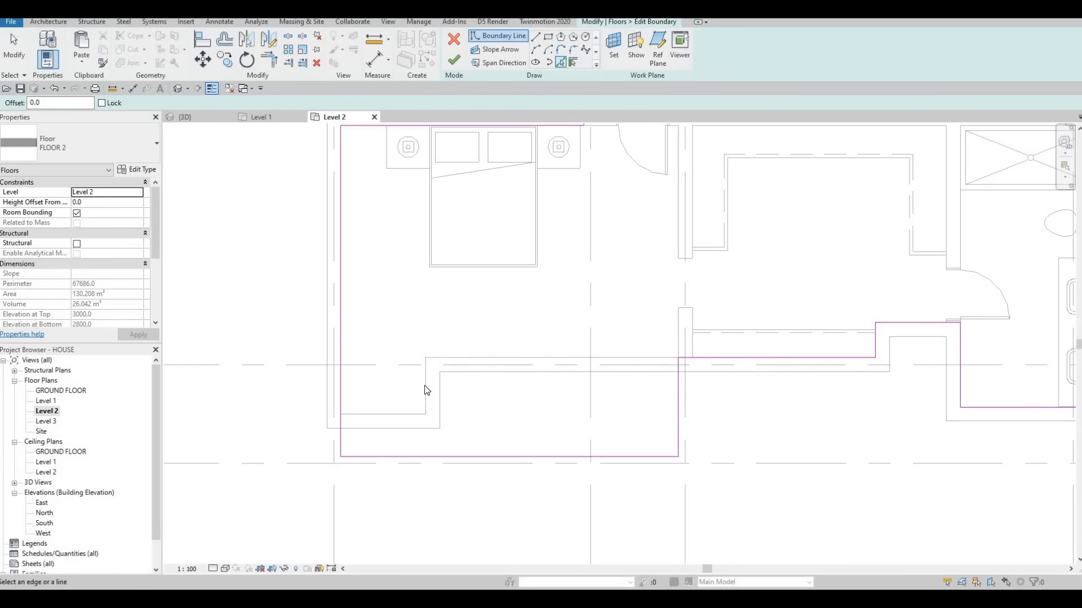
pyautogui.press('Escape')
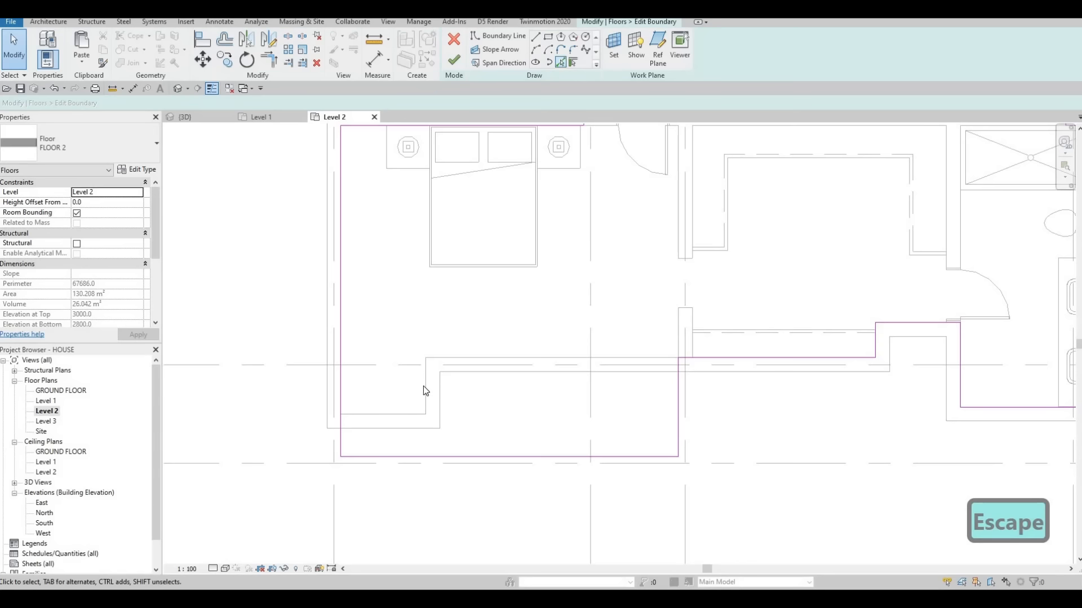
pyautogui.press('p')
pyautogui.press('l')
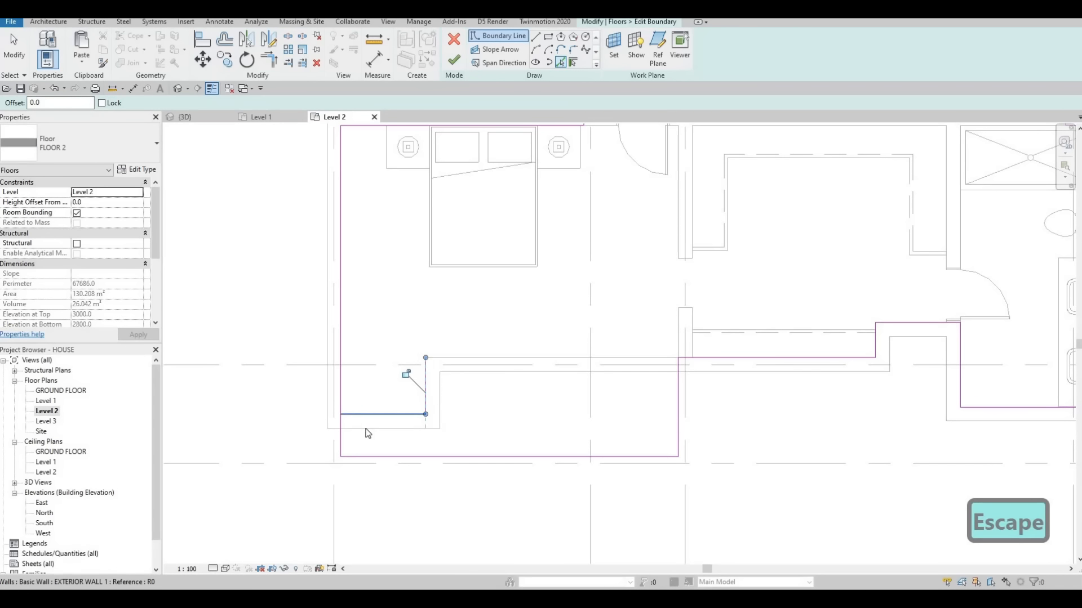
pyautogui.press('Escape')
pyautogui.press('Escape')
# Step: Trim the new floor boundary lines to the outer left boundary line and to the line along the closet's lower wall
pyautogui.press('t')
pyautogui.press('r')
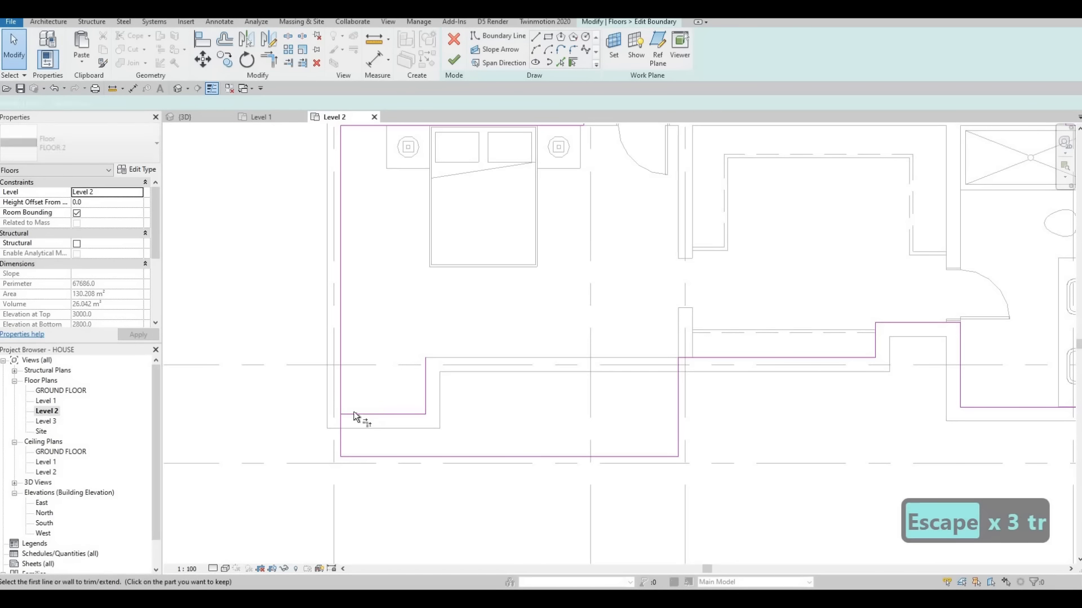
pyautogui.click(420, 377)
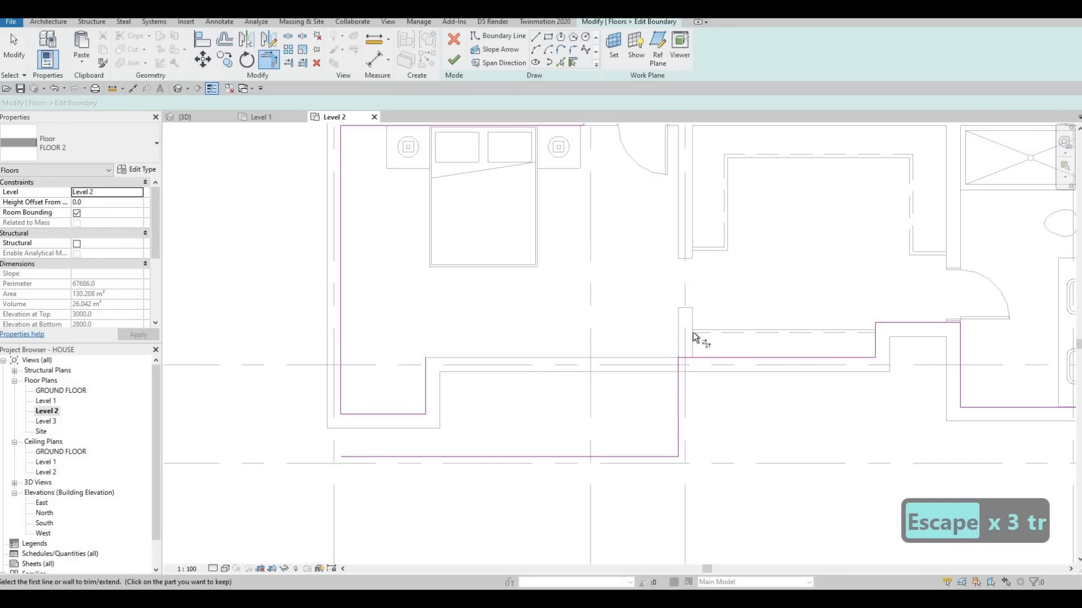
pyautogui.click(706, 355)
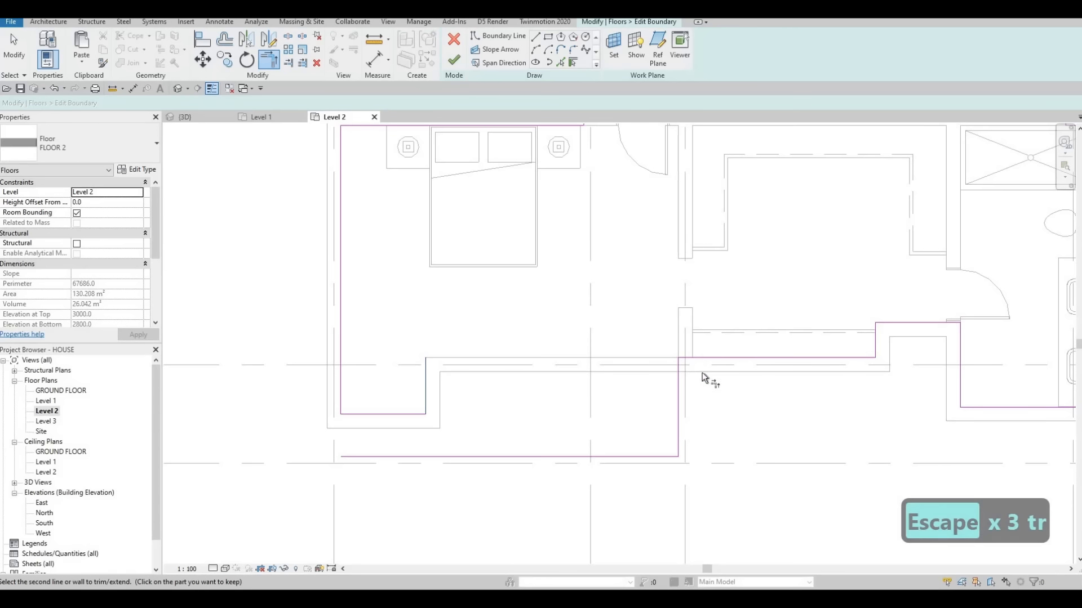
# Step: Delete the leftover boundary lines of the old bedroom outline and finish the floor sketch without attaching the walls
pyautogui.press('Escape')
pyautogui.press('Escape')
pyautogui.press('Tab')
pyautogui.click(678, 397)
pyautogui.press('Delete')
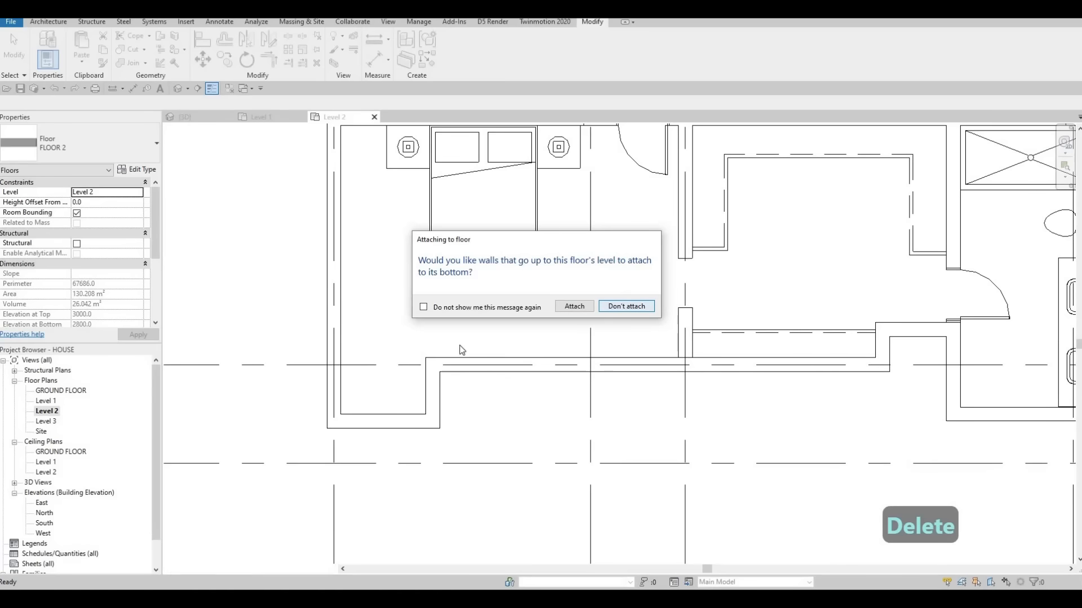
pyautogui.moveTo(592, 349); pyautogui.dragTo(404, 376, button='middle')
pyautogui.scroll(-3, 504, 354)
pyautogui.press('Escape')
# Step: Examine the reshaped bump-out walls of the lower-left bedroom, their spacing to the grids, and the surrounding Level 2 layout
pyautogui.scroll(3, 414, 383)
pyautogui.moveTo(549, 389); pyautogui.dragTo(512, 405, button='middle')
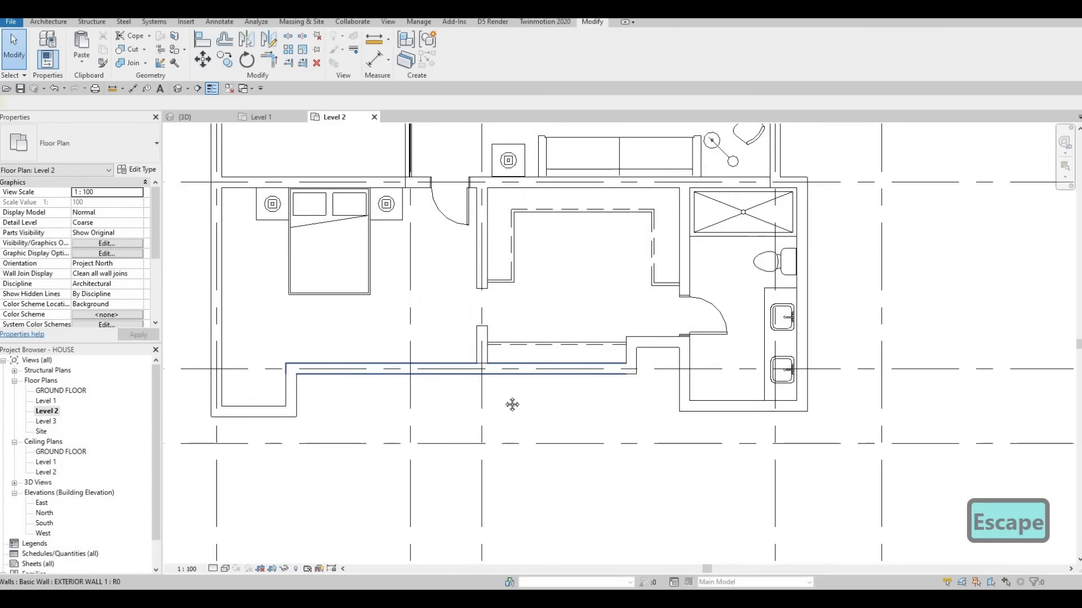
pyautogui.moveTo(520, 363); pyautogui.dragTo(582, 369, button='middle')
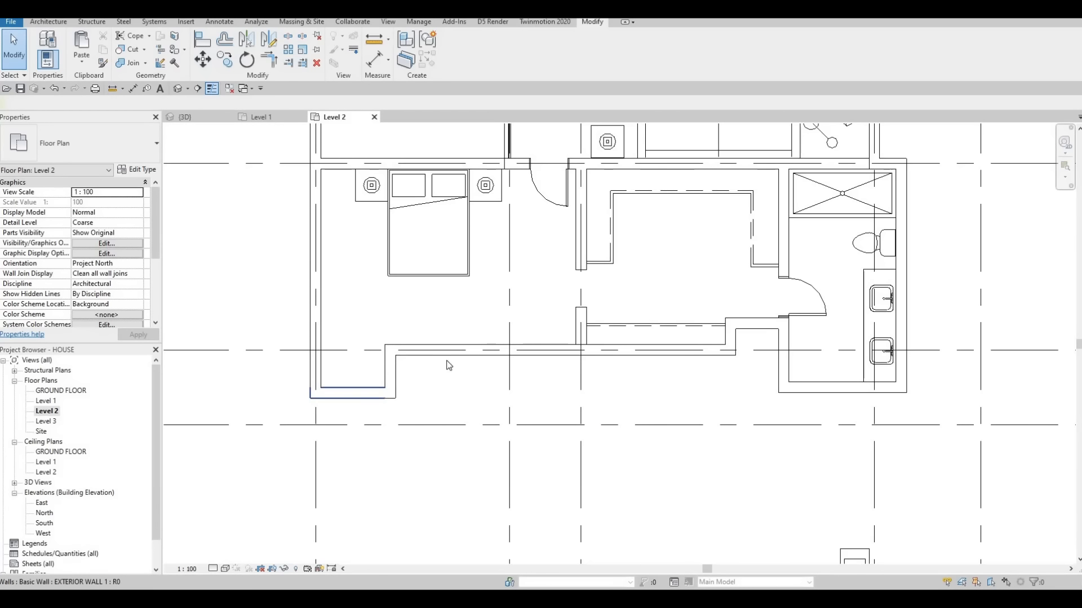
pyautogui.moveTo(482, 352); pyautogui.dragTo(494, 320, button='middle')
pyautogui.scroll(-1, 494, 320)
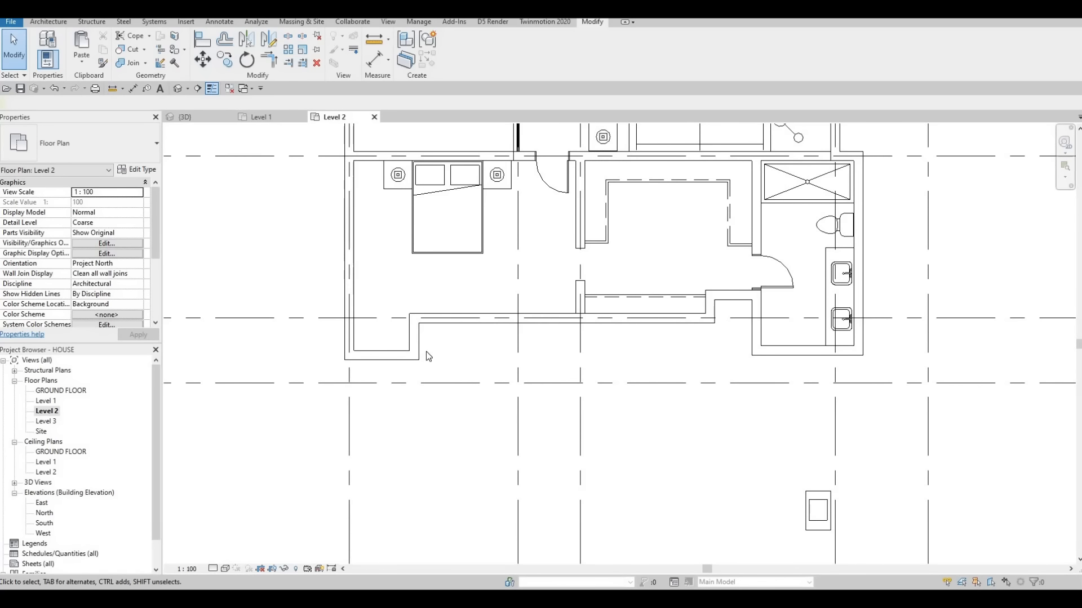
pyautogui.scroll(2, 377, 361)
pyautogui.click(363, 359)
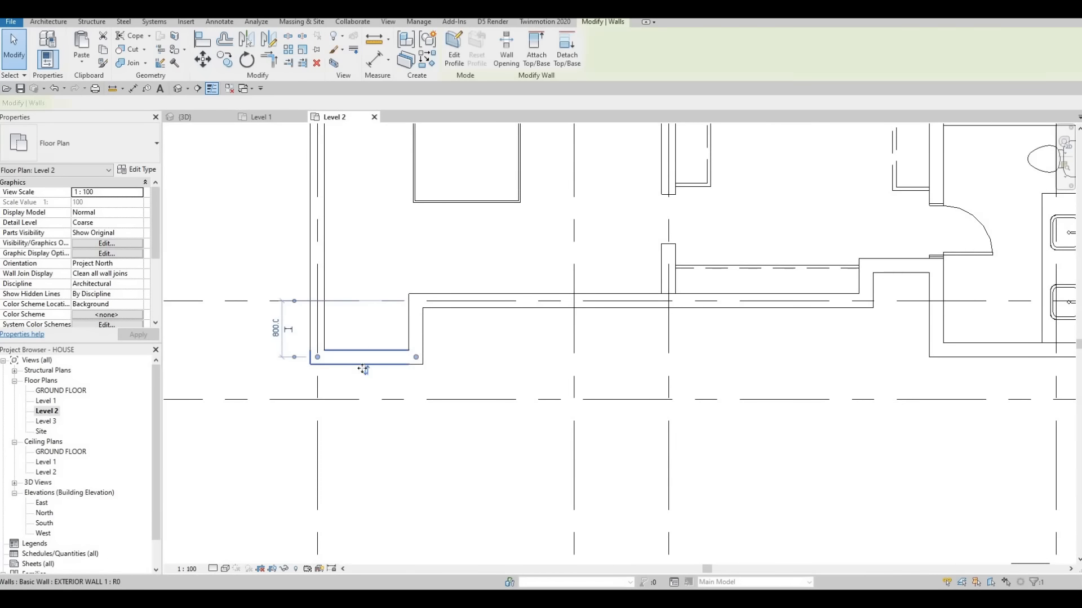
pyautogui.moveTo(362, 394); pyautogui.dragTo(369, 344)
pyautogui.press('Escape')
pyautogui.press('Escape')
pyautogui.press('Escape')
pyautogui.scroll(-3, 397, 361)
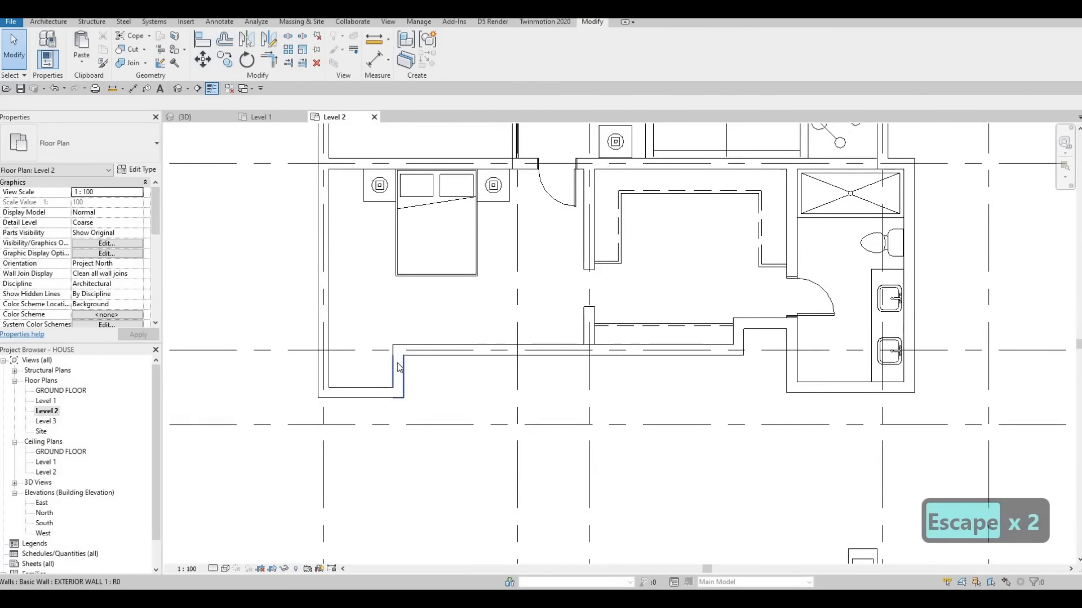
pyautogui.scroll(-2, 397, 371)
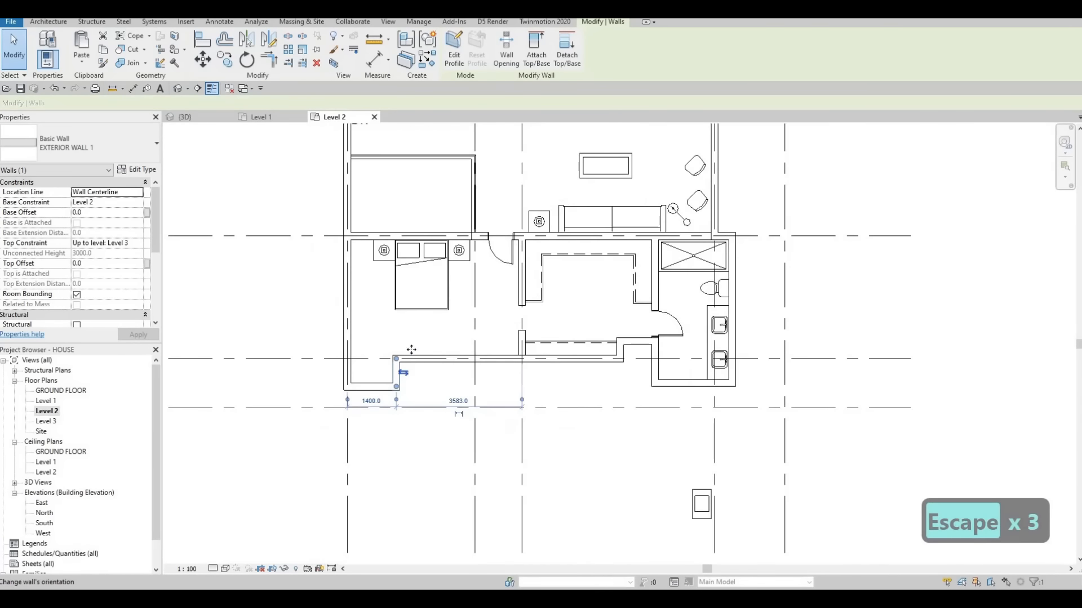
pyautogui.scroll(2, 398, 366)
pyautogui.scroll(-4, 397, 356)
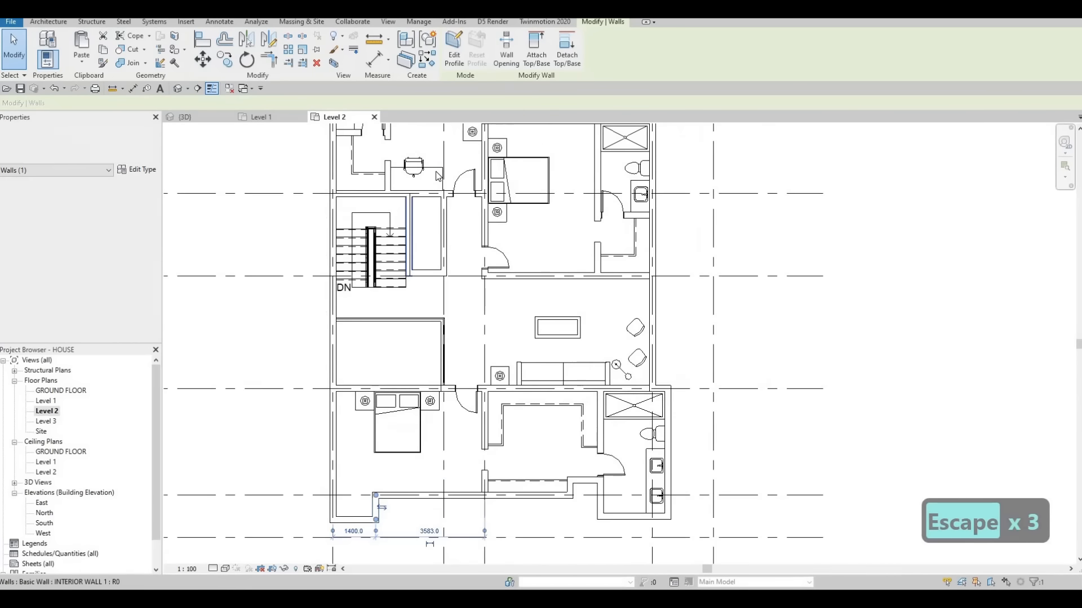
# Step: Place a matching 1525 x 762 mm desk in the bump-out of the lower-left bedroom, like the one in the upper-left bedroom
pyautogui.press('Escape')
pyautogui.click(438, 180)
pyautogui.press('c')
pyautogui.press('s')
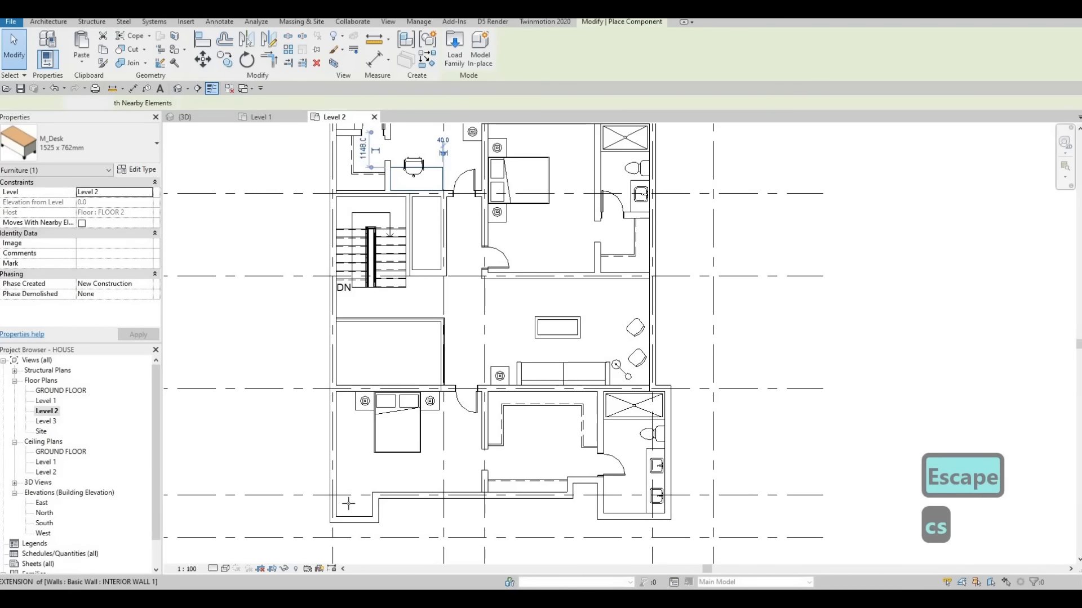
pyautogui.scroll(4, 389, 456)
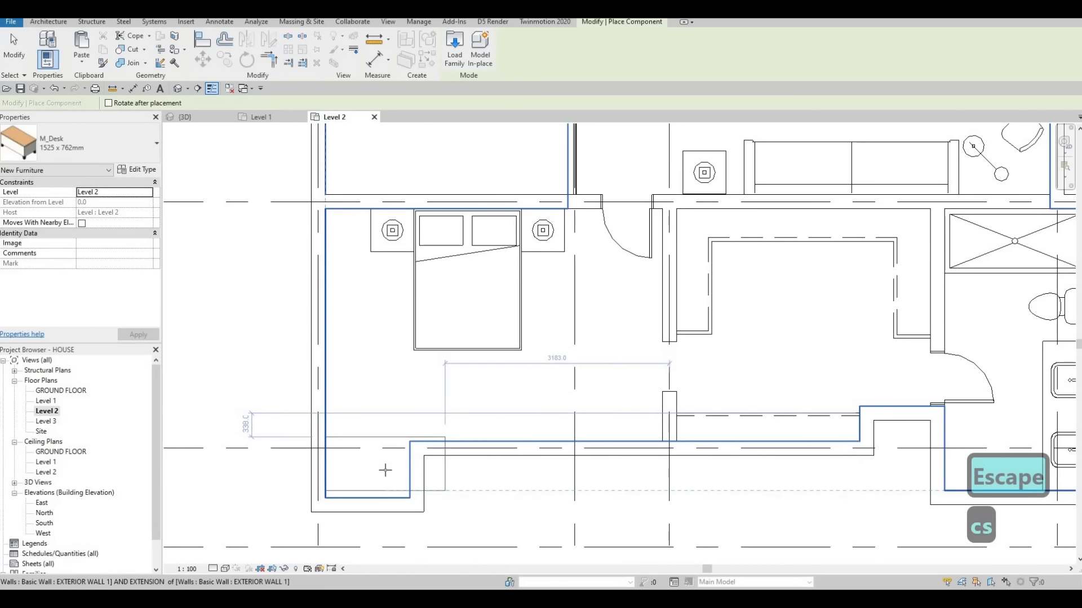
pyautogui.press('Escape')
pyautogui.press('Escape')
pyautogui.press('Escape')
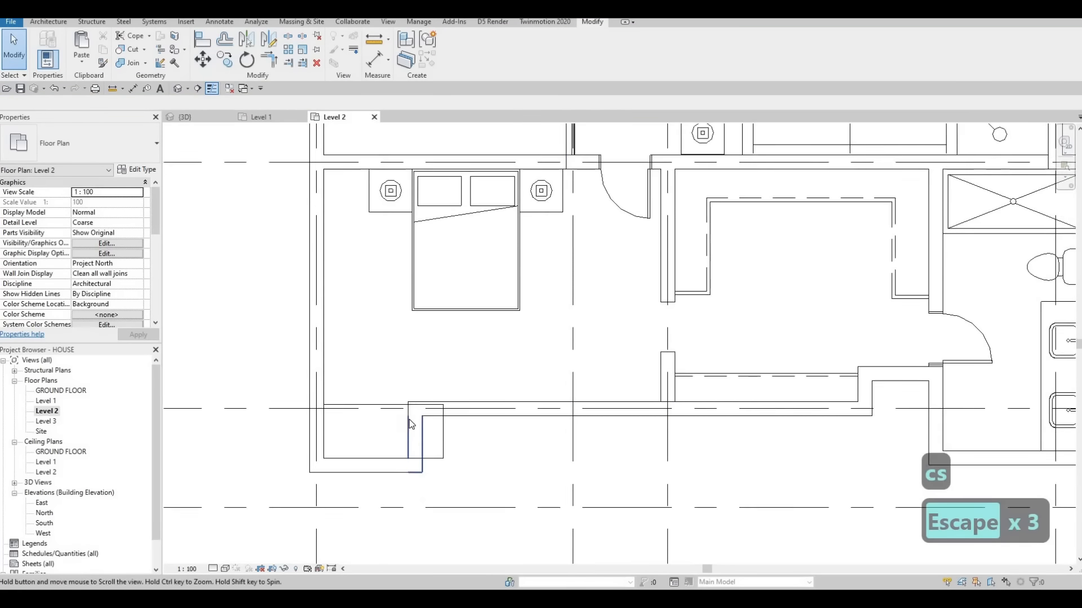
# Step: Move the bump-out's right side wall to 1900 mm from the outer left grid line
pyautogui.click(413, 418)
pyautogui.moveTo(460, 419); pyautogui.dragTo(447, 418)
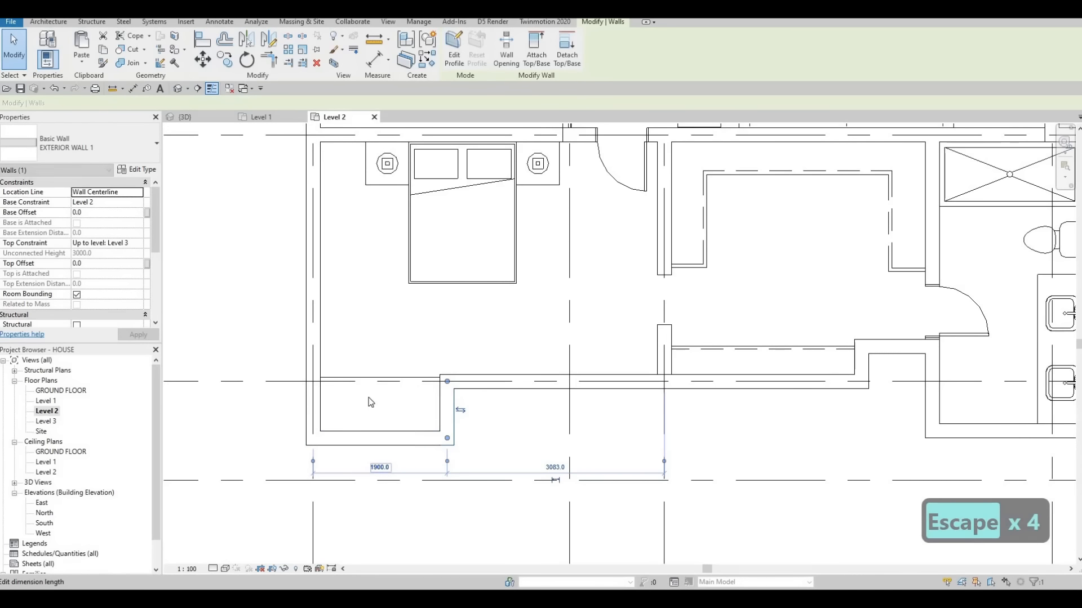
pyautogui.scroll(-3, 338, 445)
pyautogui.press('Escape')
# Step: Place a matching M_Chair-Executive at the midpoint of the new desk's upper edge in the lower-left bedroom's bump-out
pyautogui.moveTo(354, 303); pyautogui.dragTo(333, 477, button='middle')
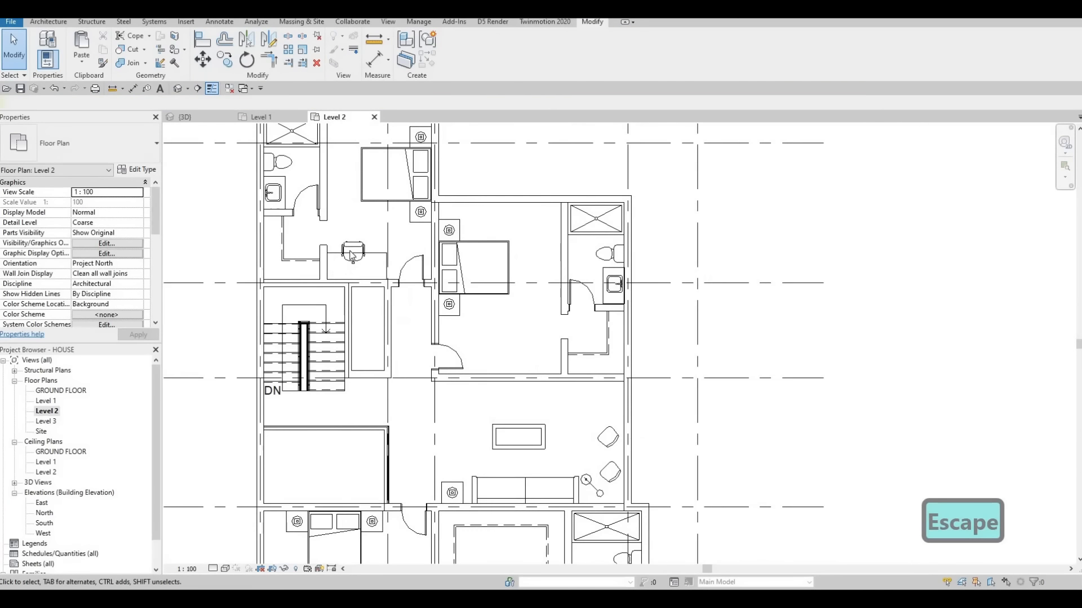
pyautogui.press('Escape')
pyautogui.press('Escape')
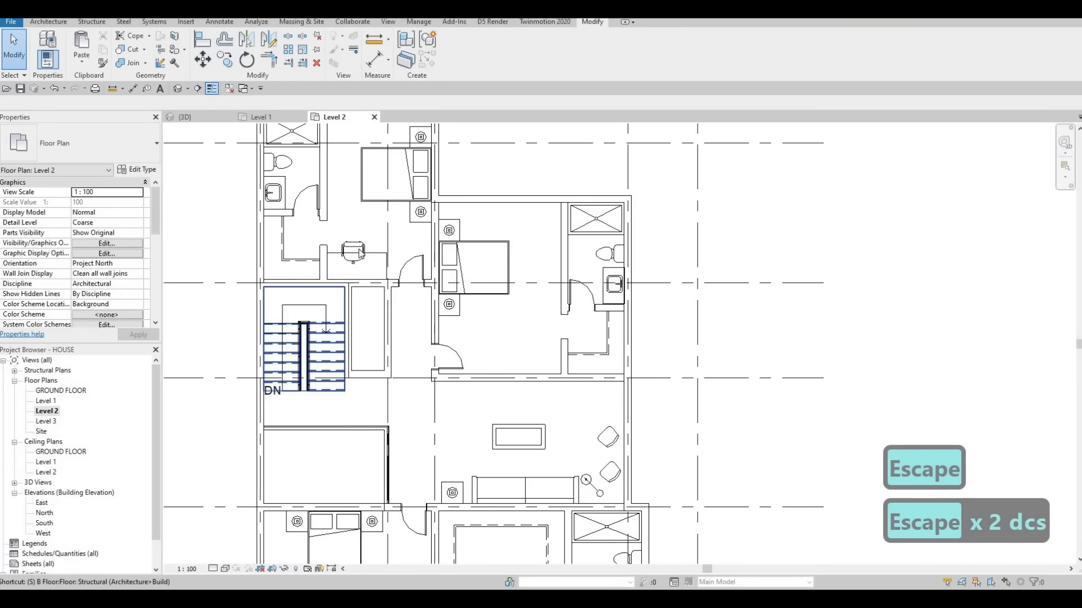
pyautogui.press('Escape')
pyautogui.press('Escape')
pyautogui.click(356, 253)
pyautogui.press('c')
pyautogui.press('s')
pyautogui.scroll(-2, 351, 395)
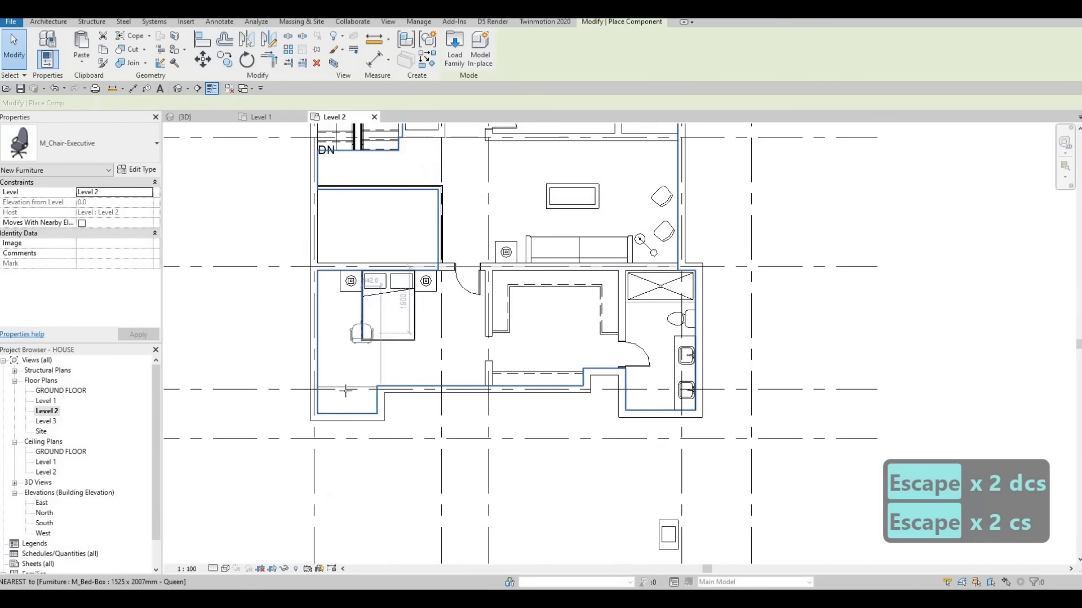
pyautogui.scroll(6, 338, 395)
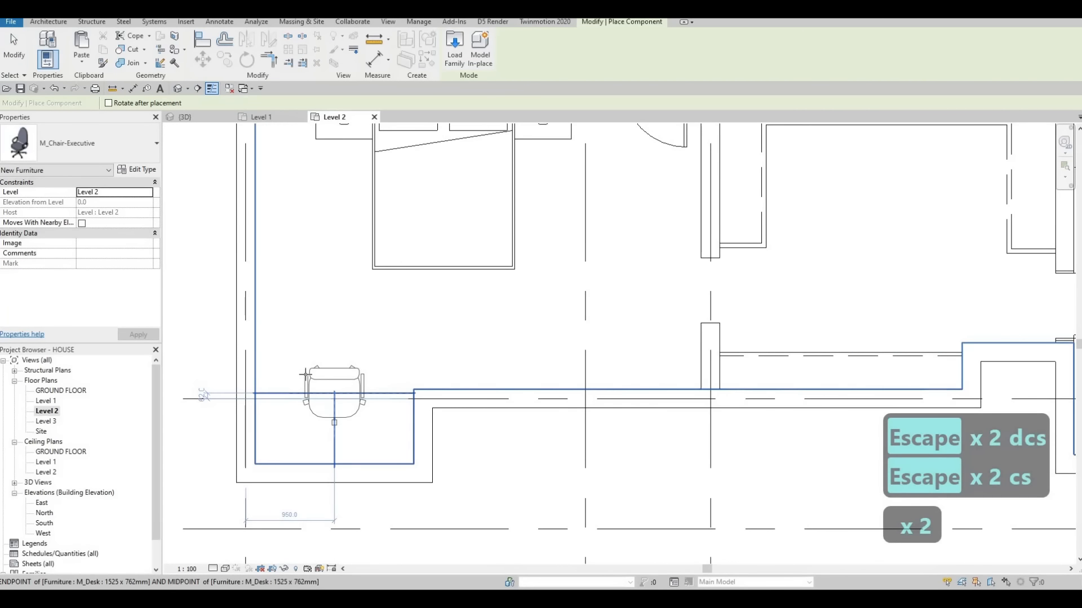
pyautogui.click(337, 395)
pyautogui.press('Escape')
pyautogui.press('Escape')
pyautogui.press('Escape')
pyautogui.scroll(-3, 334, 367)
pyautogui.scroll(2, 334, 360)
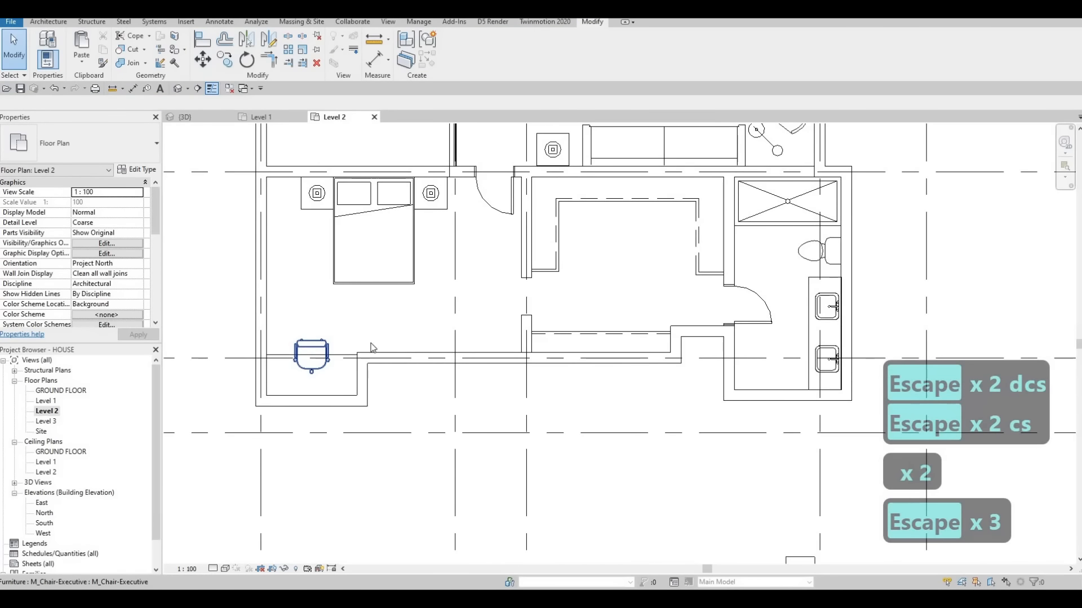
# Step: Move the bump-out's lower wall down onto the next horizontal grid line, 1400 mm below the grid through the main lower wall
pyautogui.scroll(-2, 394, 395)
pyautogui.press('Escape')
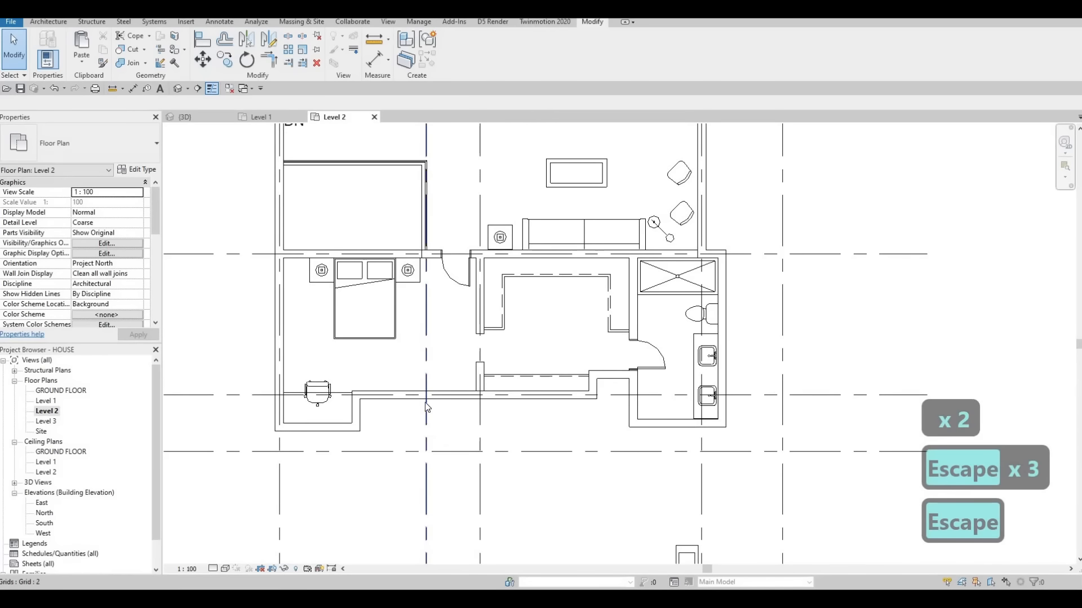
pyautogui.moveTo(377, 408); pyautogui.dragTo(379, 378, button='middle')
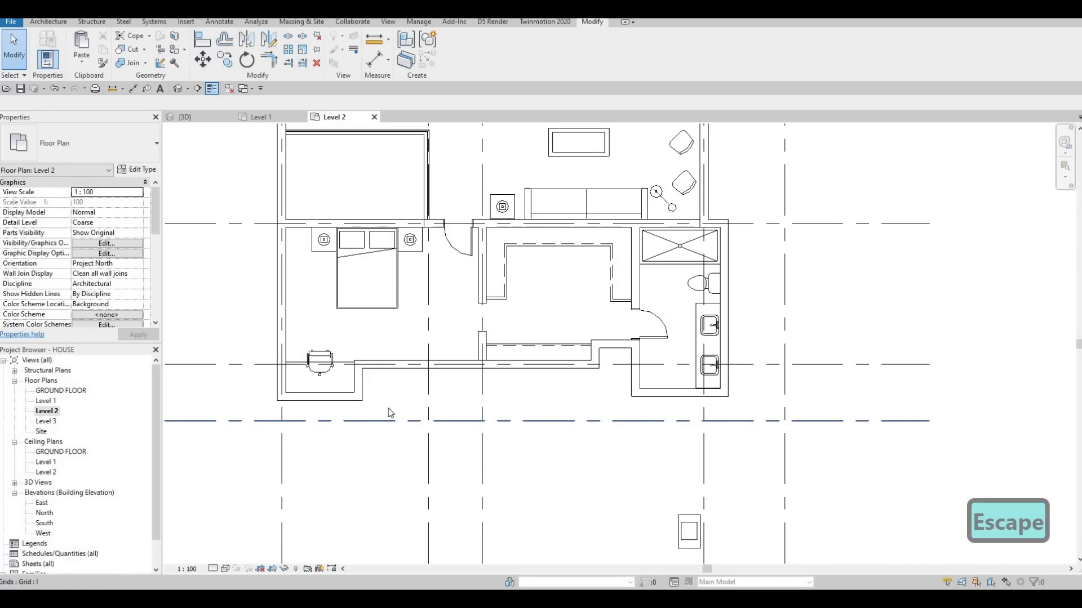
pyautogui.moveTo(467, 406); pyautogui.dragTo(471, 391, button='middle')
pyautogui.scroll(-2, 401, 386)
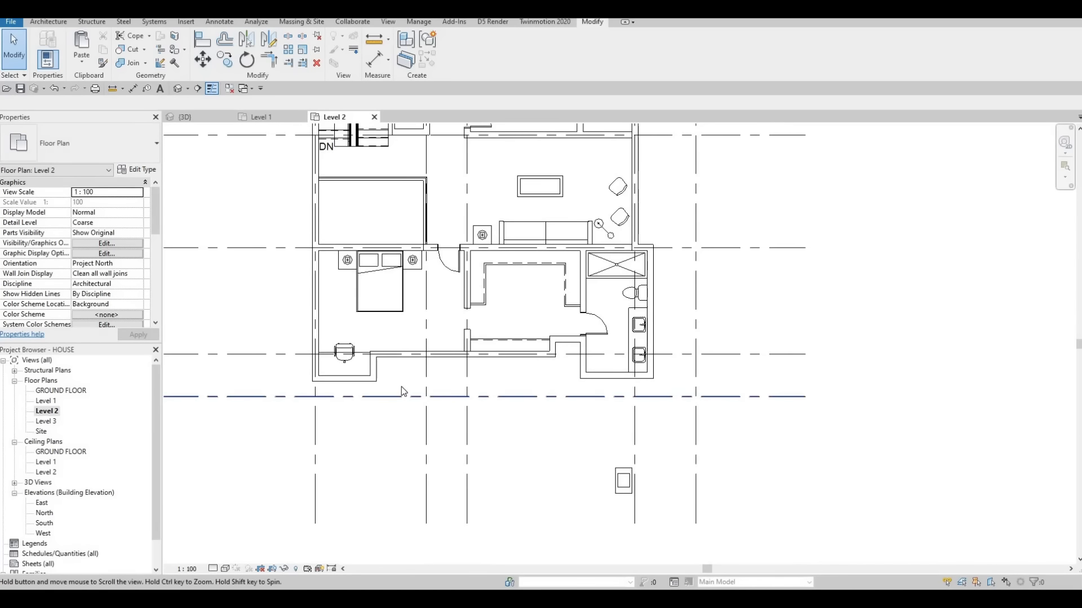
pyautogui.scroll(2, 393, 361)
pyautogui.press('Escape')
pyautogui.click(389, 357)
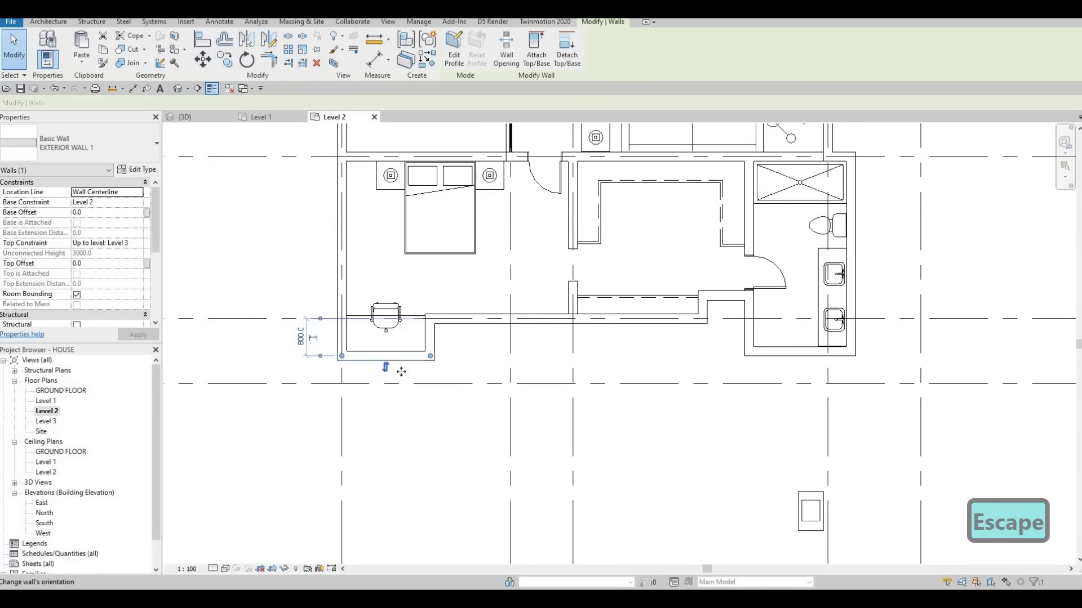
pyautogui.moveTo(401, 382); pyautogui.dragTo(401, 383)
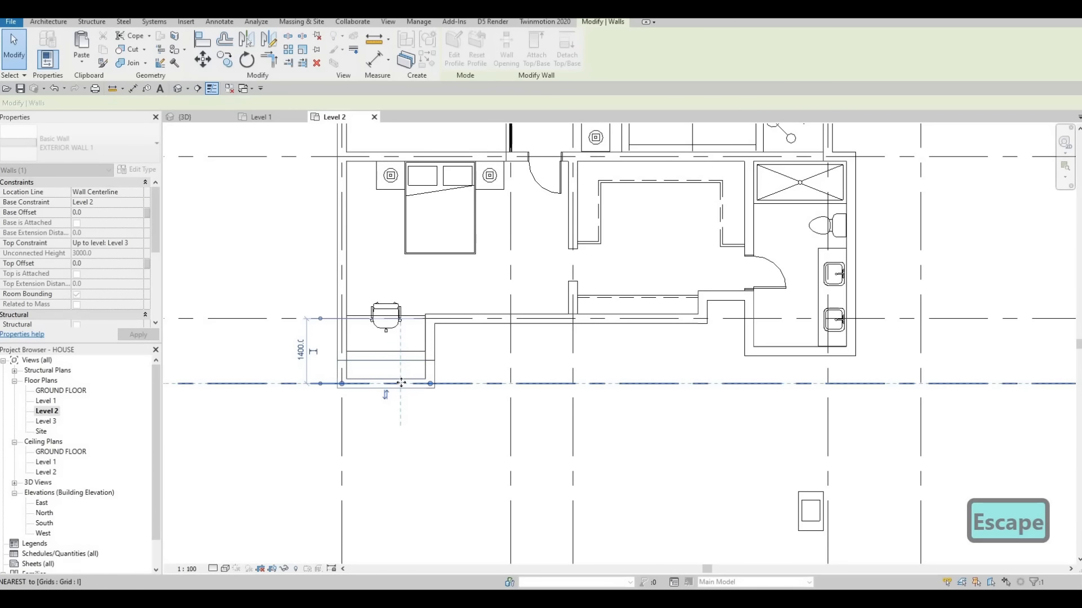
# Step: Select the bump-out's desk and chair together and move them down towards the inner face of the relocated lower wall
pyautogui.press('Escape')
pyautogui.click(393, 313)
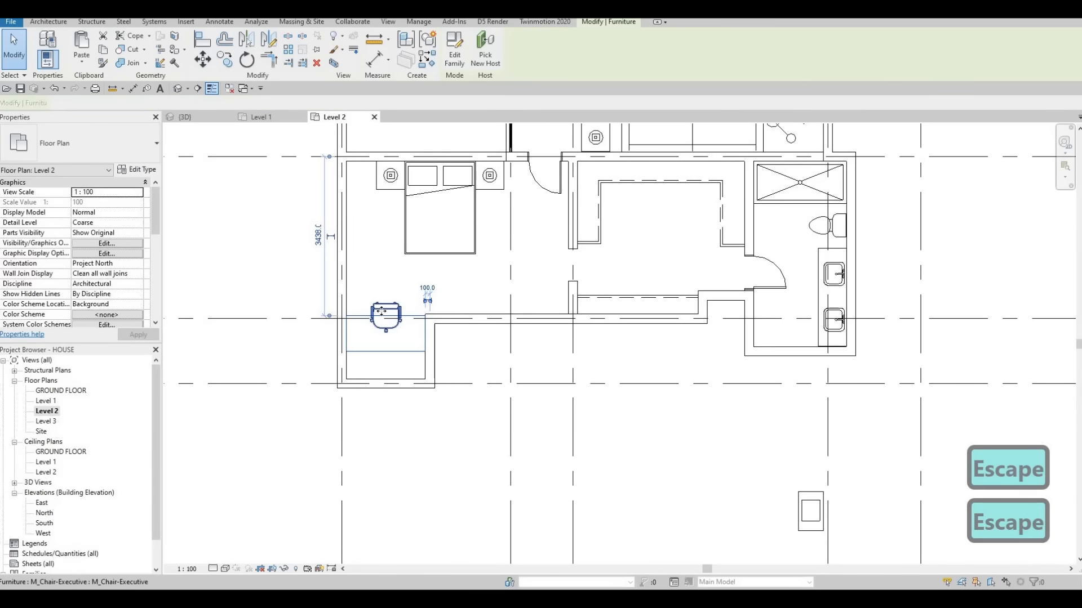
pyautogui.keyDown('ctrl'); pyautogui.click(381, 312); pyautogui.keyUp('ctrl')
pyautogui.press('m')
pyautogui.press('v')
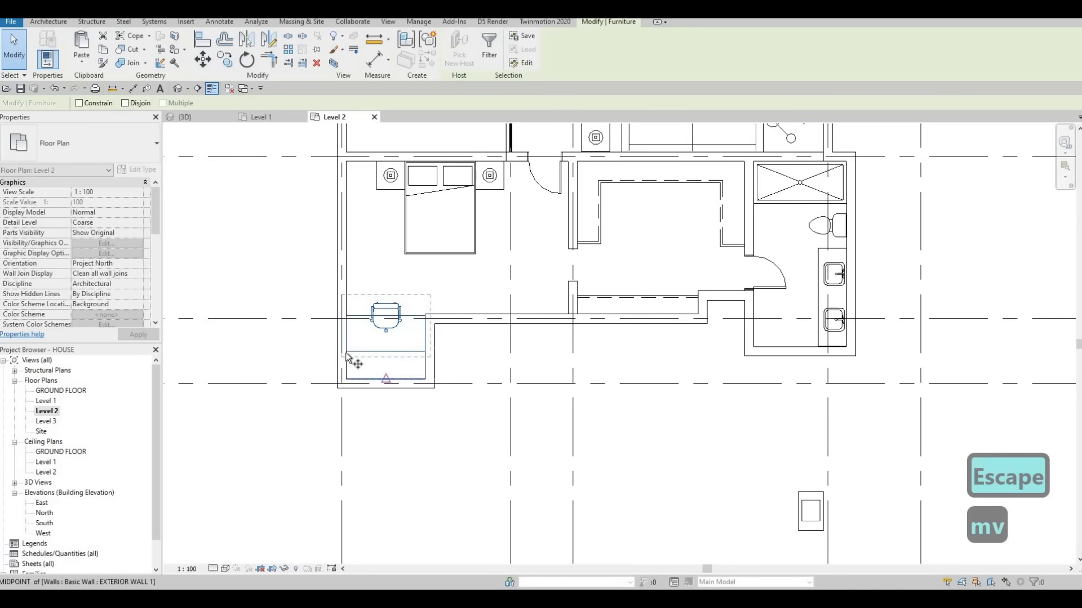
pyautogui.click(346, 353)
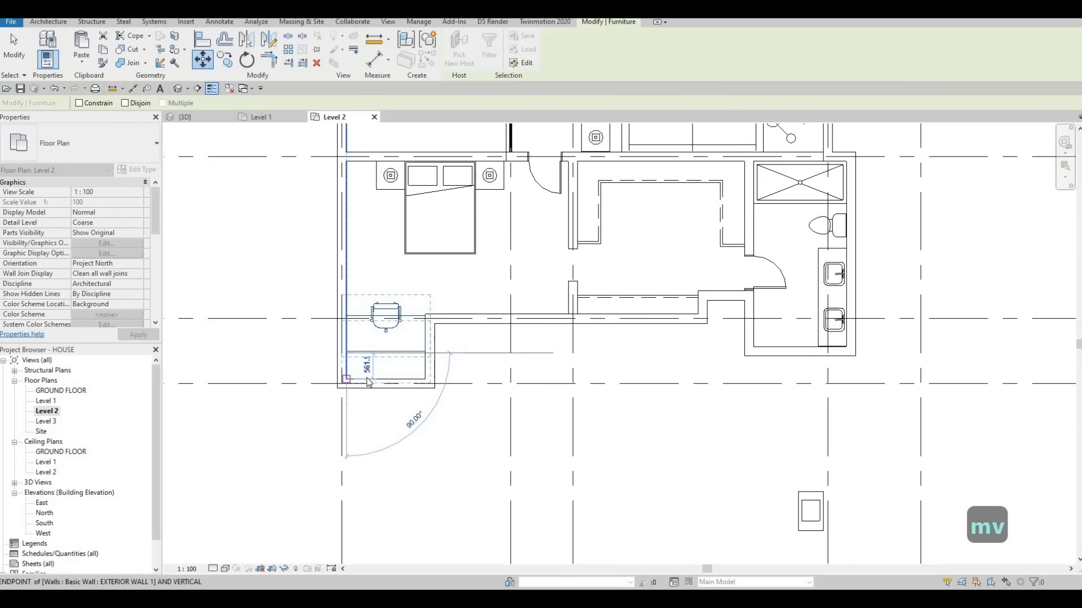
pyautogui.click(367, 378)
pyautogui.press('Escape')
pyautogui.scroll(-2, 367, 377)
pyautogui.scroll(4, 363, 374)
pyautogui.press('Escape')
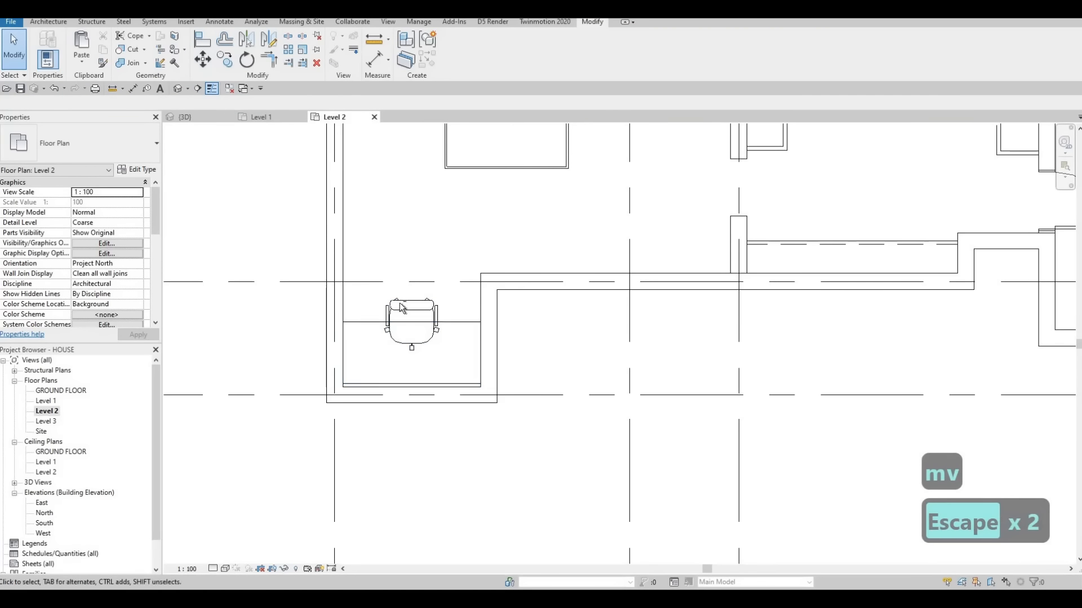
# Step: Move the desk and chair again to close the small gap between the desk and the bump-out's lower wall
pyautogui.click(391, 304)
pyautogui.press('m')
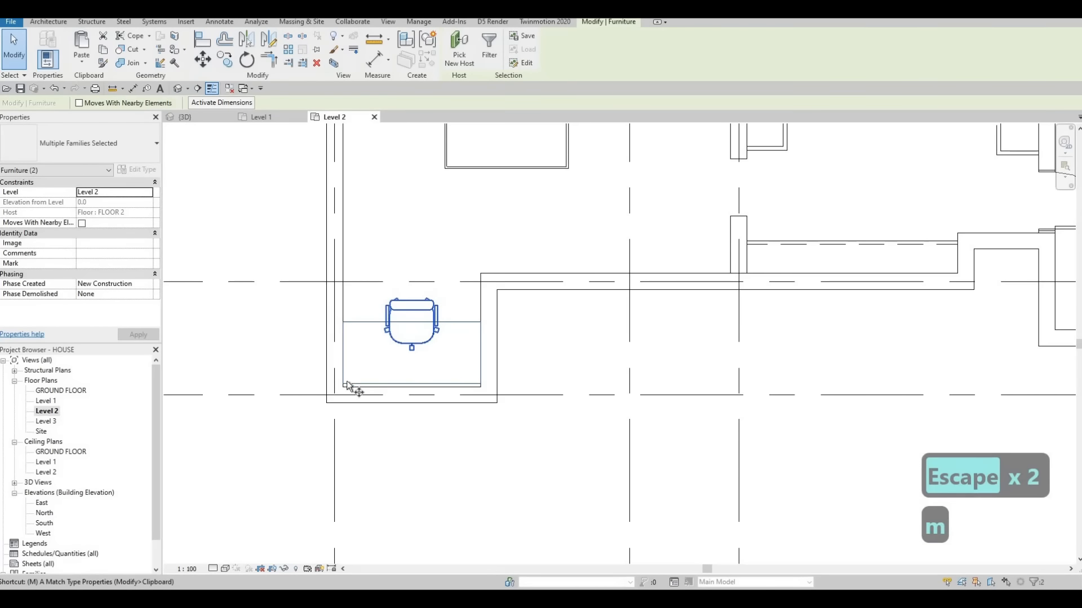
pyautogui.press('v')
pyautogui.scroll(2, 332, 395)
pyautogui.scroll(1, 333, 394)
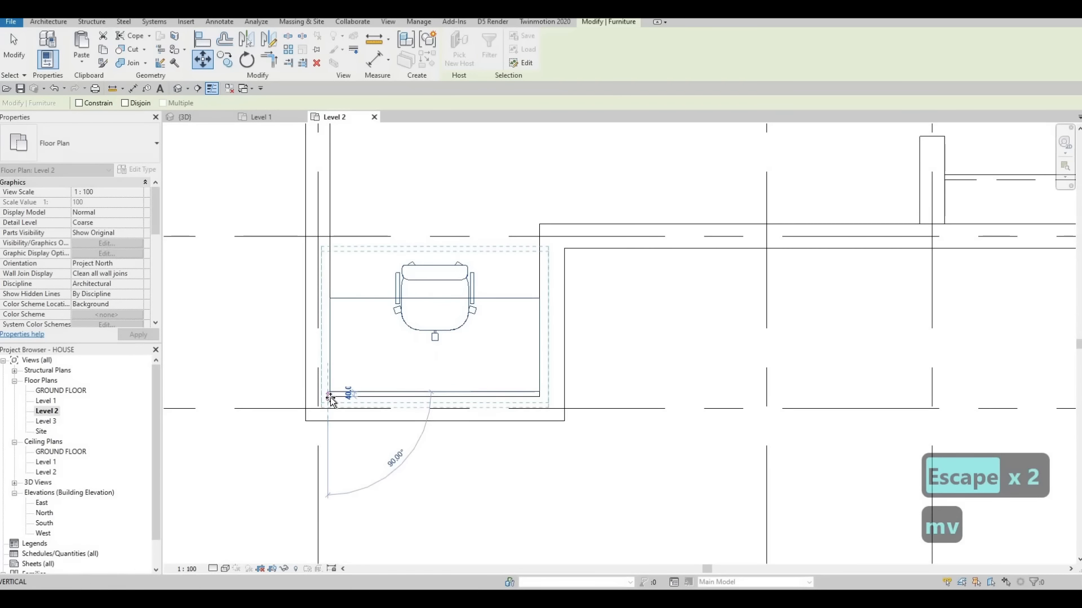
pyautogui.scroll(5, 331, 399)
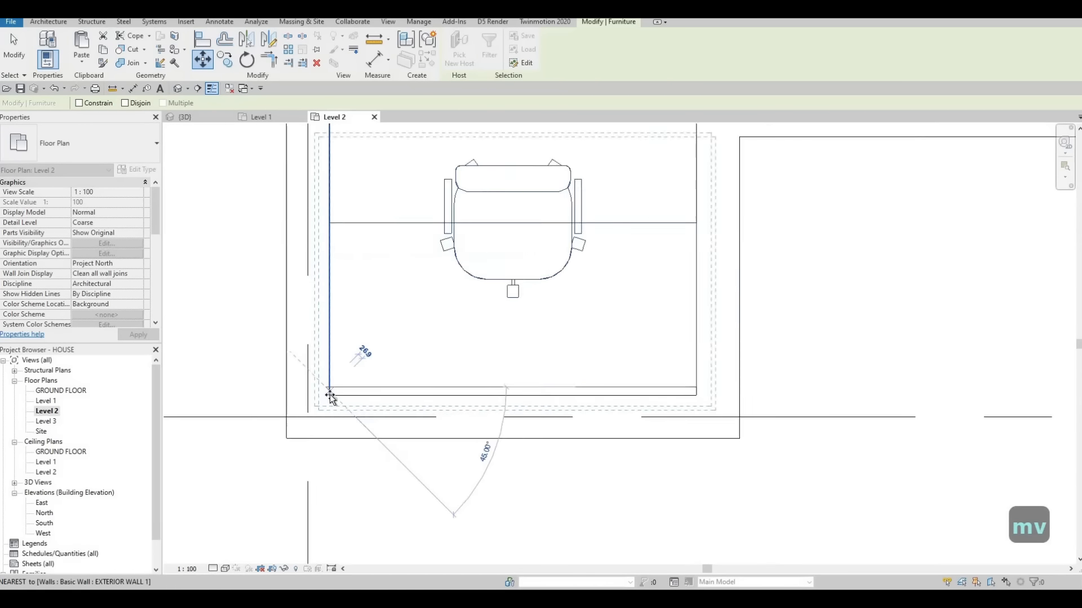
pyautogui.click(342, 381)
pyautogui.scroll(-3, 343, 381)
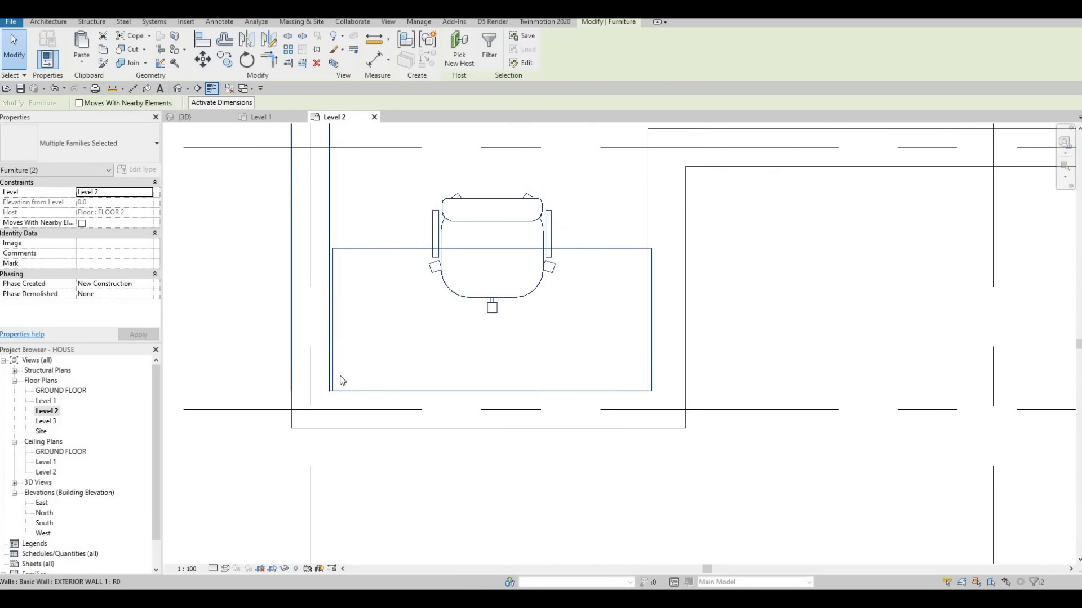
# Step: Move the desk and chair left so the desk's corner meets the inner corner of the bump-out walls
pyautogui.press('v')
pyautogui.scroll(3, 325, 398)
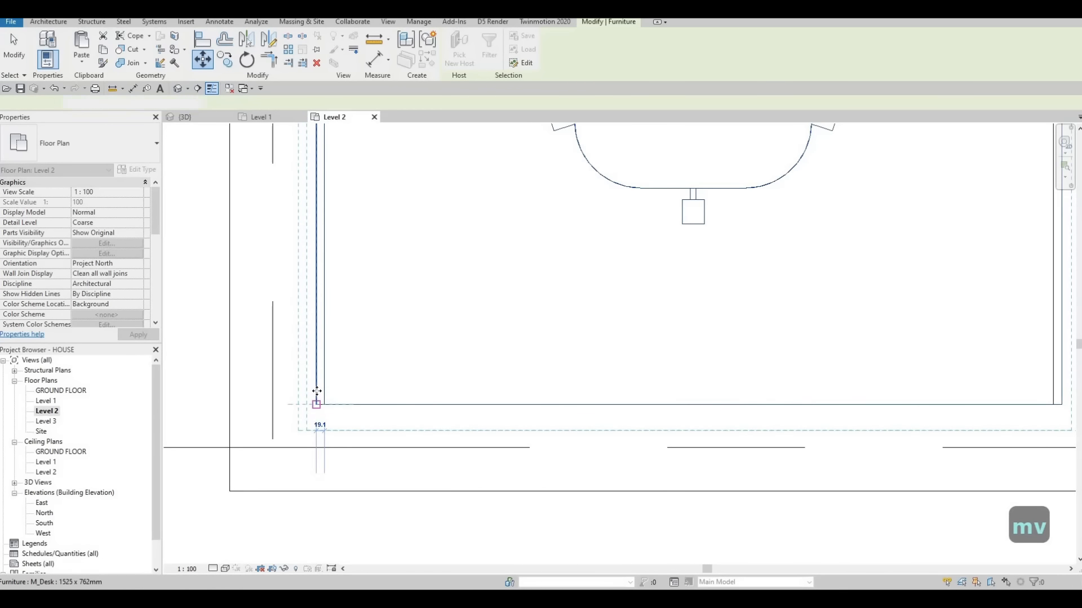
pyautogui.click(316, 391)
pyautogui.scroll(-8, 338, 389)
pyautogui.press('Escape')
pyautogui.press('Escape')
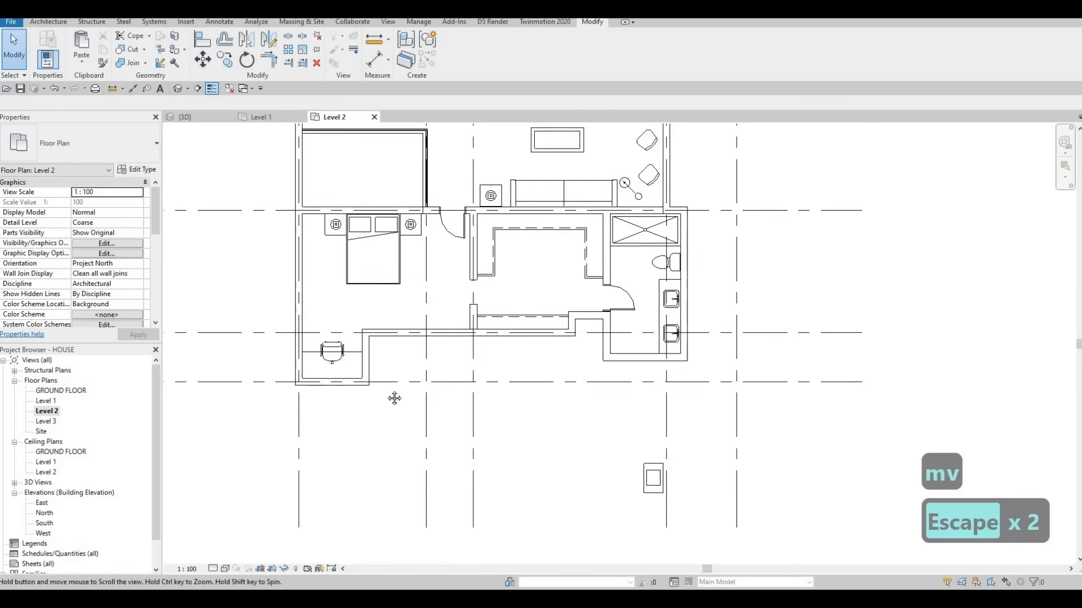
# Step: Examine the wall beside the lower-left bedroom's closet opening and the overall Level 2 room layout
pyautogui.moveTo(395, 399); pyautogui.dragTo(288, 404, button='middle')
pyautogui.scroll(-3, 287, 404)
pyautogui.press('F1')
pyautogui.moveTo(366, 333); pyautogui.dragTo(386, 361, button='middle')
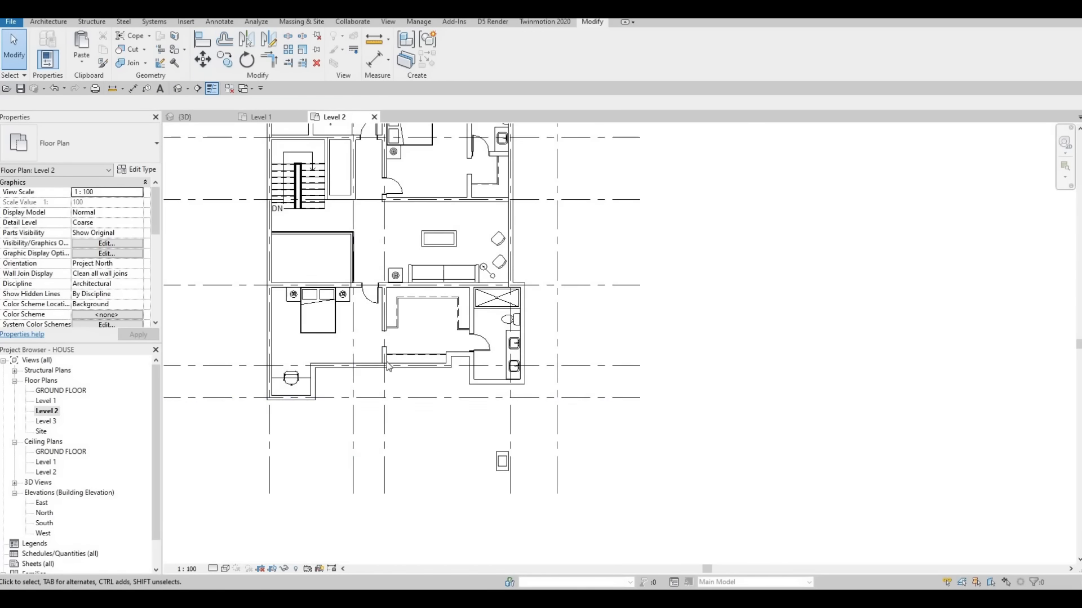
pyautogui.scroll(4, 377, 337)
pyautogui.press('Escape')
pyautogui.press('Escape')
pyautogui.click(384, 354)
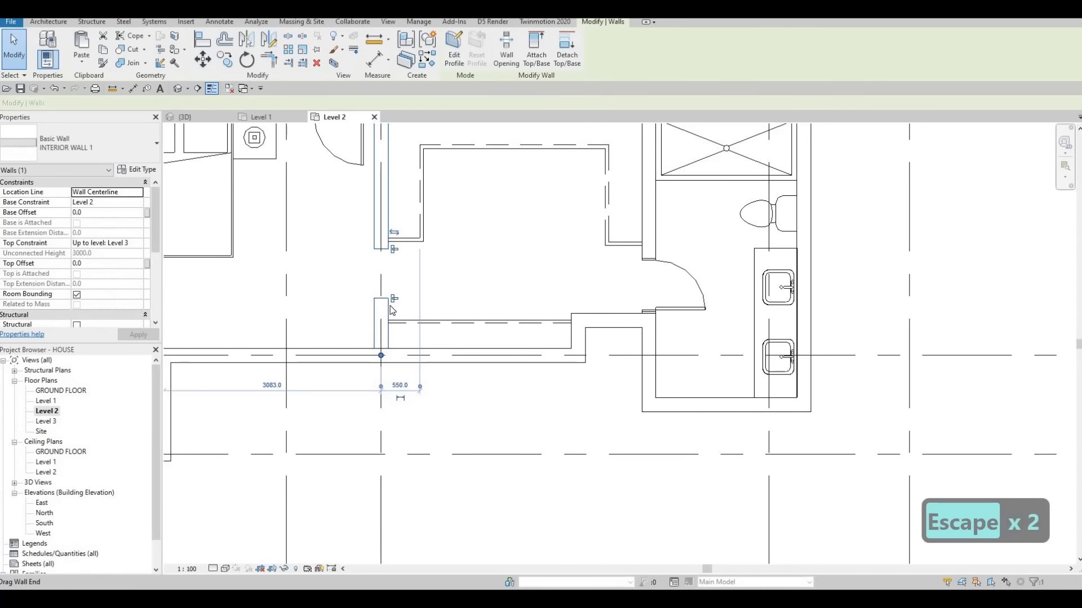
pyautogui.scroll(-4, 394, 301)
pyautogui.moveTo(394, 301); pyautogui.dragTo(394, 373, button='middle')
pyautogui.press('Escape')
pyautogui.moveTo(550, 293); pyautogui.dragTo(595, 373, button='middle')
pyautogui.moveTo(580, 337); pyautogui.dragTo(550, 427, button='middle')
pyautogui.scroll(-1, 574, 419)
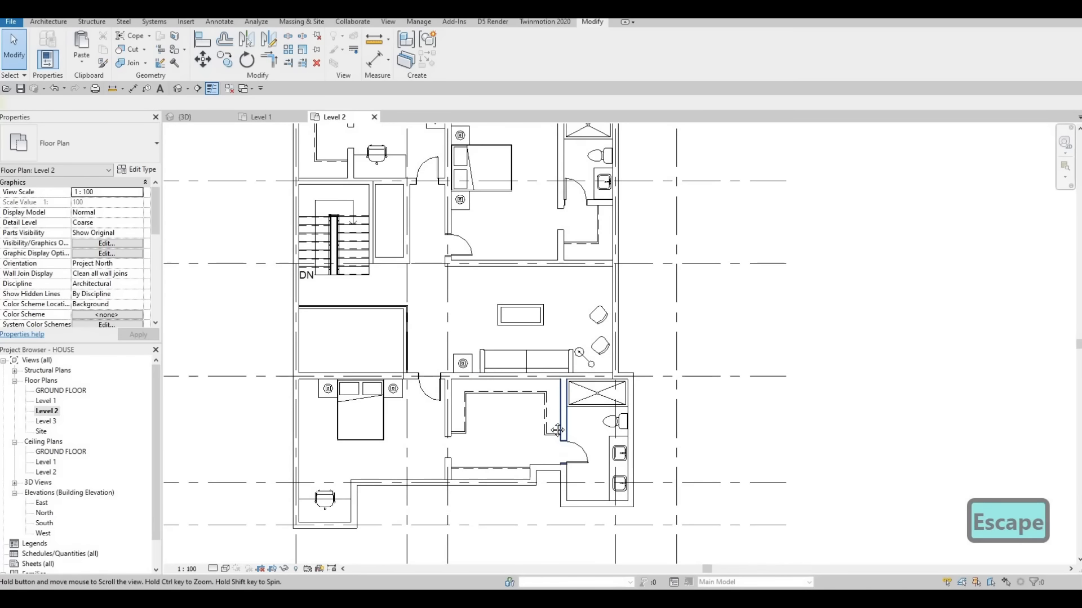
pyautogui.moveTo(529, 378); pyautogui.dragTo(529, 381, button='middle')
pyautogui.moveTo(511, 439)
pyautogui.mouseDown(button='middle')
pyautogui.moveTo(523, 383)
pyautogui.moveTo(524, 445)
pyautogui.moveTo(515, 434)
pyautogui.mouseUp(button='middle')
pyautogui.scroll(-1, 514, 431)
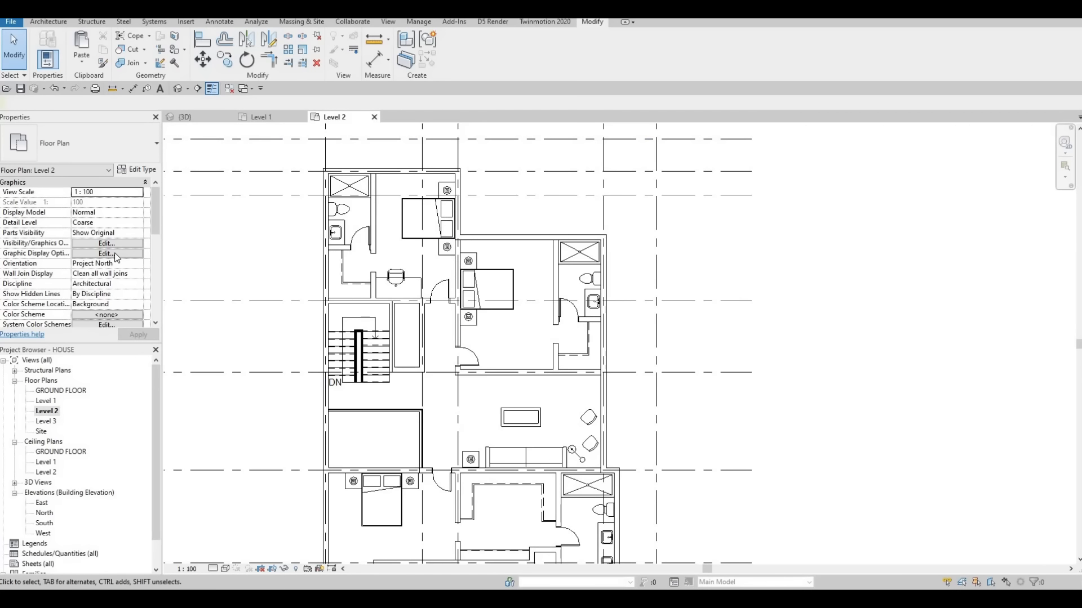
# Step: Set the Level 2 plan's underlay base level to Level 1
pyautogui.scroll(-6, 117, 257)
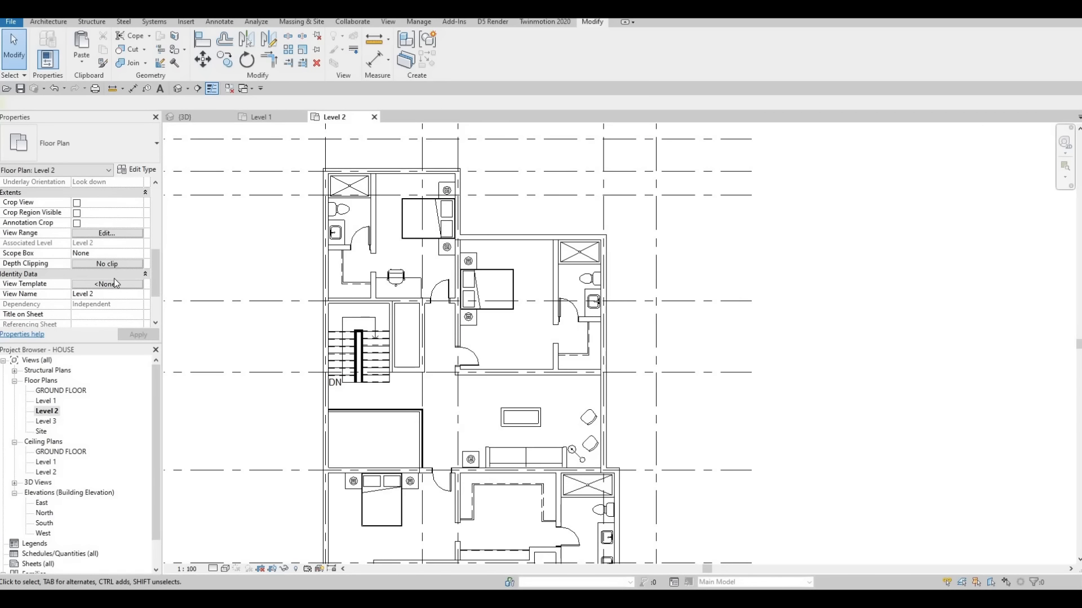
pyautogui.scroll(6, 114, 280)
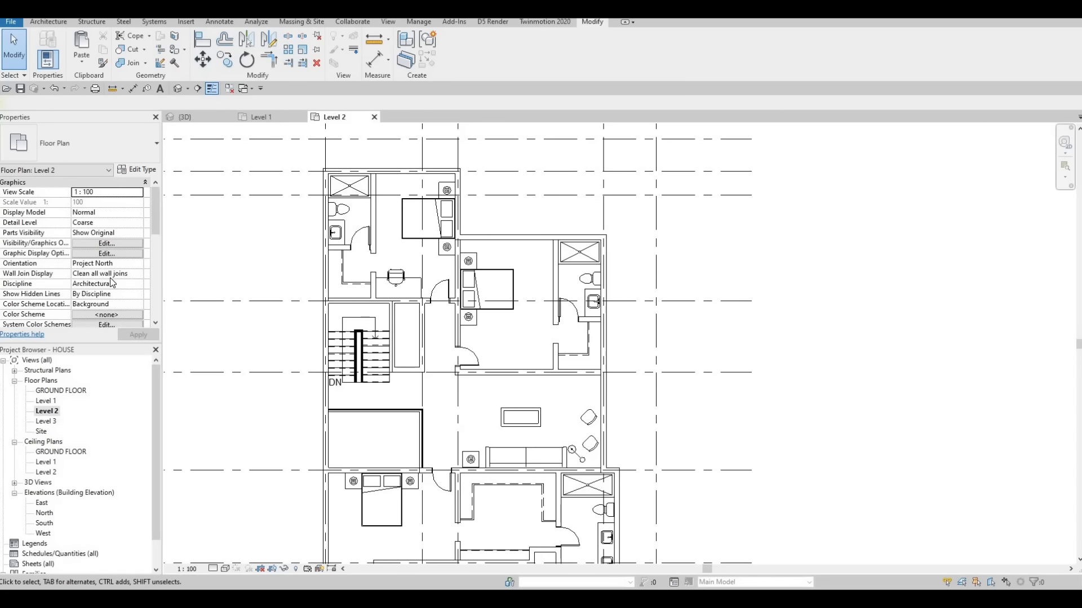
pyautogui.scroll(-6, 111, 281)
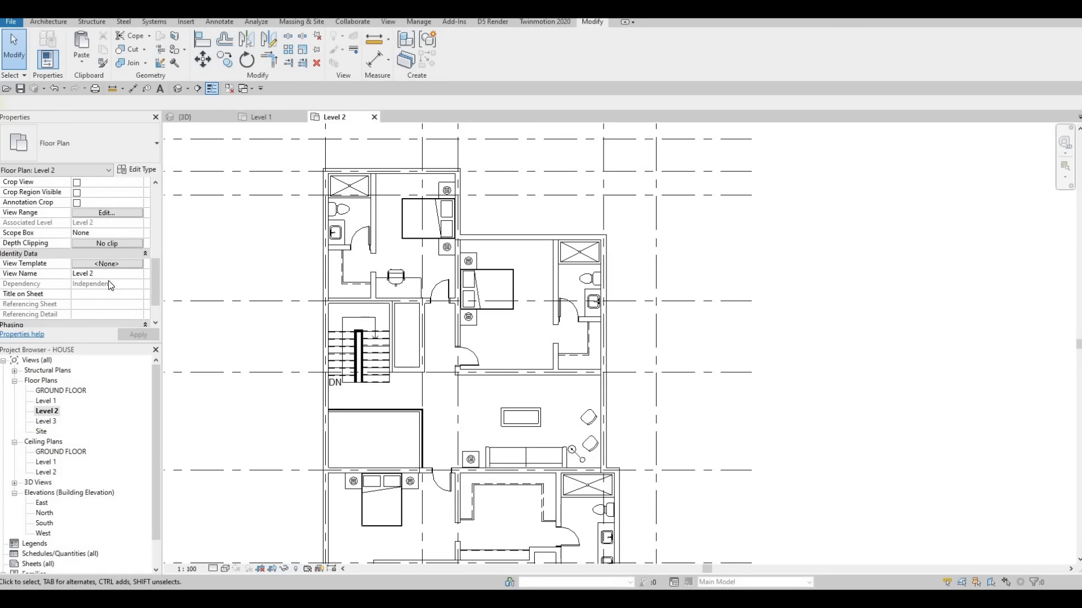
pyautogui.scroll(3, 108, 281)
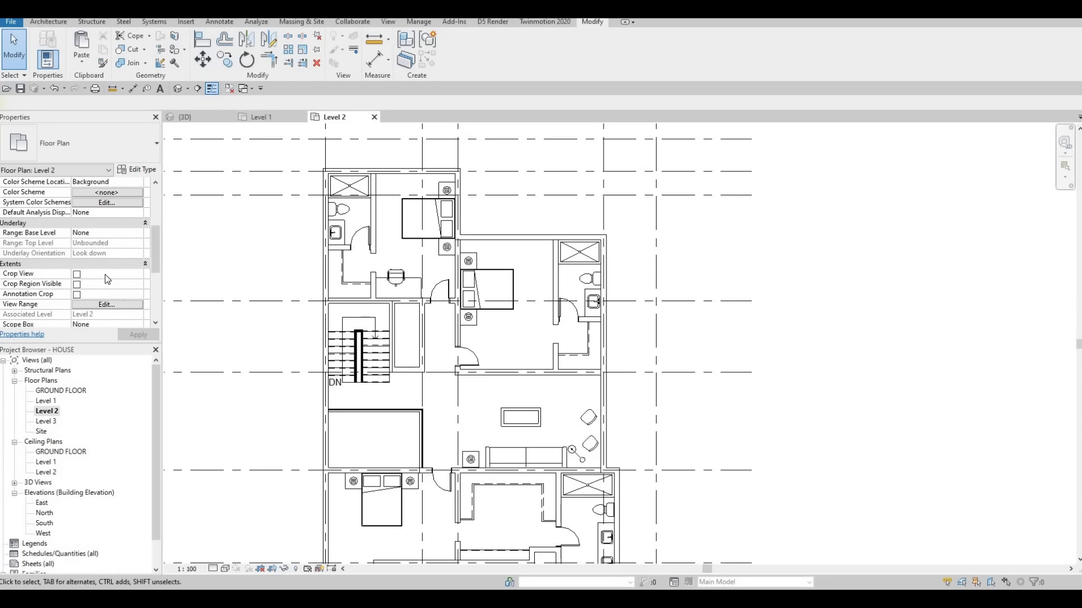
pyautogui.scroll(4, 107, 279)
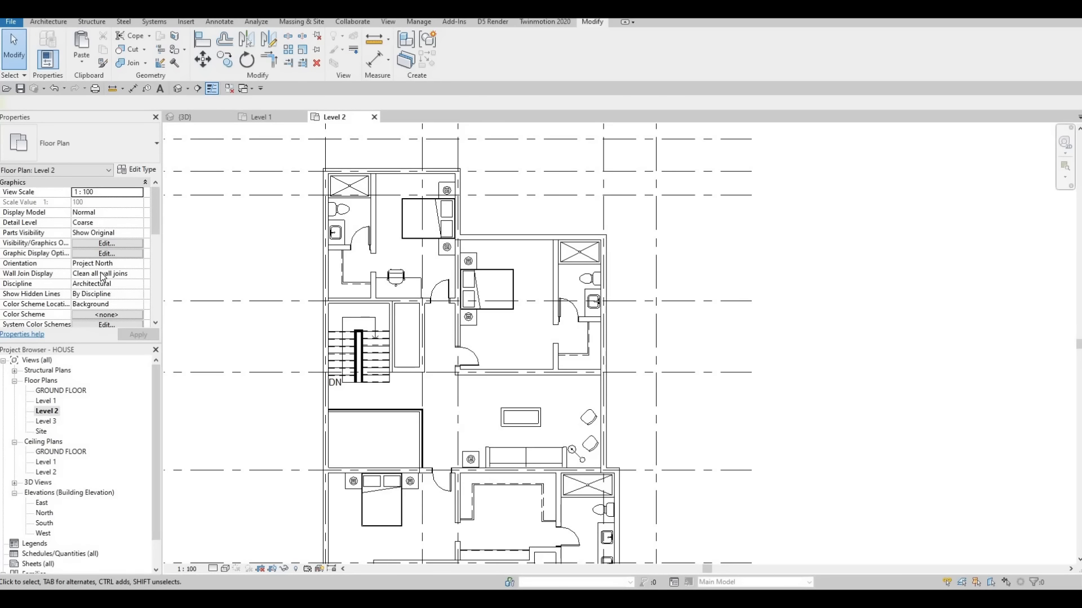
pyautogui.scroll(-3, 103, 276)
pyautogui.press('Escape')
pyautogui.scroll(3, 119, 262)
pyautogui.scroll(-3, 128, 252)
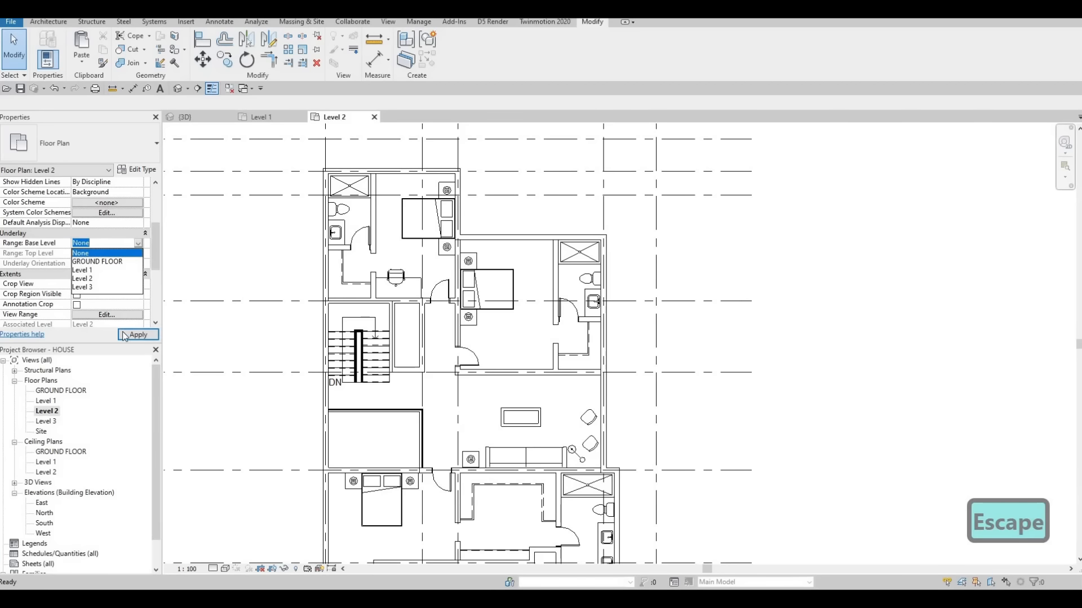
pyautogui.press('Escape')
pyautogui.press('Escape')
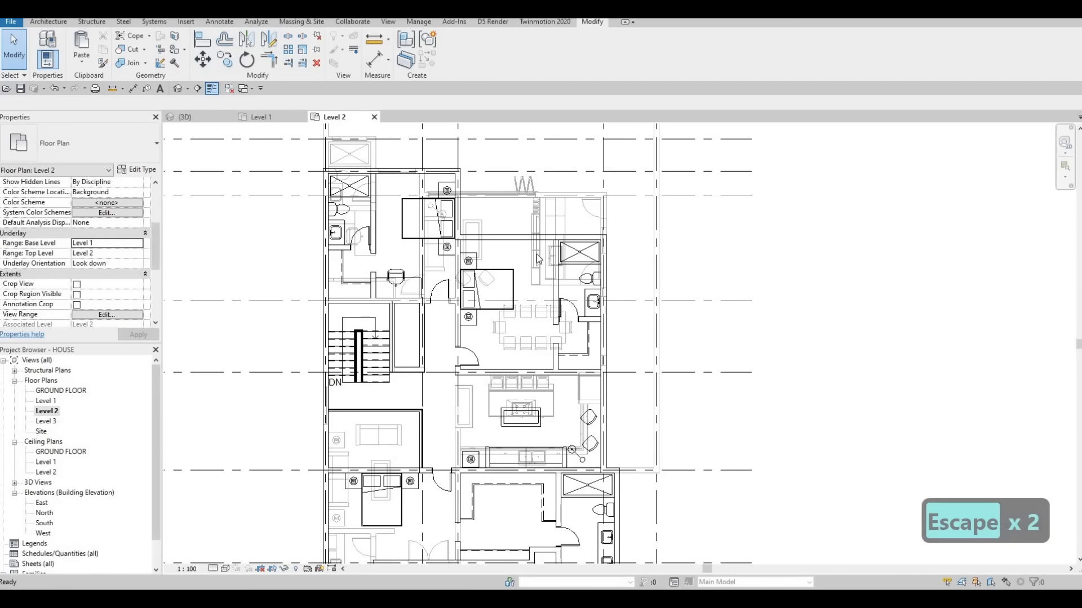
# Step: Place a flat screen TV matching the Level 1 one on the upper-left bedroom's bathroom wall, facing the bed
pyautogui.scroll(3, 535, 251)
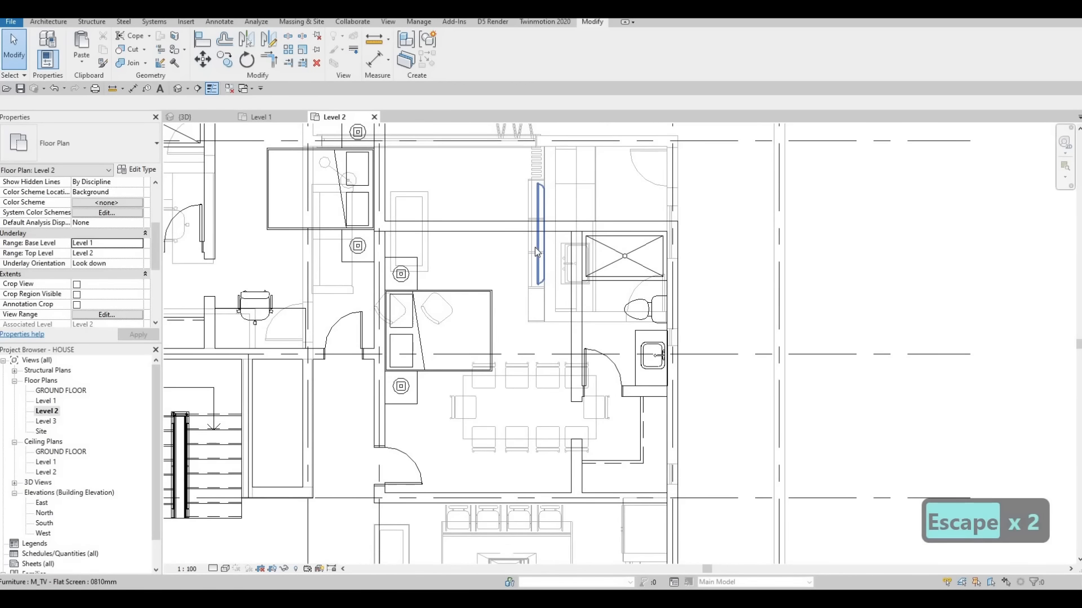
pyautogui.click(535, 248)
pyautogui.press('c')
pyautogui.press('s')
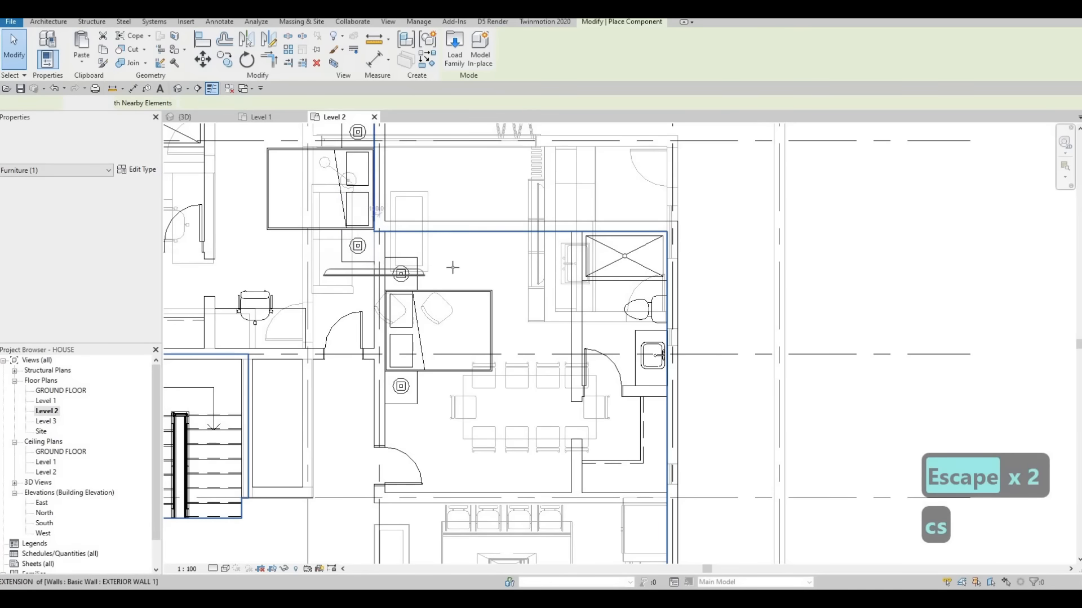
pyautogui.scroll(-2, 445, 265)
pyautogui.scroll(3, 275, 211)
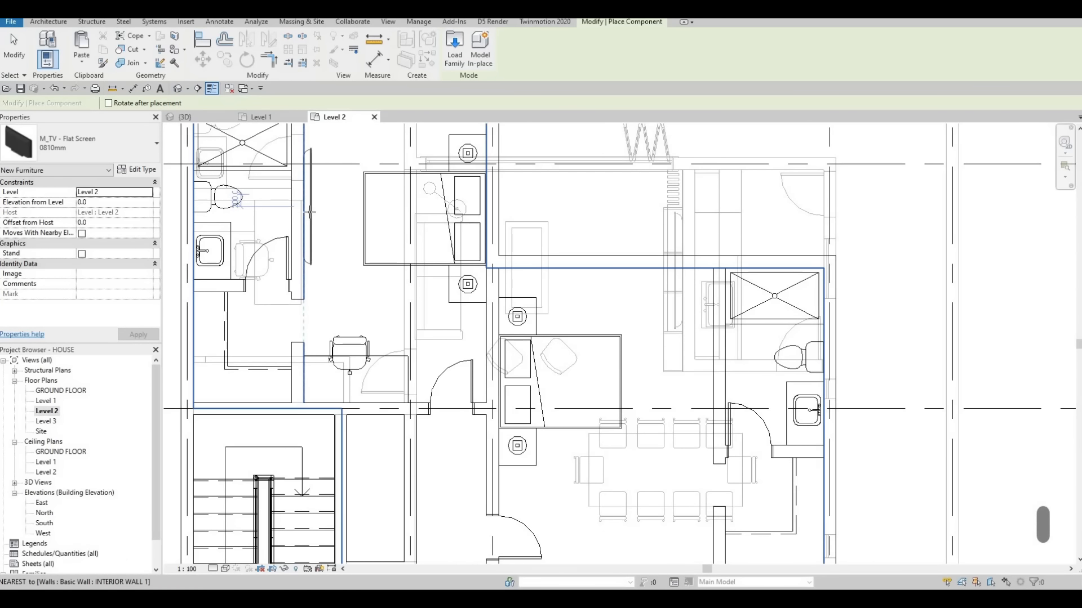
pyautogui.click(311, 210)
pyautogui.press('Escape')
pyautogui.press('Escape')
pyautogui.press('Escape')
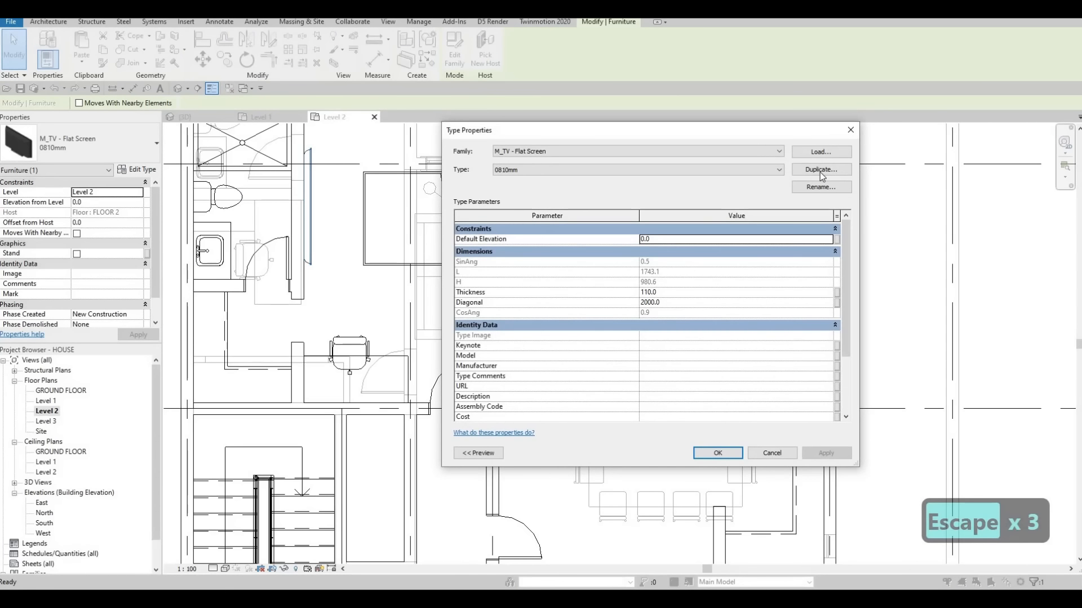
# Step: Duplicate the TV's type as 0810mm 2 and set its diagonal to 1000
pyautogui.hotkey('alt', 'd')
pyautogui.click(665, 325)
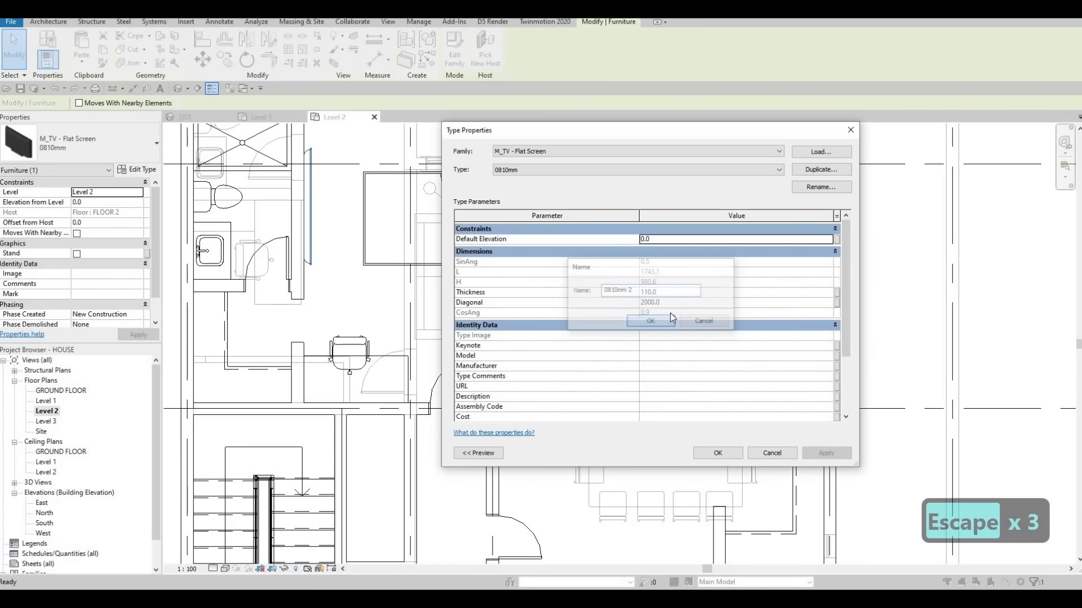
pyautogui.click(679, 299)
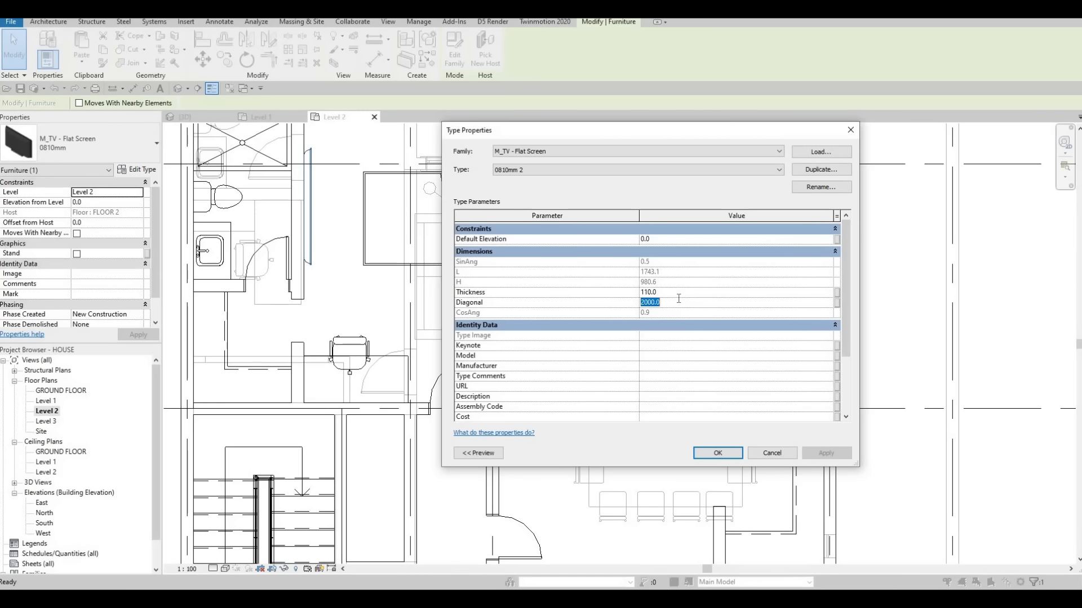
pyautogui.write('1000')
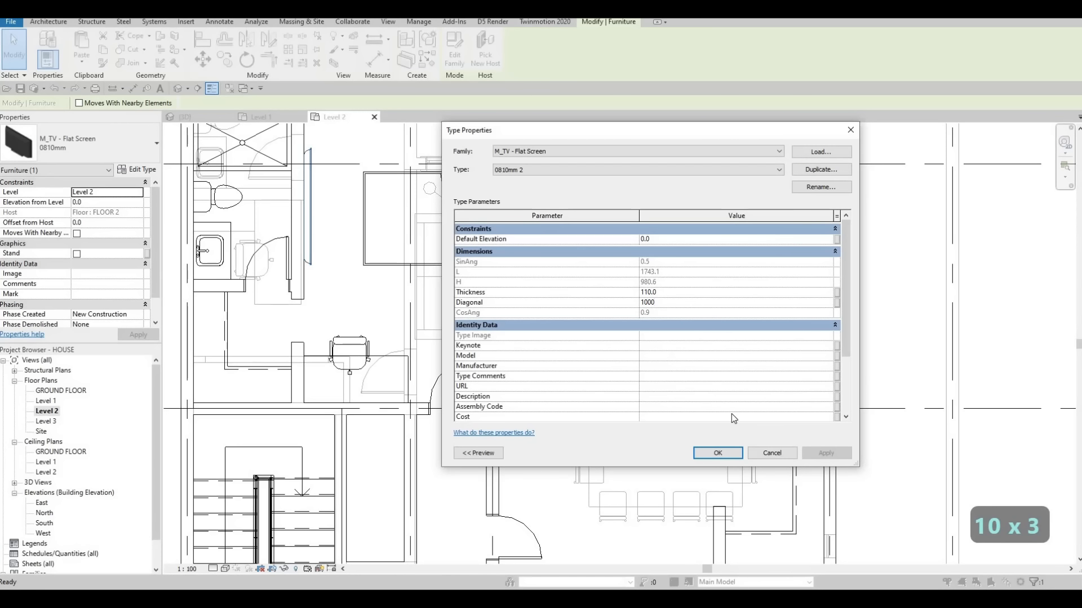
pyautogui.click(716, 453)
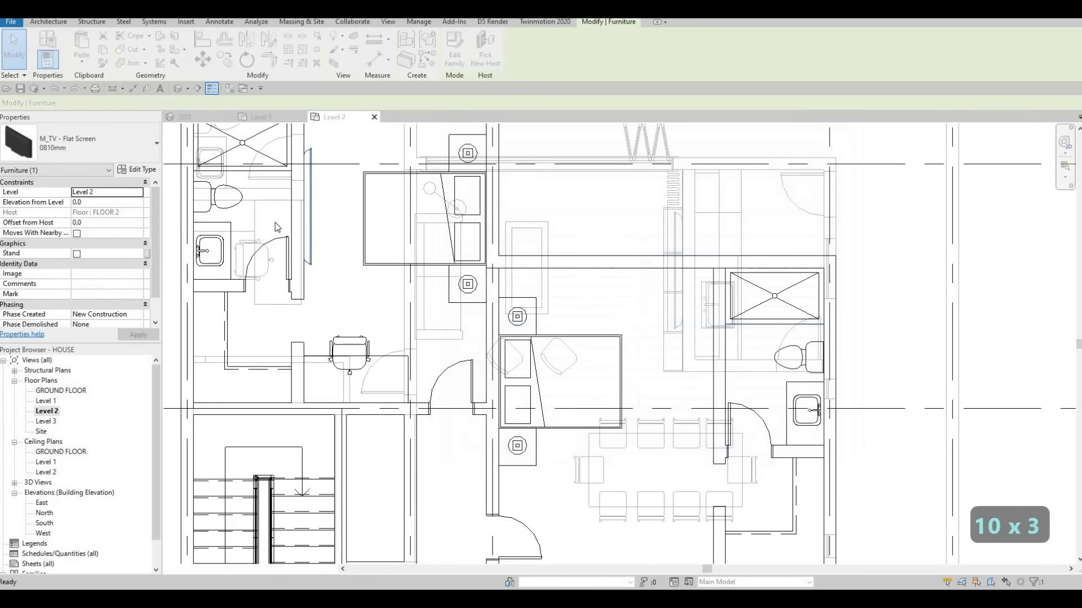
pyautogui.press('Escape')
pyautogui.press('Escape')
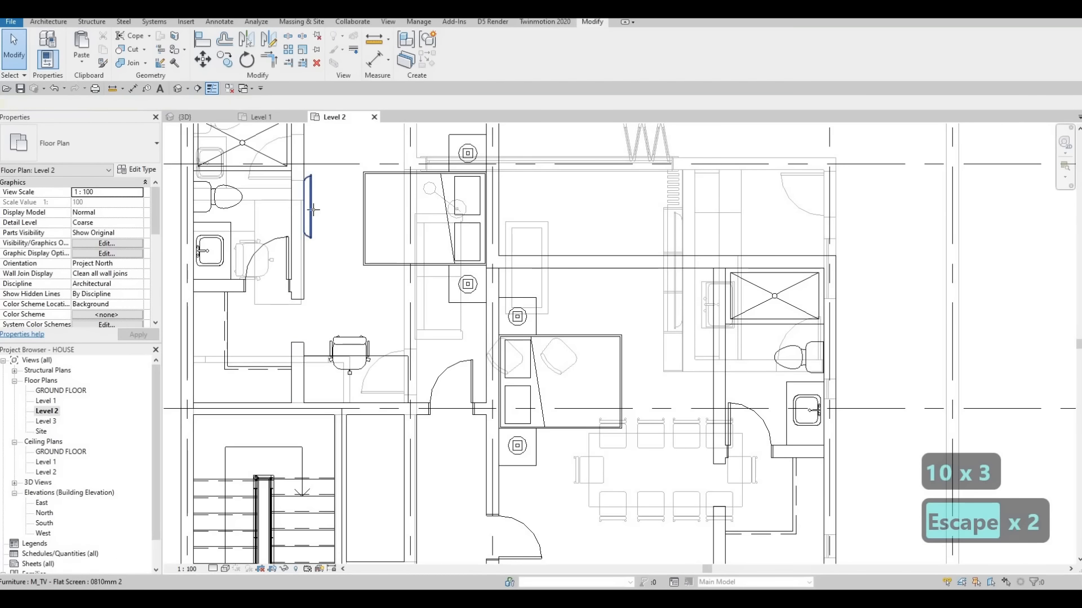
# Step: Place another 0810mm 2 flat screen TV on the upper-right bedroom's bathroom wall, rotated to face the bed
pyautogui.click(311, 211)
pyautogui.press('c')
pyautogui.press('s')
pyautogui.scroll(-2, 327, 209)
pyautogui.scroll(2, 558, 280)
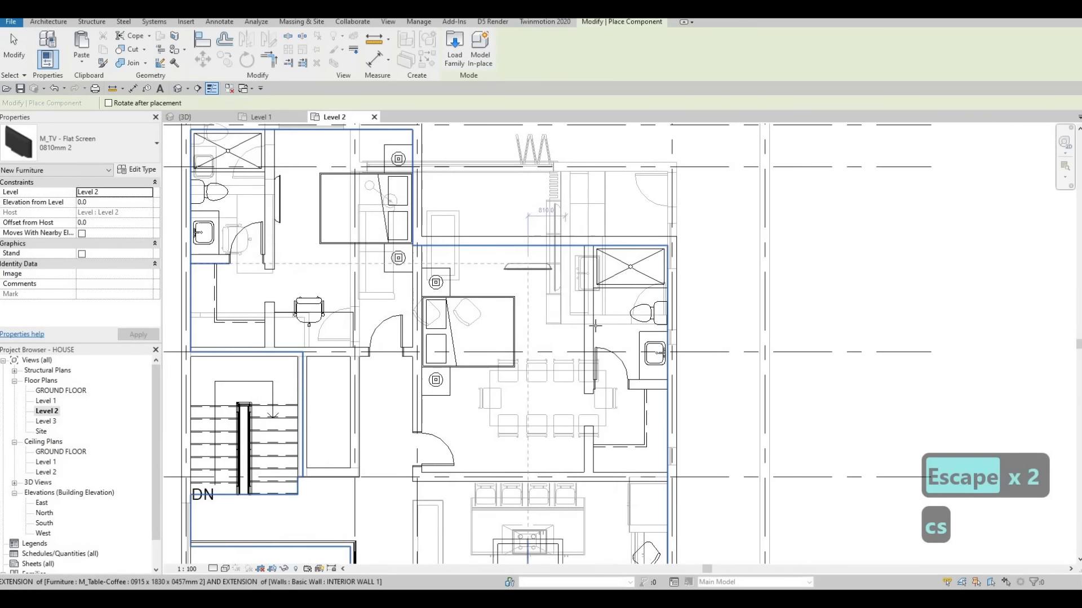
pyautogui.press('space')
pyautogui.press('space')
pyautogui.press('space')
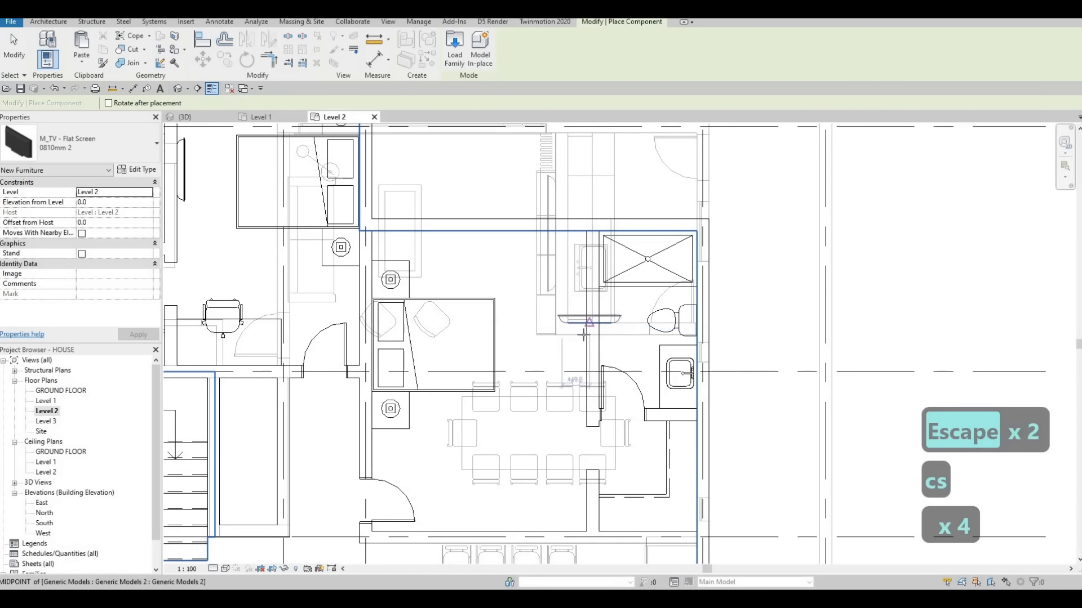
# Step: Place a 0810mm 2 flat screen TV against the lower-left bedroom's lower wall, rotated to face the bed
pyautogui.scroll(-3, 553, 309)
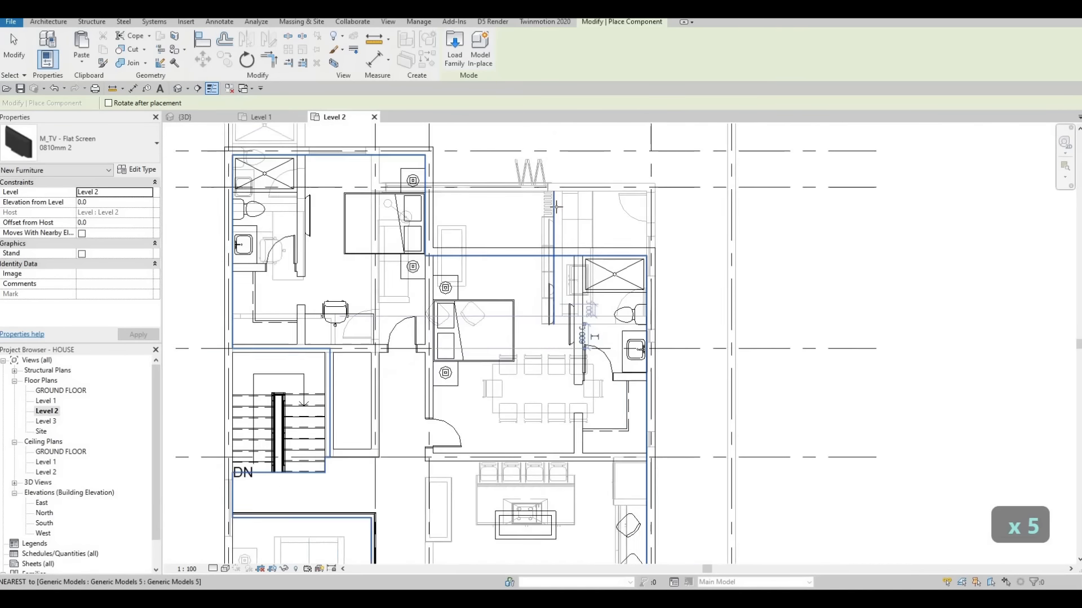
pyautogui.moveTo(376, 483); pyautogui.dragTo(405, 297, button='middle')
pyautogui.scroll(2, 398, 373)
pyautogui.scroll(1, 393, 502)
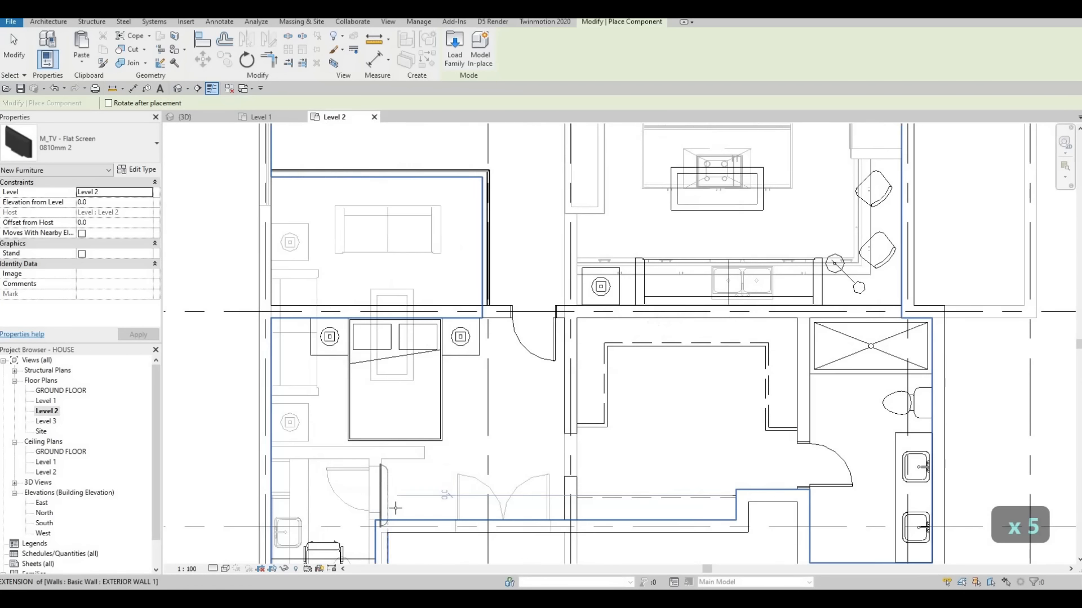
pyautogui.press('space')
pyautogui.press('space')
pyautogui.press('space')
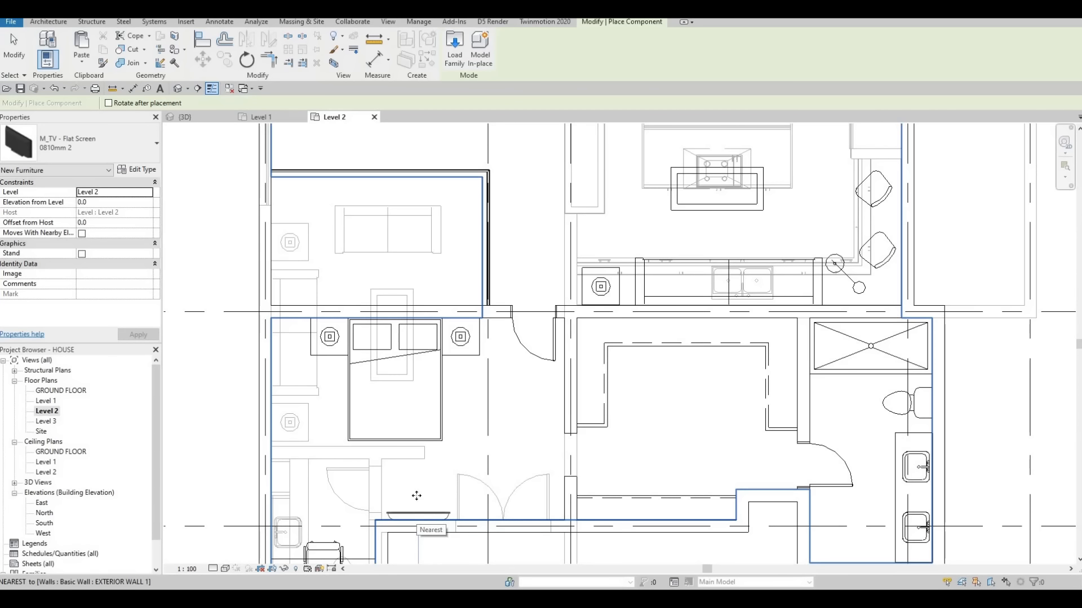
pyautogui.press('Escape')
# Step: Place a flat screen TV on the living area's upper wall, facing the coffee table and sofa
pyautogui.scroll(-3, 411, 488)
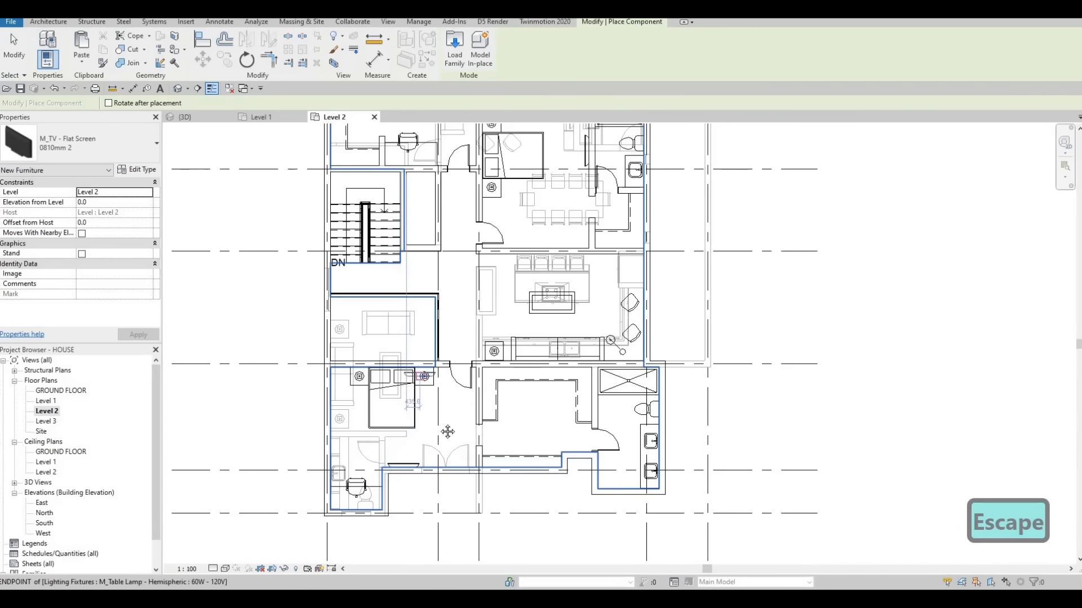
pyautogui.scroll(3, 451, 440)
pyautogui.scroll(-1, 383, 418)
pyautogui.scroll(-2, 420, 395)
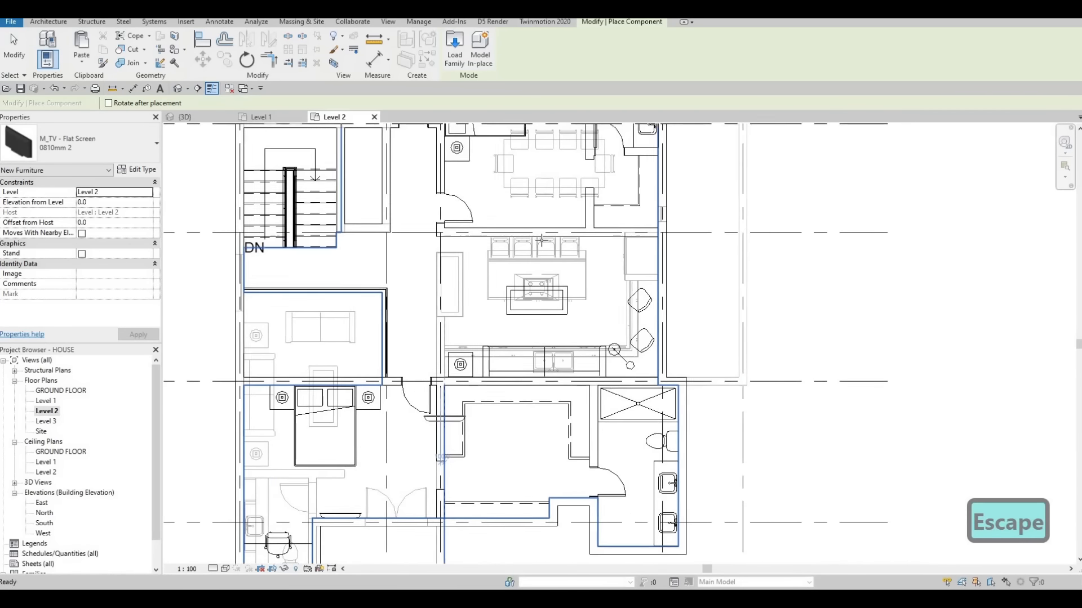
pyautogui.scroll(5, 520, 286)
pyautogui.press('Escape')
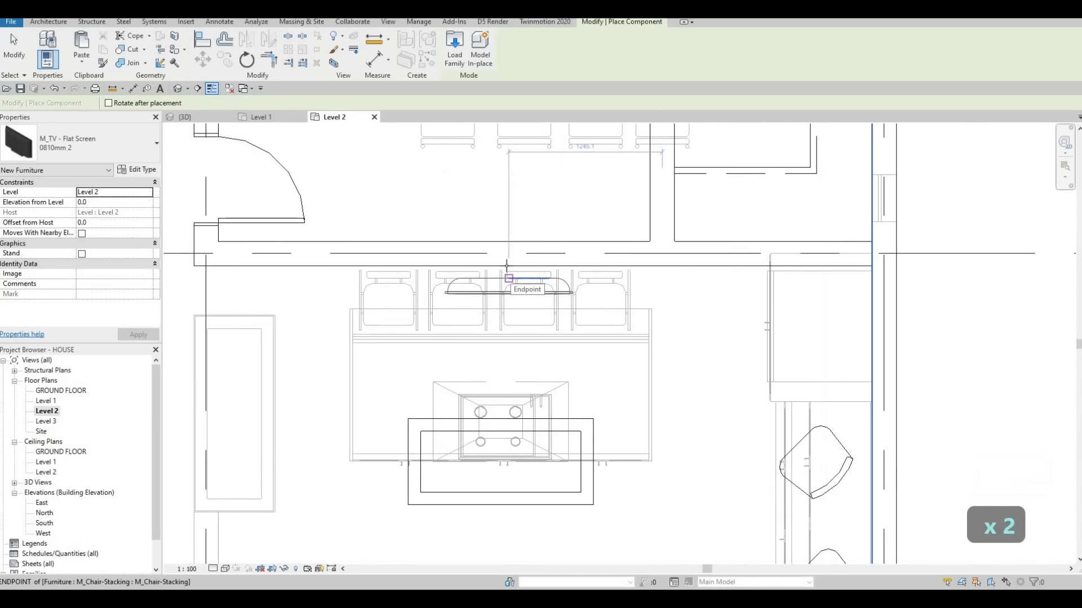
pyautogui.click(507, 266)
pyautogui.press('Escape')
pyautogui.press('Escape')
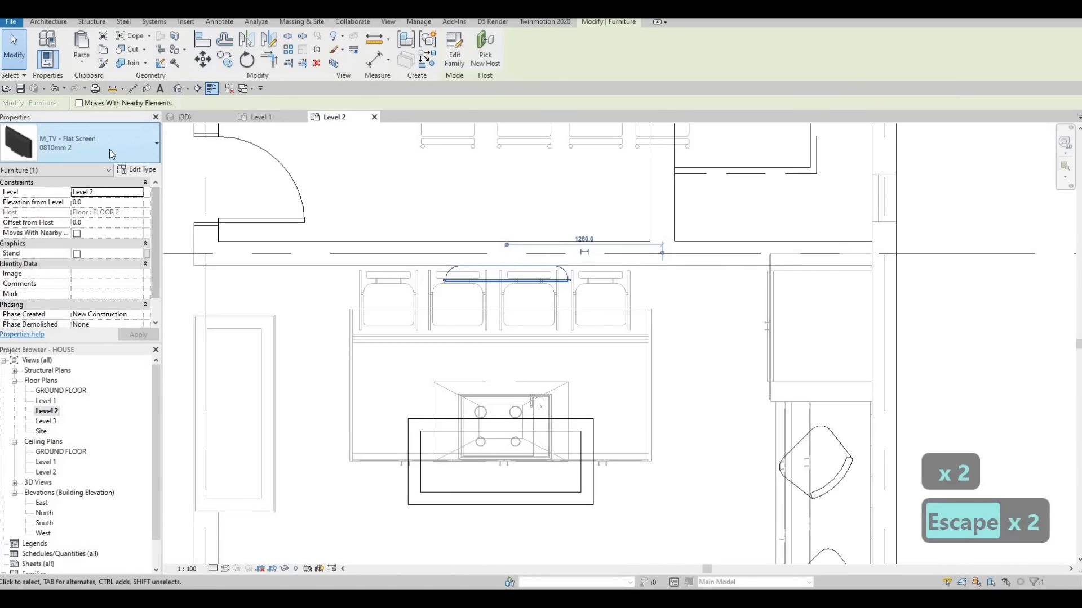
# Step: Change the living area TV to the 0810mm type
pyautogui.click(109, 150)
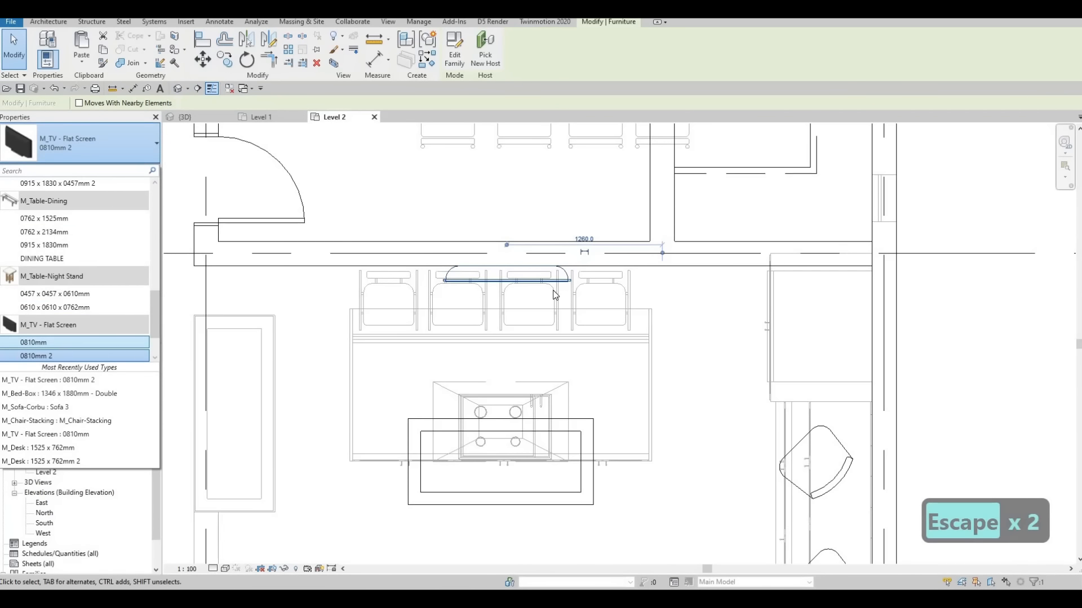
pyautogui.press('Escape')
pyautogui.scroll(-2, 459, 290)
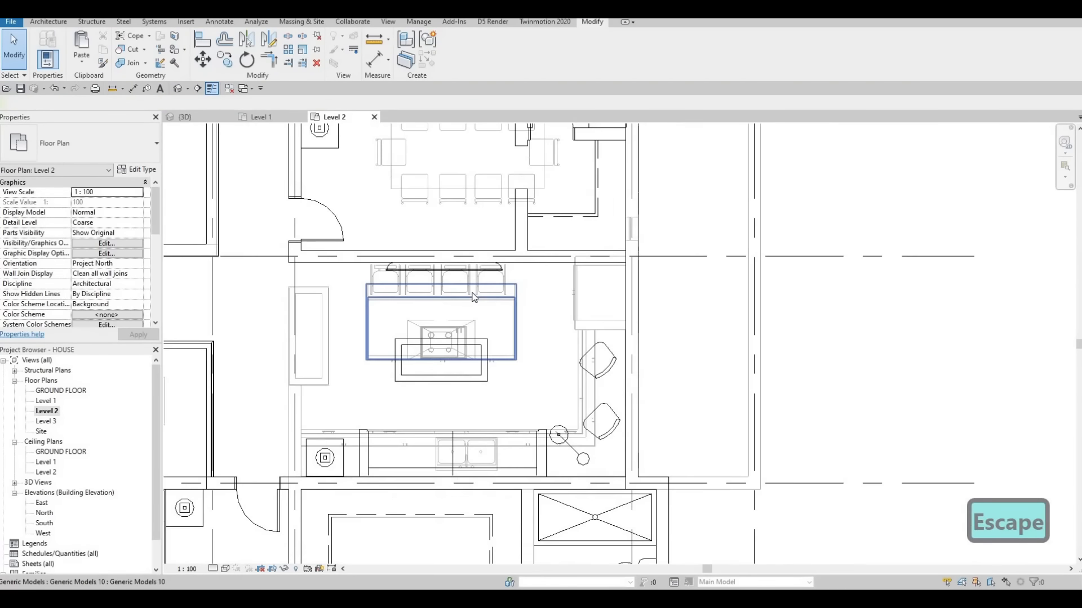
pyautogui.moveTo(462, 280); pyautogui.dragTo(521, 269, button='middle')
pyautogui.scroll(-2, 497, 271)
pyautogui.moveTo(345, 326); pyautogui.dragTo(403, 299, button='middle')
pyautogui.press('Escape')
pyautogui.press('Escape')
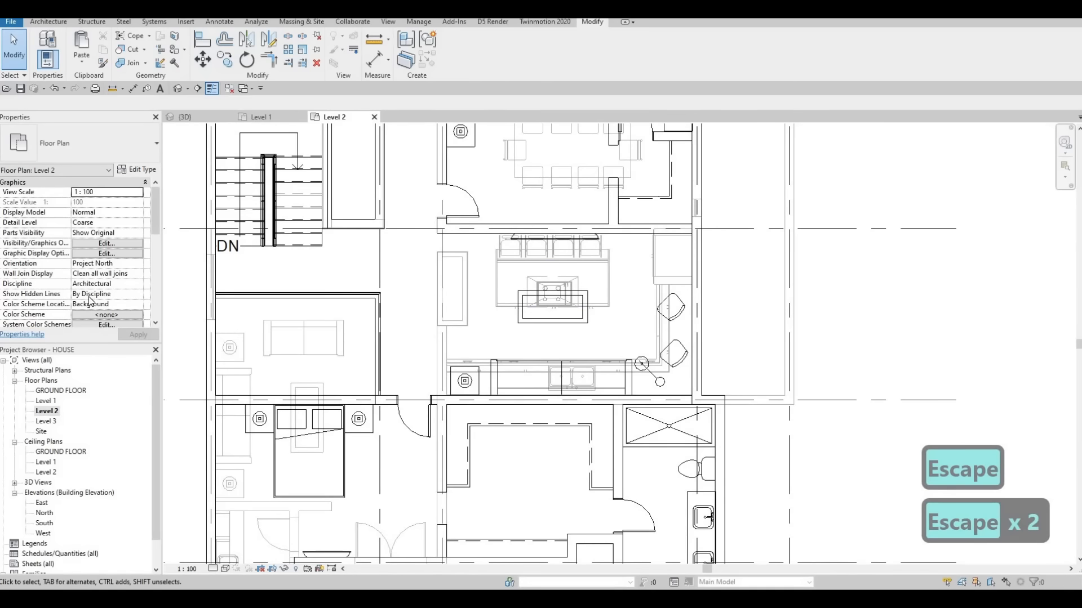
# Step: Turn off the Level 2 plan's underlay by setting its base level to None
pyautogui.scroll(-6, 89, 297)
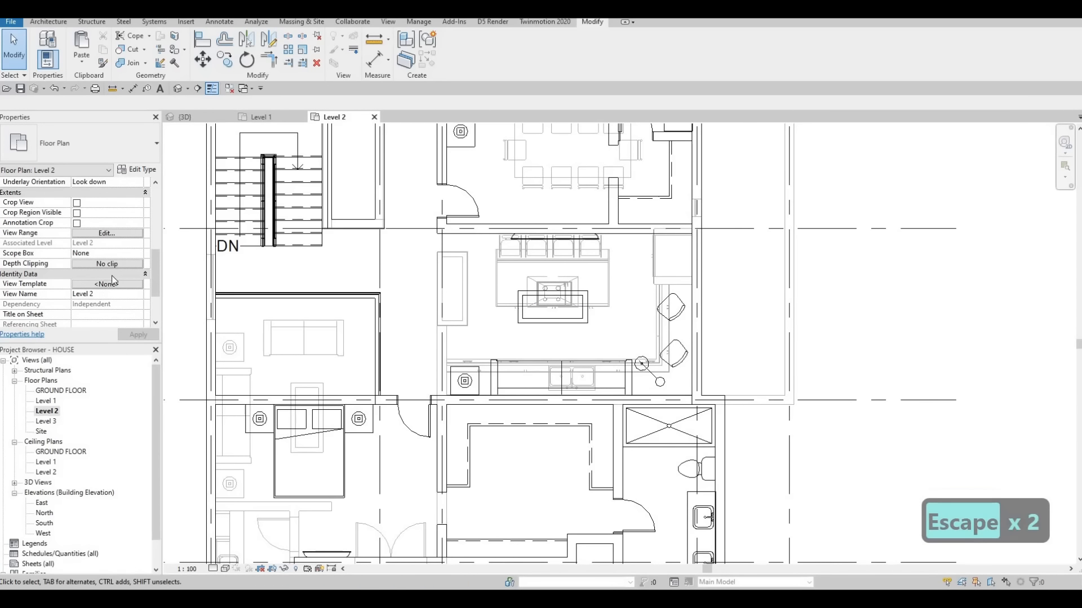
pyautogui.scroll(-1, 119, 277)
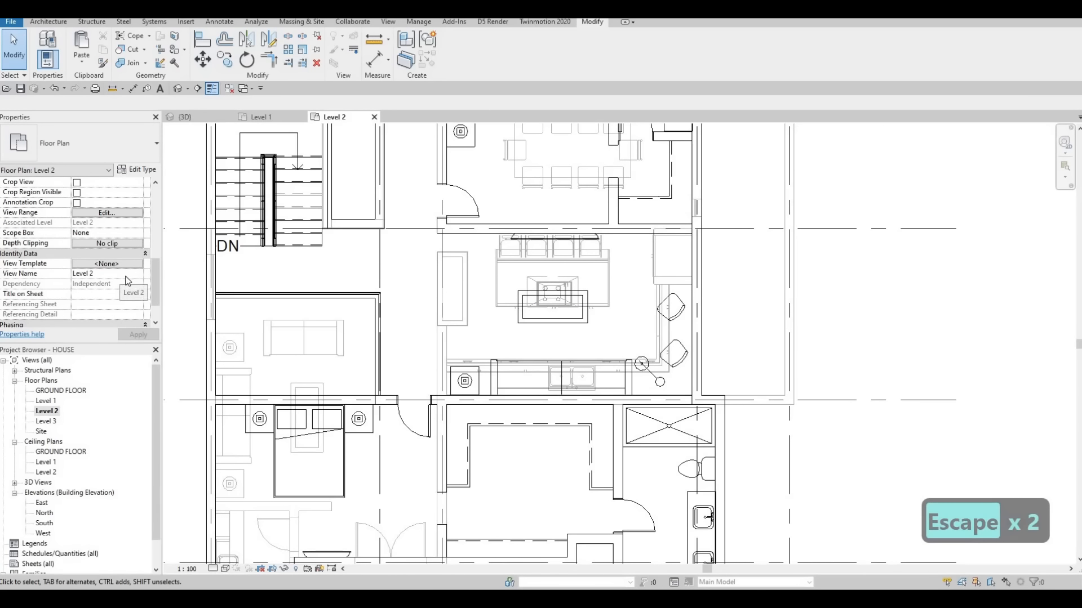
pyautogui.scroll(3, 138, 243)
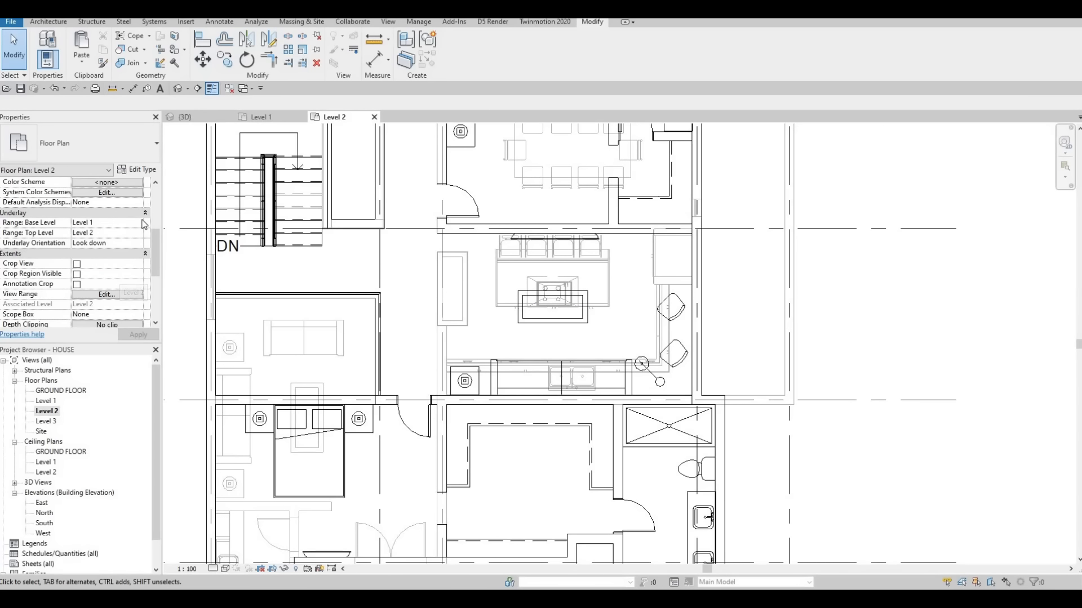
pyautogui.click(121, 223)
pyautogui.click(106, 233)
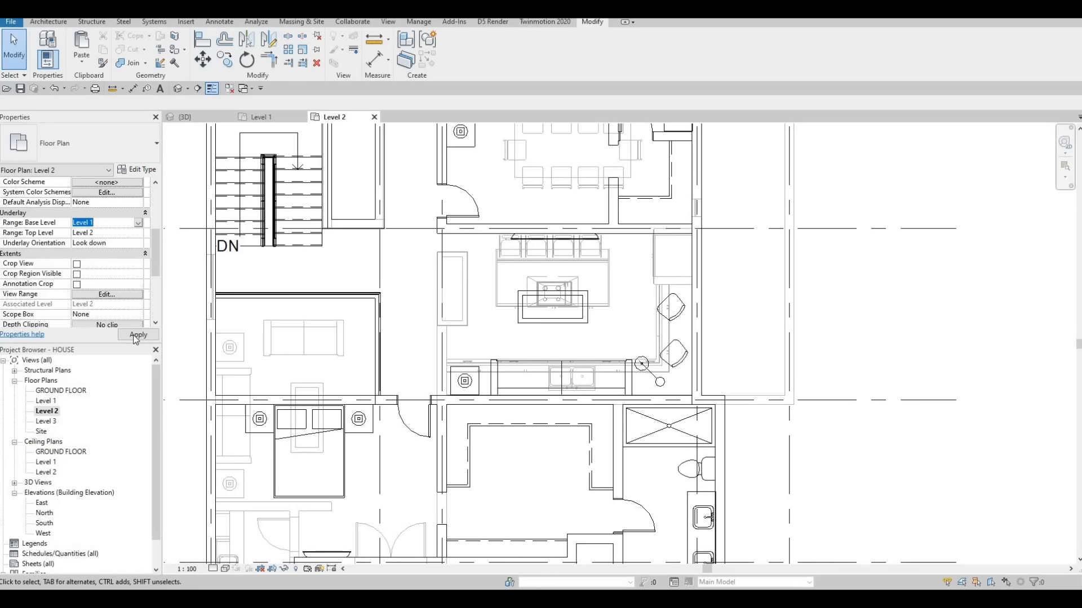
pyautogui.click(133, 336)
pyautogui.press('Escape')
pyautogui.press('Escape')
pyautogui.scroll(-2, 524, 289)
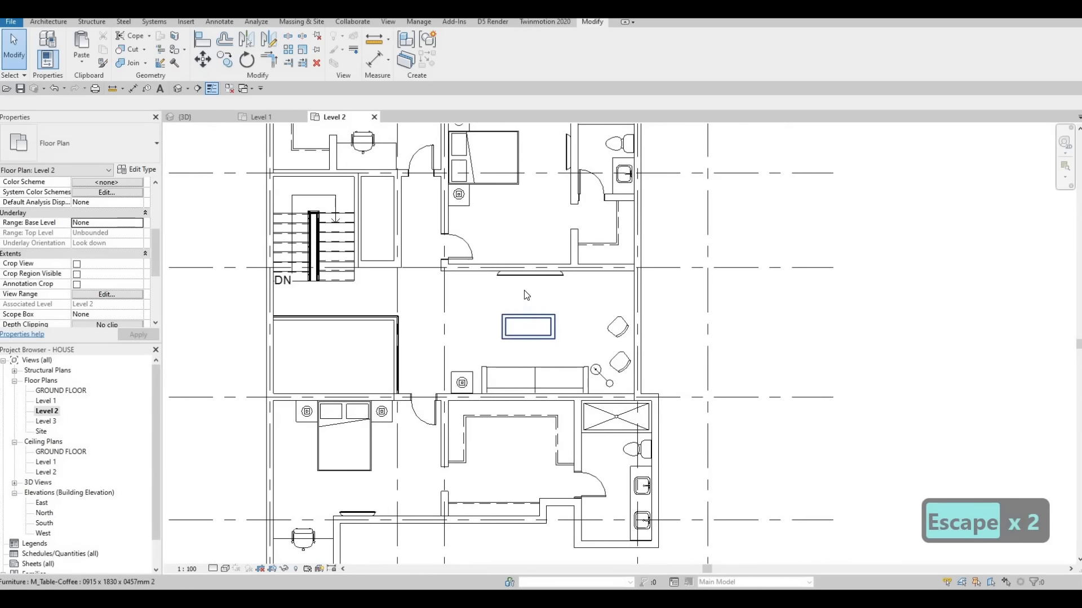
# Step: Draw a horizontal building section through the living area between the TV and coffee table, extending past the right exterior wall
pyautogui.moveTo(510, 308); pyautogui.dragTo(445, 283, button='middle')
pyautogui.scroll(1, 479, 285)
pyautogui.scroll(-1, 454, 285)
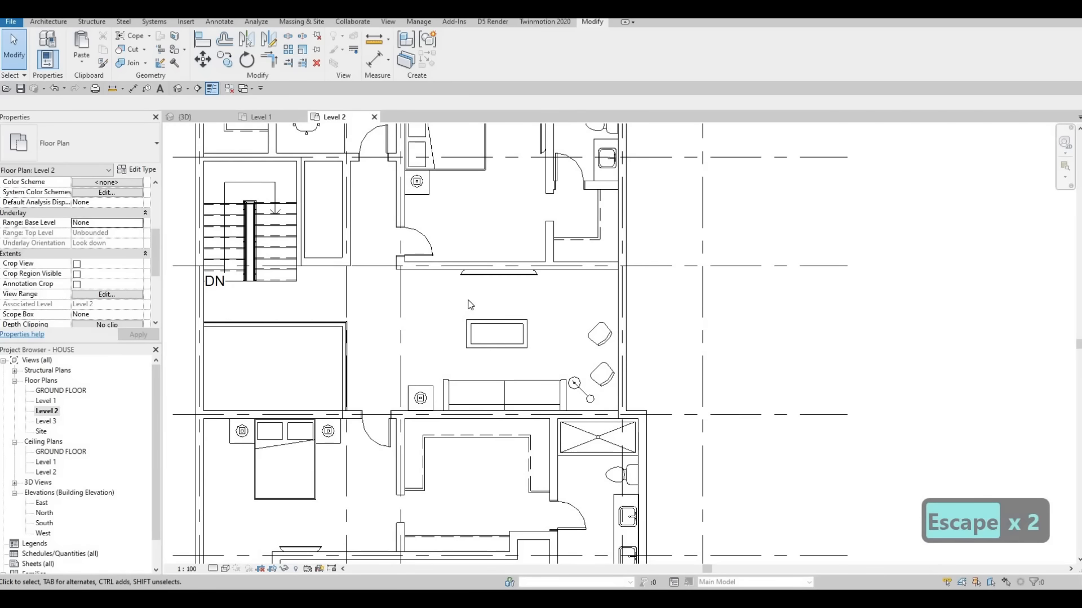
pyautogui.scroll(-2, 471, 305)
pyautogui.press('Escape')
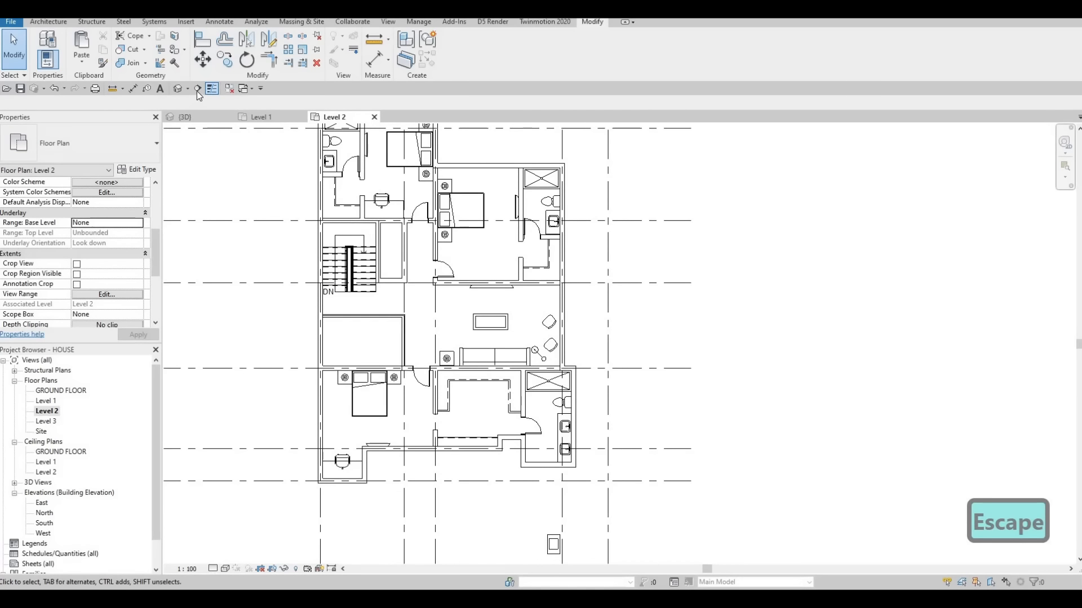
pyautogui.click(198, 89)
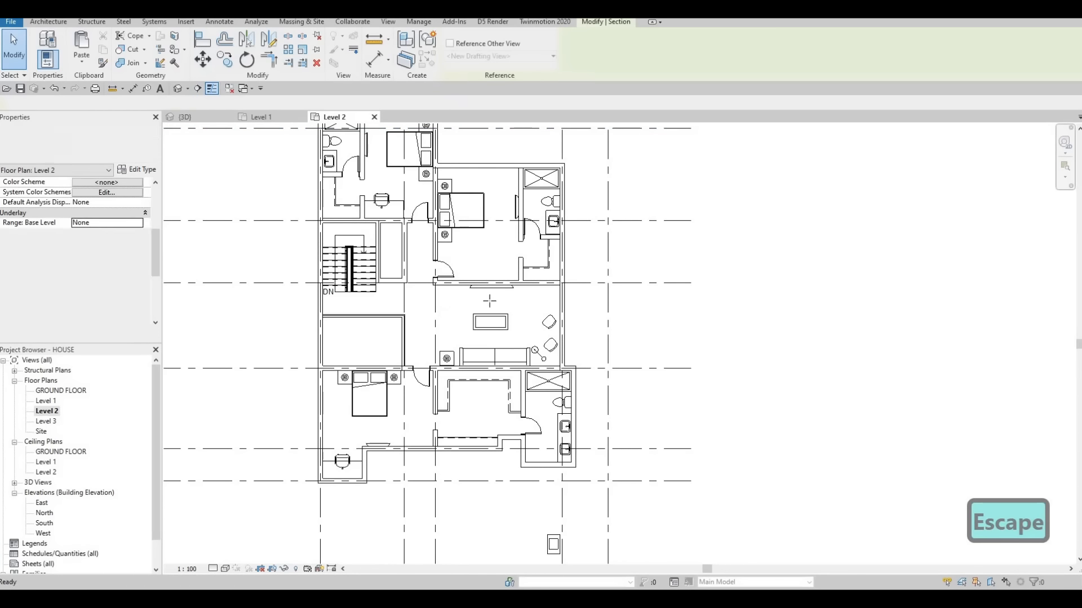
pyautogui.click(414, 309)
pyautogui.click(586, 309)
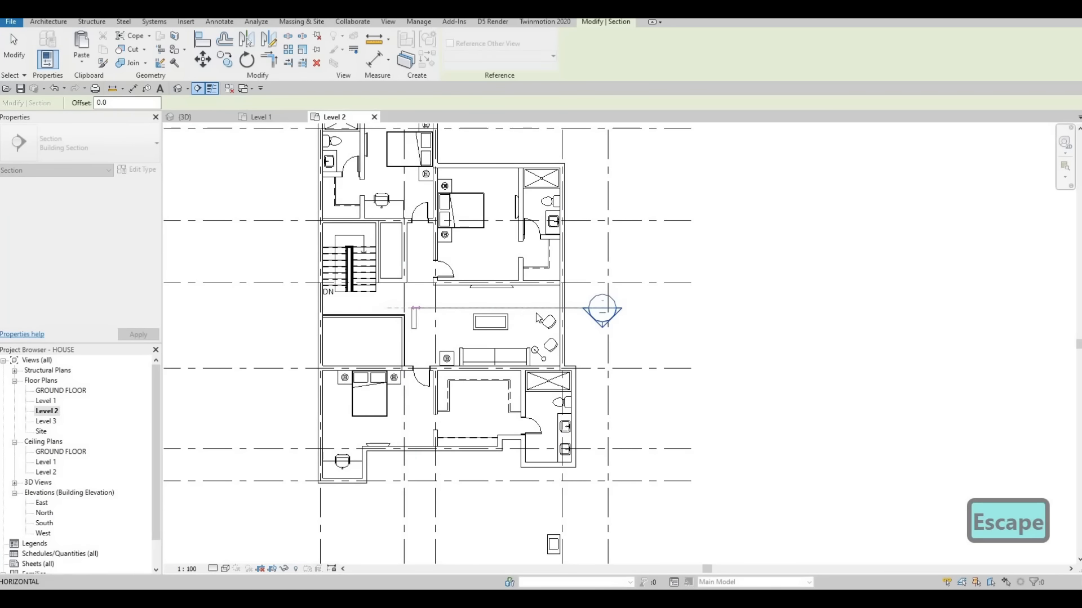
pyautogui.press('Escape')
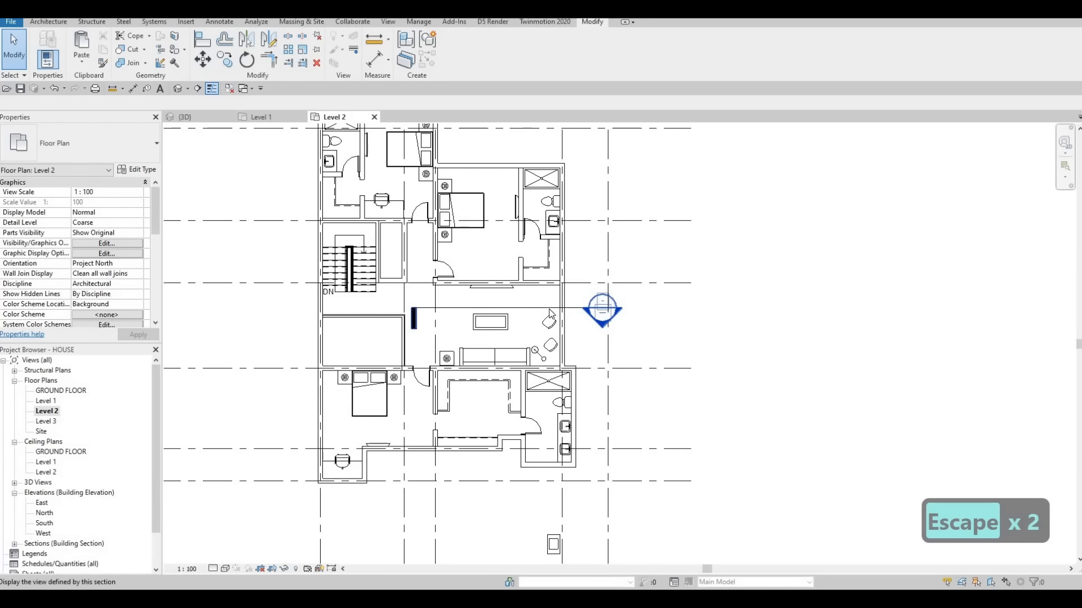
pyautogui.press('Escape')
# Step: Flip the section so it looks toward the living area's TV wall, and open its section view
pyautogui.click(577, 309)
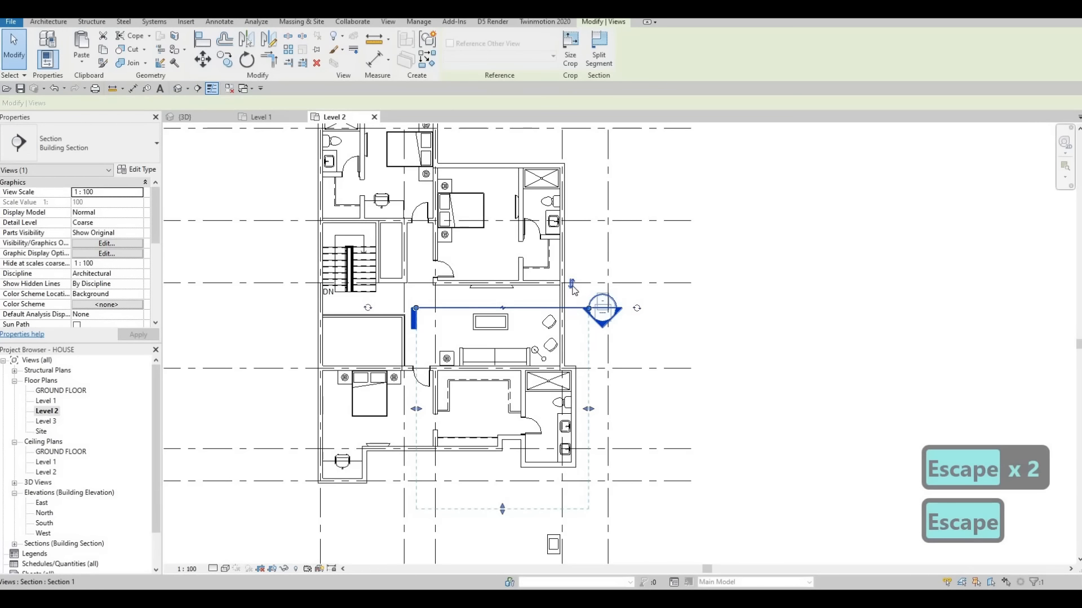
pyautogui.click(571, 284)
pyautogui.scroll(-2, 504, 250)
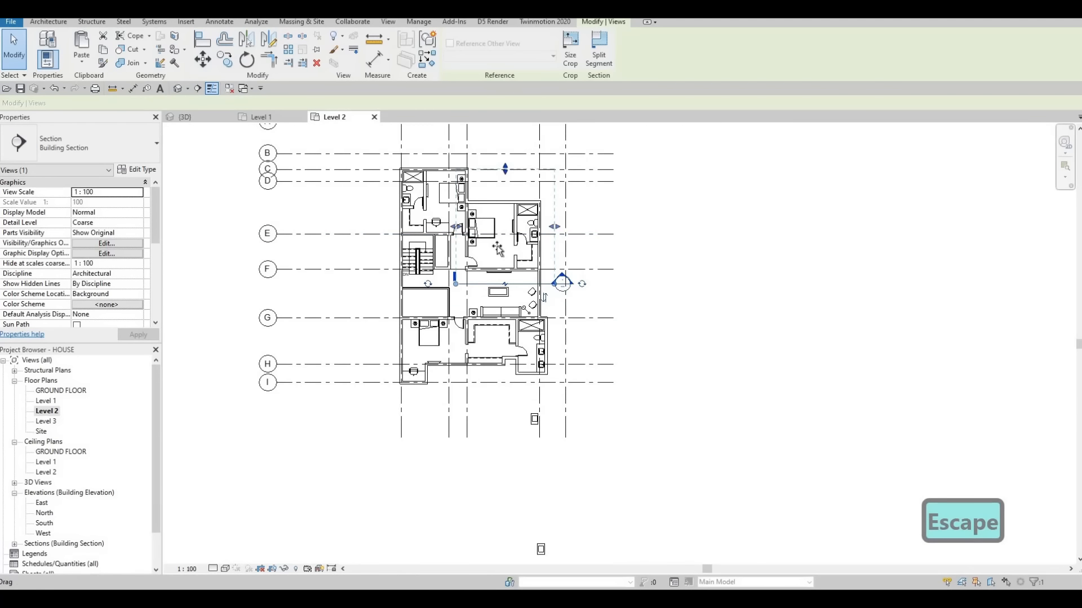
pyautogui.press('Escape')
pyautogui.press('Escape')
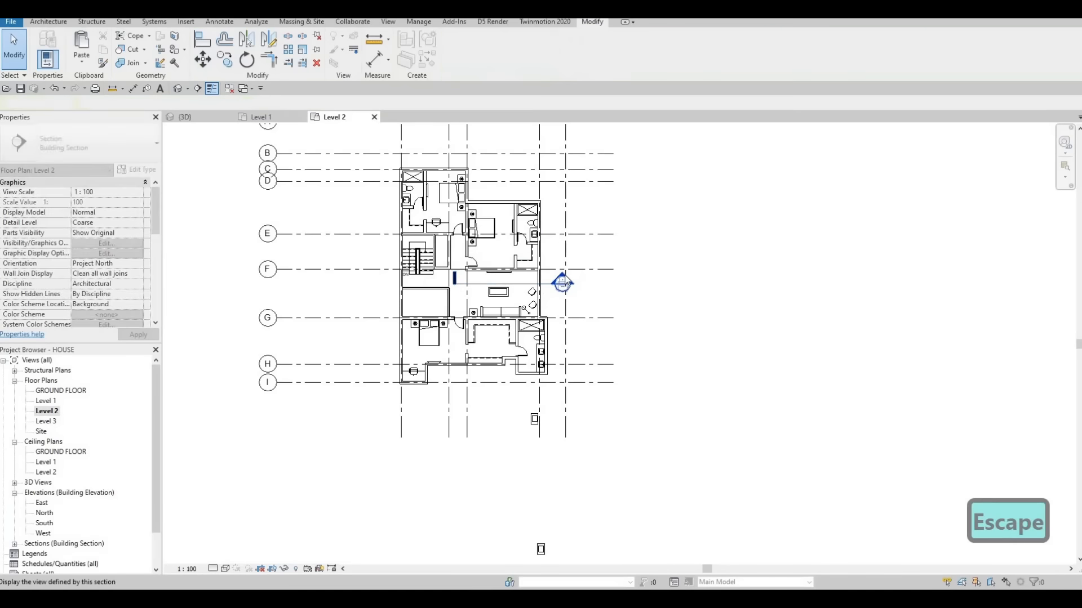
pyautogui.doubleClick(562, 283)
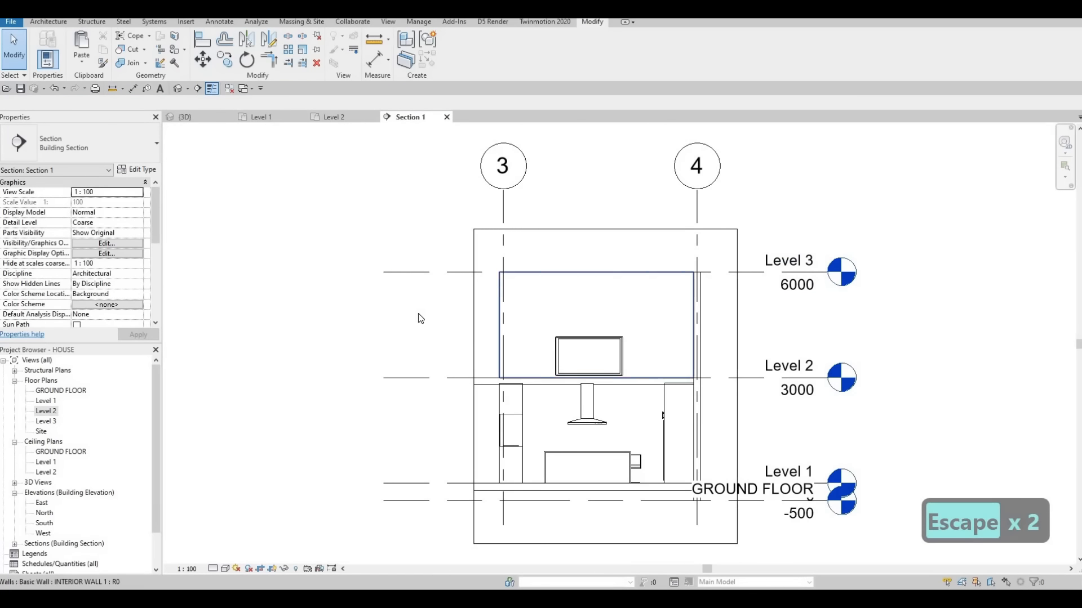
# Step: Nudge the living area TV upward on its wall to an elevation of 960 mm from Level 2
pyautogui.scroll(-1, 462, 298)
pyautogui.scroll(2, 529, 285)
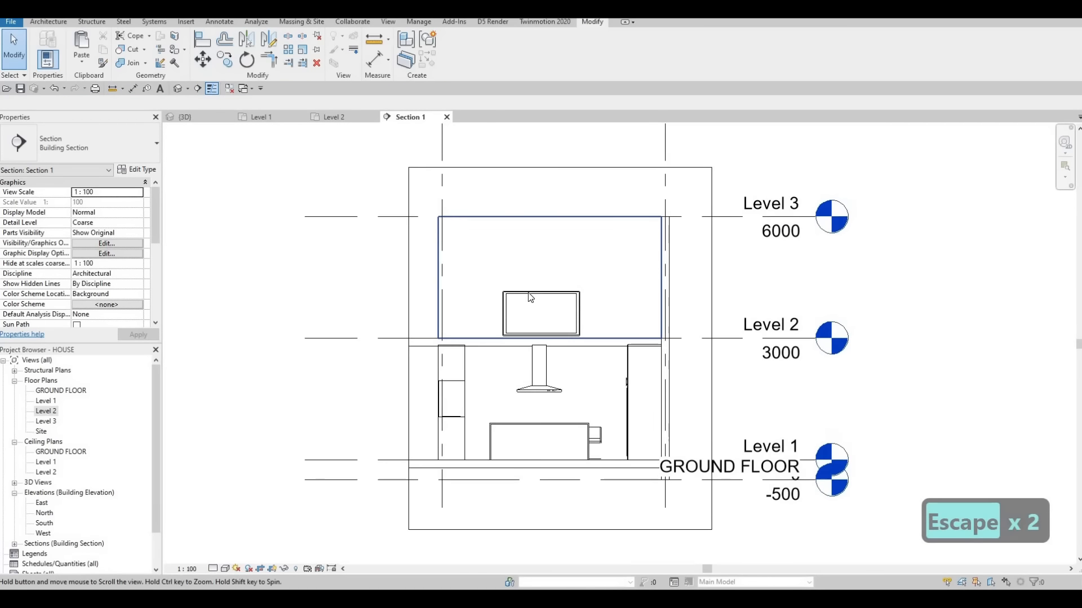
pyautogui.click(529, 294)
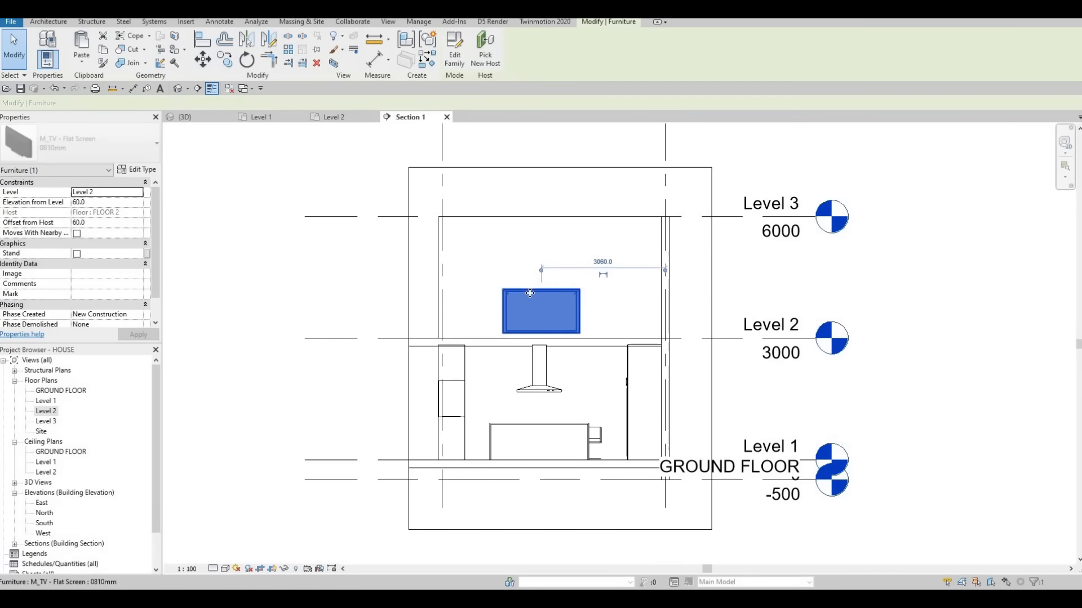
pyautogui.press('Up')
pyautogui.press('Up')
pyautogui.press('Up')
pyautogui.press('Up')
pyautogui.press('Up')
pyautogui.press('Up')
pyautogui.press('Up')
pyautogui.press('Up')
pyautogui.press('Up')
pyautogui.press('Up')
pyautogui.press('Up')
pyautogui.press('Up')
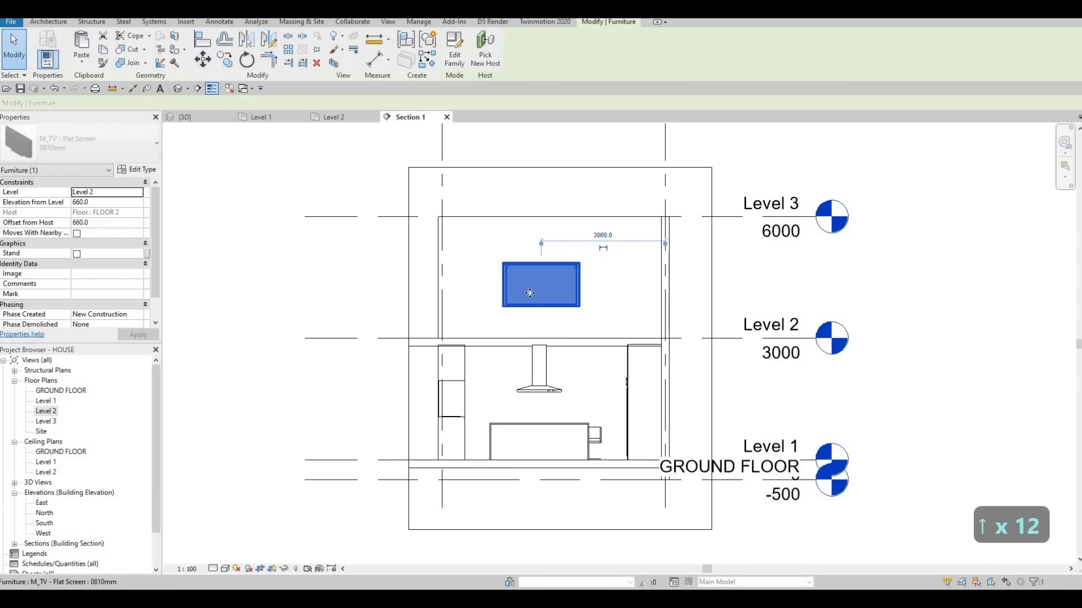
pyautogui.press('Up')
pyautogui.press('Up')
pyautogui.press('Up')
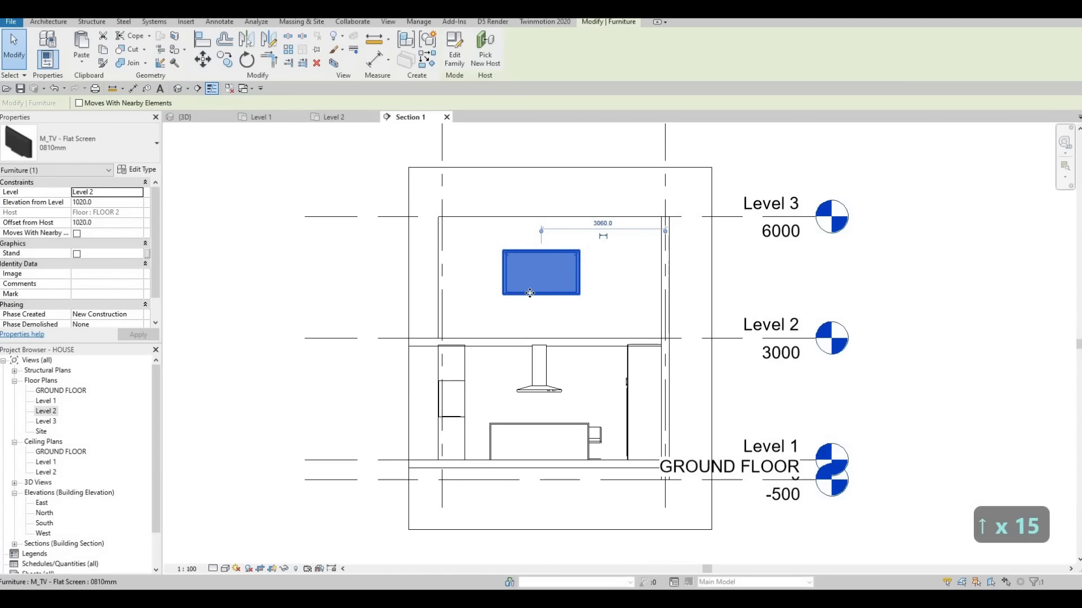
pyautogui.press('Down')
pyautogui.press('Escape')
pyautogui.press('Escape')
pyautogui.scroll(2, 684, 255)
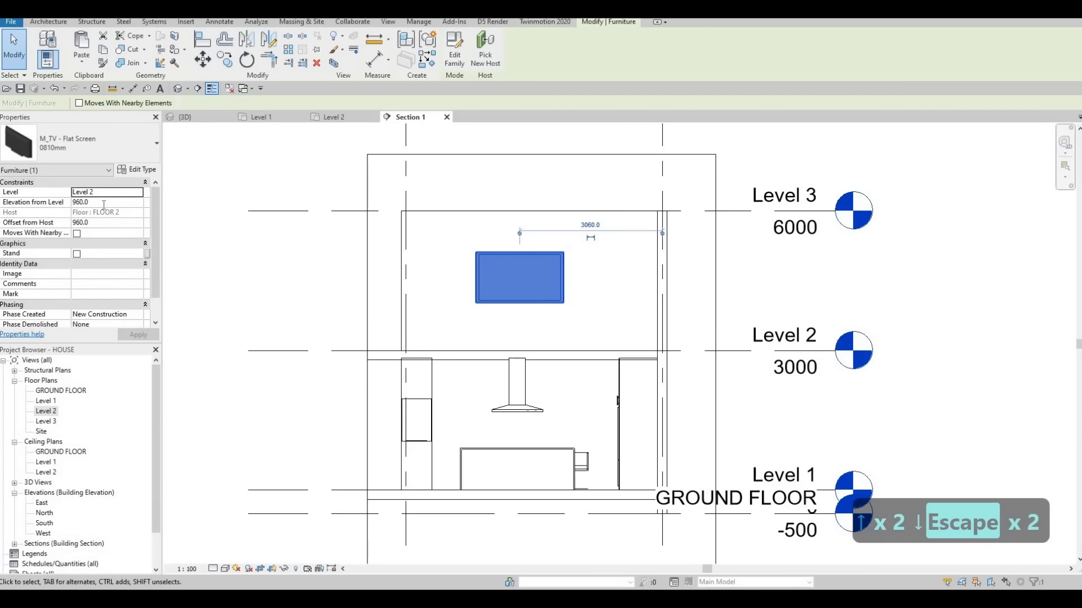
# Step: Set the living area TV's elevation from Level 2 to 900 mm and deselect it
pyautogui.click(104, 202)
pyautogui.write('9')
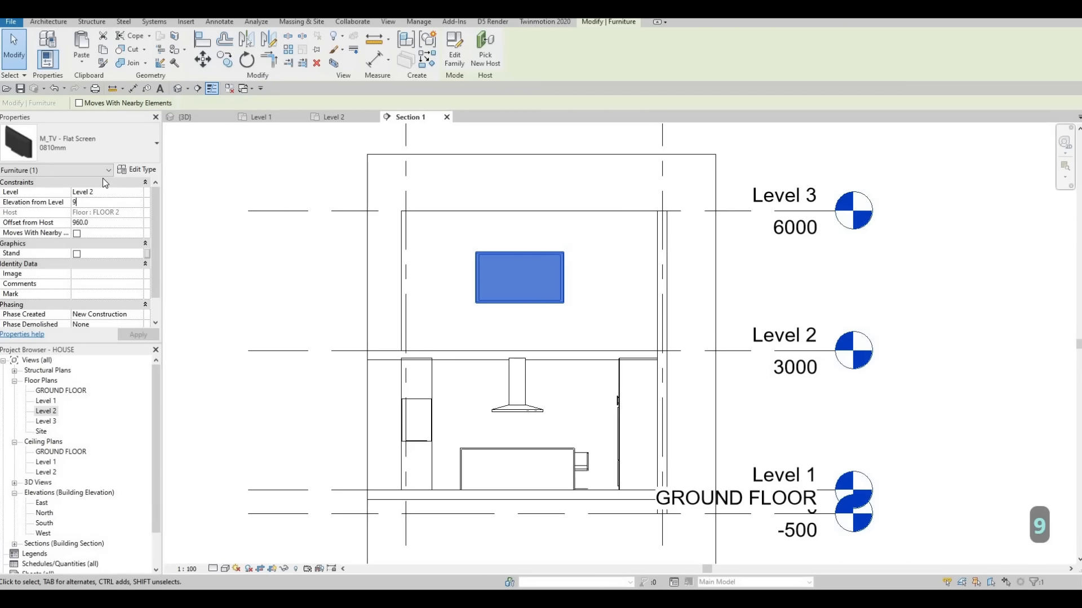
pyautogui.write('00')
pyautogui.press('Return')
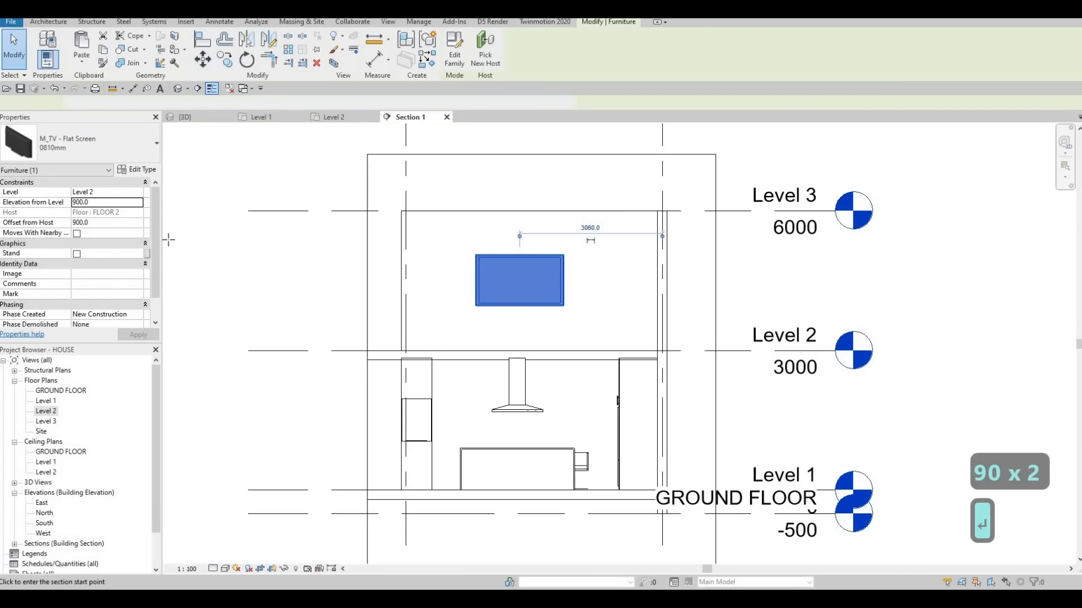
pyautogui.press('Escape')
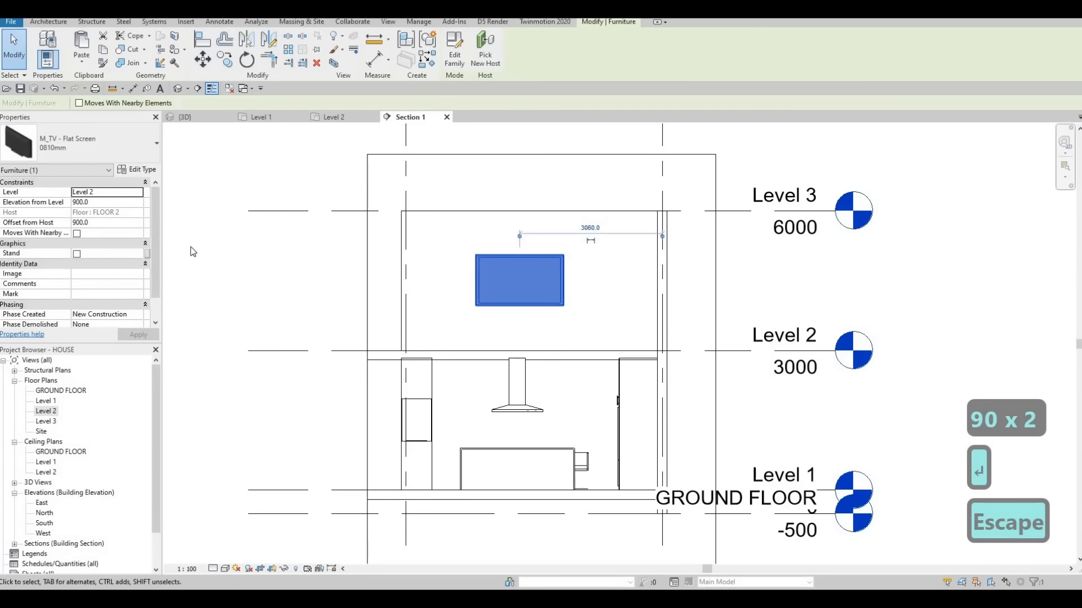
pyautogui.press('Escape')
pyautogui.press('Escape')
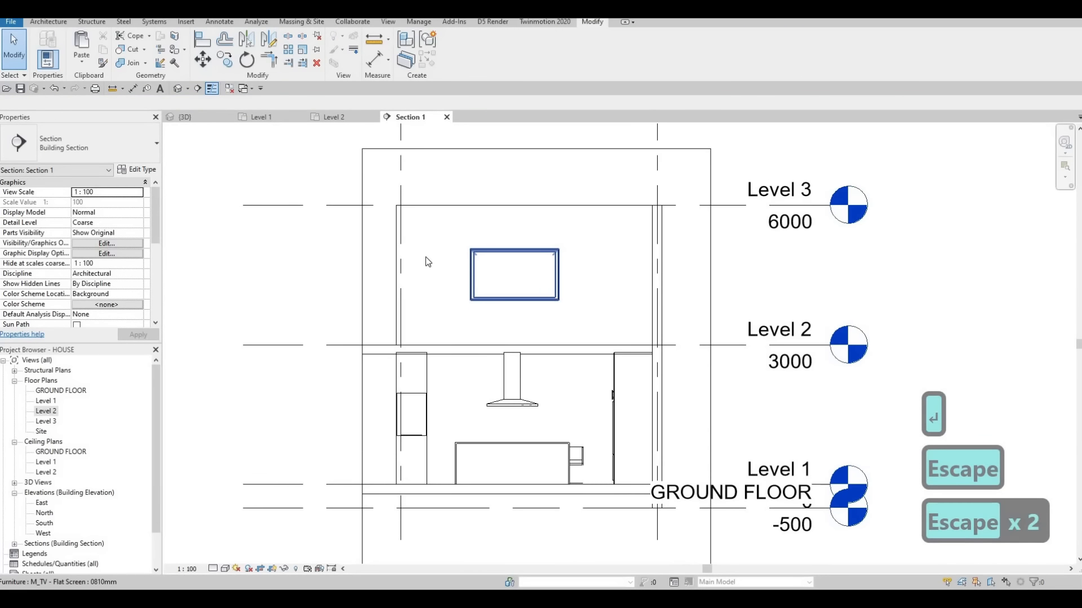
# Step: Begin an in-place component in the Generic Models category, accepting the default name
pyautogui.moveTo(424, 257); pyautogui.dragTo(382, 254, button='middle')
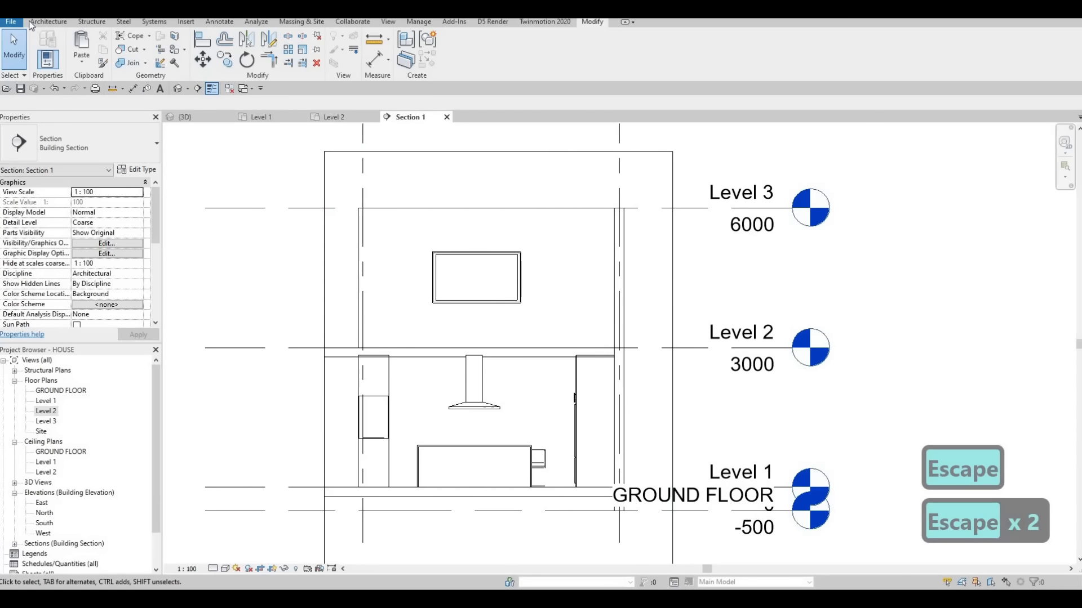
pyautogui.click(48, 22)
pyautogui.click(131, 61)
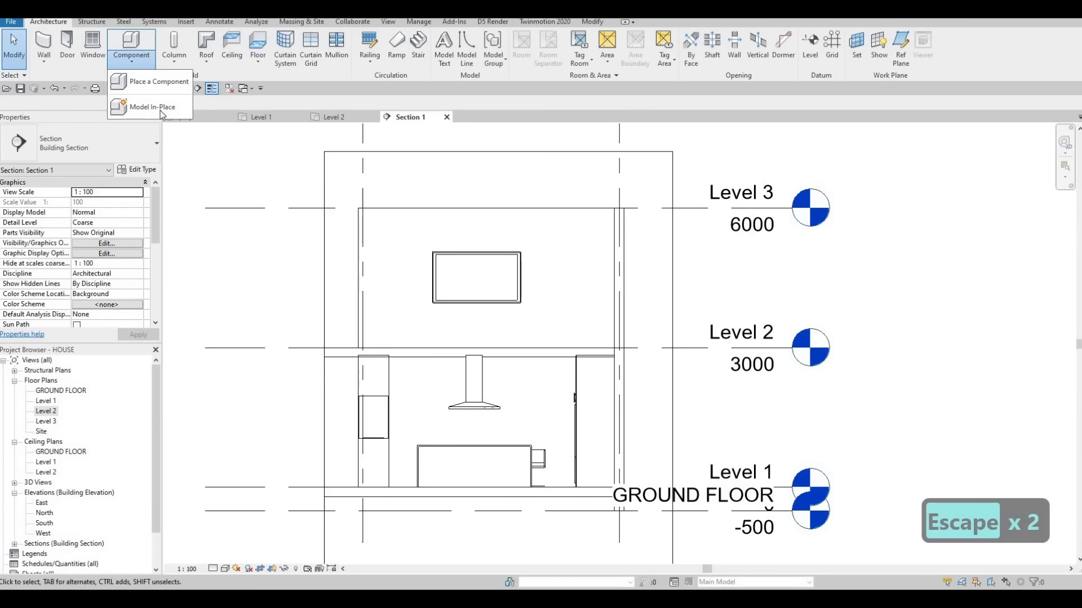
pyautogui.click(160, 112)
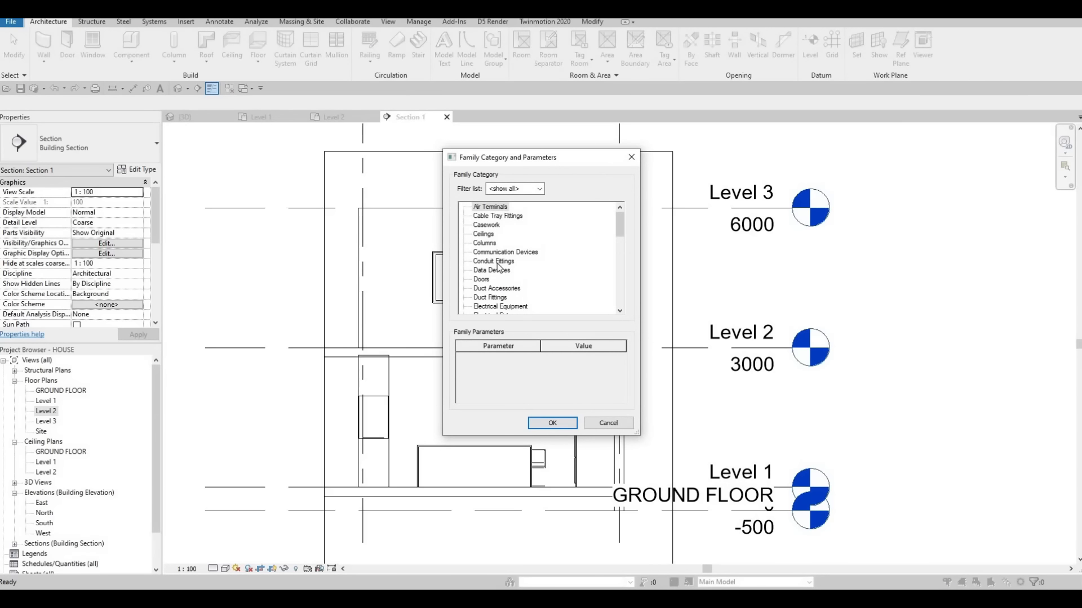
pyautogui.scroll(-3, 496, 276)
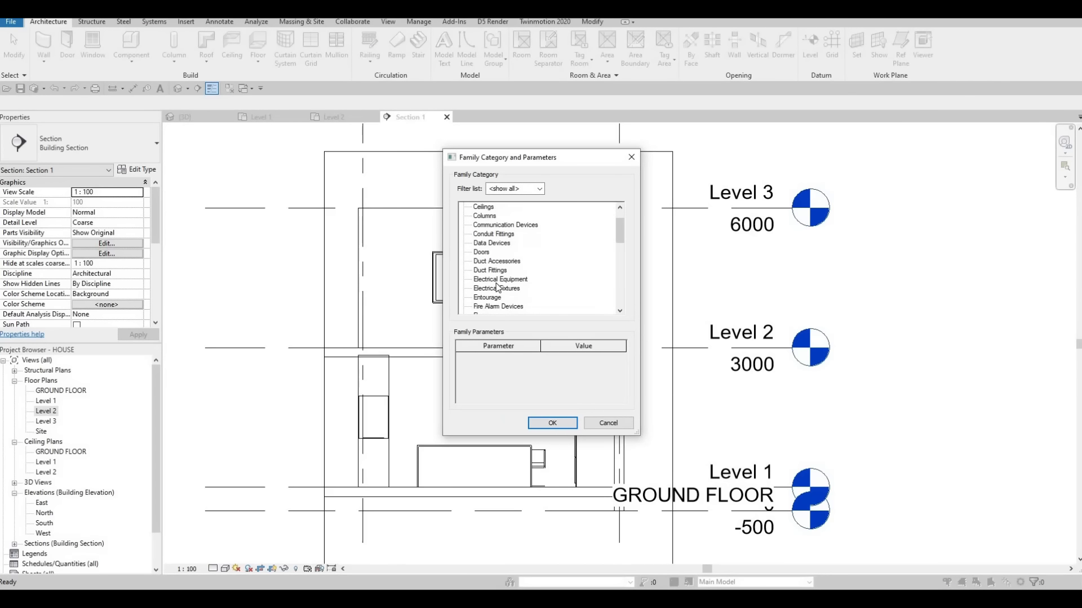
pyautogui.scroll(-1, 489, 296)
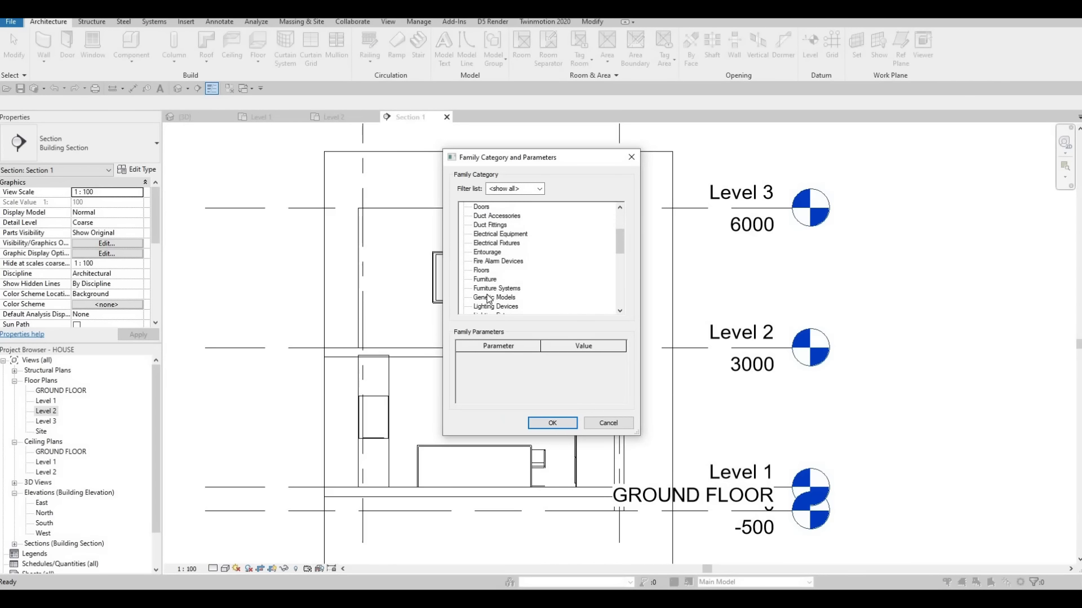
pyautogui.click(552, 421)
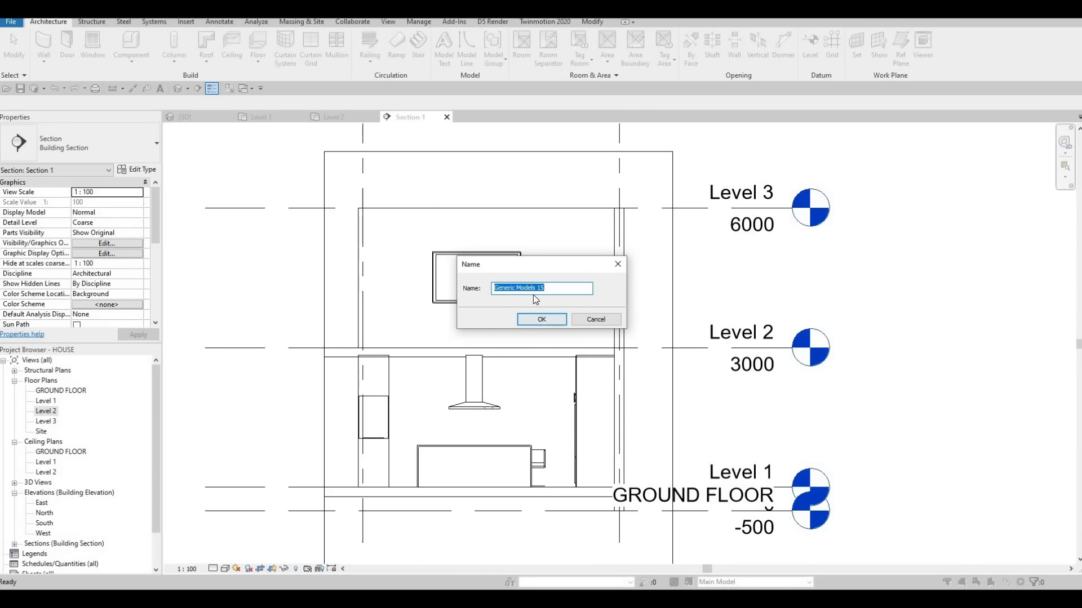
pyautogui.click(541, 319)
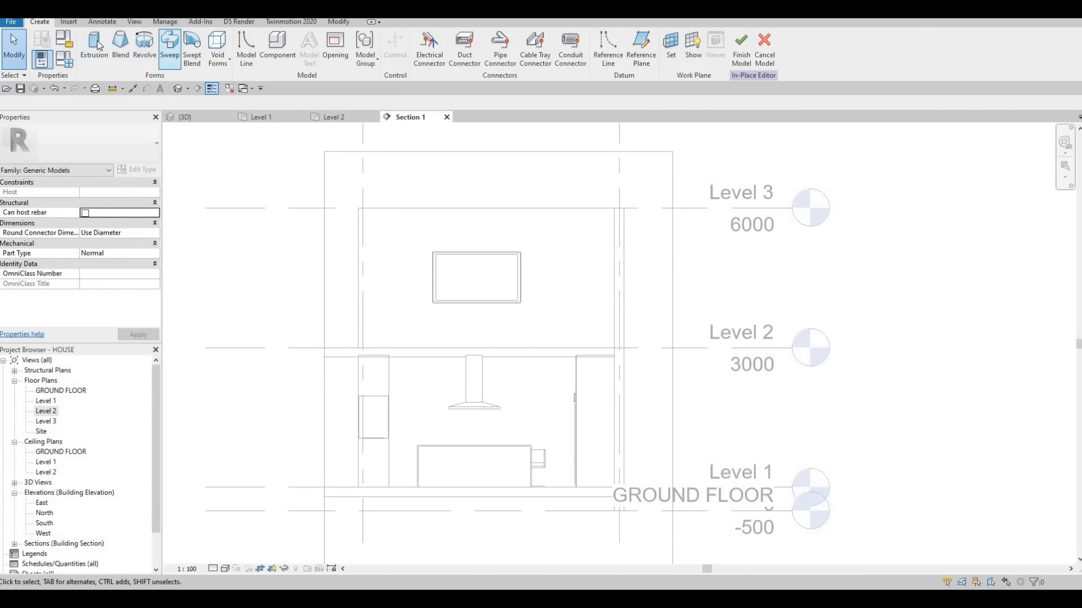
# Step: Start an extrusion on the picked face of the TV wall, with extrusion start 0 and extrusion end 10
pyautogui.click(97, 46)
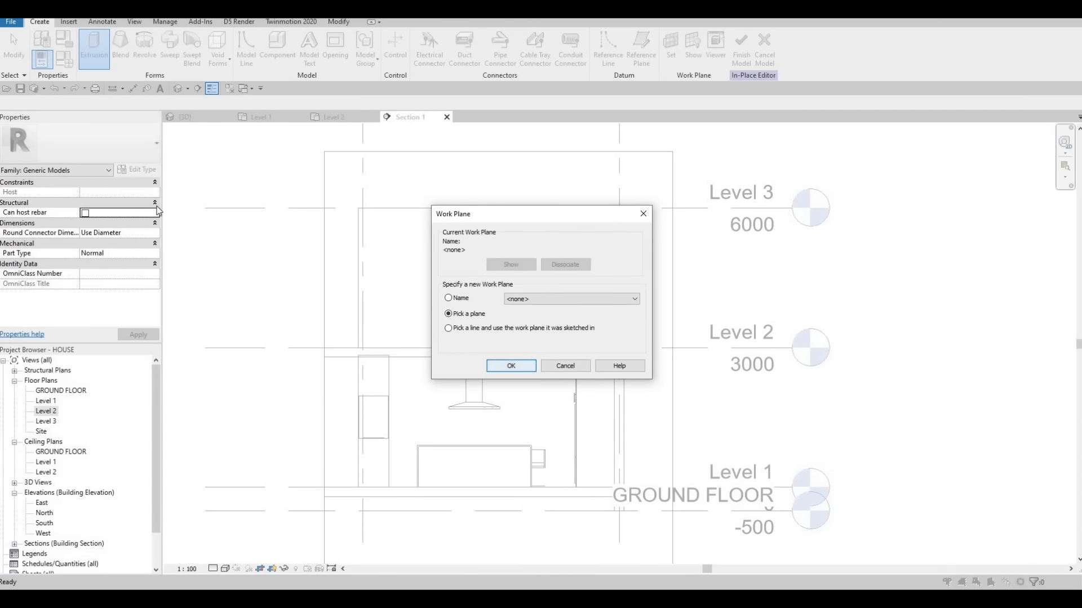
pyautogui.press('Return')
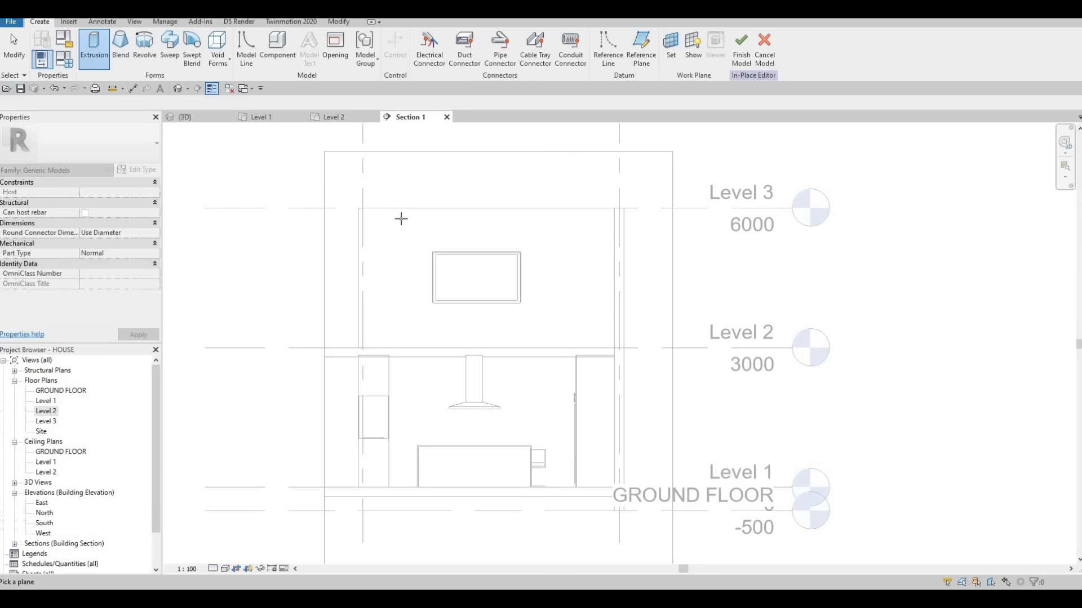
pyautogui.click(398, 233)
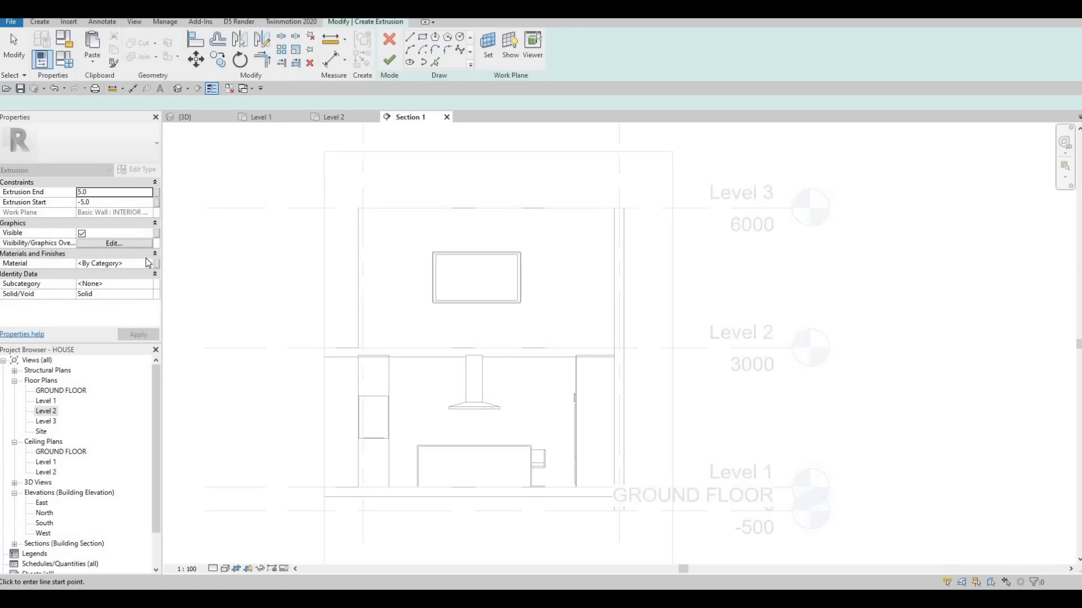
pyautogui.click(110, 203)
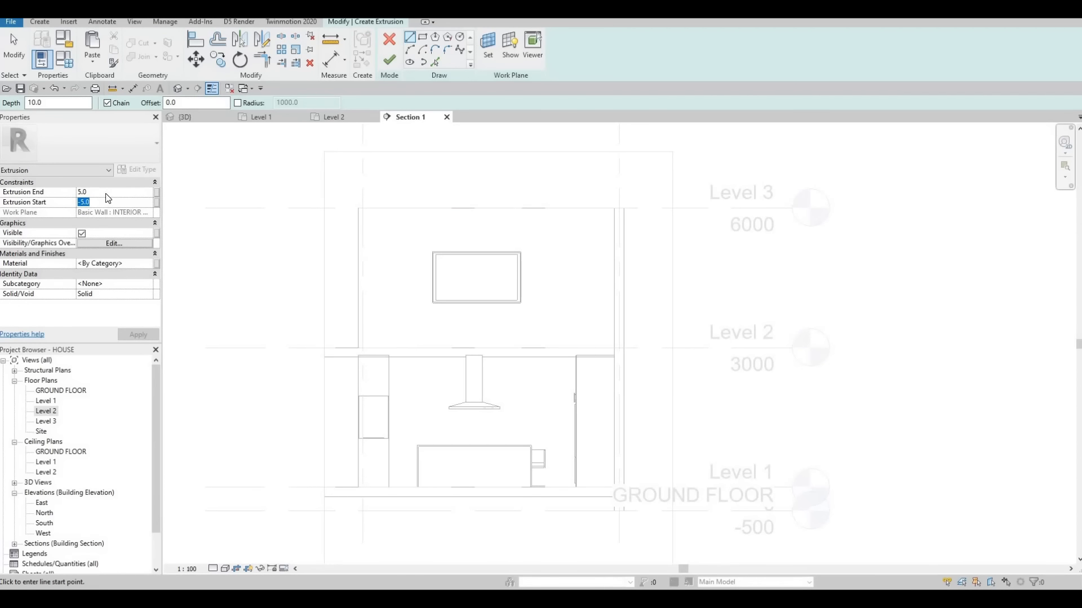
pyautogui.click(106, 193)
pyautogui.write('10')
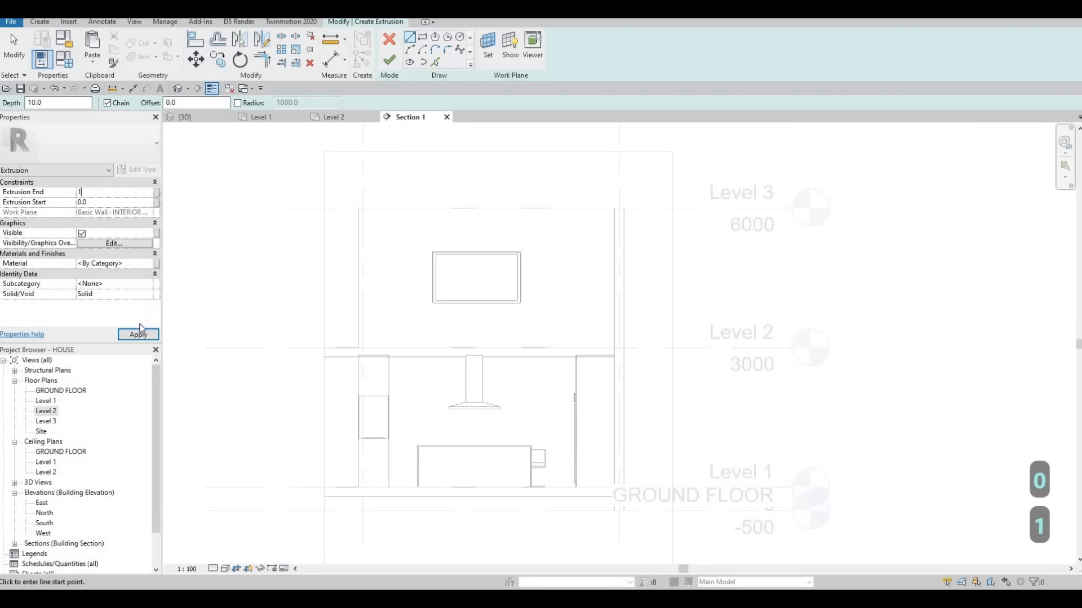
# Step: Assign the Lauan, Meranti material to the extrusion, browsing the Wood category of the AEC Materials library
pyautogui.click(150, 264)
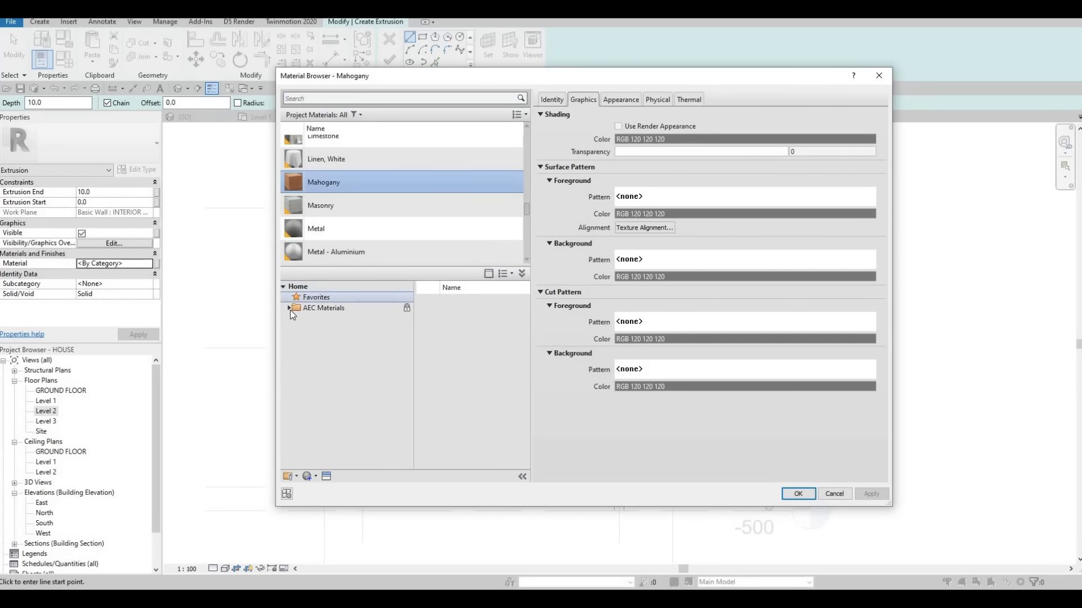
pyautogui.click(290, 310)
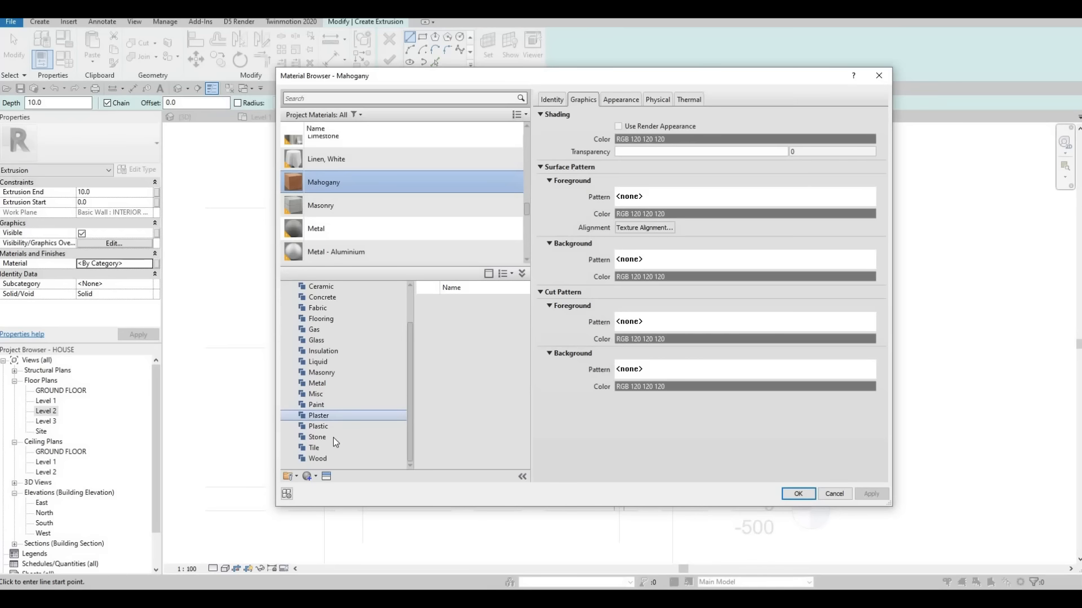
pyautogui.click(317, 458)
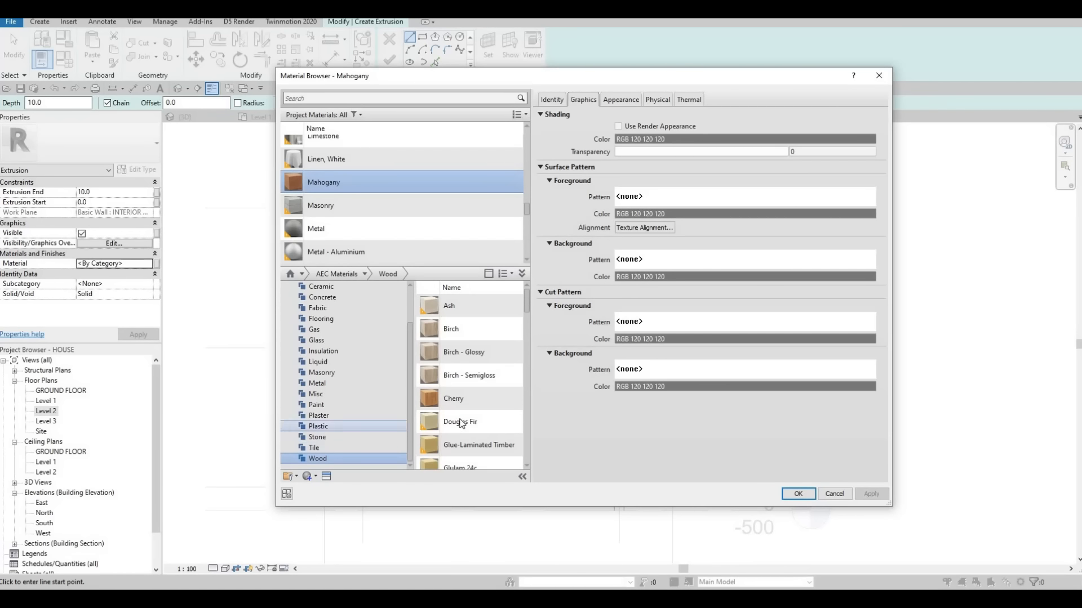
pyautogui.scroll(-3, 475, 437)
pyautogui.scroll(-3, 478, 437)
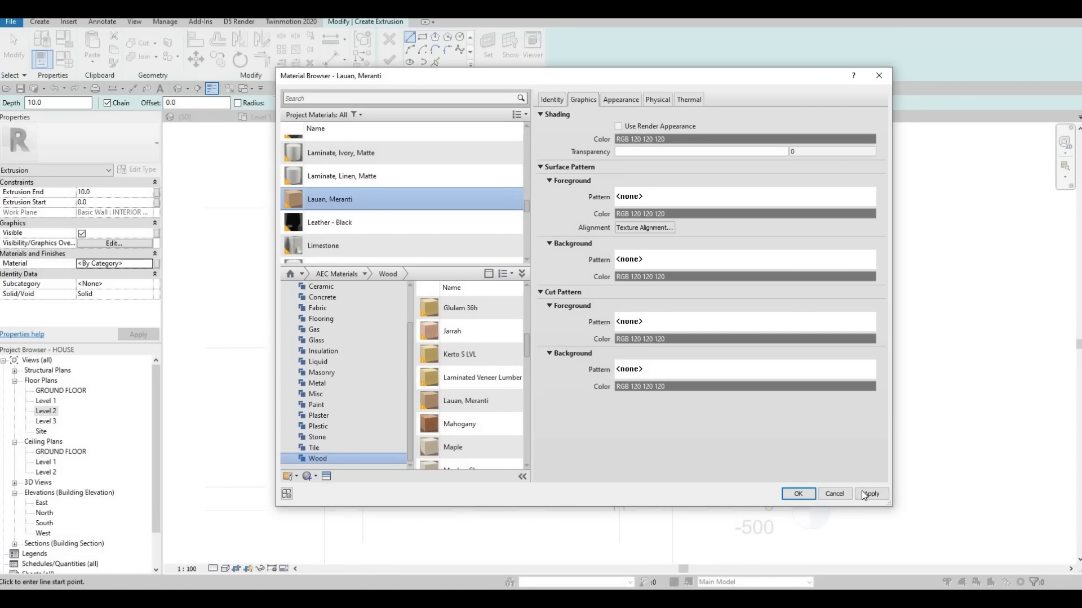
pyautogui.press('Return')
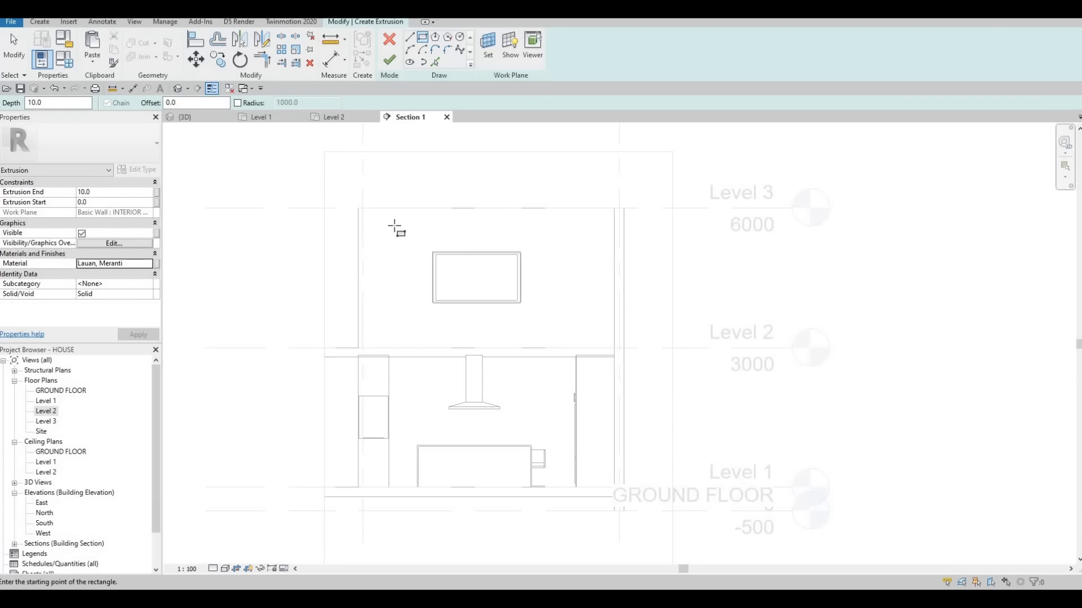
# Step: Sketch a 3000 mm high rectangle covering the whole TV wall between Level 3 and Level 2, and finish the extrusion
pyautogui.click(359, 209)
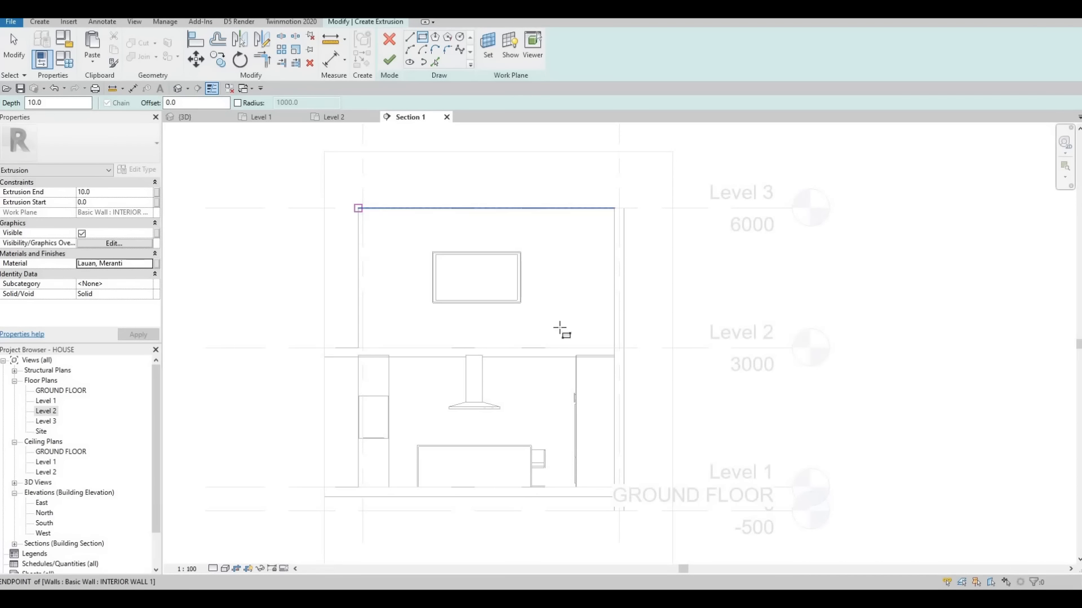
pyautogui.click(589, 347)
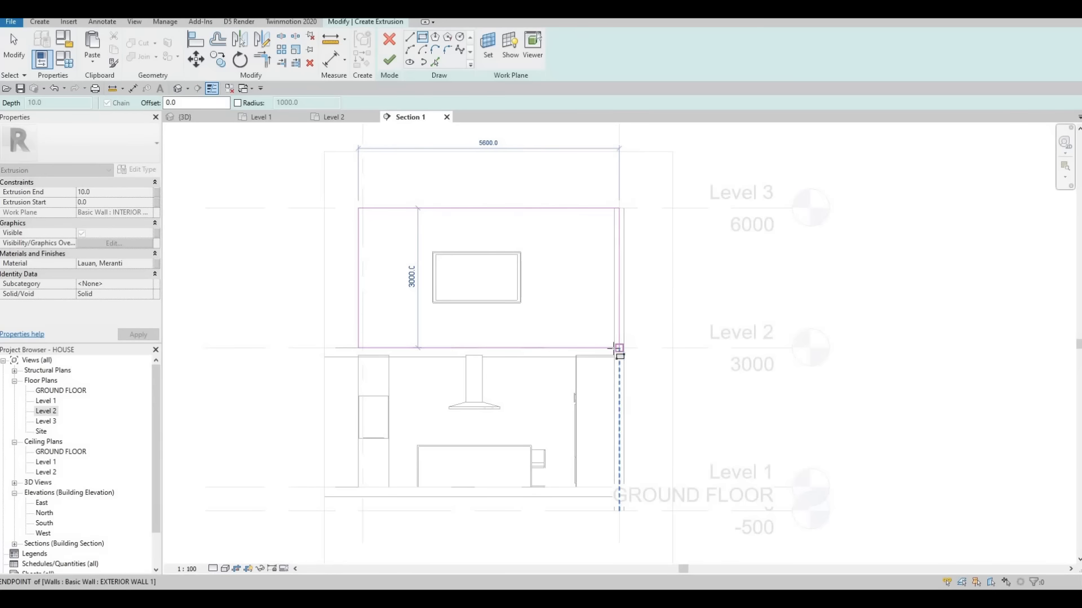
pyautogui.scroll(1, 615, 350)
pyautogui.scroll(1, 614, 350)
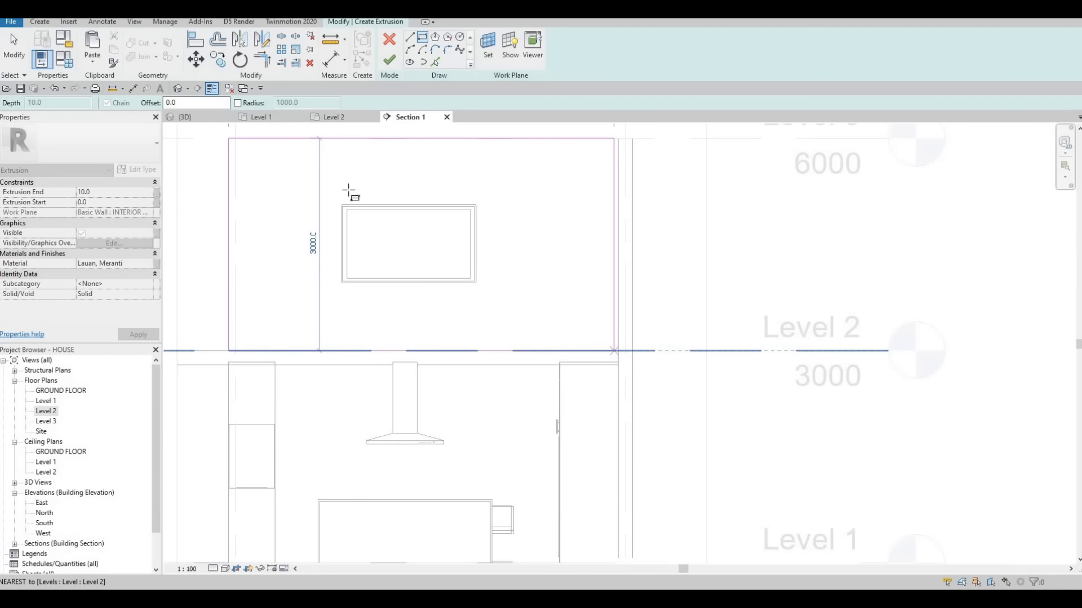
pyautogui.click(614, 351)
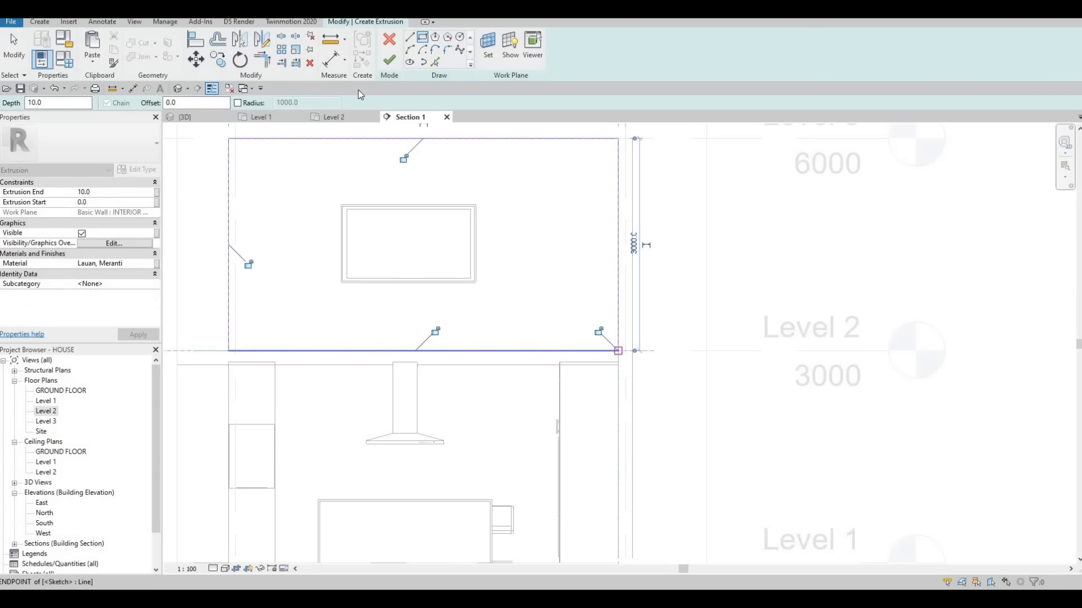
pyautogui.click(391, 60)
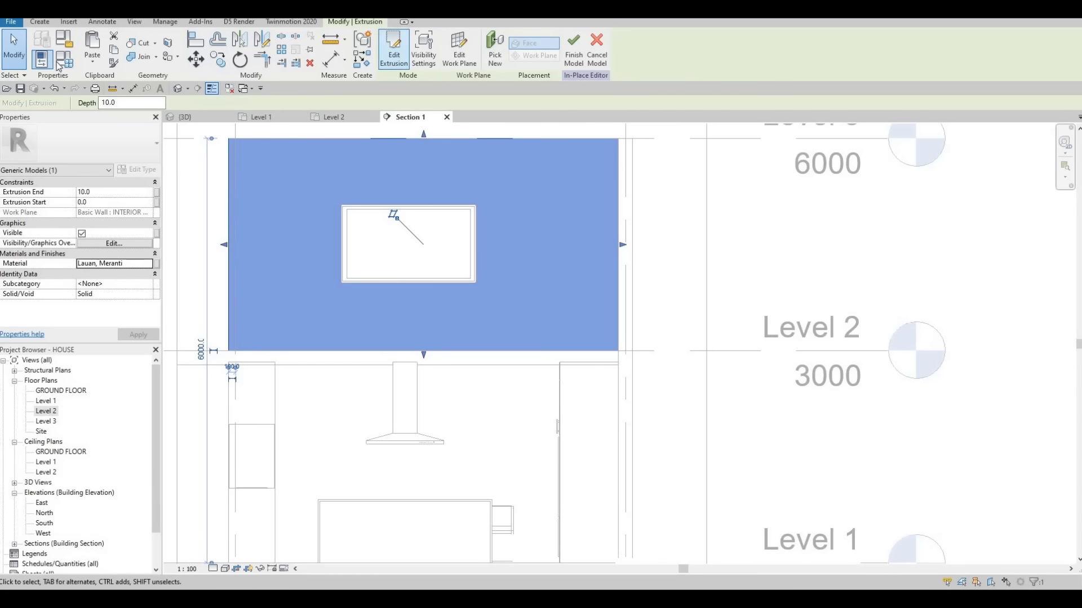
# Step: Start a second extrusion on the picked cladding face and sketch a rectangle over the whole TV wall between Level 3 and Level 2
pyautogui.click(39, 22)
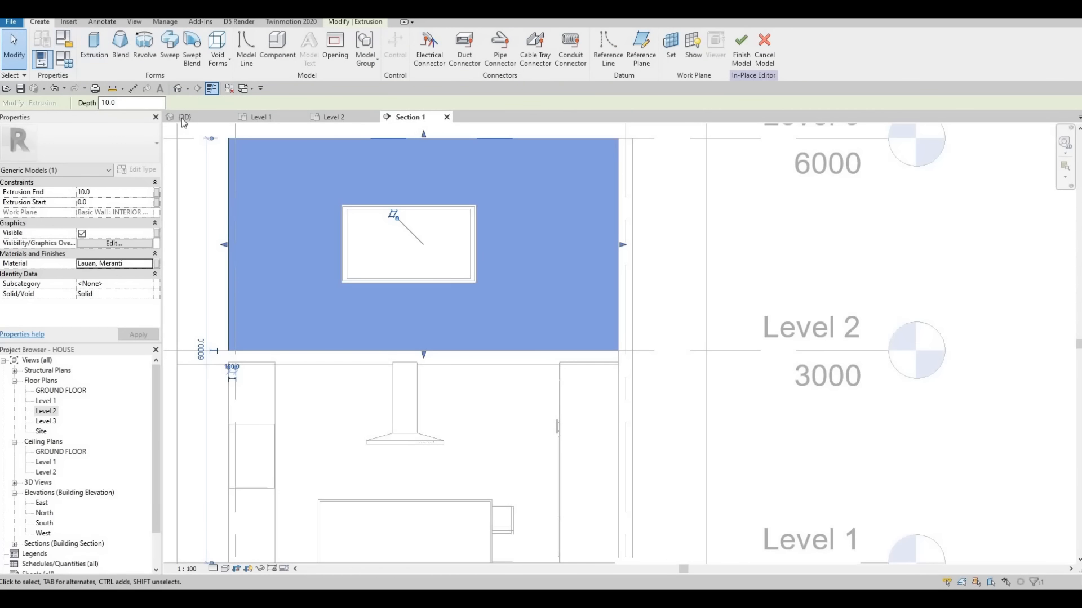
pyautogui.click(93, 48)
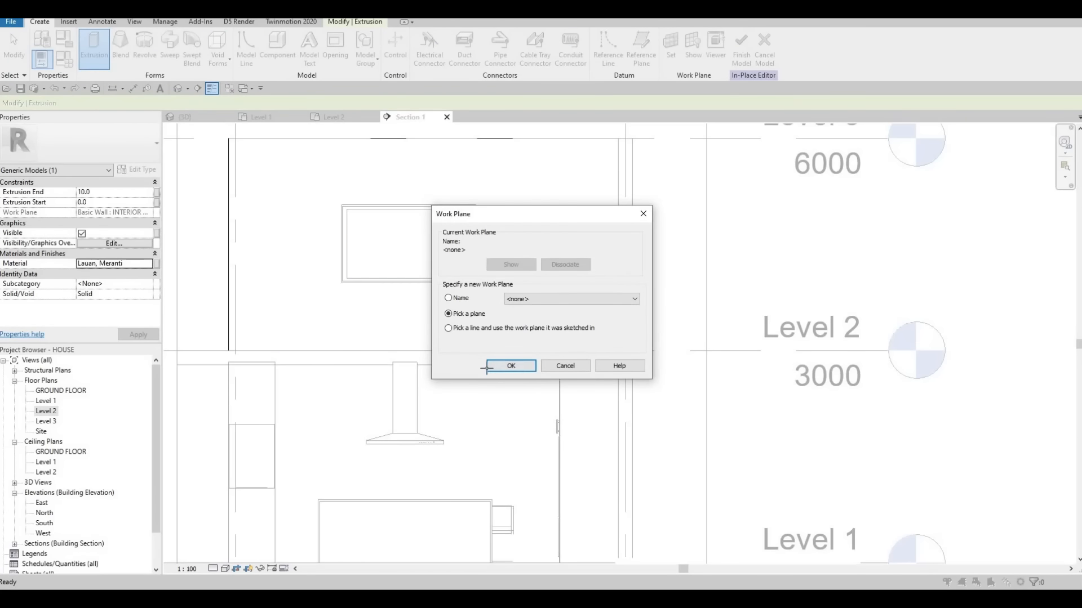
pyautogui.click(488, 366)
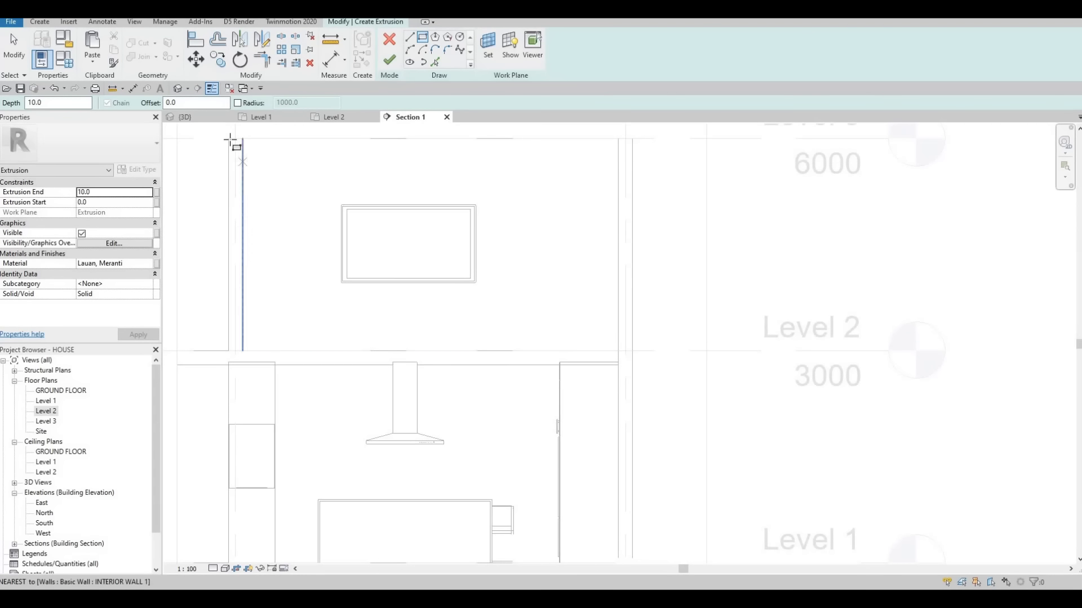
pyautogui.click(229, 139)
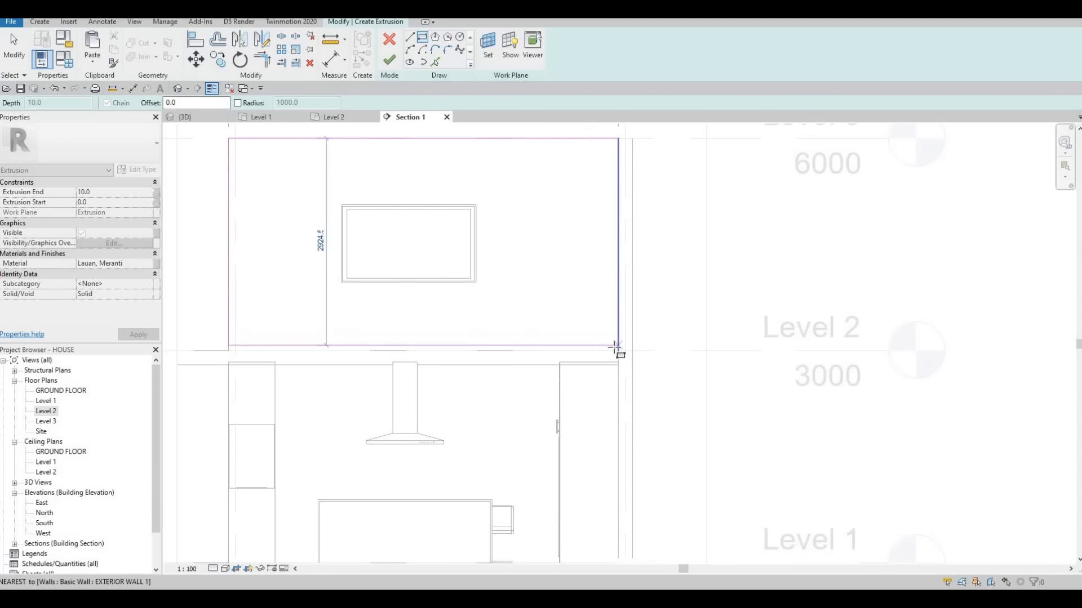
pyautogui.click(618, 350)
pyautogui.press('Escape')
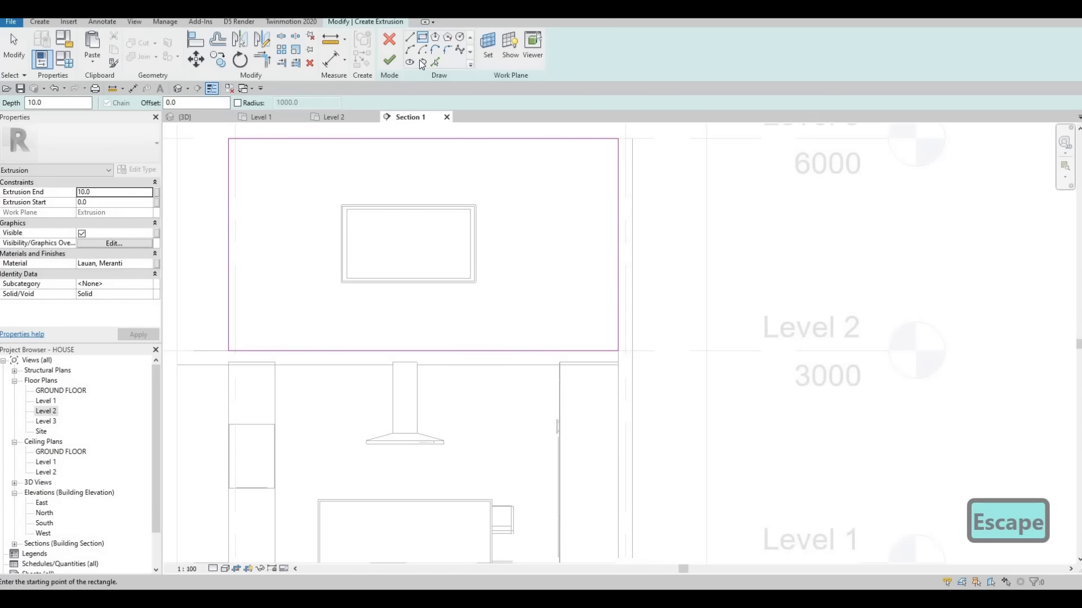
# Step: Sketch a second rectangle offset 50 mm inside the outer one to form a border frame
pyautogui.doubleClick(200, 105)
pyautogui.write('50')
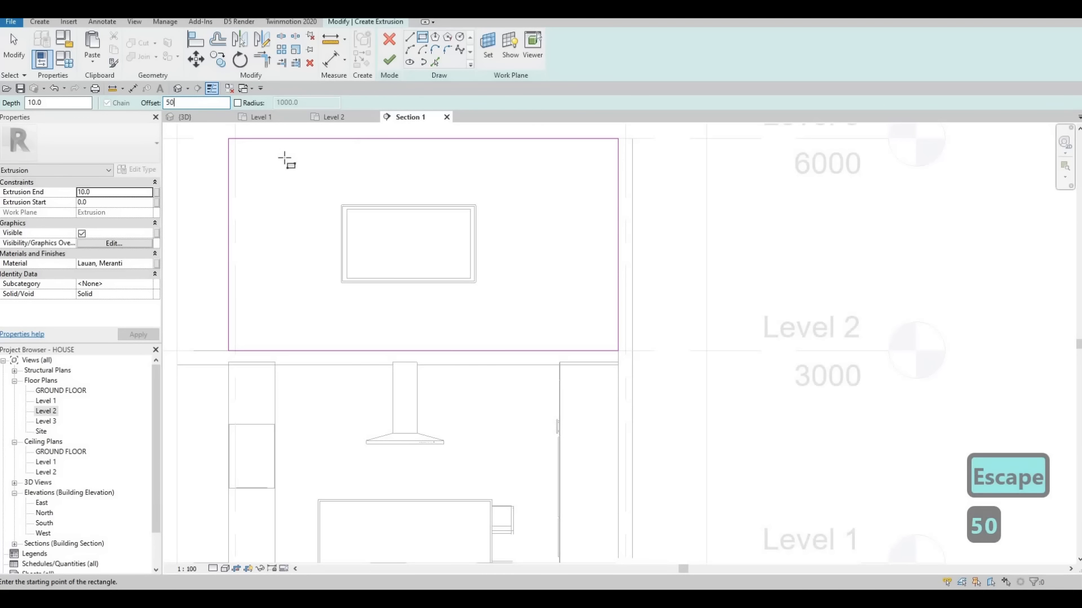
pyautogui.click(228, 139)
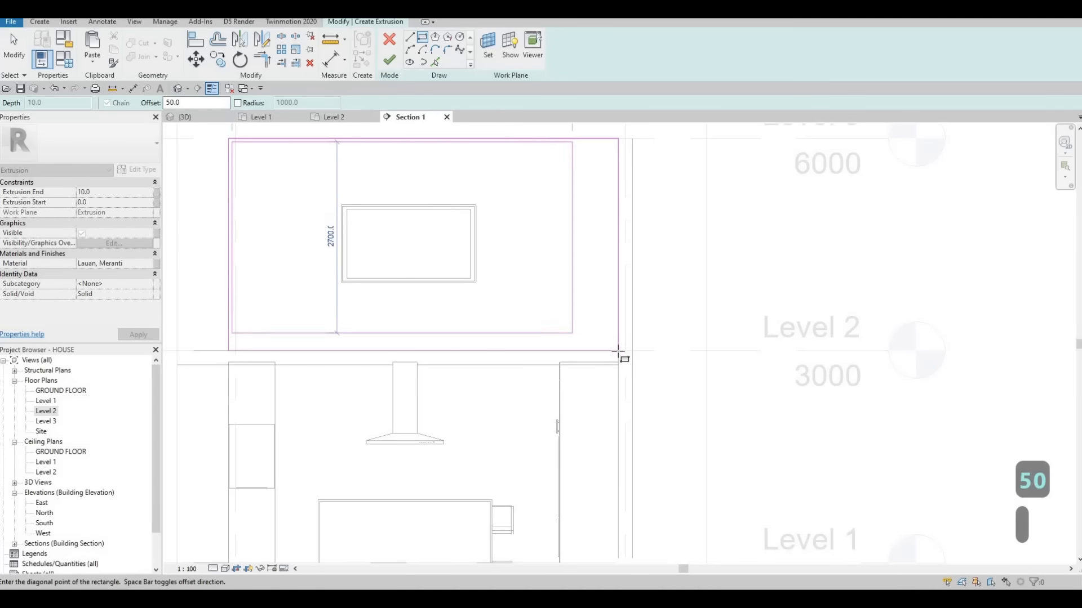
pyautogui.click(618, 351)
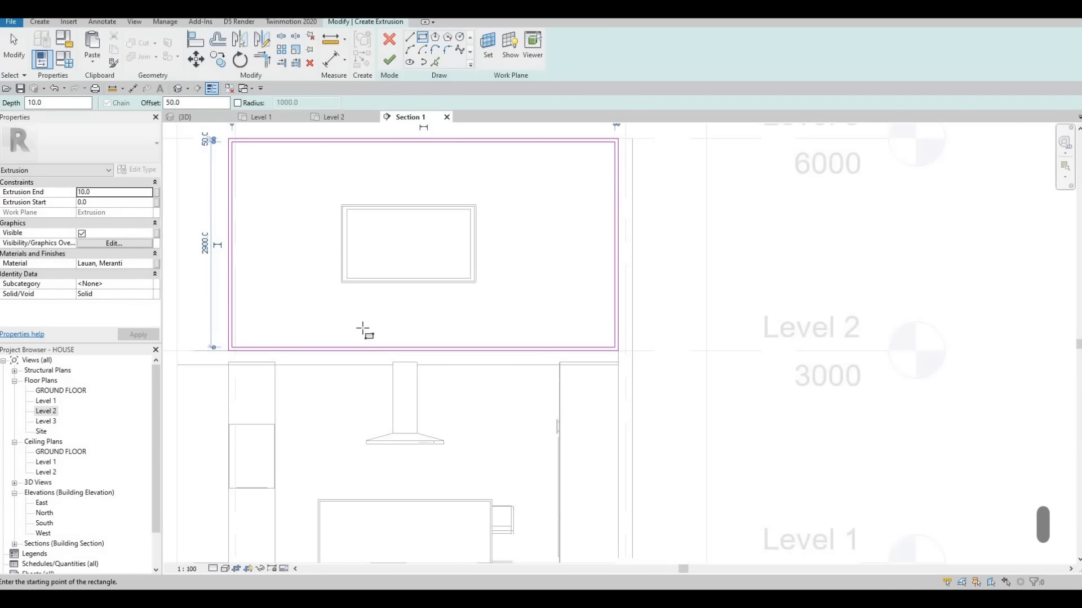
pyautogui.press('Escape')
pyautogui.moveTo(362, 328); pyautogui.dragTo(390, 324, button='middle')
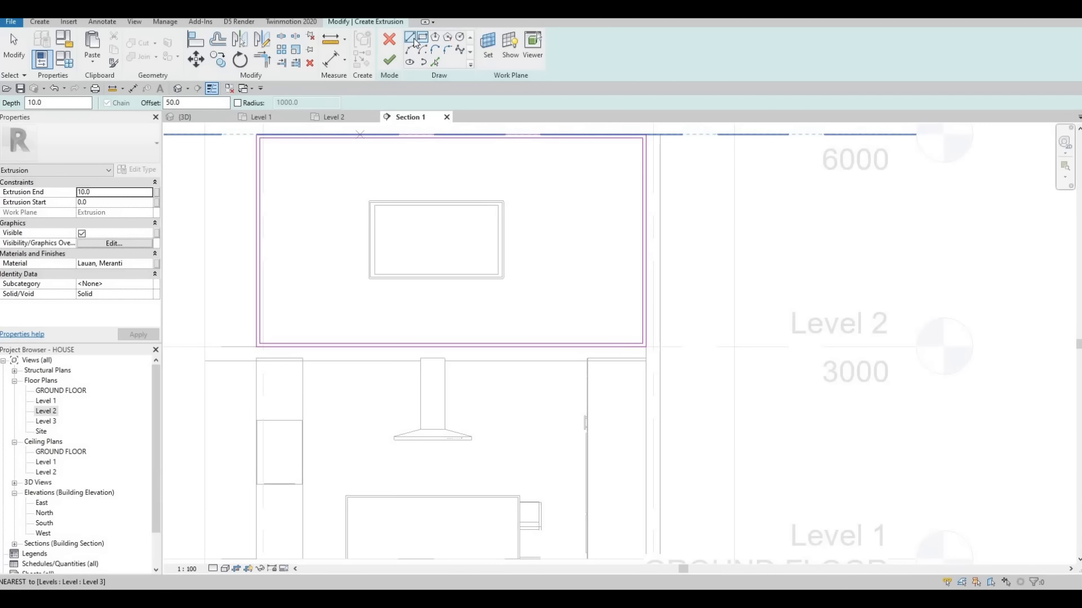
pyautogui.press('l')
pyautogui.press('i')
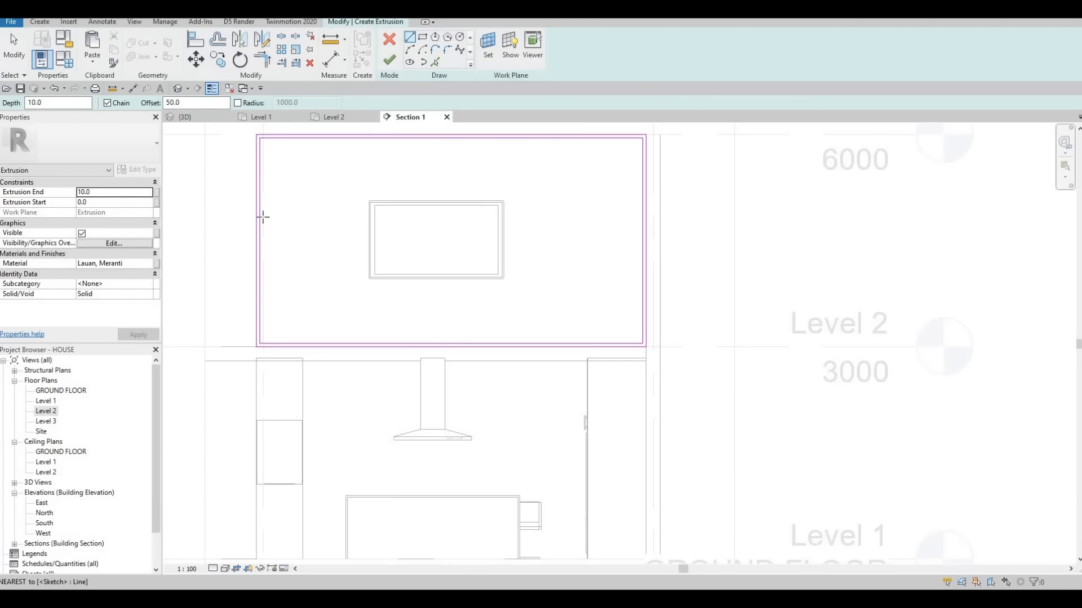
pyautogui.click(270, 211)
pyautogui.press('Escape')
pyautogui.press('Escape')
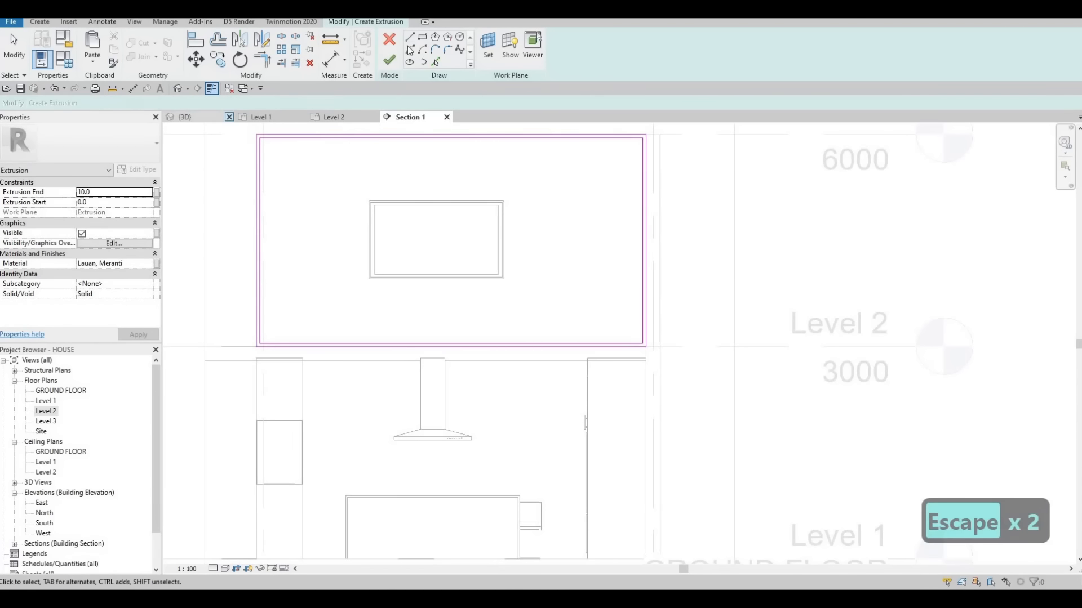
# Step: Sketch a diagonal line across the frame's upper-left corner with zero offset, and a long line from its midpoint to the inner bottom edge
pyautogui.press('l')
pyautogui.press('i')
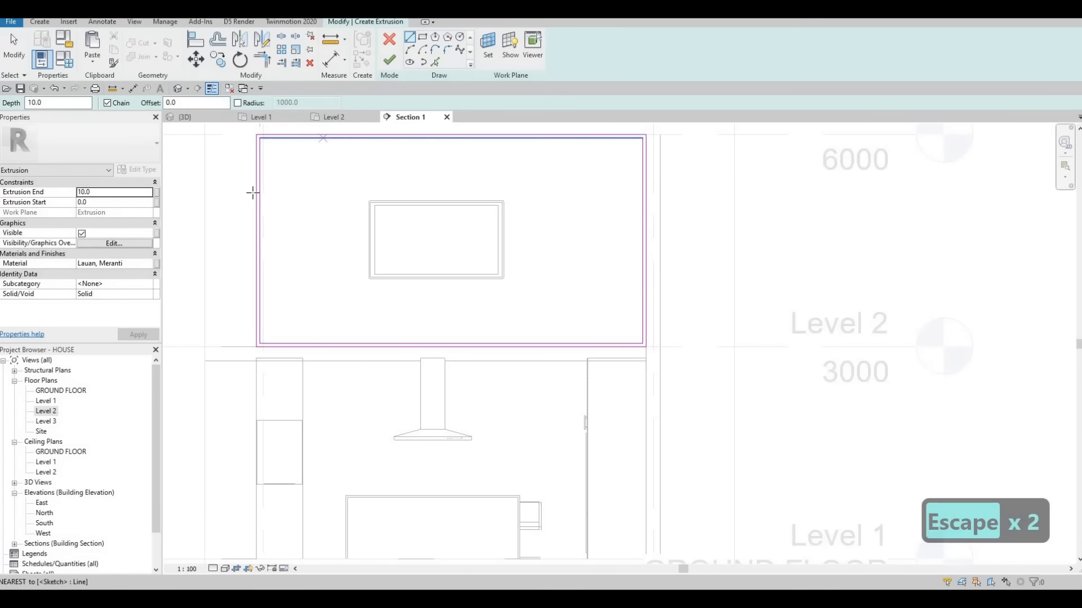
pyautogui.click(322, 140)
pyautogui.click(261, 193)
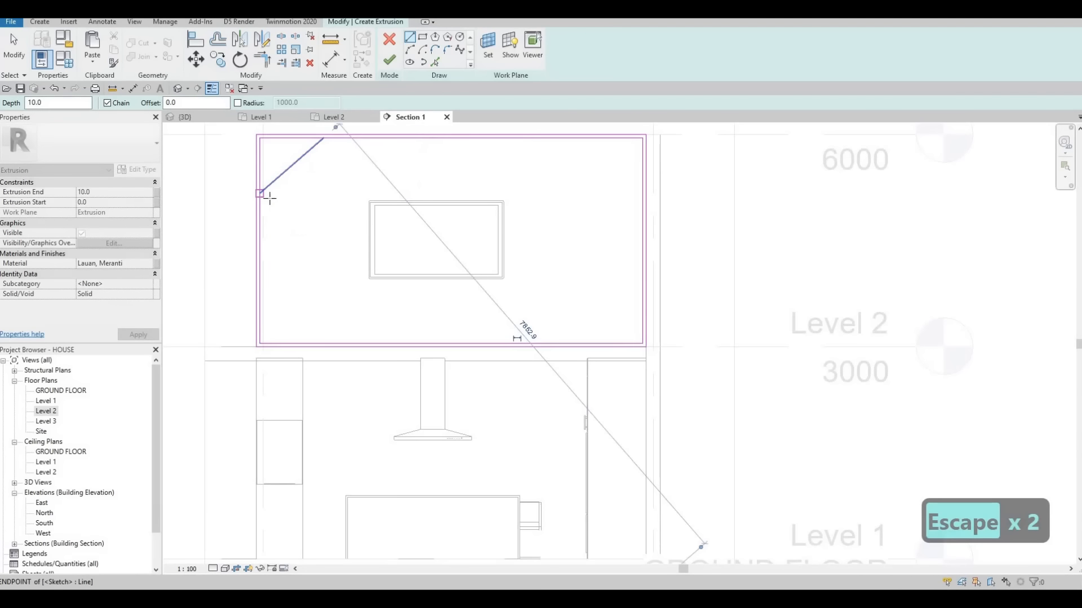
pyautogui.press('Escape')
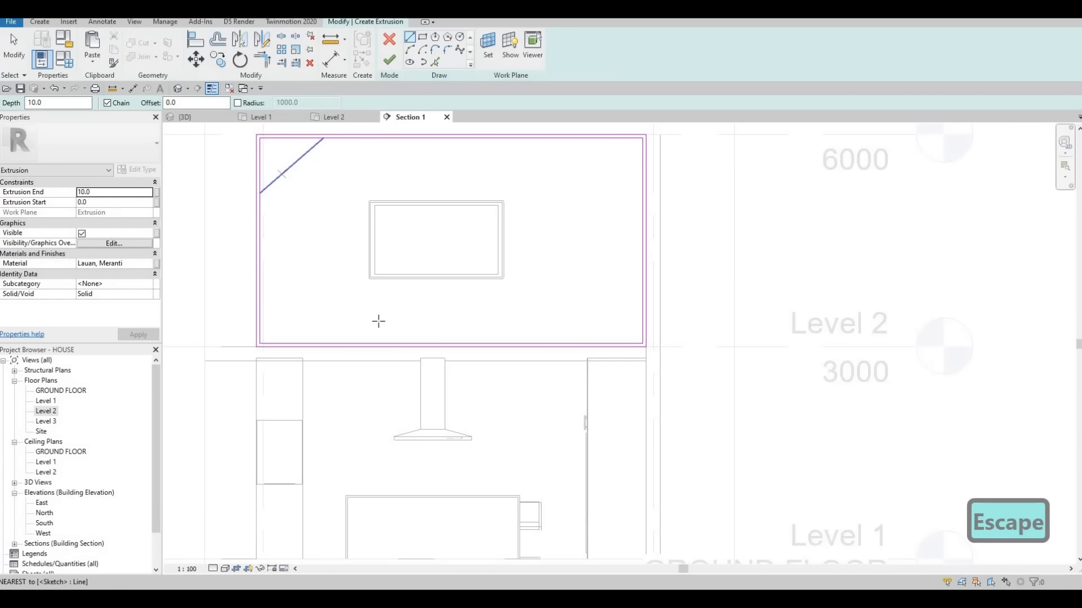
pyautogui.click(282, 174)
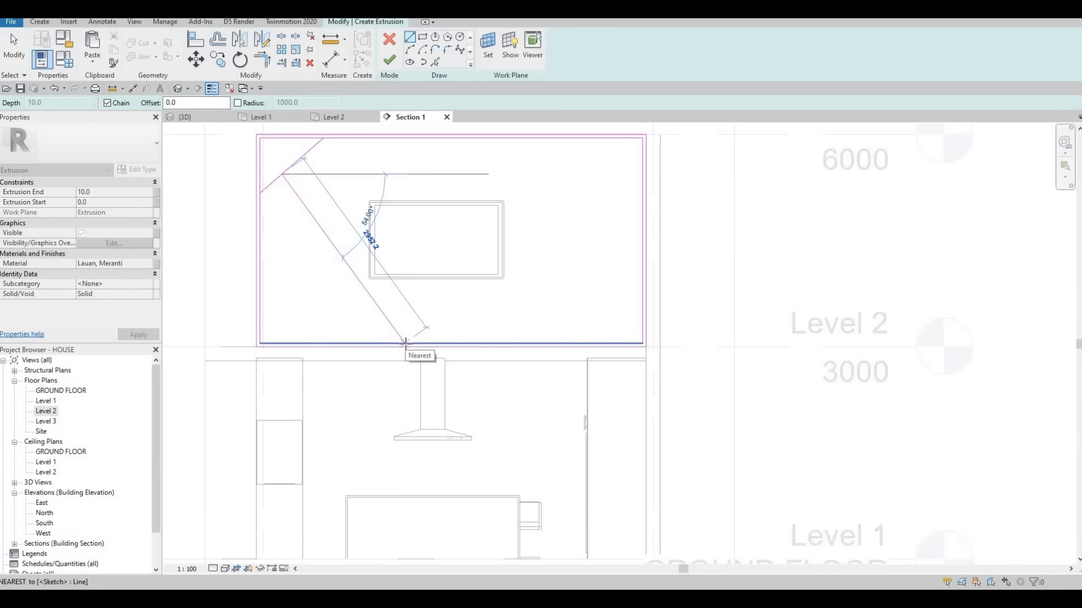
pyautogui.click(405, 342)
pyautogui.press('Escape')
# Step: Sketch a diagonal from the long line up to the inner top edge, and an about 2380 mm line from it down to the bottom edge
pyautogui.click(382, 310)
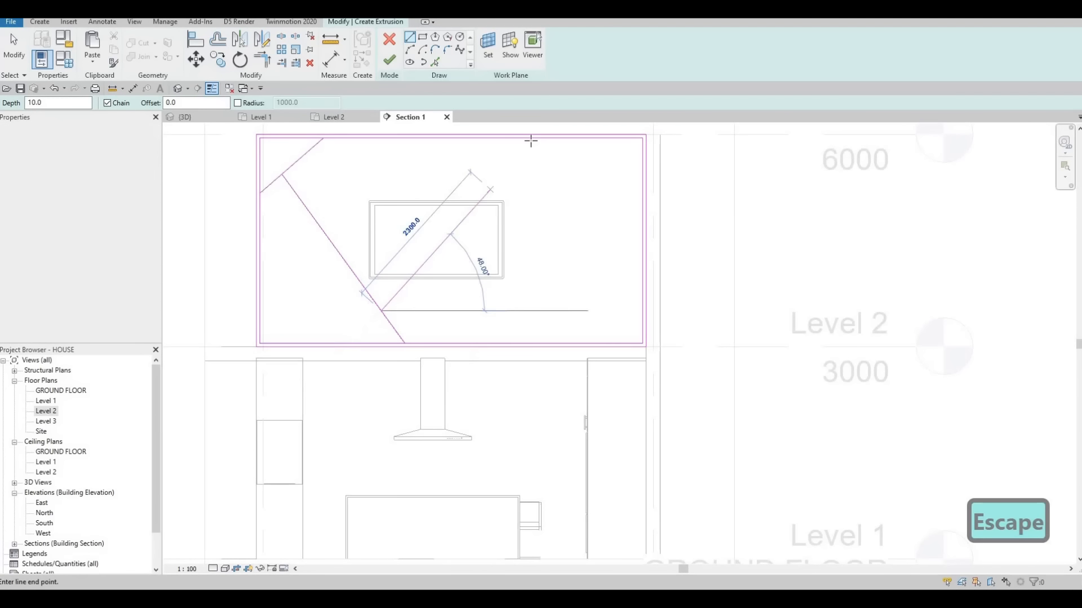
pyautogui.click(530, 140)
pyautogui.press('Escape')
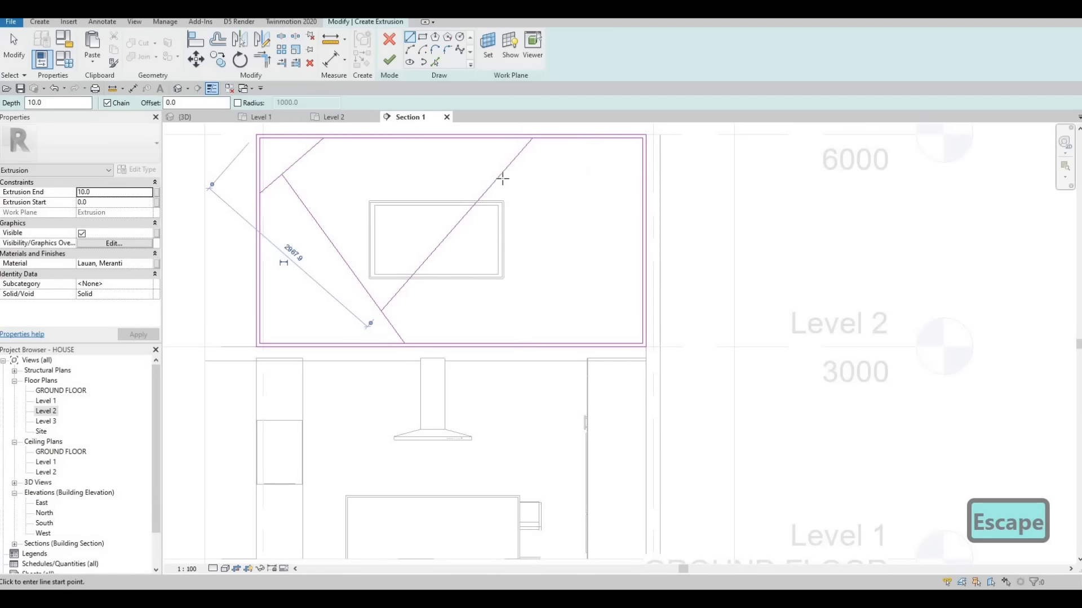
pyautogui.click(500, 177)
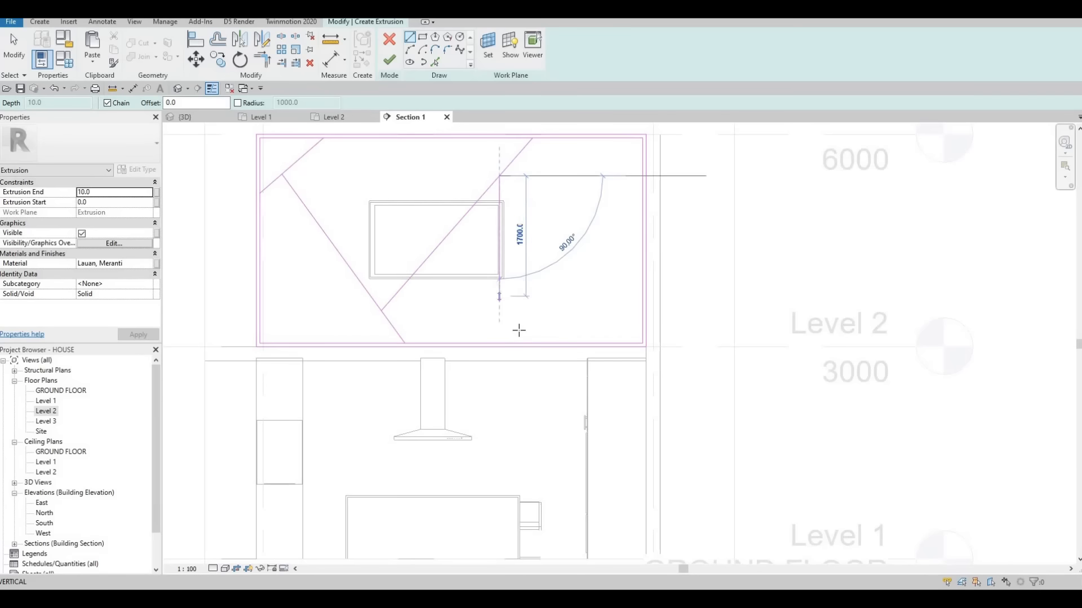
pyautogui.click(518, 343)
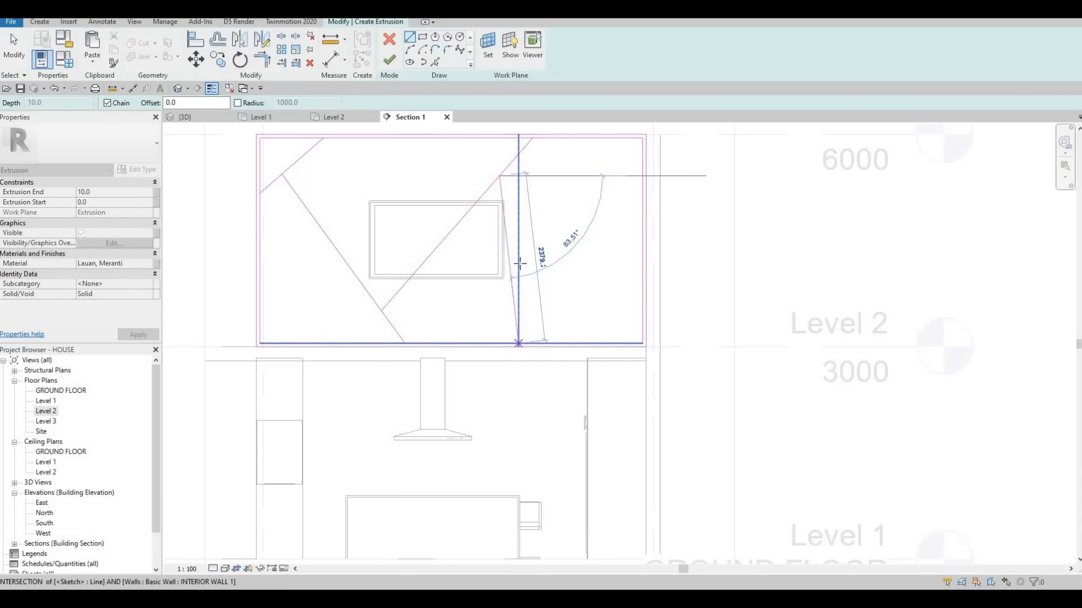
pyautogui.press('Escape')
# Step: Sketch a line from the steep divider up to the inner right edge, and another from the central diagonal to the inner top edge
pyautogui.click(511, 272)
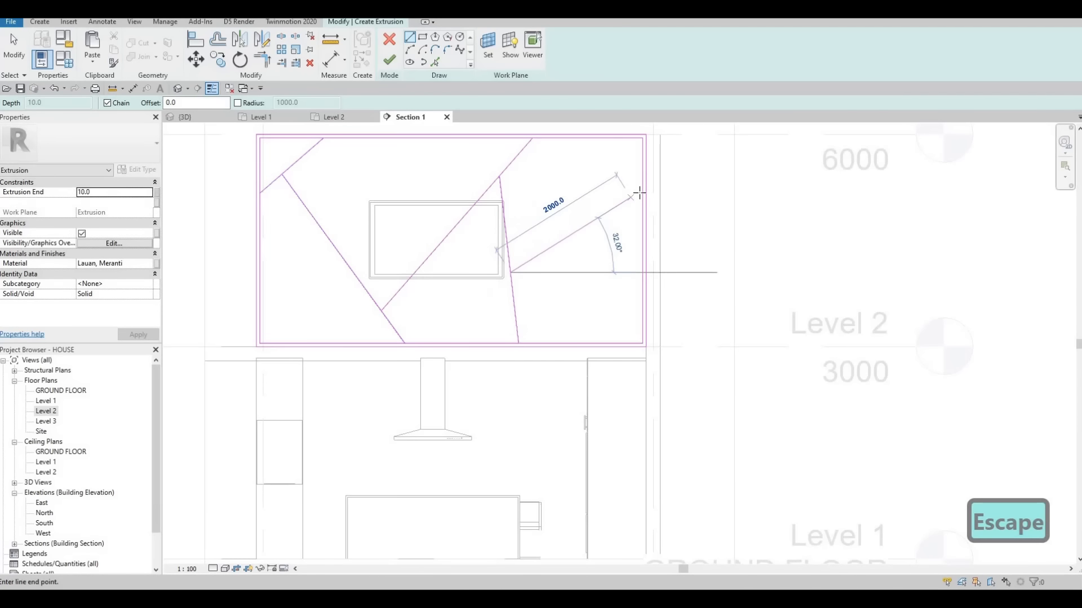
pyautogui.click(642, 190)
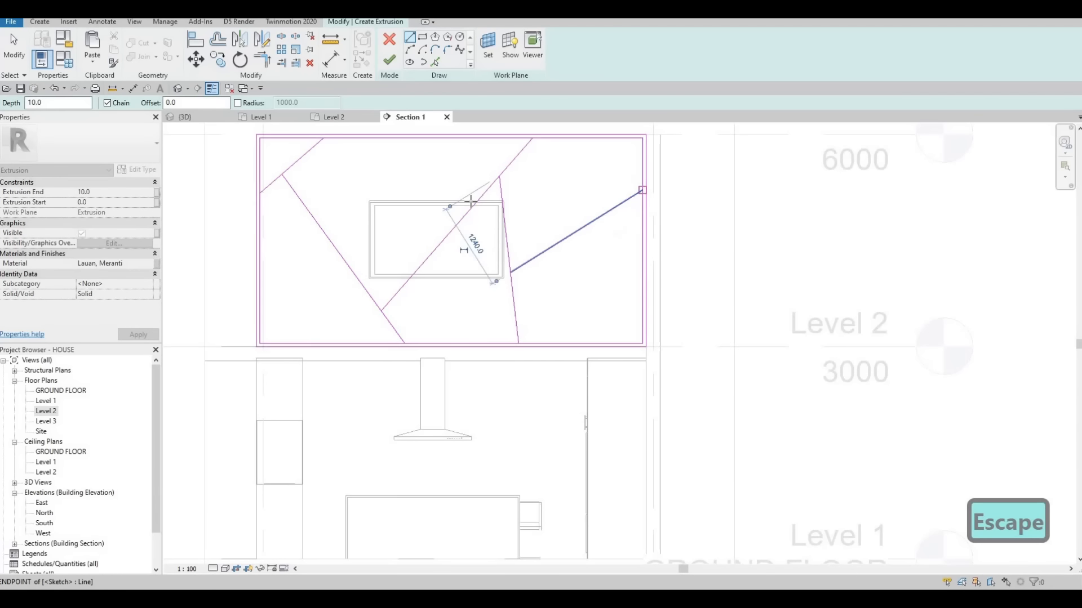
pyautogui.press('Escape')
pyautogui.click(470, 209)
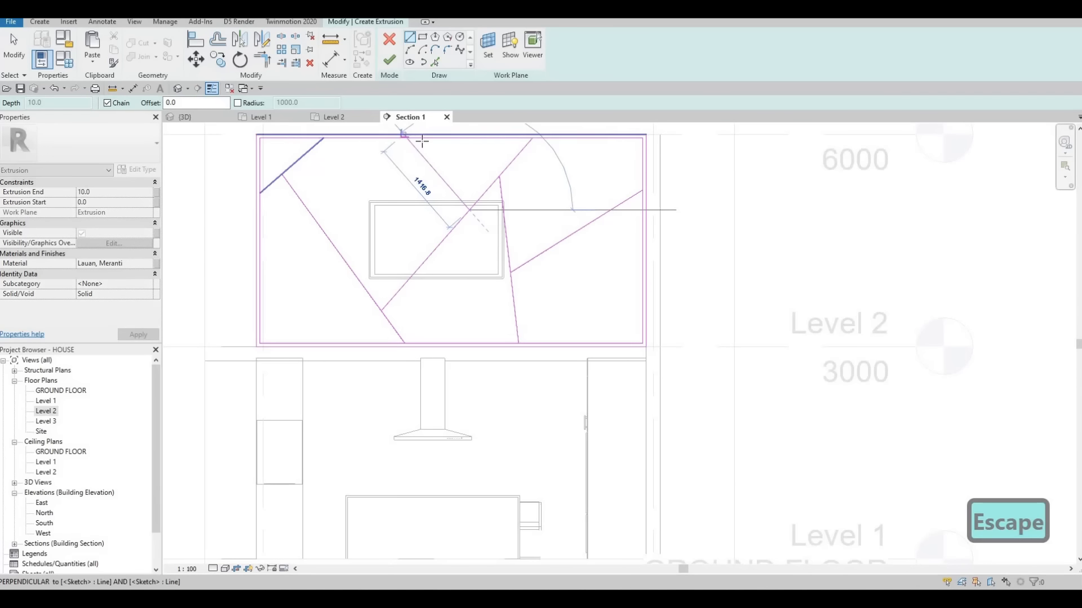
pyautogui.click(417, 138)
pyautogui.press('Escape')
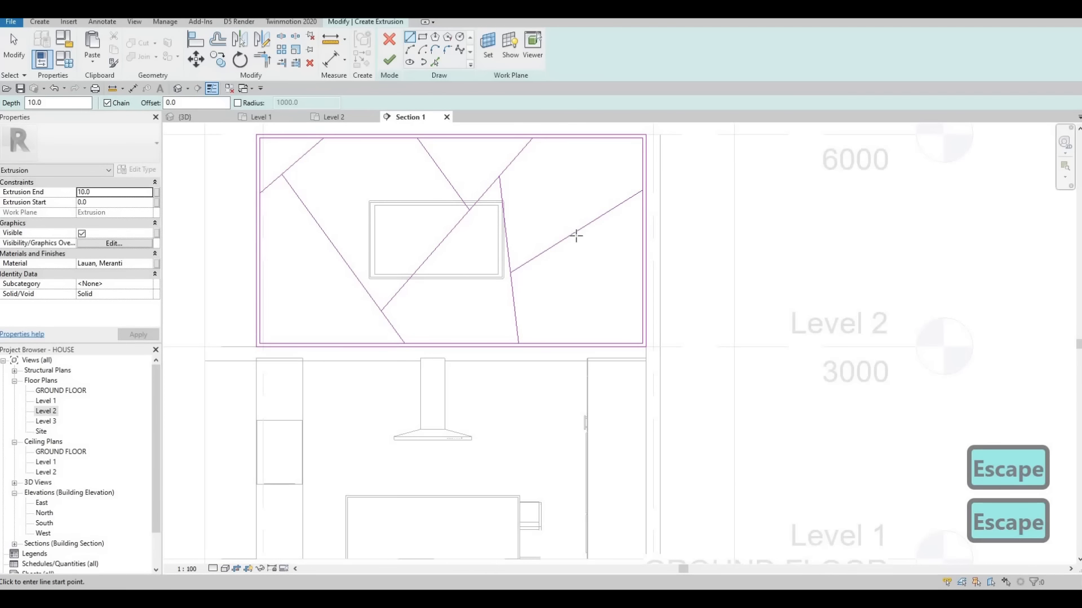
# Step: Sketch an about 1124 mm branch from the right diagonal to the inner right edge, and another from the left diagonal to the lower-left corner area
pyautogui.click(575, 232)
pyautogui.click(642, 275)
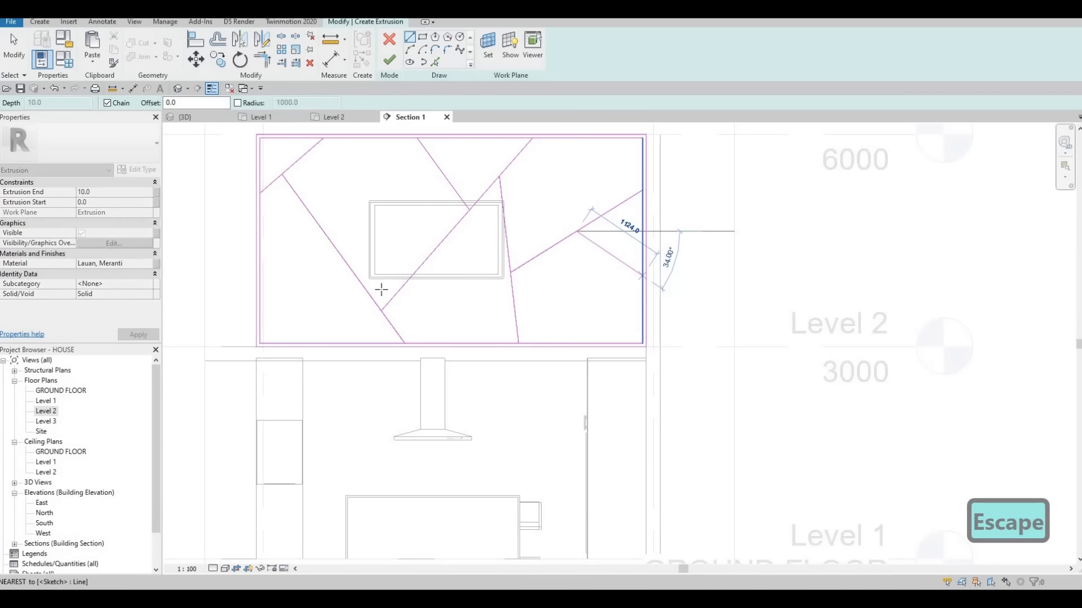
pyautogui.press('Escape')
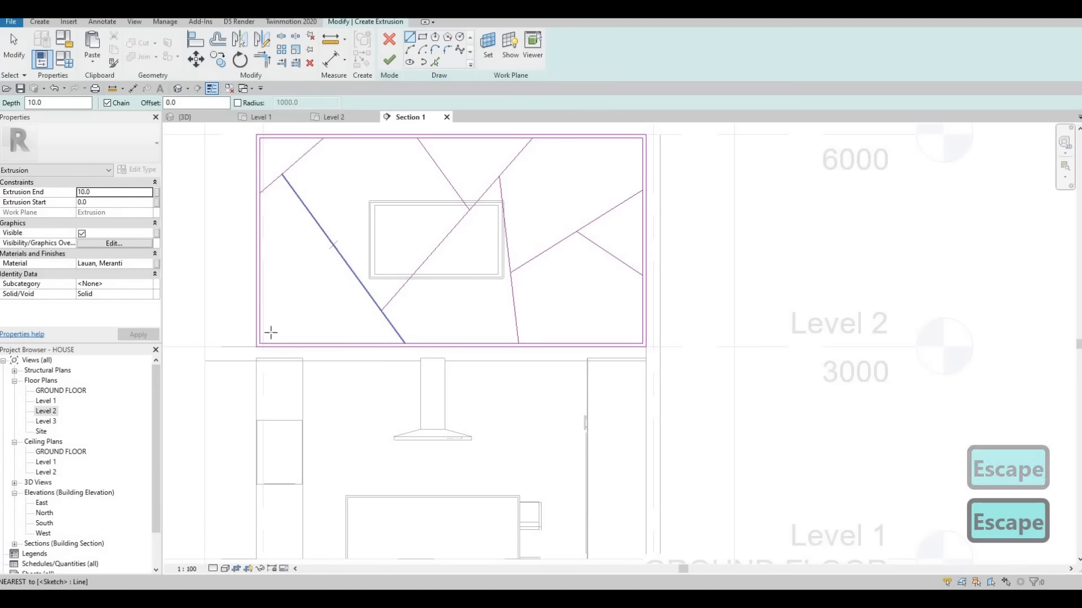
pyautogui.click(265, 343)
pyautogui.press('Escape')
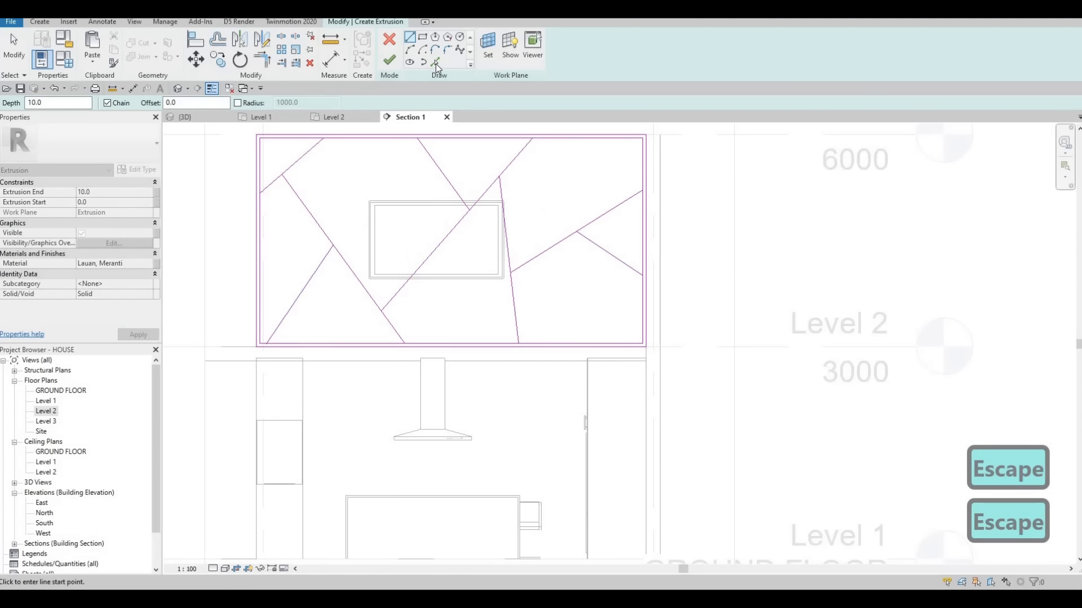
# Step: Offset each of the eight diagonal dividing lines by 50 mm with Pick Lines to turn them into parallel strips
pyautogui.click(434, 62)
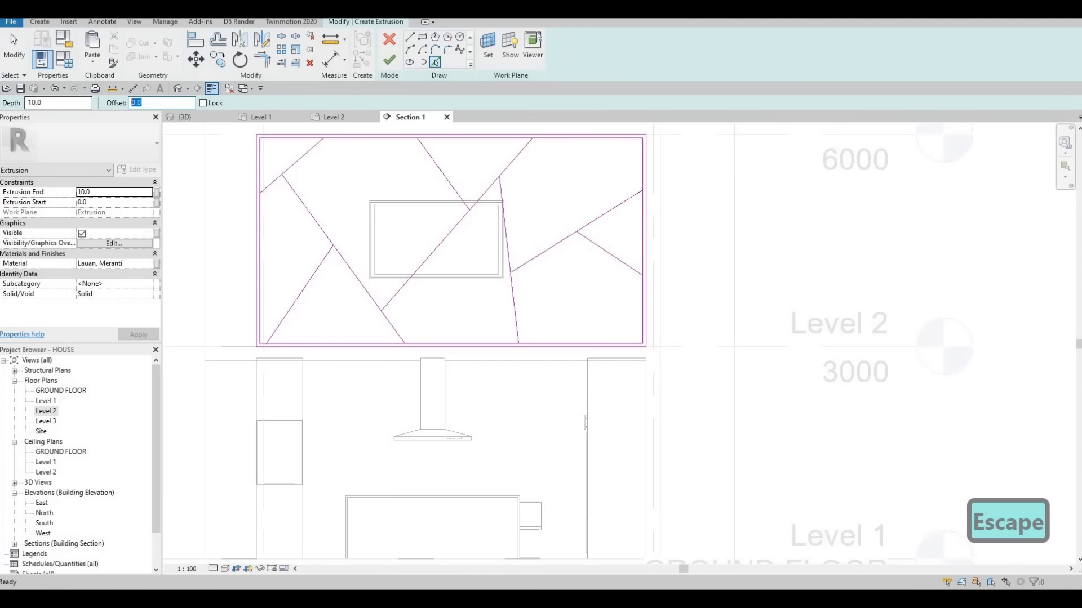
pyautogui.write('50')
pyautogui.press('Return')
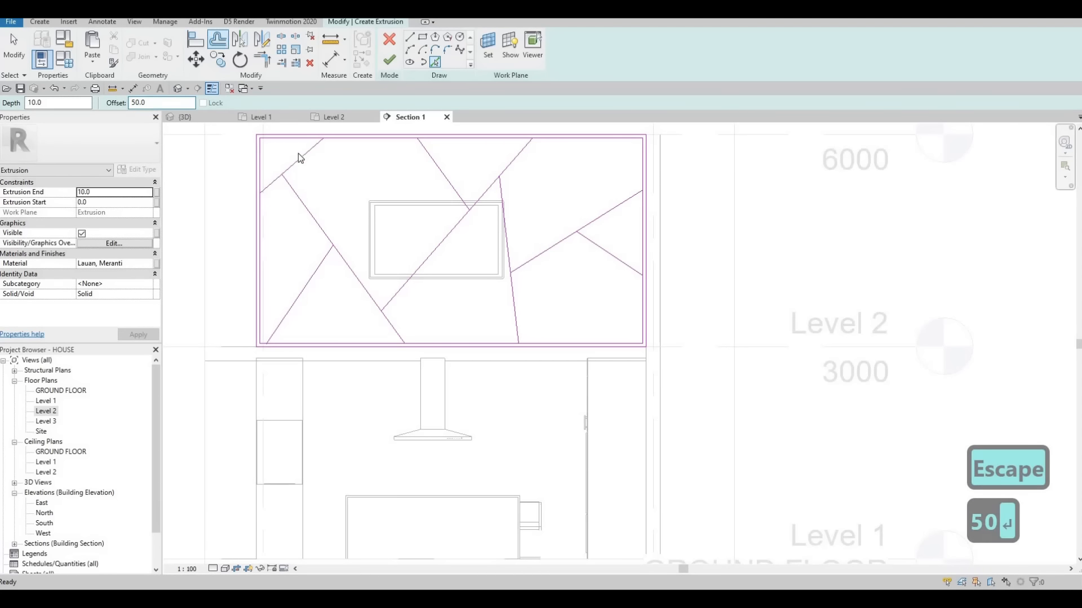
pyautogui.click(300, 157)
pyautogui.click(301, 193)
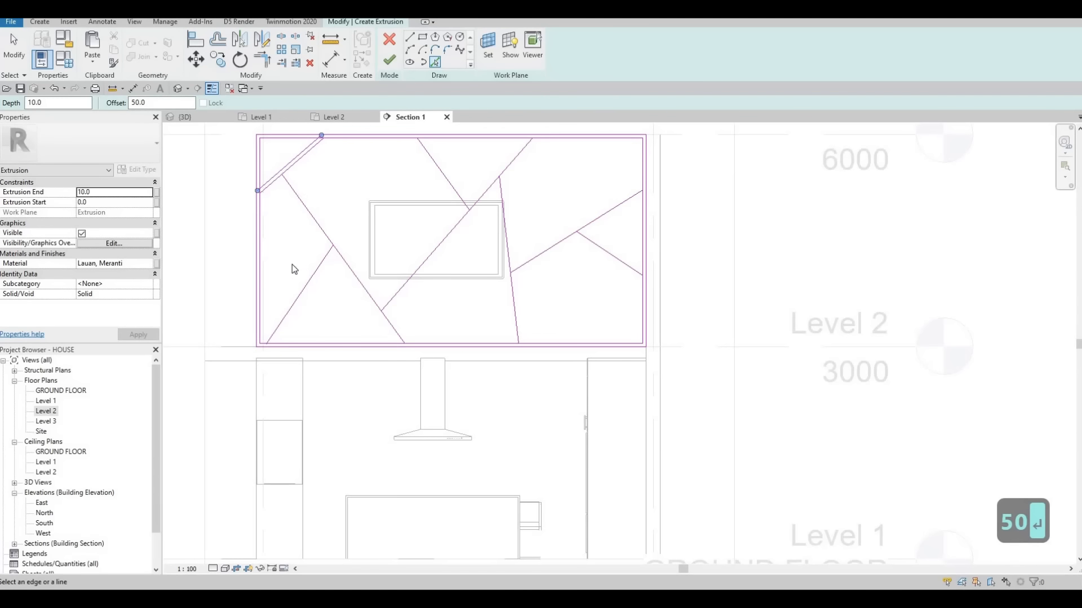
pyautogui.click(304, 287)
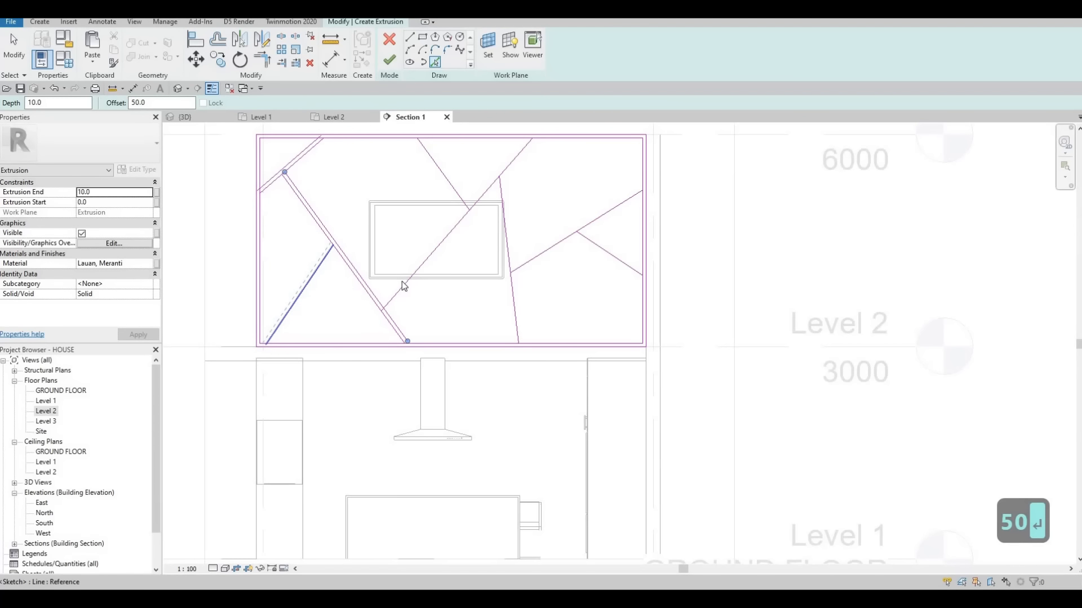
pyautogui.click(451, 237)
pyautogui.click(440, 173)
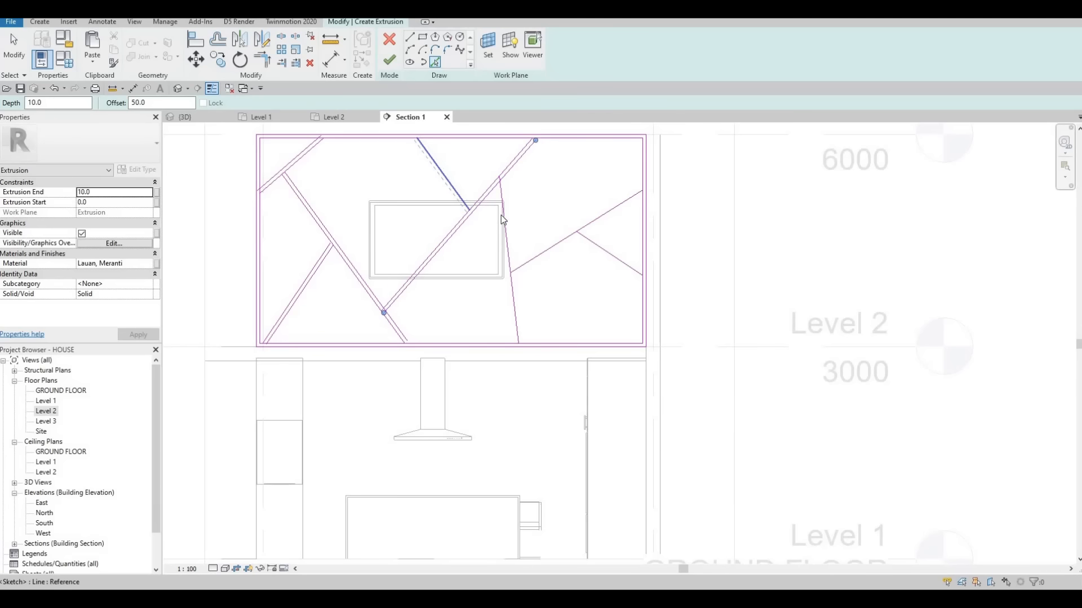
pyautogui.click(509, 233)
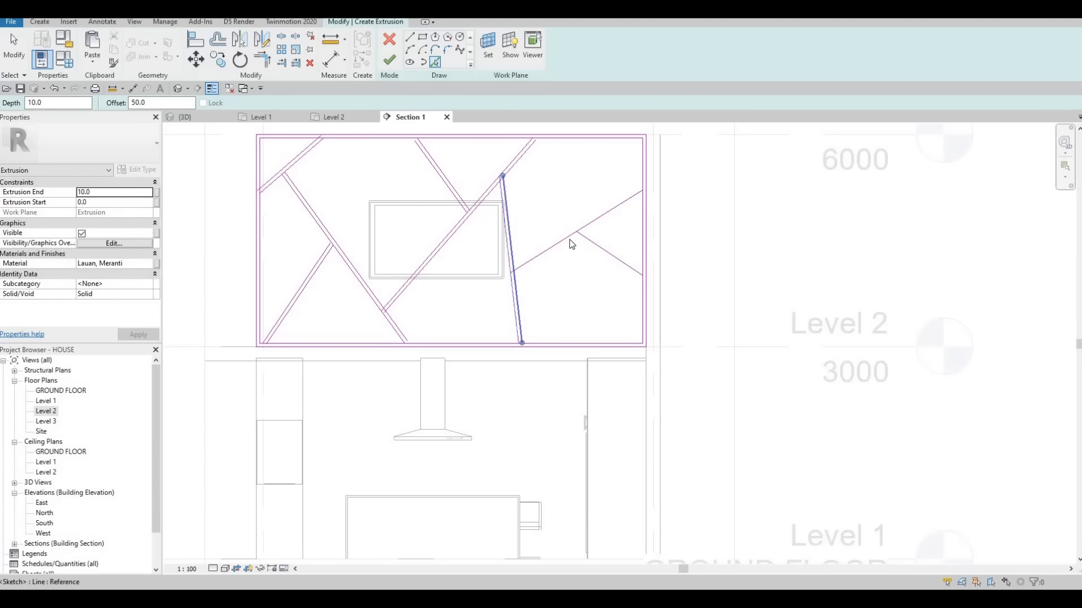
pyautogui.click(599, 248)
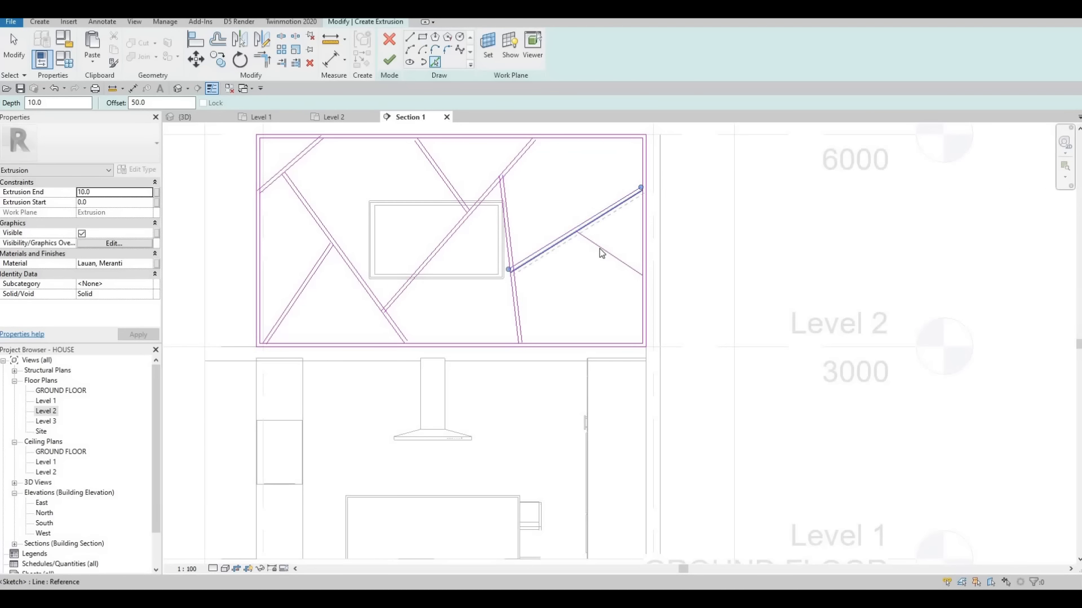
pyautogui.click(637, 283)
pyautogui.press('Escape')
pyautogui.press('Escape')
# Step: Split the inner right edge between the two line ends of the lower-right branch strip
pyautogui.scroll(1, 633, 285)
pyautogui.scroll(2, 634, 285)
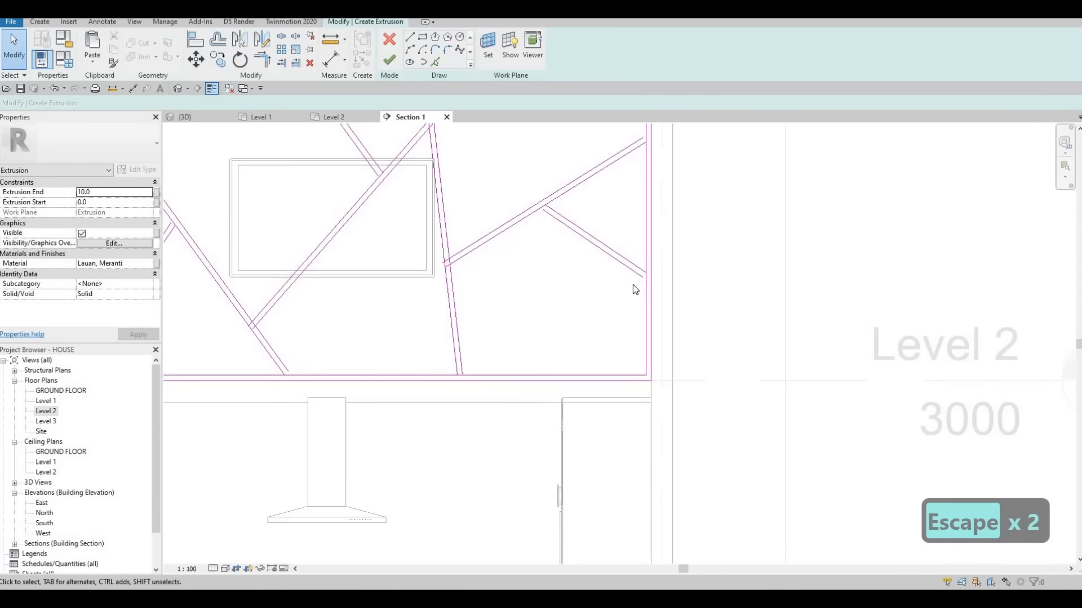
pyautogui.press('s')
pyautogui.press('l')
pyautogui.scroll(4, 635, 263)
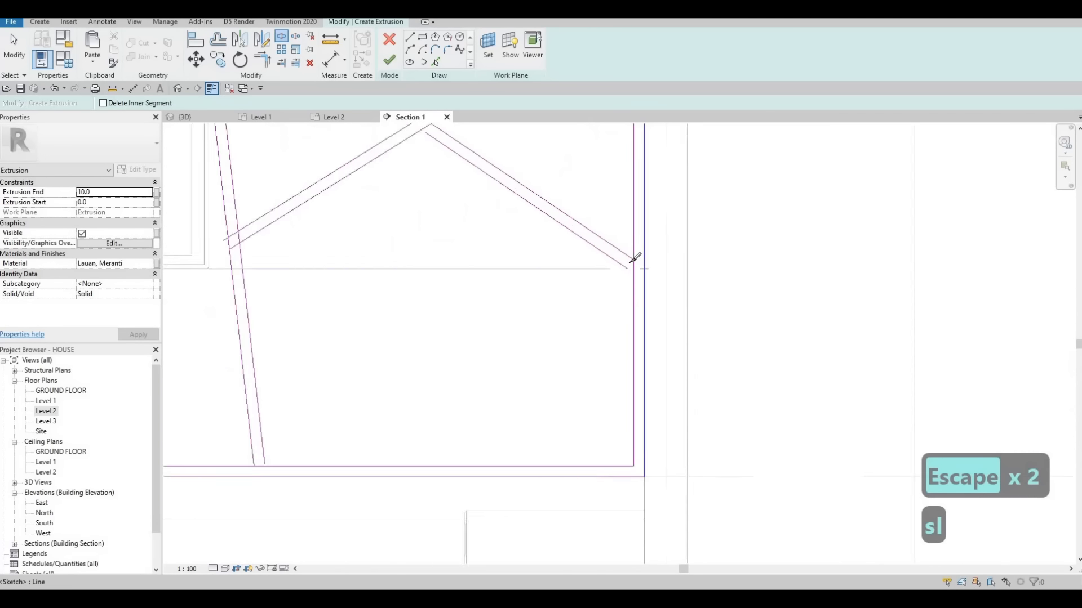
pyautogui.click(630, 264)
# Step: Split the right diagonal's lower line at the branch strip junction, and the inner right edge at the diagonal strip's upper end
pyautogui.scroll(-3, 527, 209)
pyautogui.moveTo(476, 145); pyautogui.dragTo(489, 191, button='middle')
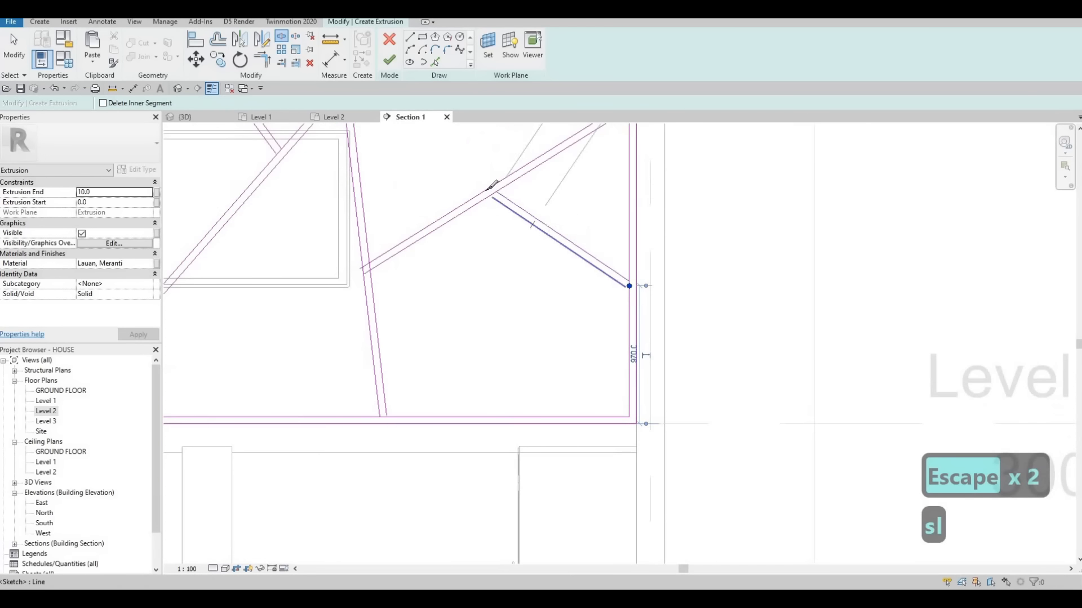
pyautogui.scroll(2, 493, 191)
pyautogui.click(494, 192)
pyautogui.scroll(-3, 561, 233)
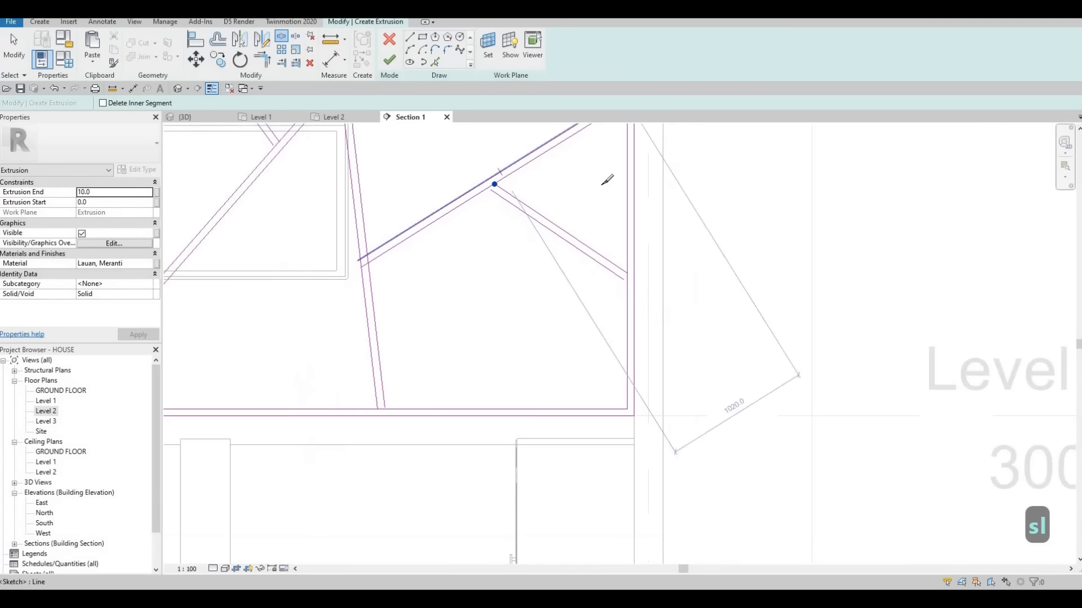
pyautogui.scroll(3, 591, 251)
pyautogui.scroll(-3, 389, 304)
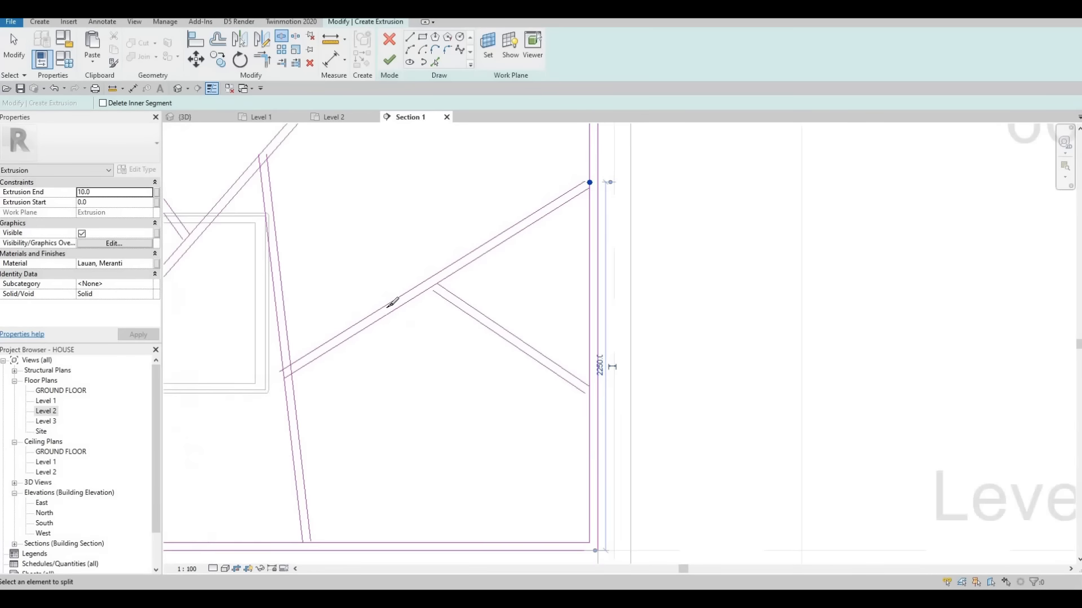
# Step: Split the steep strip's outer line at the right diagonal strip, and the inner bottom edge at the steep strip's foot
pyautogui.scroll(3, 405, 290)
pyautogui.click(398, 297)
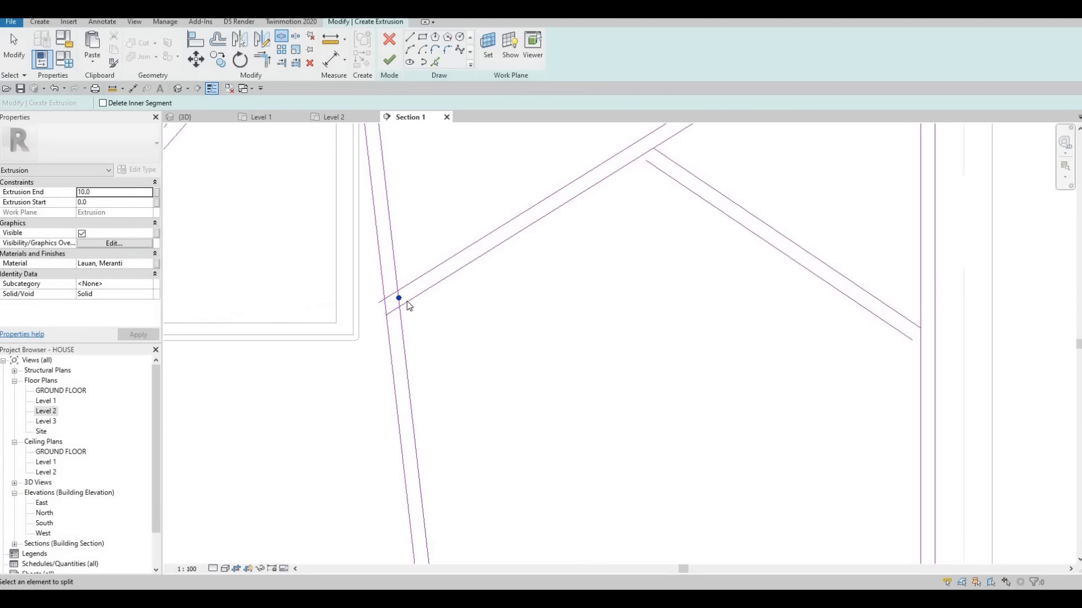
pyautogui.scroll(-3, 398, 298)
pyautogui.moveTo(422, 498); pyautogui.dragTo(429, 421, button='middle')
pyautogui.scroll(2, 426, 398)
pyautogui.click(426, 427)
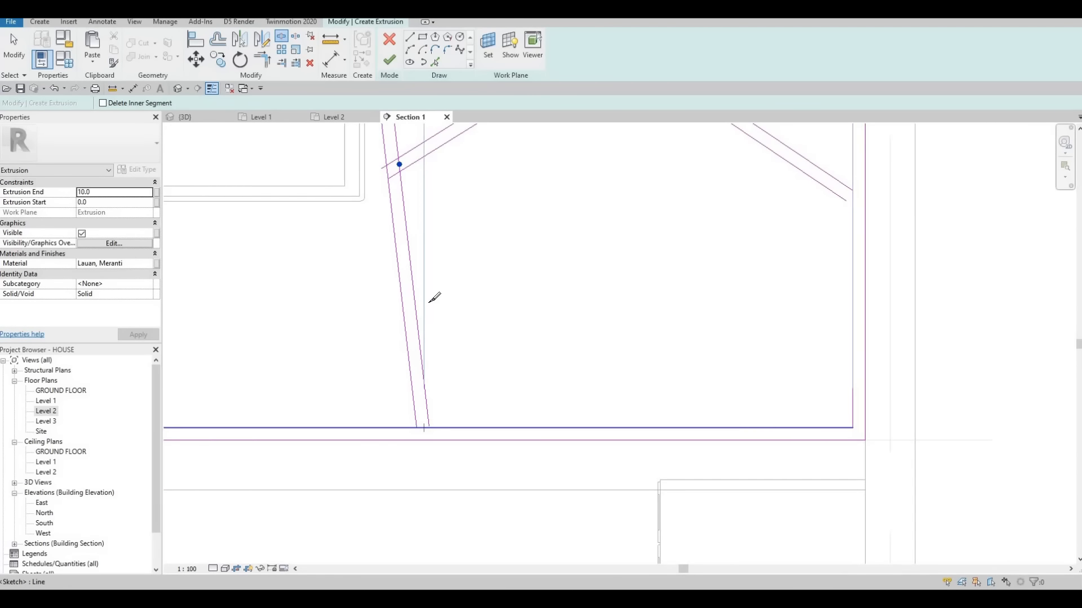
# Step: Split the central diagonal's lower line at the steep strip's top, and the inner top edge at the central diagonal's end
pyautogui.scroll(-3, 428, 304)
pyautogui.scroll(1, 415, 176)
pyautogui.scroll(2, 410, 169)
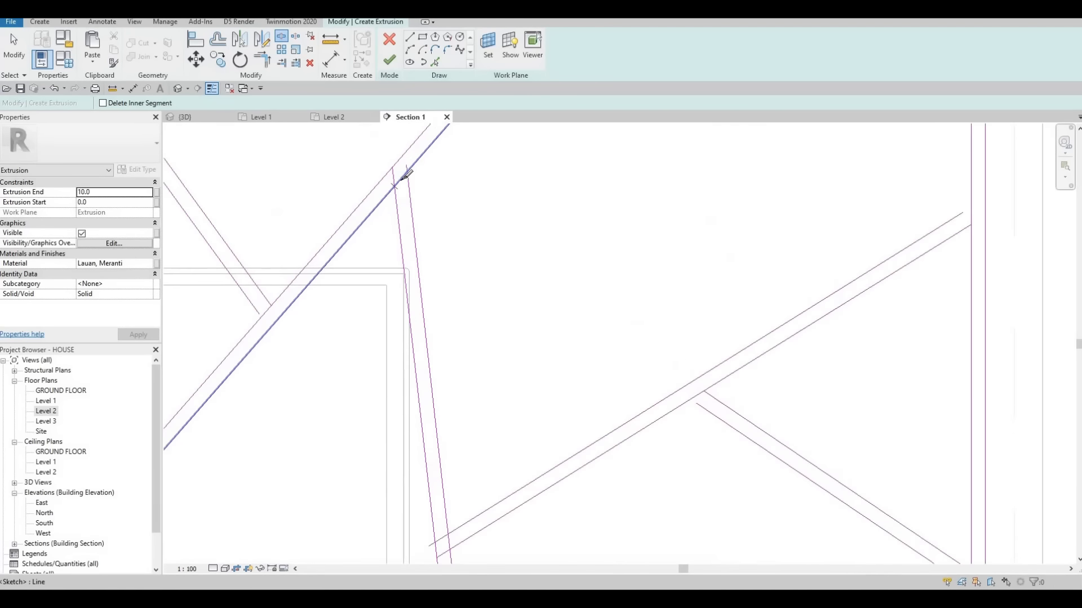
pyautogui.click(404, 177)
pyautogui.moveTo(473, 243); pyautogui.dragTo(455, 426, button='middle')
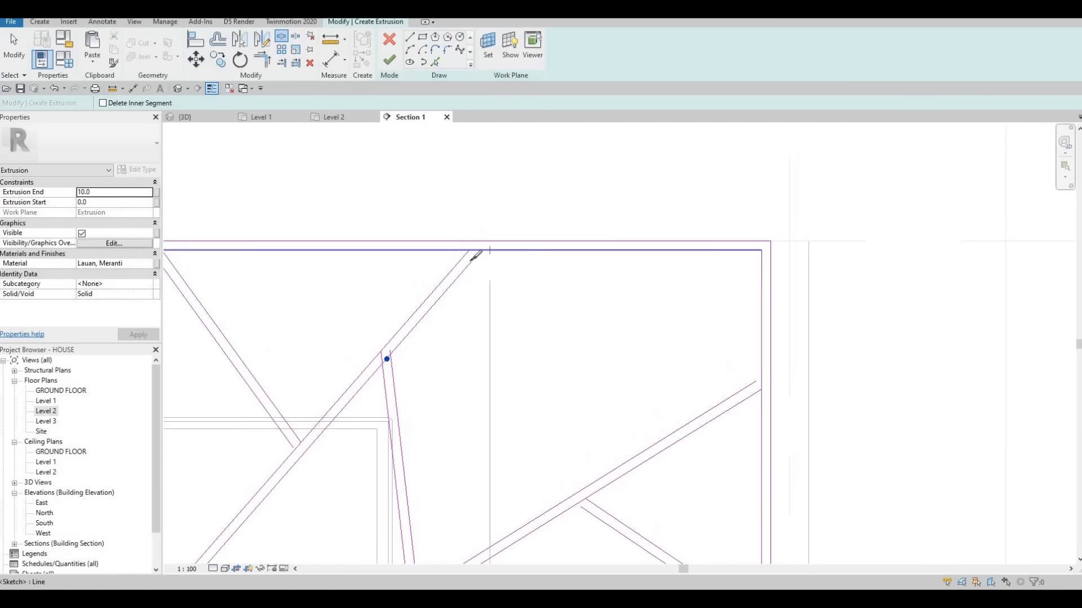
pyautogui.scroll(2, 473, 254)
pyautogui.click(471, 259)
# Step: Split the inner top edge and the central diagonal's upper line where the upper strip above the TV meets each
pyautogui.scroll(-3, 468, 260)
pyautogui.moveTo(314, 178); pyautogui.dragTo(396, 85, button='middle')
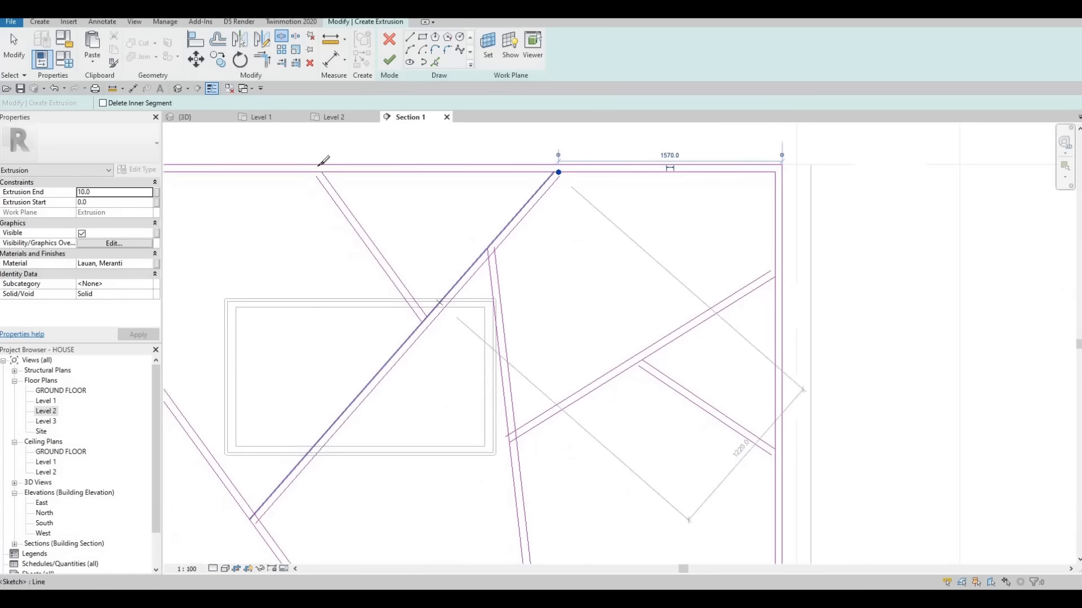
pyautogui.scroll(2, 338, 150)
pyautogui.scroll(-1, 476, 389)
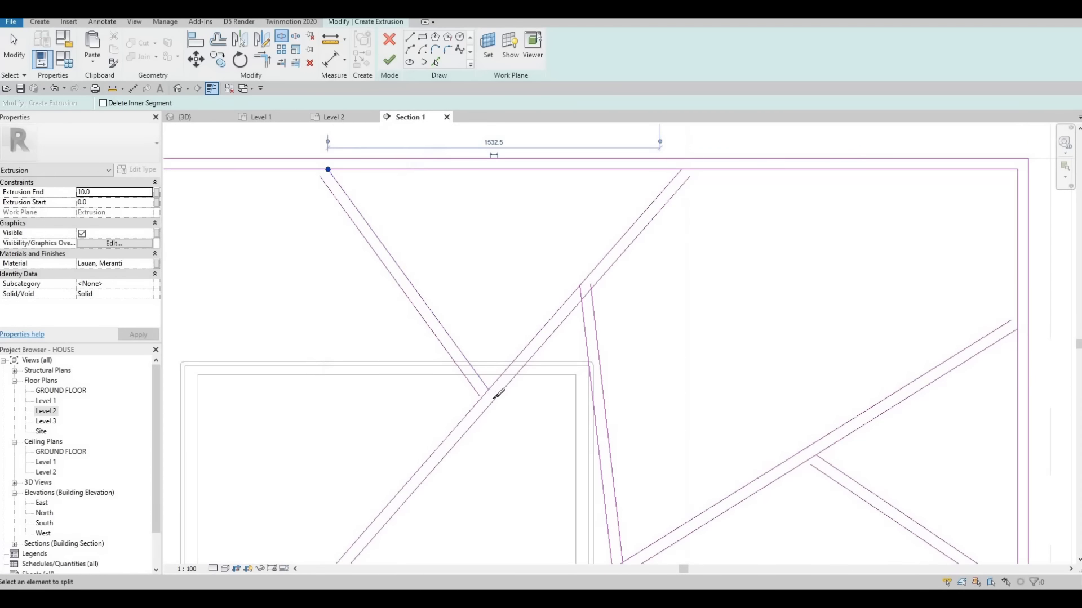
pyautogui.scroll(2, 484, 393)
pyautogui.click(483, 393)
# Step: Split the long left strip's line at the central diagonal's foot, and the inner bottom edge at the long strip's end
pyautogui.scroll(-3, 472, 355)
pyautogui.moveTo(379, 457); pyautogui.dragTo(526, 197, button='middle')
pyautogui.scroll(3, 459, 317)
pyautogui.click(458, 318)
pyautogui.click(568, 472)
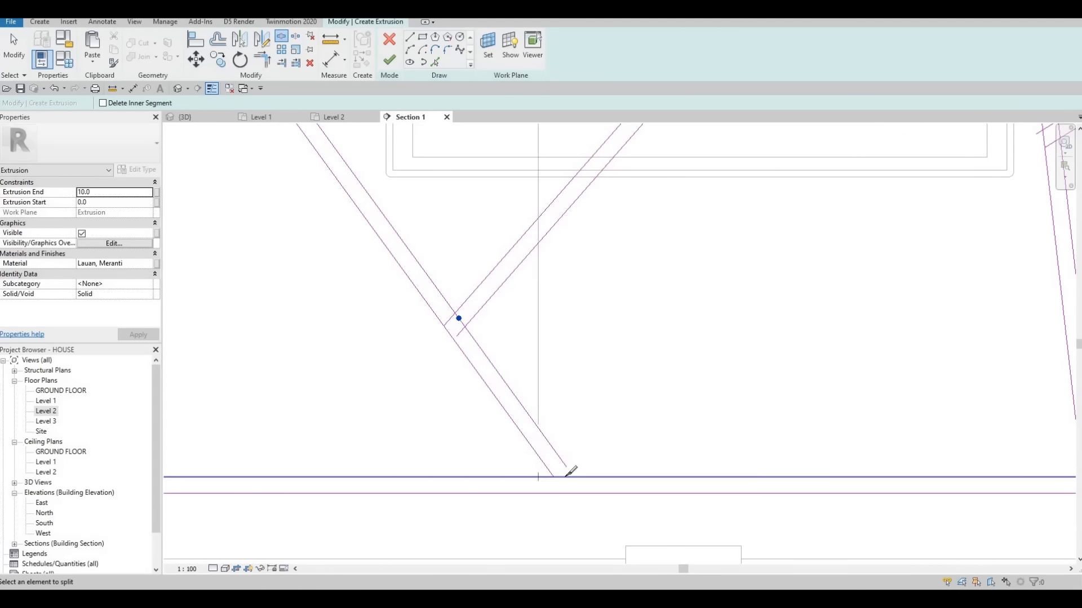
# Step: Split the long left strip's line at the lower-left branch, and the inner bottom edge at the branch's foot
pyautogui.scroll(-2, 439, 279)
pyautogui.scroll(4, 427, 280)
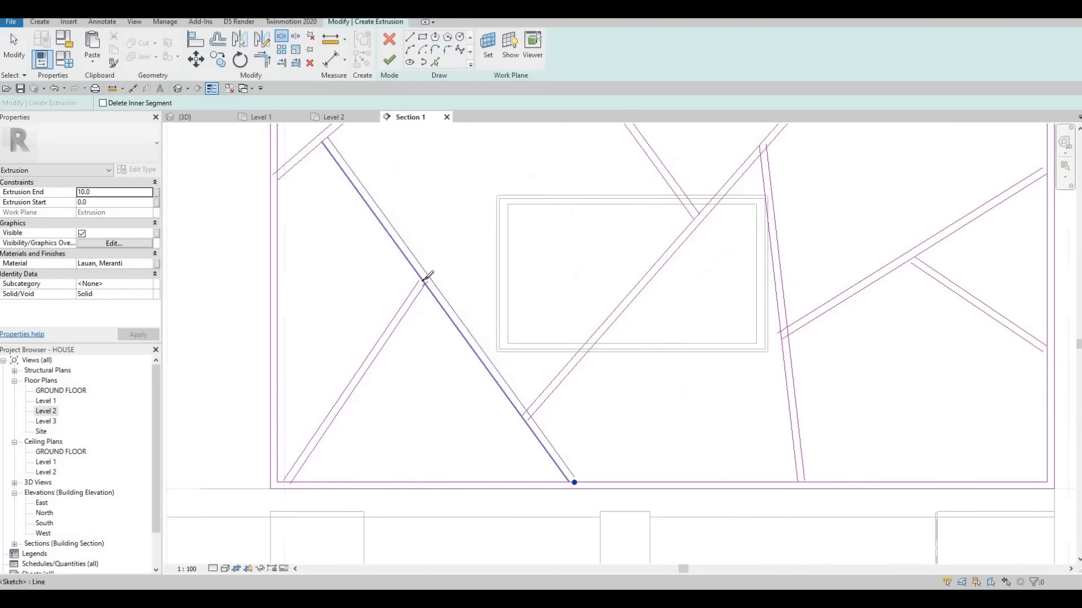
pyautogui.click(428, 283)
pyautogui.scroll(-4, 340, 360)
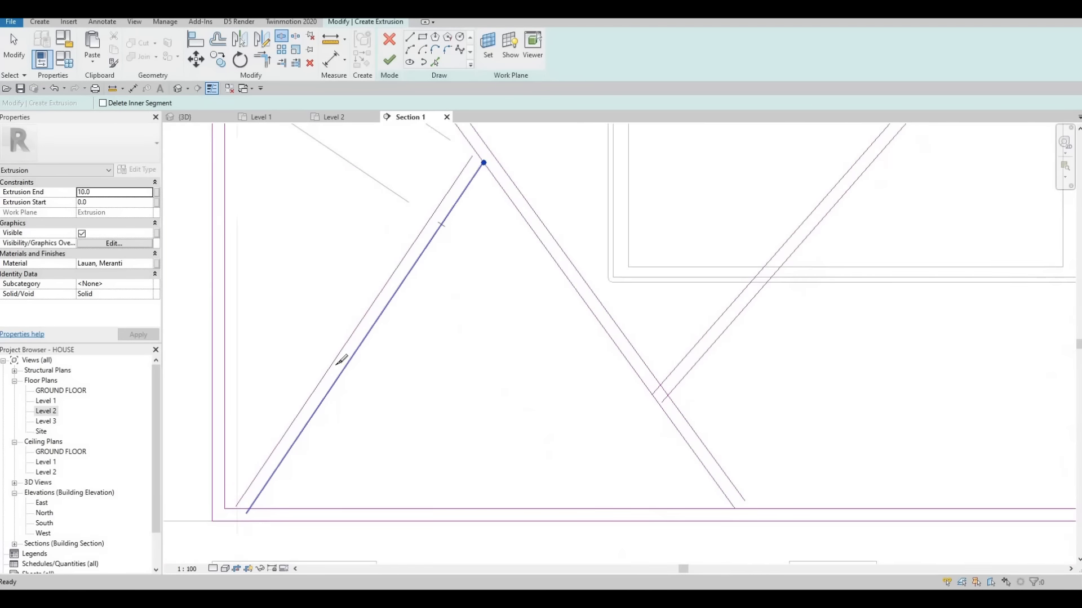
pyautogui.scroll(3, 341, 352)
pyautogui.click(334, 380)
pyautogui.scroll(-5, 368, 247)
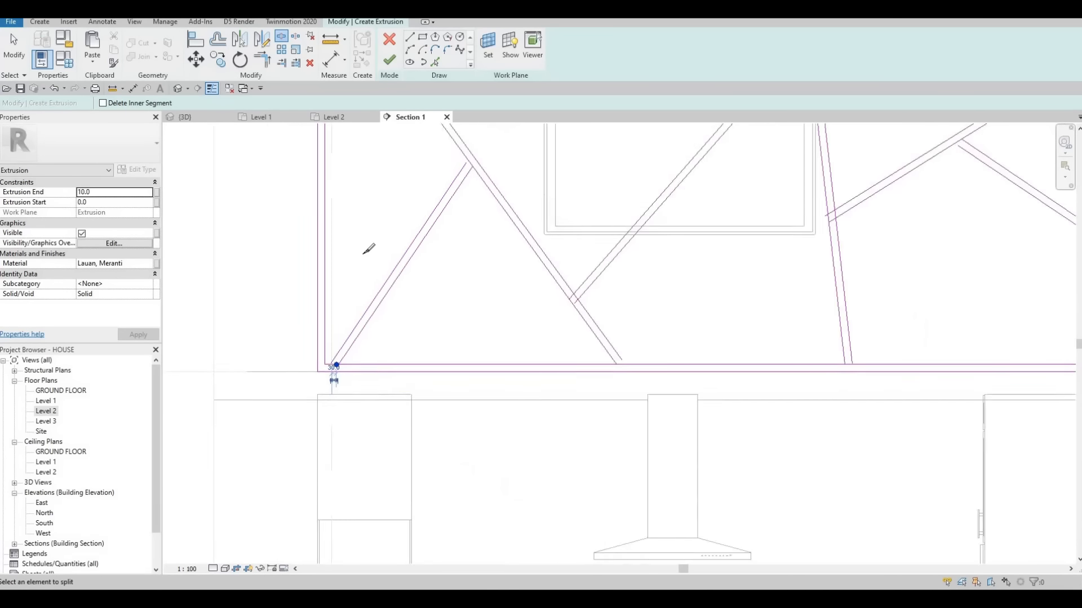
# Step: Split the upper-left corner strip at the long strip junction, and the inner left and top edges at the corner strip's ends
pyautogui.scroll(6, 400, 210)
pyautogui.scroll(2, 408, 202)
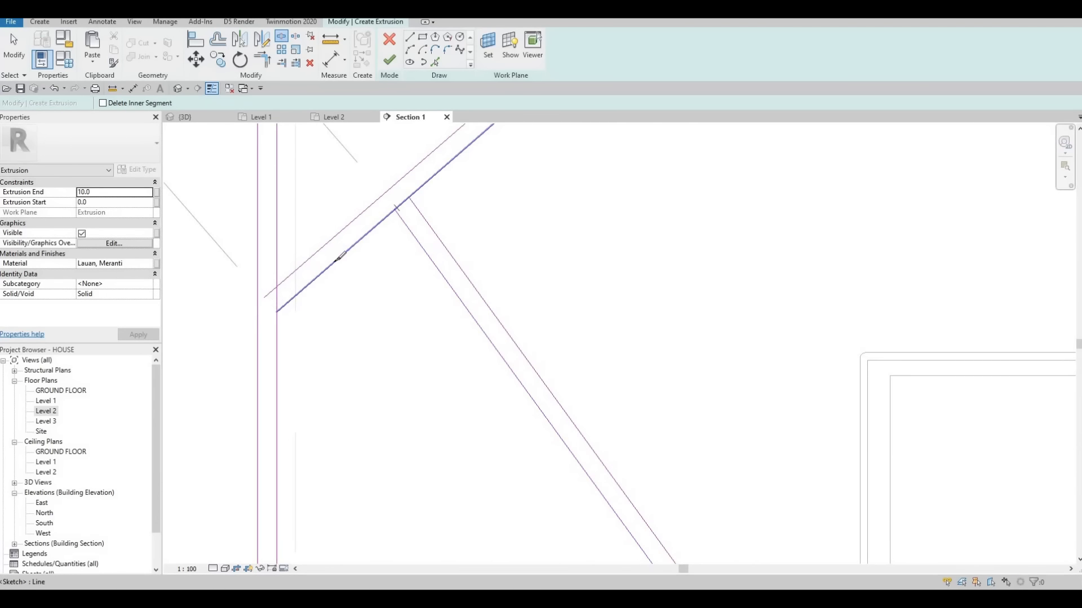
pyautogui.click(394, 210)
pyautogui.scroll(-3, 403, 278)
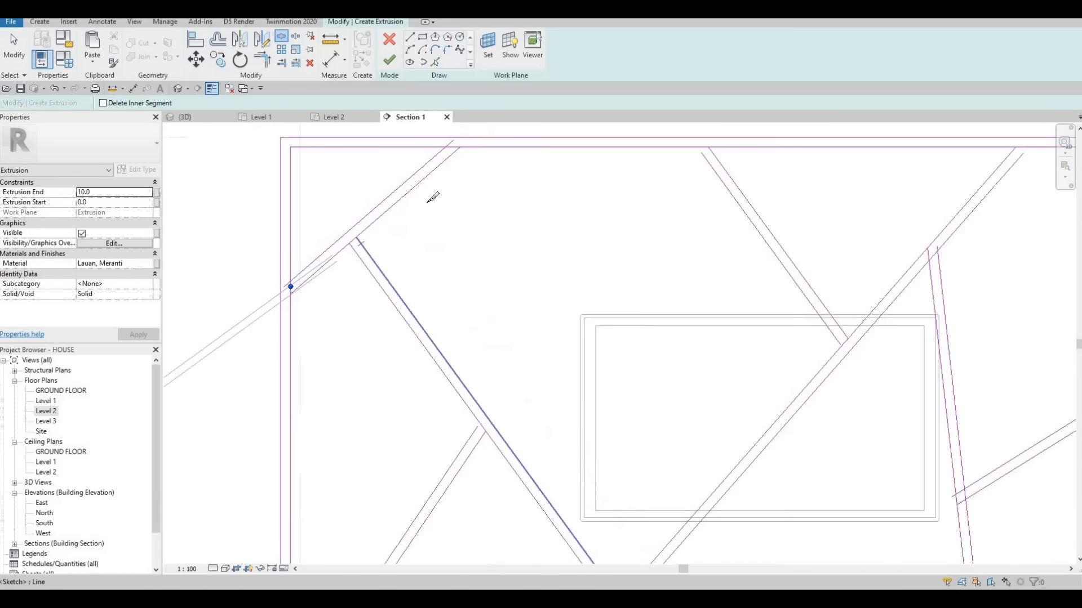
pyautogui.scroll(5, 437, 203)
pyautogui.click(445, 203)
pyautogui.press('Escape')
pyautogui.press('Escape')
pyautogui.press('Escape')
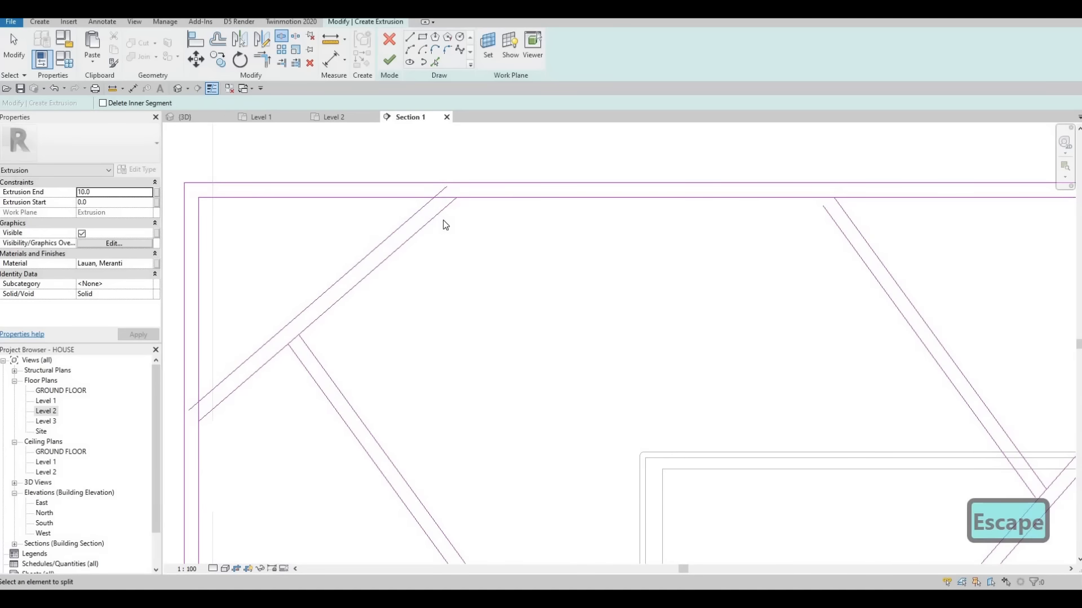
# Step: Trim both lines of the upper-left corner strip to the inner top edge
pyautogui.press('t')
pyautogui.press('r')
pyautogui.click(420, 209)
pyautogui.click(413, 197)
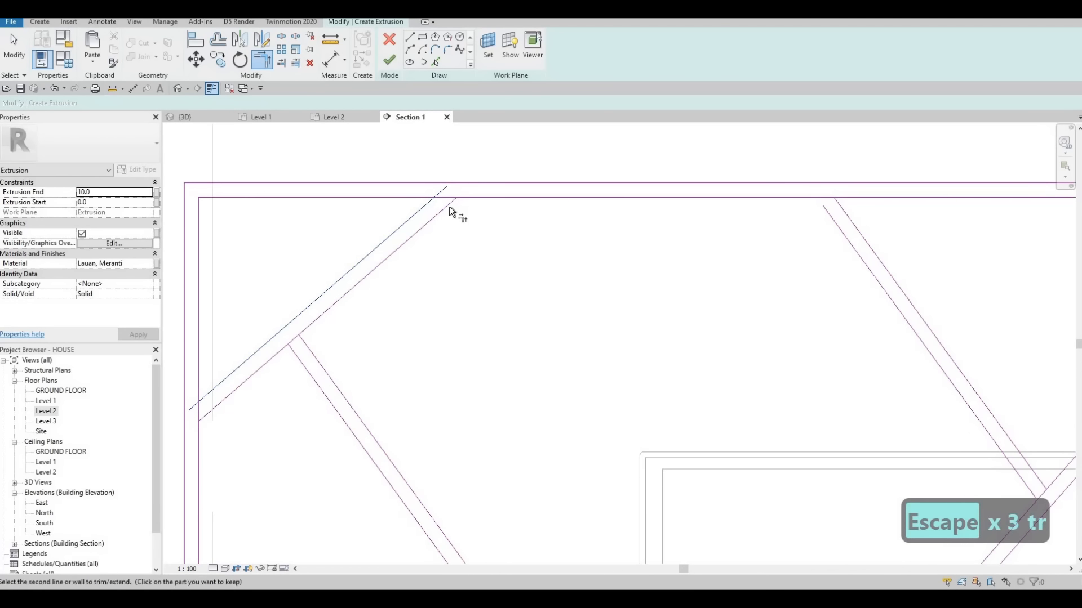
pyautogui.click(449, 205)
pyautogui.click(472, 198)
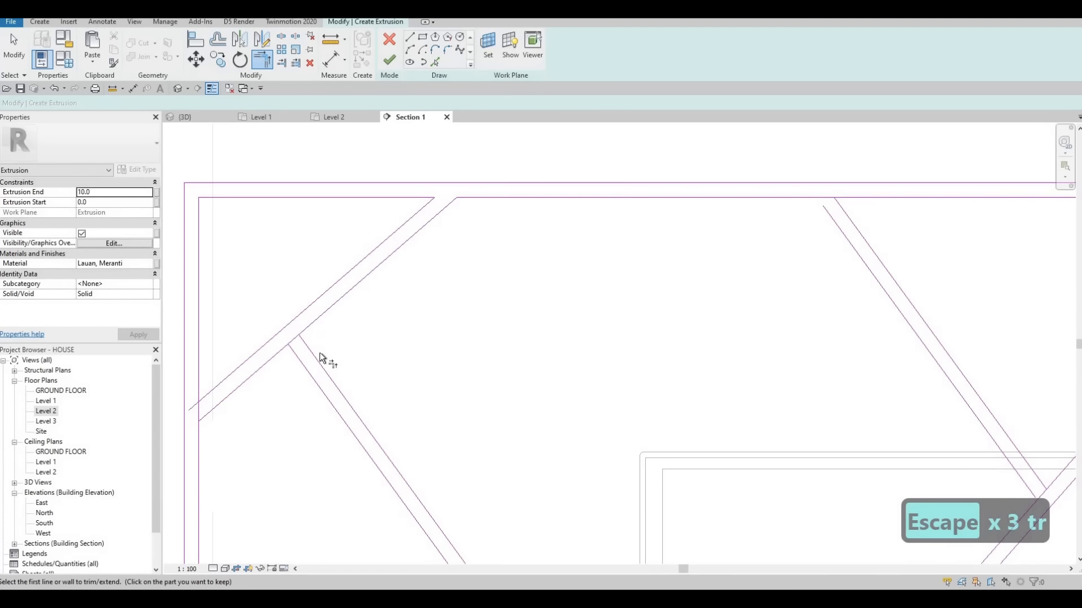
# Step: Trim the long left strip's lines to the upper-left corner strip, and the corner strip's lower end to the inner left edge
pyautogui.click(317, 359)
pyautogui.click(313, 323)
pyautogui.click(296, 361)
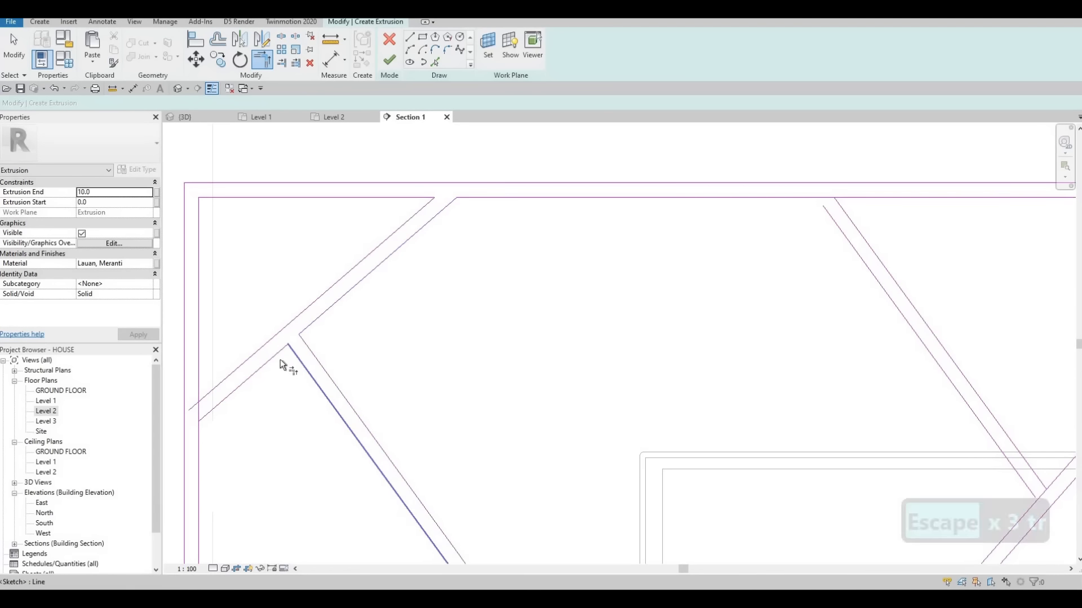
pyautogui.click(280, 361)
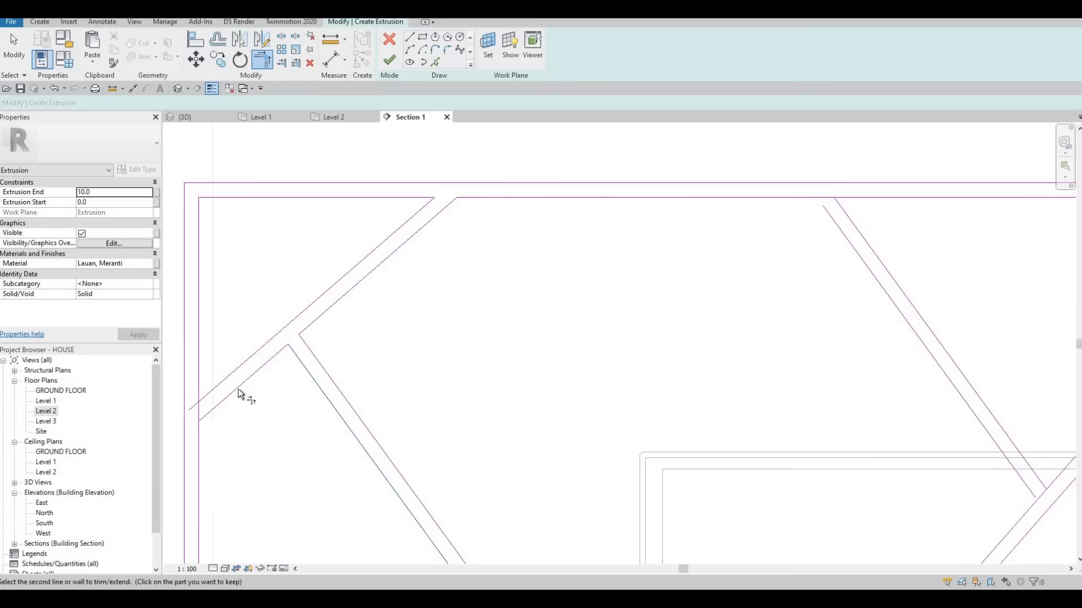
pyautogui.click(201, 389)
pyautogui.scroll(-5, 259, 362)
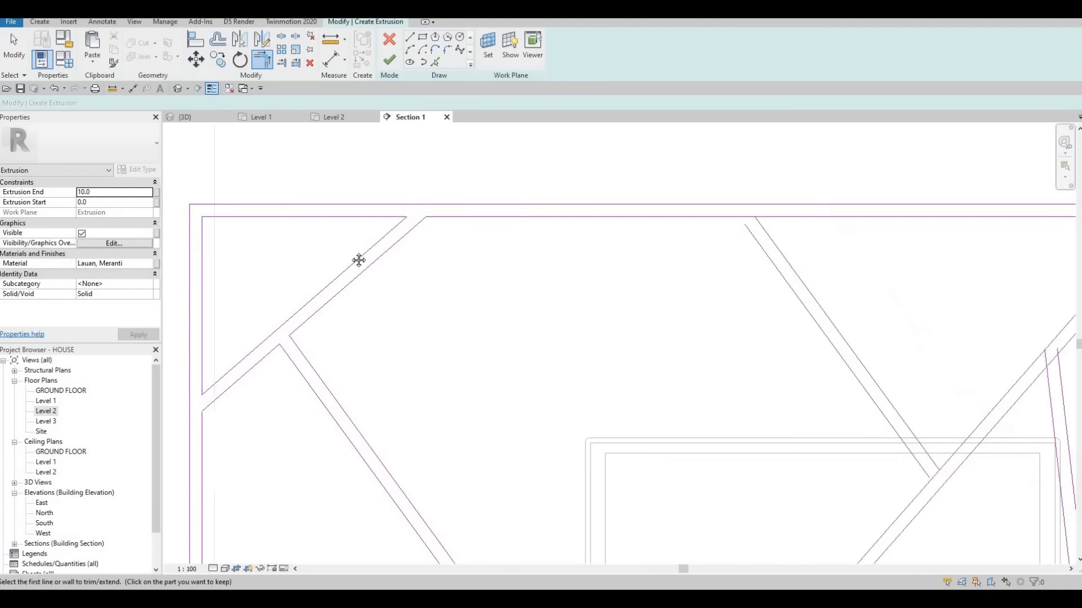
# Step: Trim the lower-left branch strip to the long left strip at its top and the inner bottom edge at its foot
pyautogui.scroll(3, 393, 287)
pyautogui.click(391, 288)
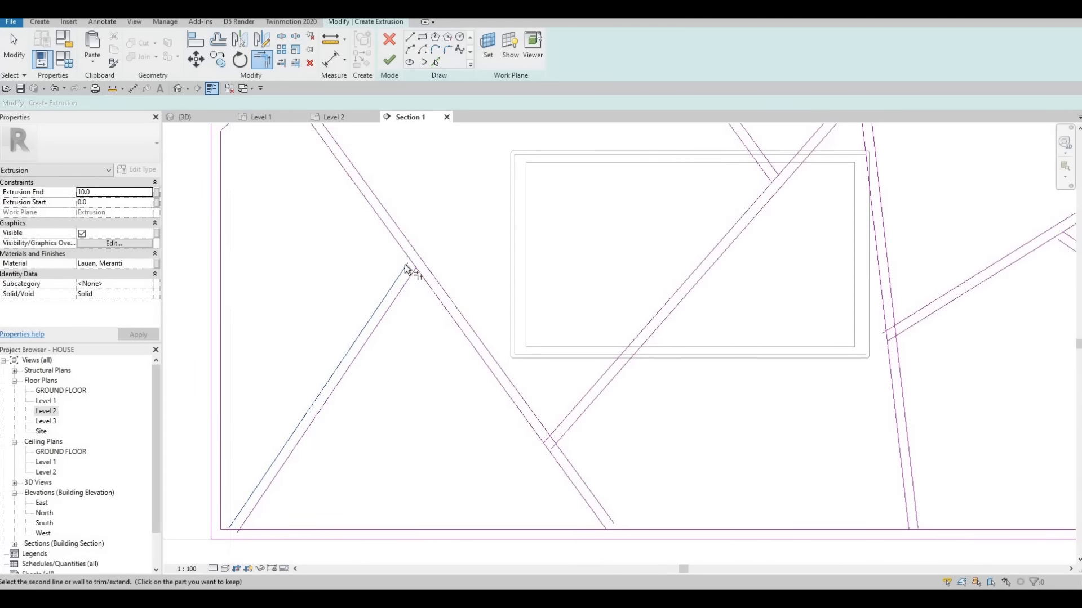
pyautogui.click(406, 279)
pyautogui.click(420, 278)
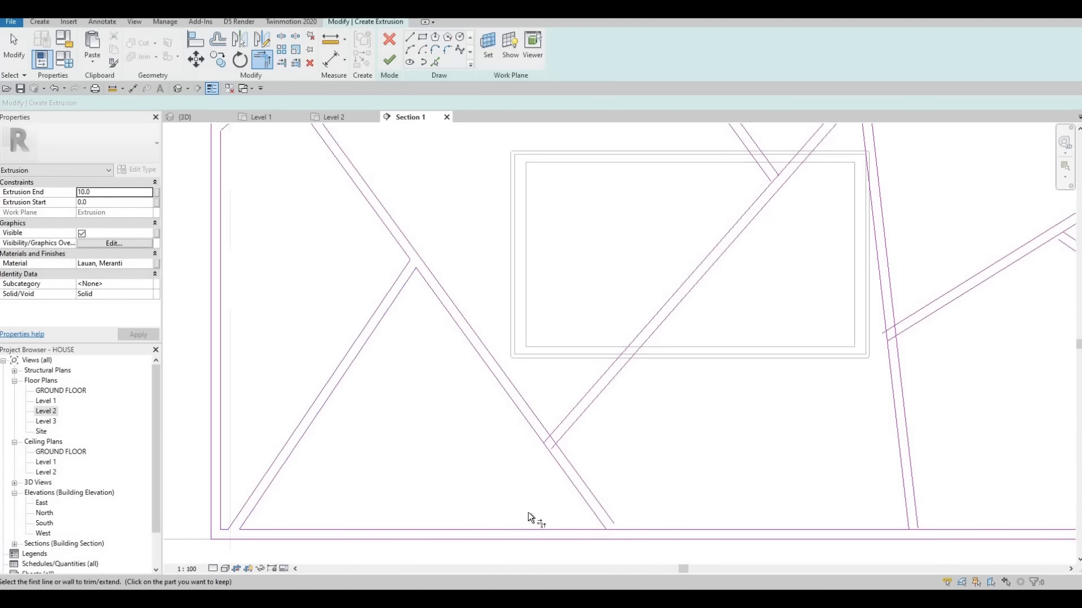
# Step: Trim the long left strip to the inner bottom edge and the central diagonal strip's foot to the long strip
pyautogui.scroll(-2, 529, 512)
pyautogui.scroll(2, 533, 513)
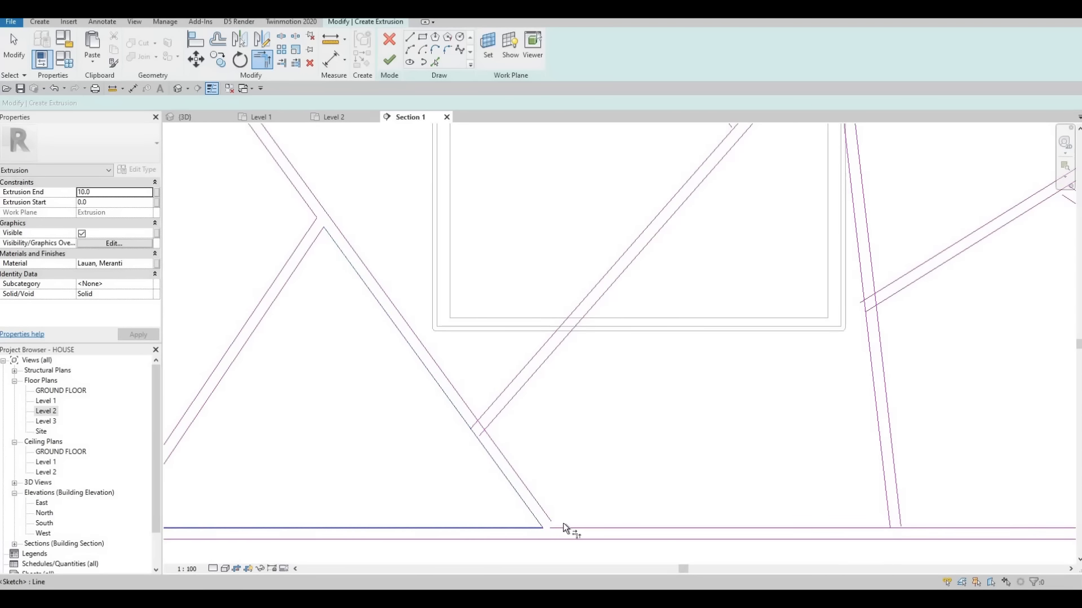
pyautogui.press('t')
pyautogui.press('r')
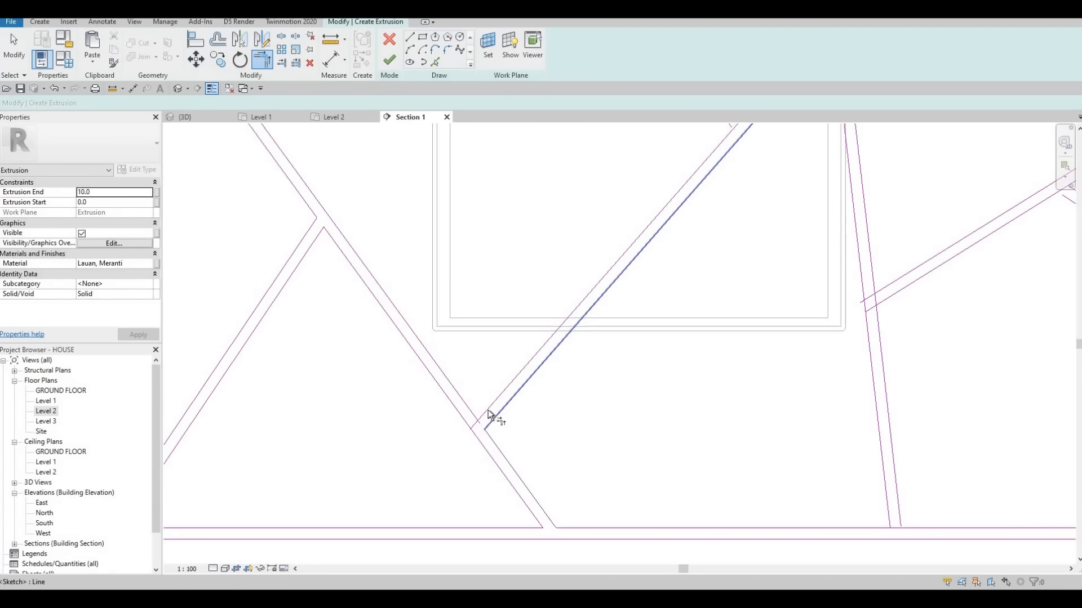
pyautogui.click(471, 411)
pyautogui.scroll(-4, 624, 362)
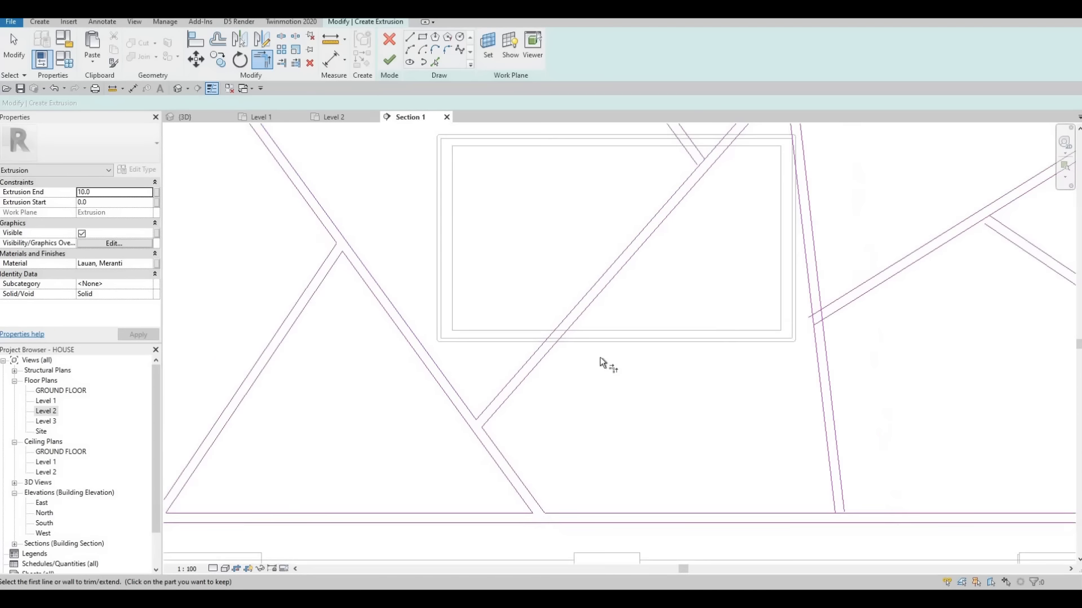
# Step: Trim both lines of the steep strip to the inner bottom edge
pyautogui.moveTo(676, 472); pyautogui.dragTo(638, 474, button='middle')
pyautogui.scroll(3, 668, 468)
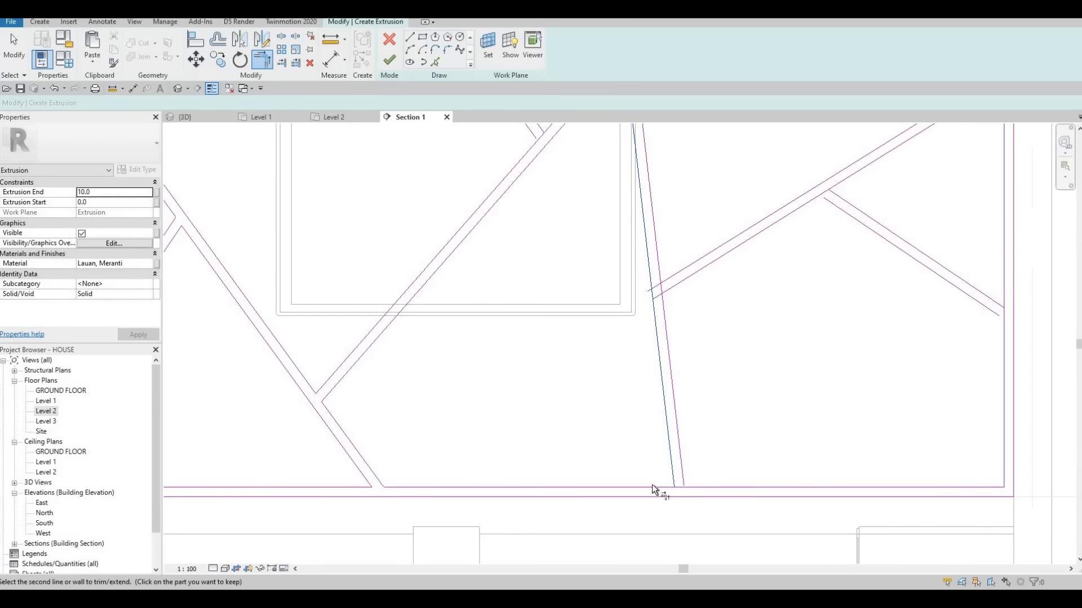
pyautogui.click(654, 487)
pyautogui.click(665, 318)
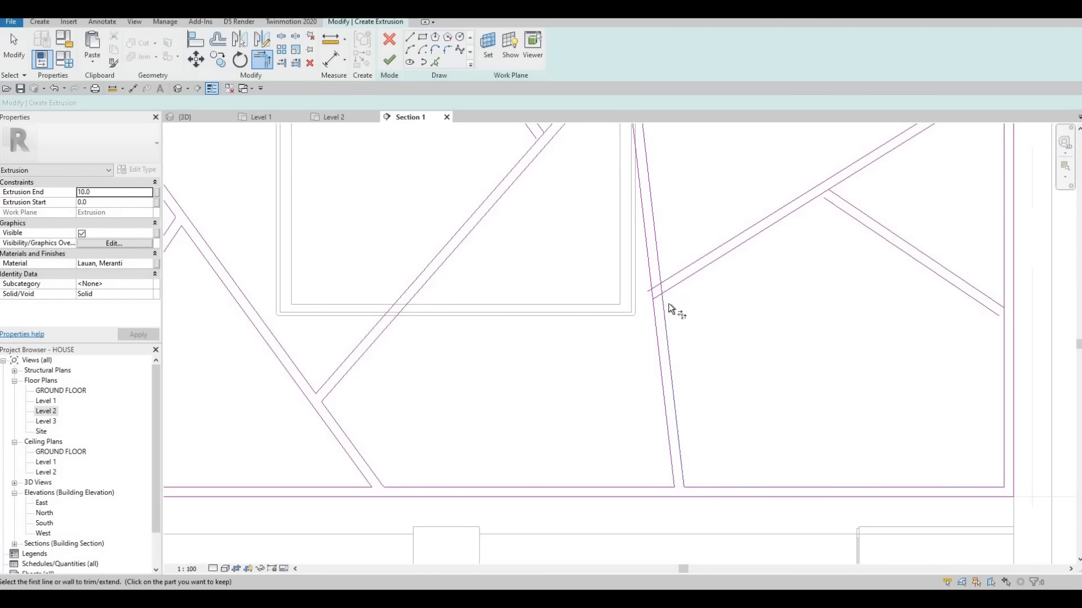
# Step: Trim the right diagonal strip's lower end to the outer line segments of the steep strip
pyautogui.click(671, 288)
pyautogui.click(664, 305)
pyautogui.click(667, 278)
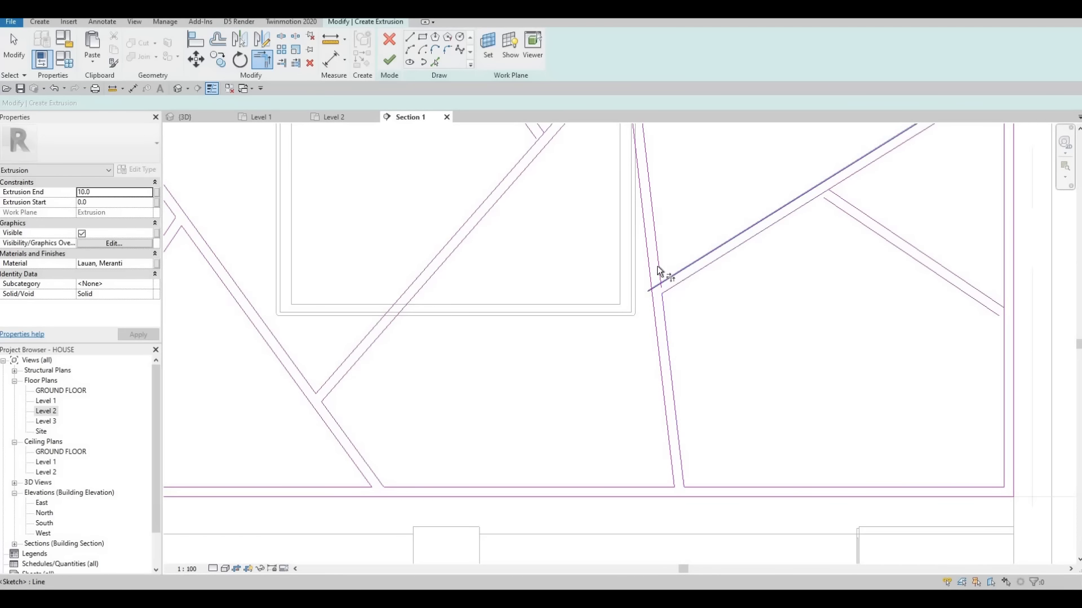
pyautogui.click(654, 265)
# Step: Trim the lower-right branch strip to the right diagonal and inner right edge, and the diagonal strip's upper end to that edge
pyautogui.scroll(-3, 657, 315)
pyautogui.scroll(5, 654, 313)
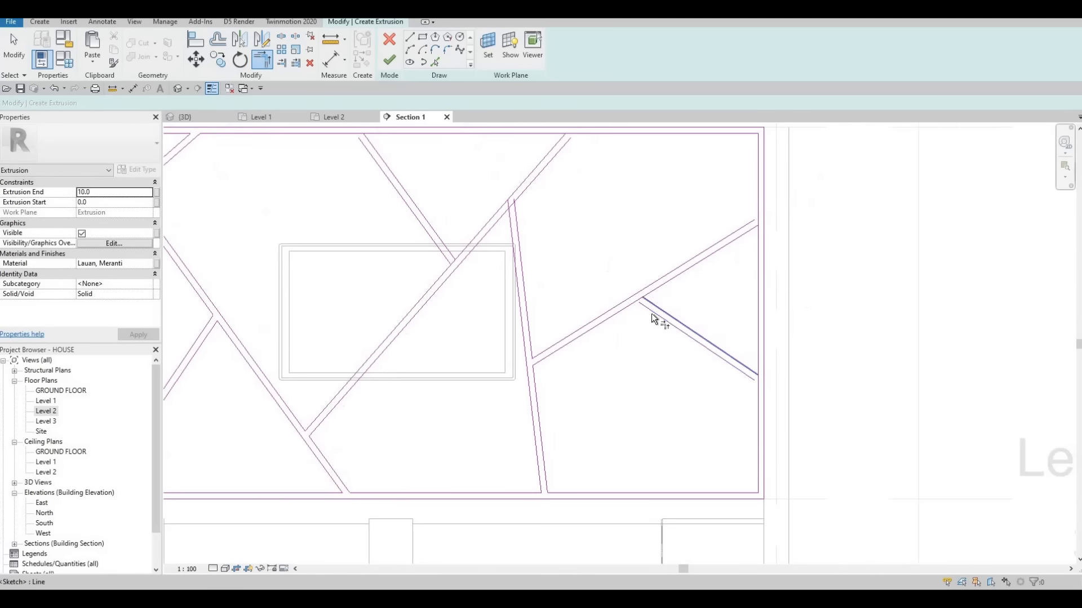
pyautogui.click(607, 302)
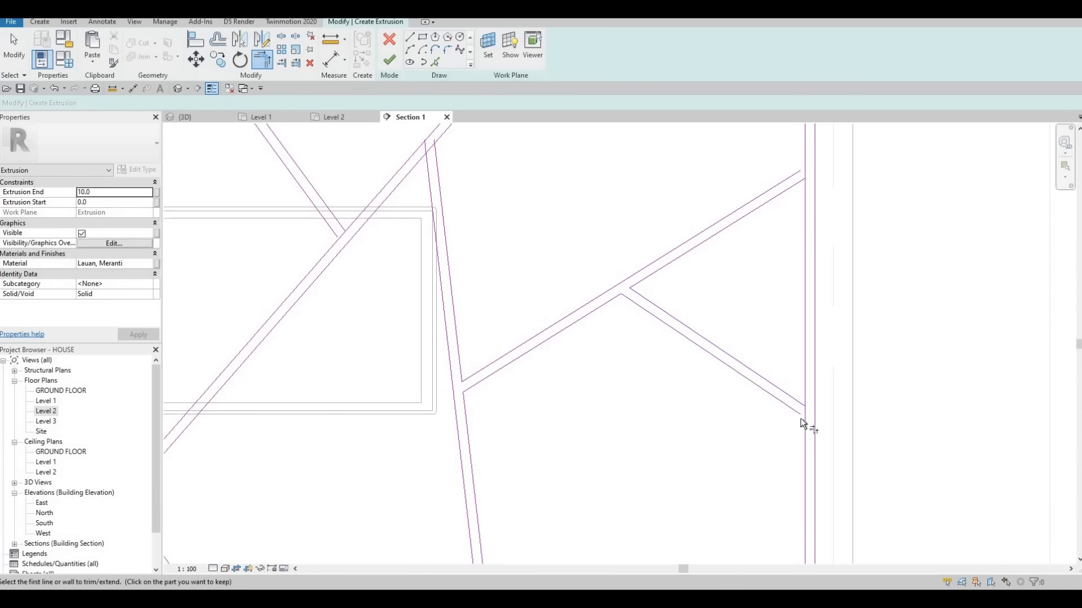
pyautogui.click(805, 391)
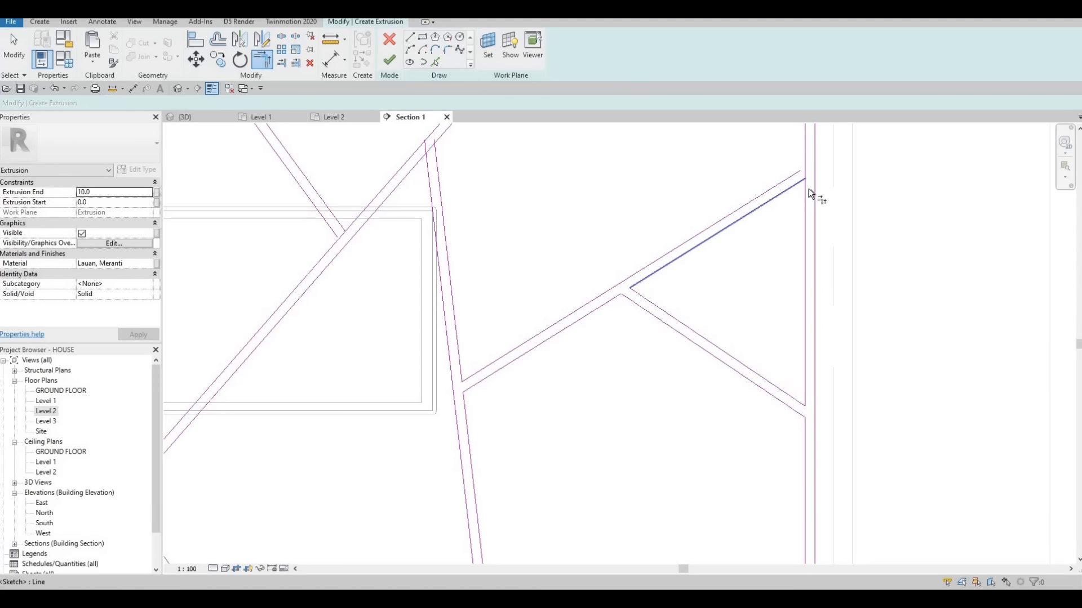
pyautogui.click(805, 159)
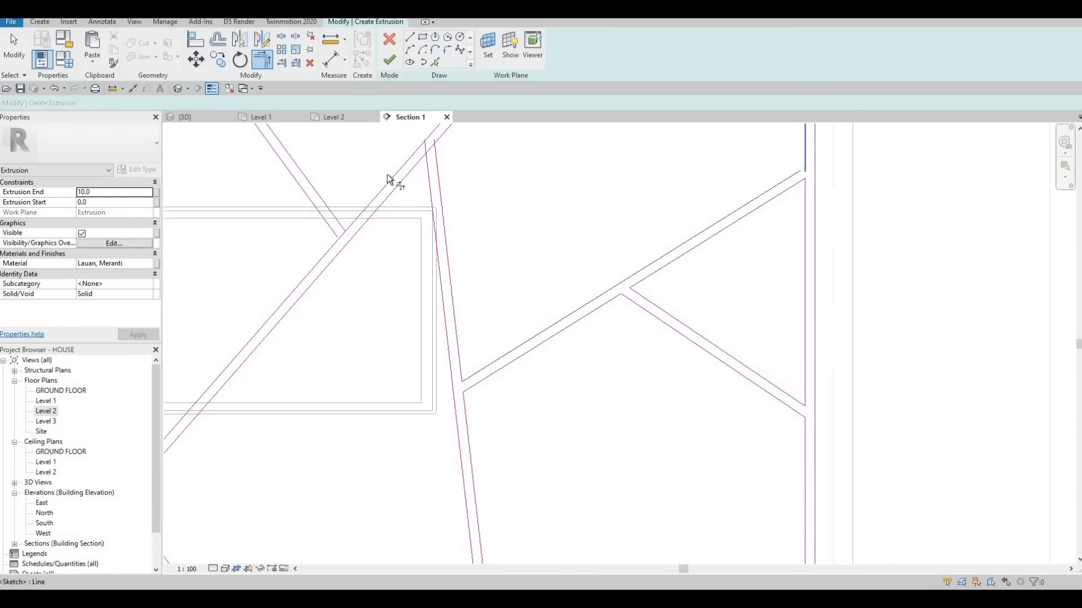
# Step: Trim the steep strip's upper end to the underside line of the long diagonal strip
pyautogui.scroll(3, 453, 261)
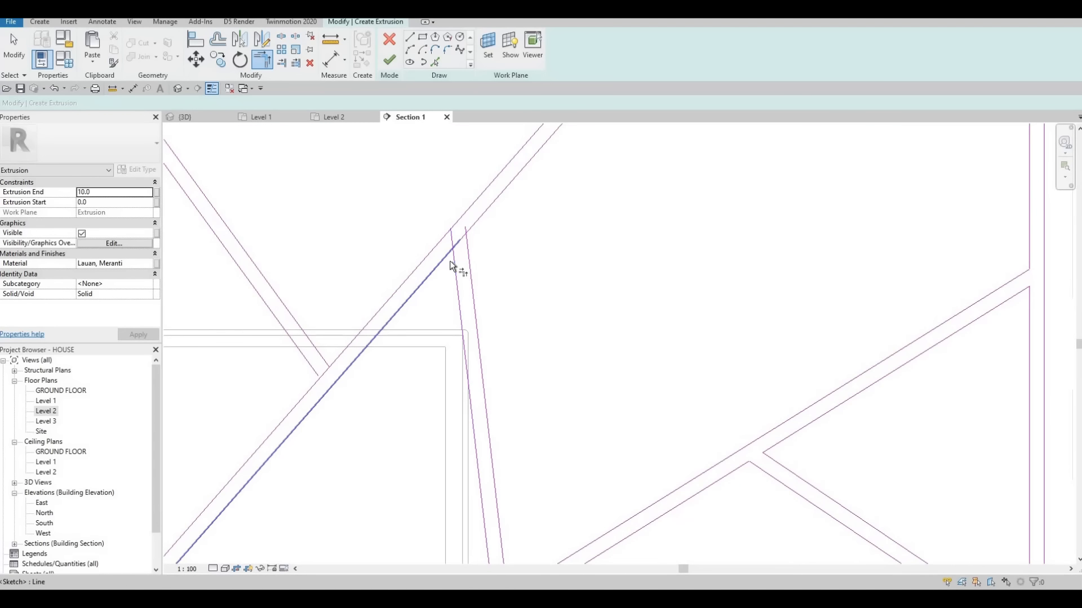
pyautogui.click(456, 265)
pyautogui.click(456, 266)
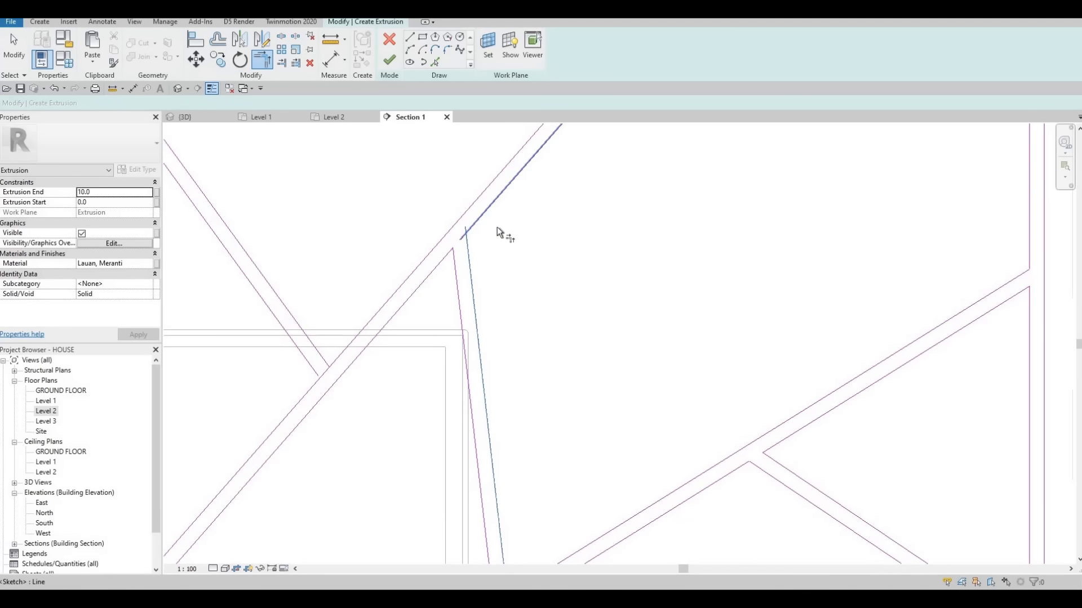
# Step: Trim both lines of the long diagonal strip's upper end to the inner top edge of the frame
pyautogui.scroll(-3, 526, 214)
pyautogui.scroll(3, 535, 201)
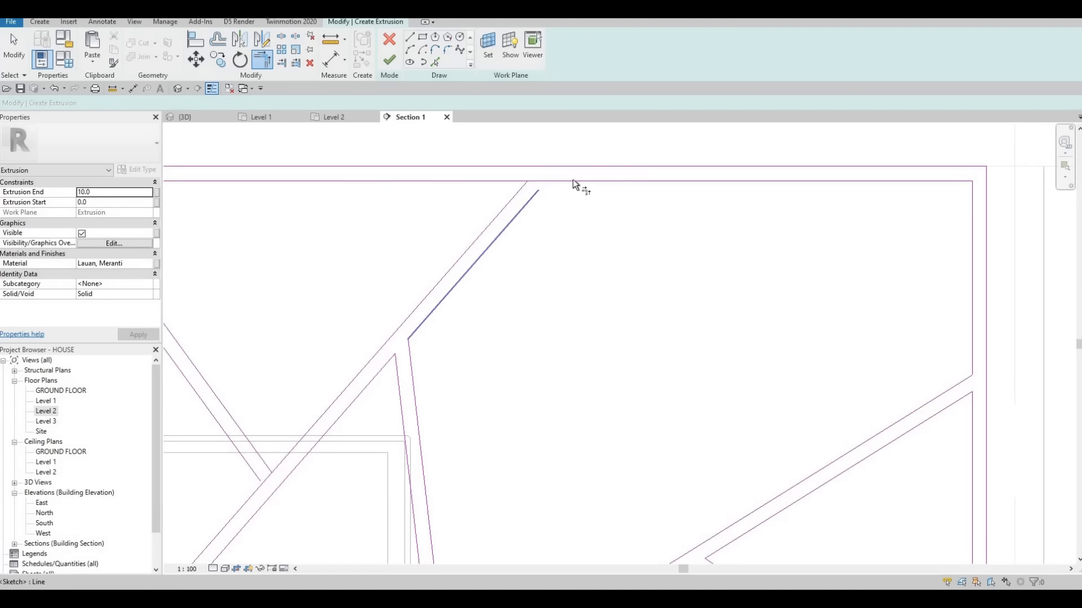
pyautogui.click(573, 181)
pyautogui.click(516, 193)
pyautogui.click(506, 180)
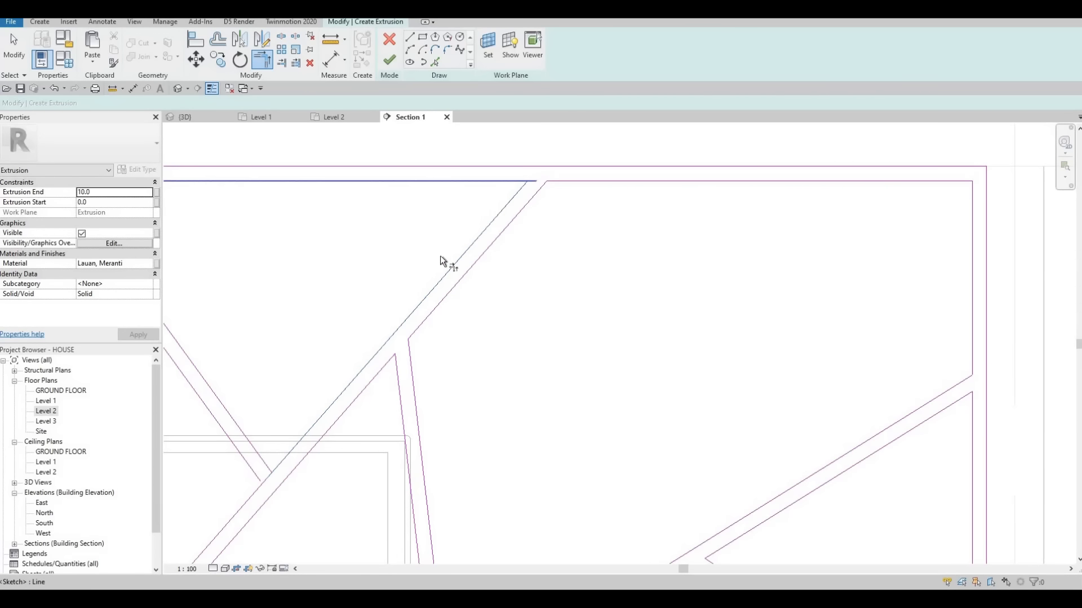
# Step: Trim the upper-middle diagonal strip's foot to the long diagonal strip and its upper end to the inner top edge
pyautogui.scroll(-1, 413, 366)
pyautogui.moveTo(413, 366); pyautogui.dragTo(441, 325, button='middle')
pyautogui.scroll(2, 442, 328)
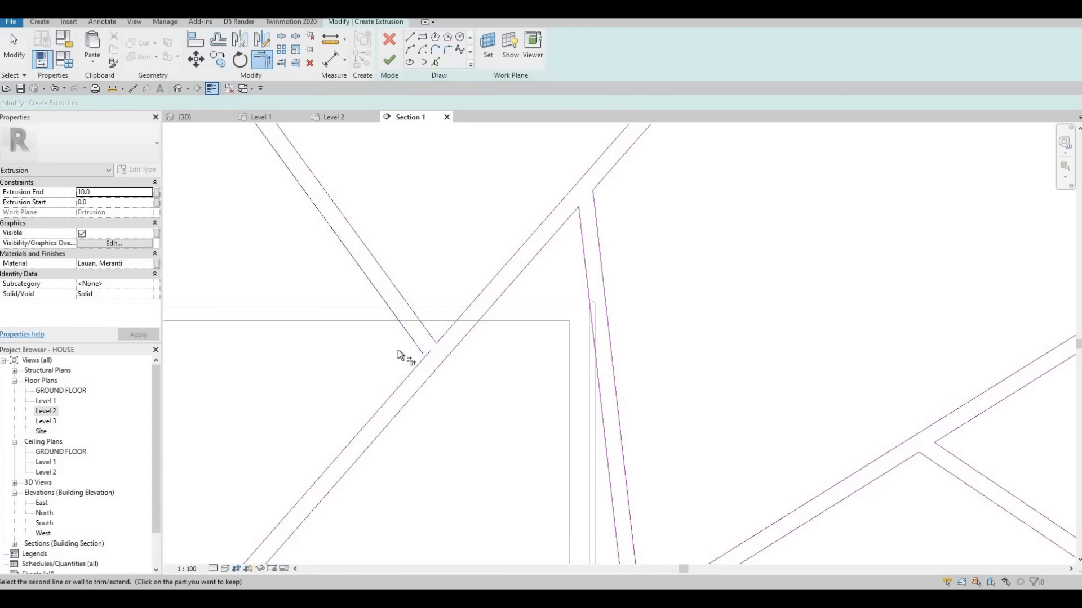
pyautogui.scroll(-2, 372, 315)
pyautogui.scroll(3, 334, 264)
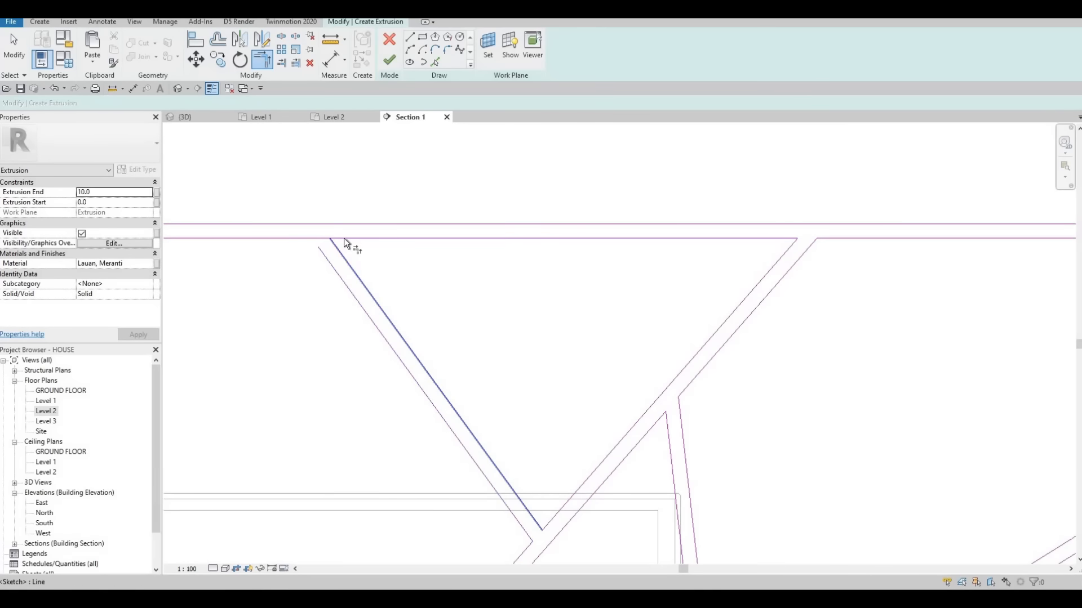
pyautogui.click(329, 270)
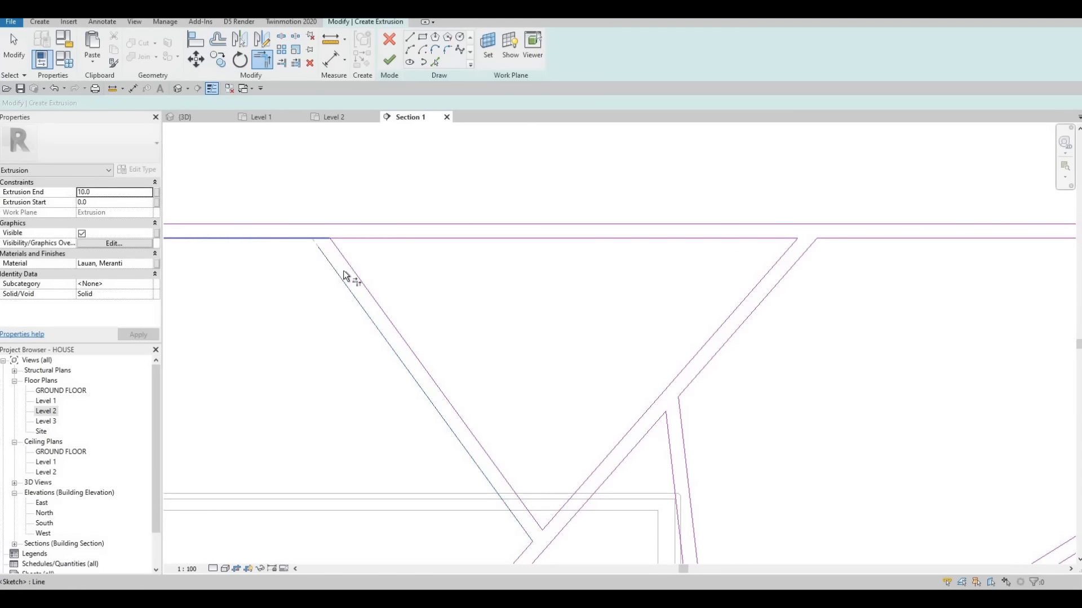
# Step: End the trimming and finish the extrusion sketch of the framed diagonal strip pattern
pyautogui.scroll(-4, 462, 200)
pyautogui.moveTo(451, 199); pyautogui.dragTo(558, 78, button='middle')
pyautogui.press('Escape')
pyautogui.press('Escape')
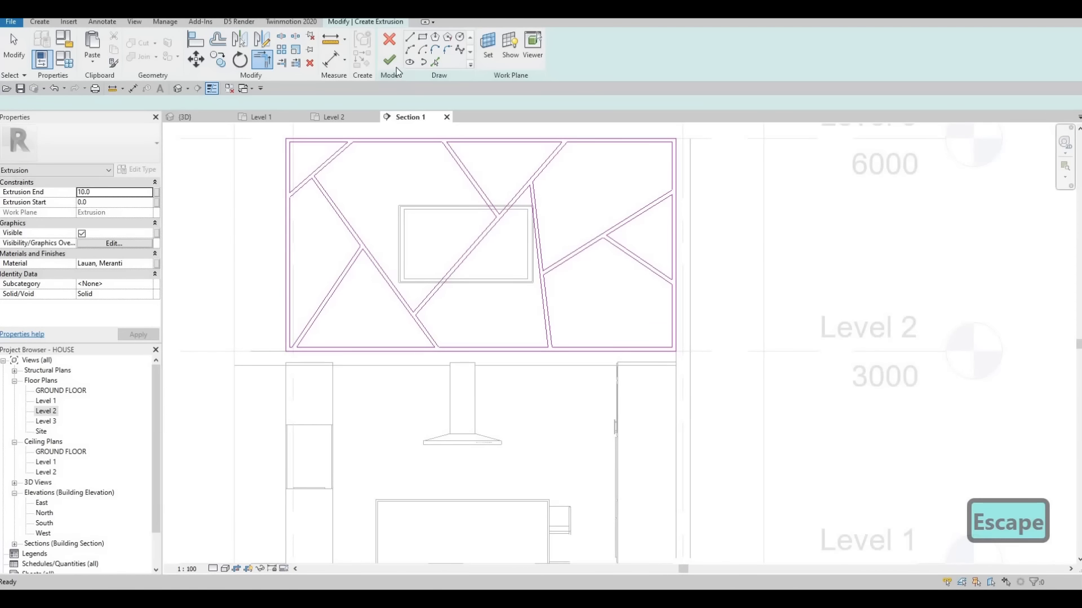
pyautogui.click(390, 61)
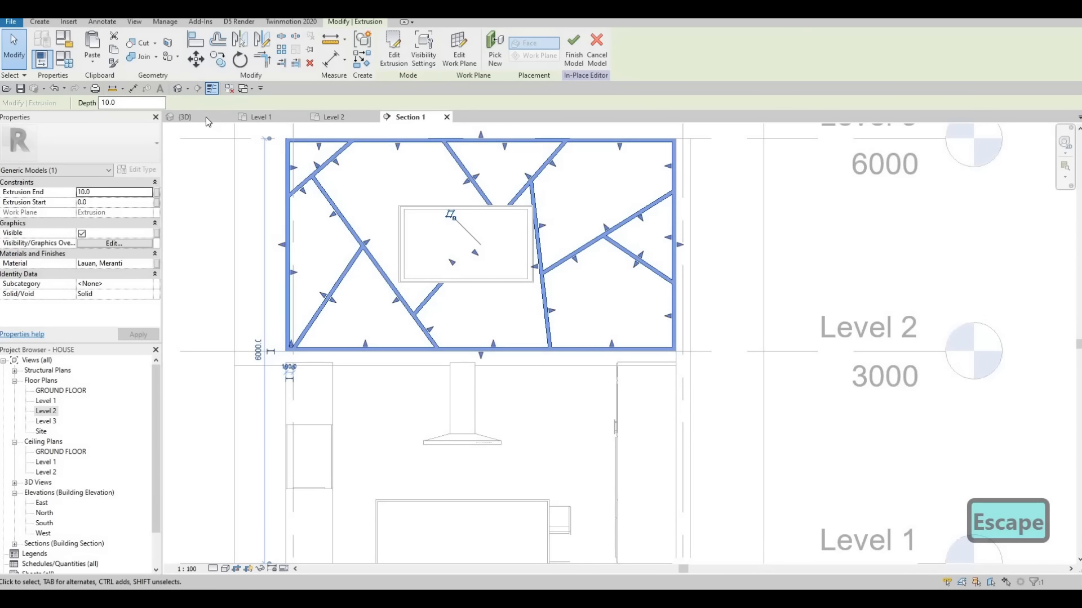
# Step: In the Level 2 plan, stretch the strip pattern's extrusion end to about 35.4 mm and finish the in-place model
pyautogui.click(333, 116)
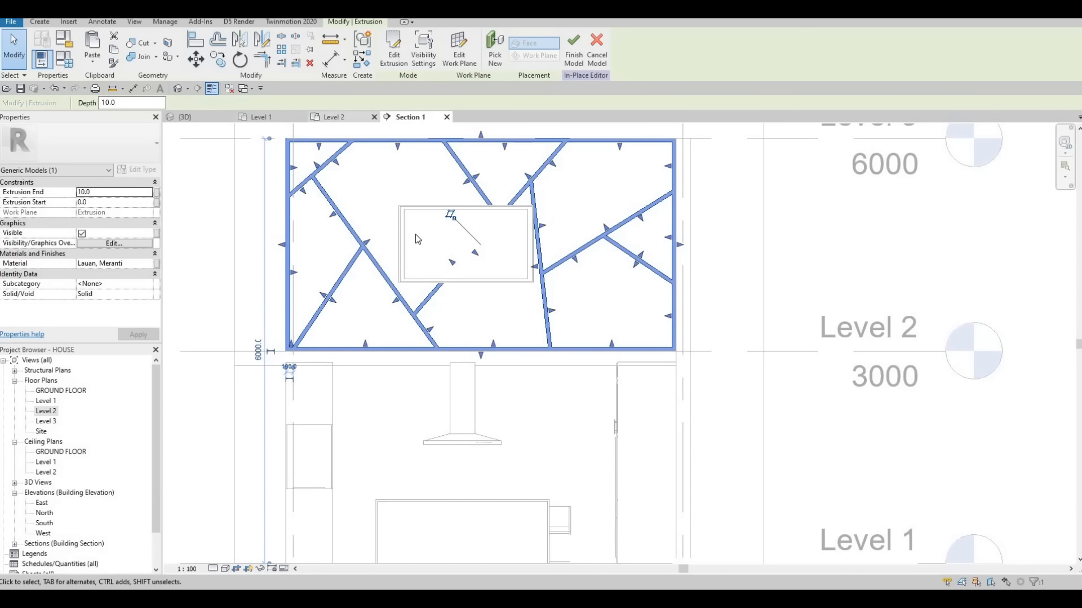
pyautogui.scroll(6, 501, 299)
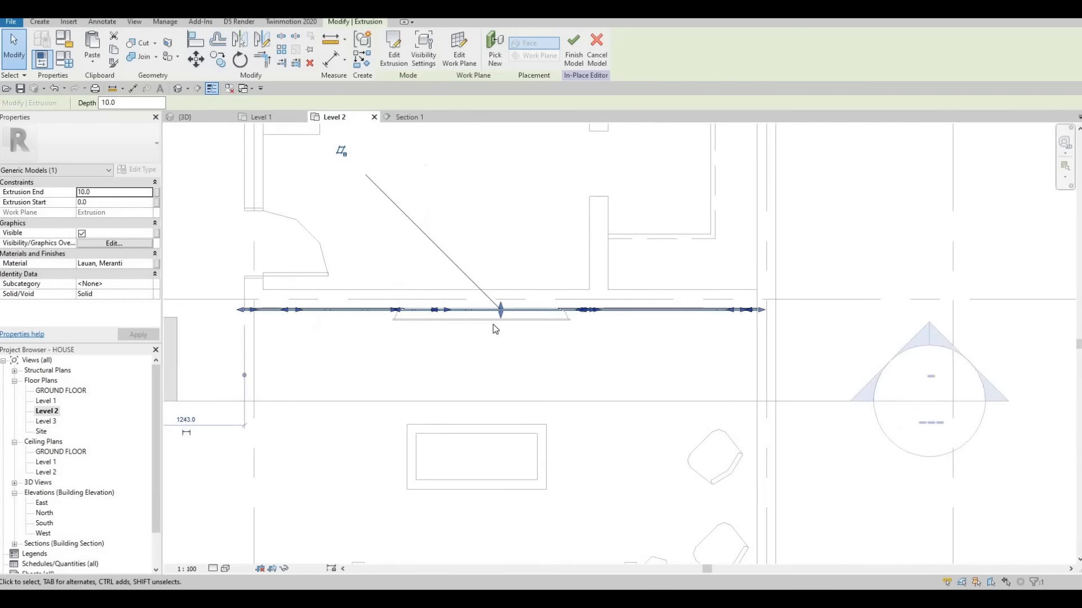
pyautogui.moveTo(492, 324); pyautogui.dragTo(493, 330)
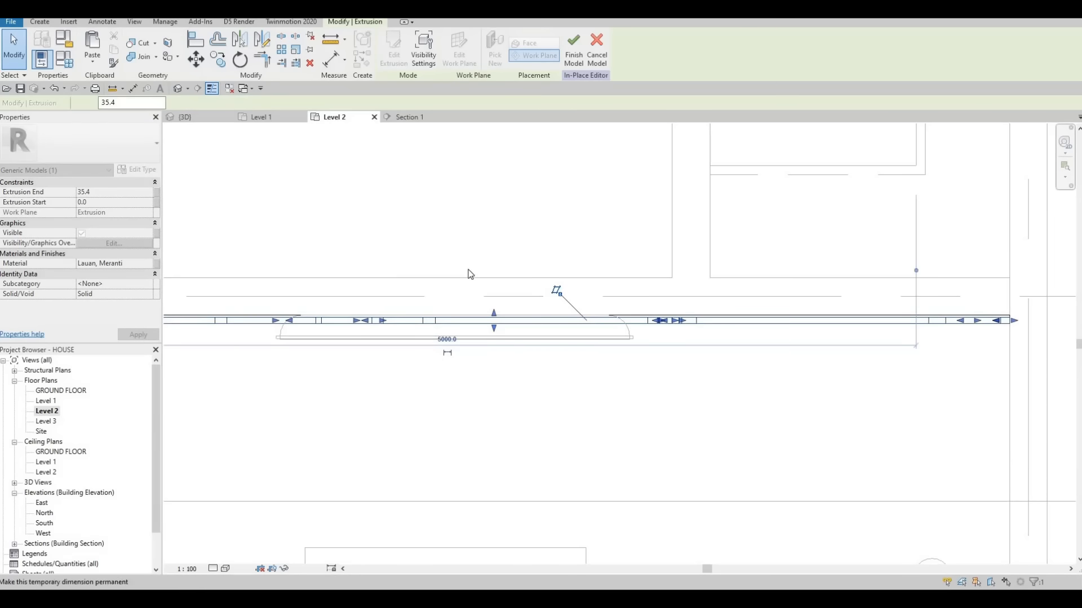
pyautogui.press('Escape')
pyautogui.moveTo(445, 301); pyautogui.dragTo(452, 285, button='middle')
pyautogui.scroll(-4, 455, 285)
pyautogui.press('Escape')
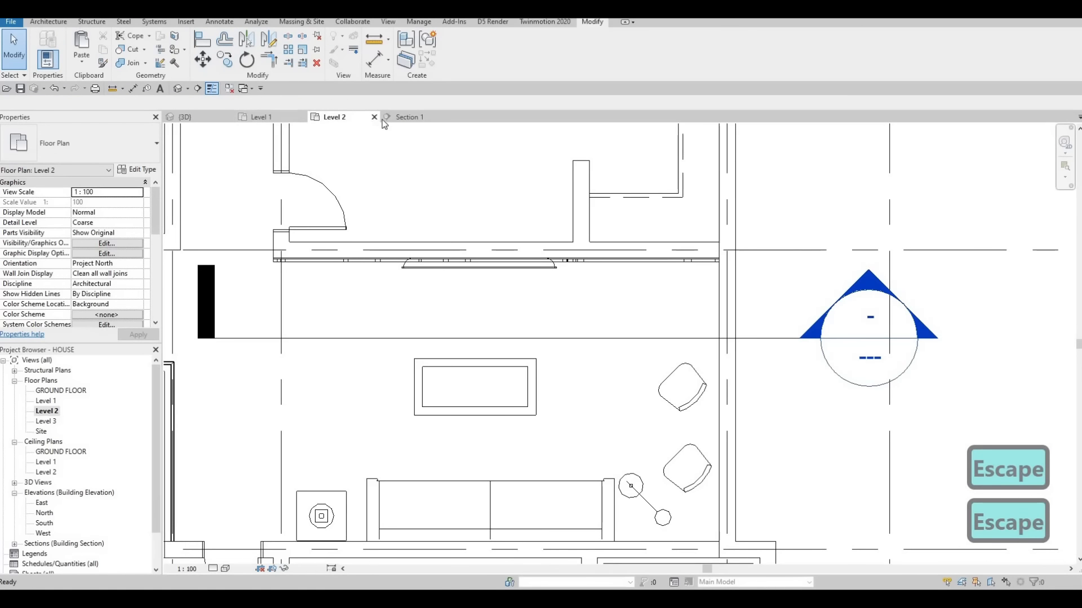
# Step: Examine the finished strip pattern around the TV in Section 1
pyautogui.click(406, 119)
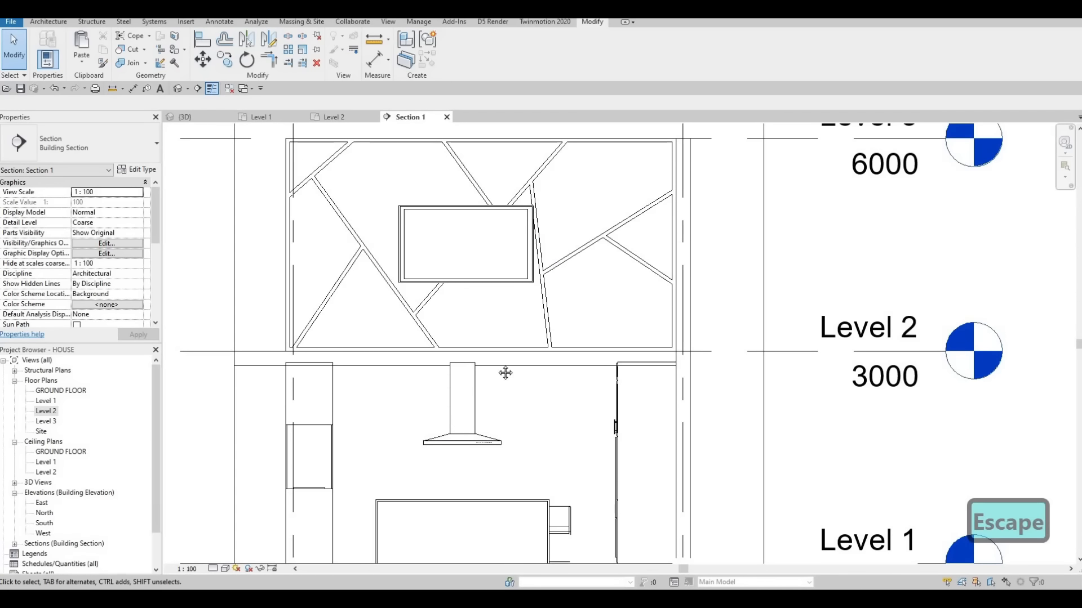
pyautogui.scroll(-3, 505, 373)
pyautogui.press('Escape')
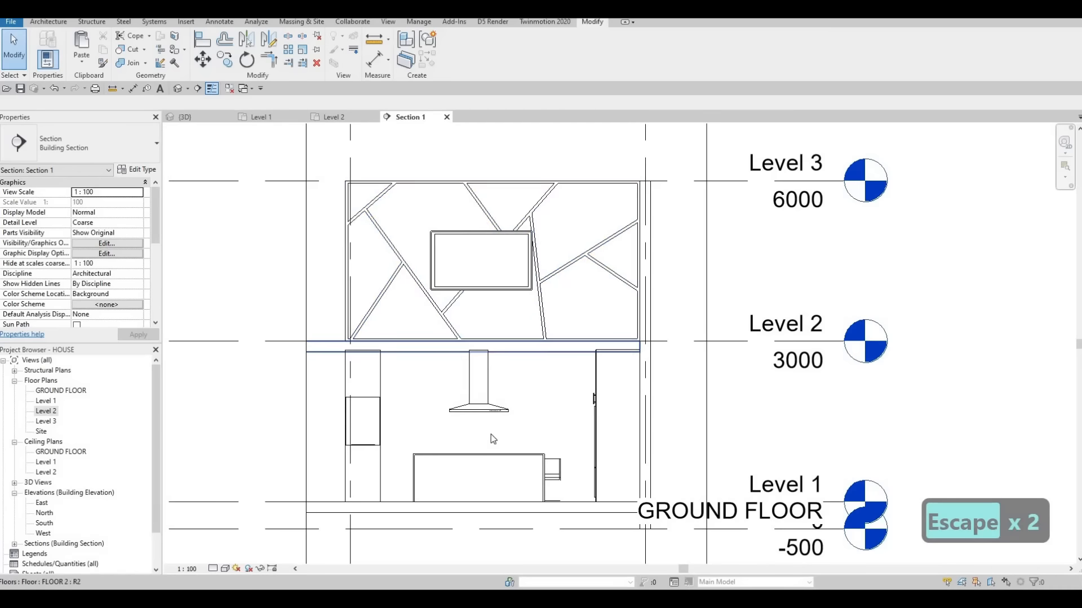
pyautogui.press('Escape')
pyautogui.moveTo(491, 438); pyautogui.dragTo(518, 381, button='middle')
pyautogui.press('Escape')
pyautogui.press('Escape')
pyautogui.scroll(-2, 451, 303)
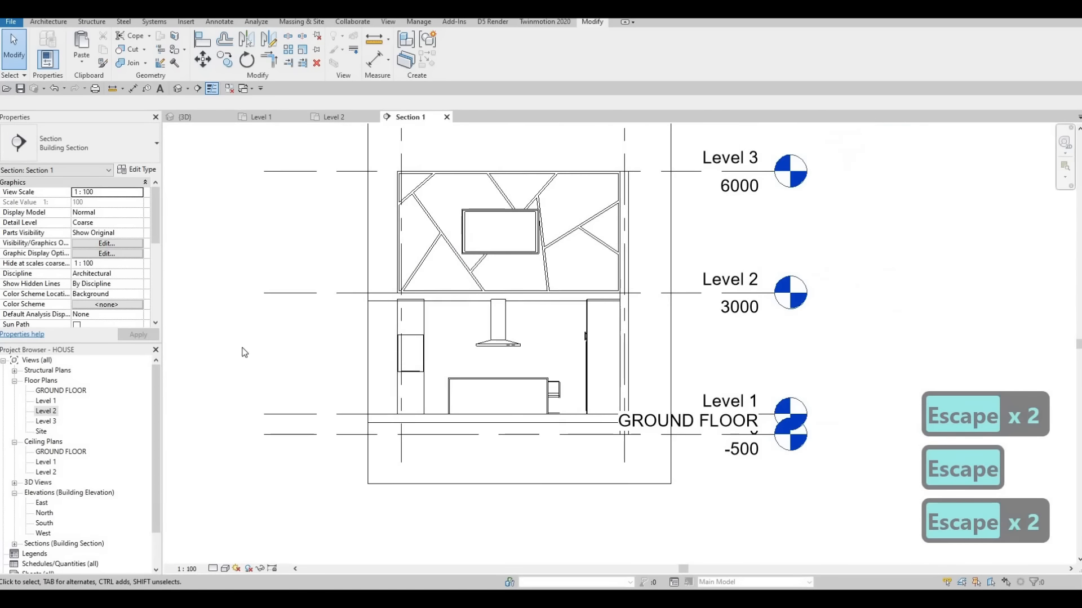
# Step: Inspect the wood cladding and strip pattern on the TV wall in the 3D view from several angles
pyautogui.click(194, 117)
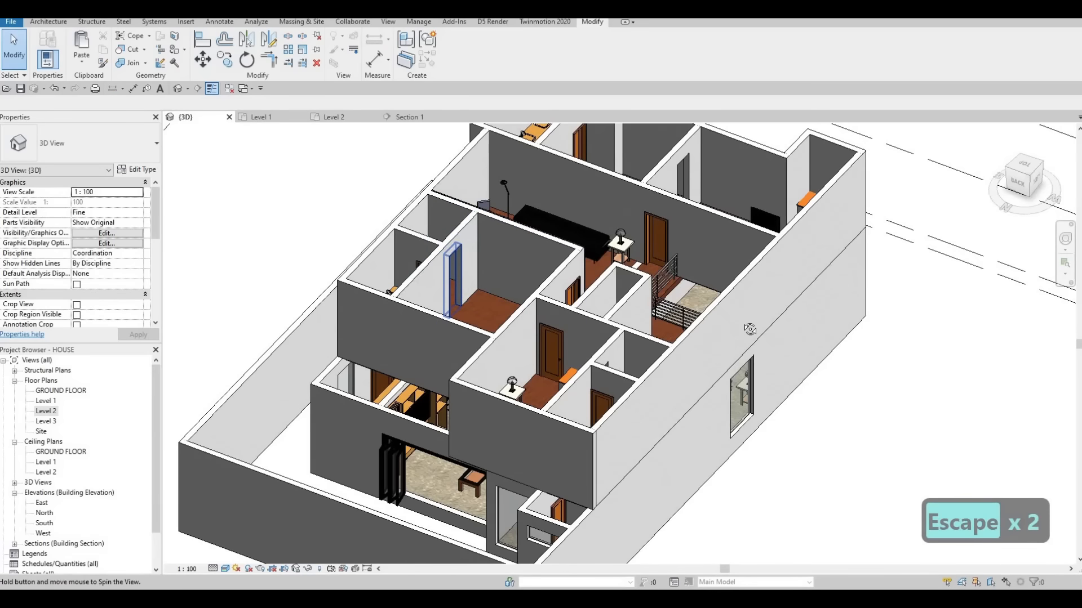
pyautogui.keyDown('shift'); pyautogui.moveTo(461, 293); pyautogui.dragTo(577, 325, button='middle'); pyautogui.keyUp('shift')
pyautogui.scroll(5, 640, 323)
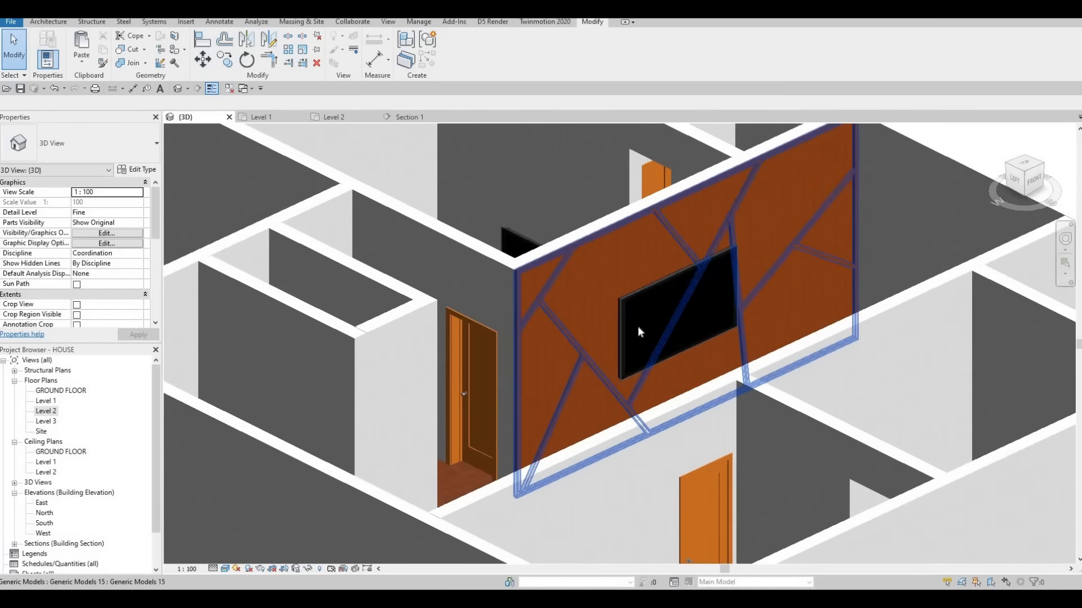
pyautogui.scroll(2, 638, 327)
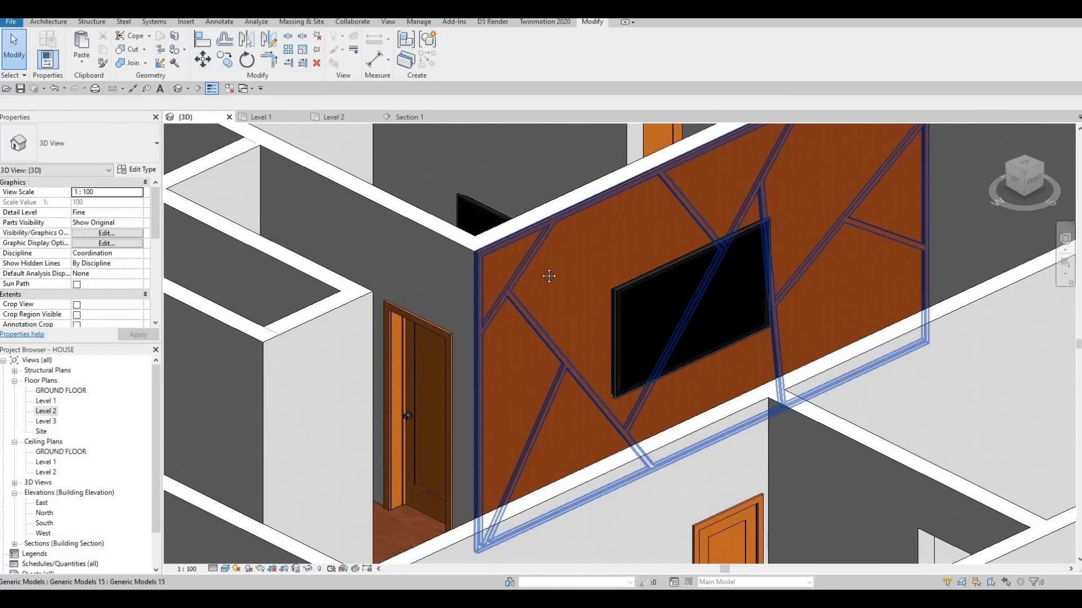
pyautogui.scroll(-3, 548, 276)
pyautogui.keyDown('shift'); pyautogui.moveTo(541, 299); pyautogui.dragTo(474, 270, button='middle'); pyautogui.keyUp('shift')
pyautogui.scroll(3, 476, 276)
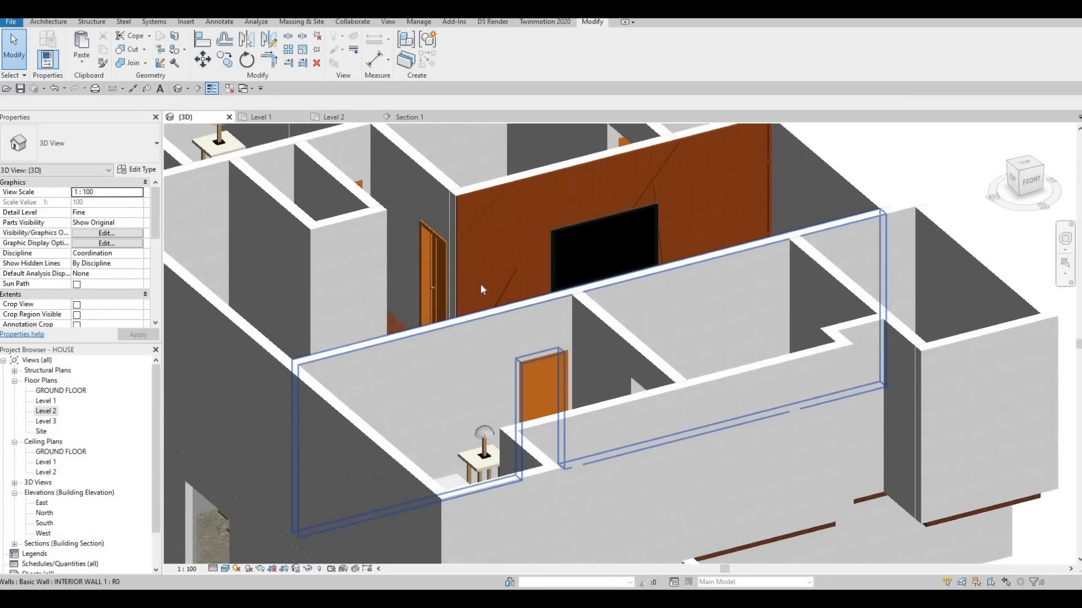
pyautogui.scroll(-2, 467, 282)
pyautogui.keyDown('shift'); pyautogui.moveTo(435, 307); pyautogui.dragTo(444, 326, button='middle'); pyautogui.keyUp('shift')
pyautogui.scroll(4, 440, 315)
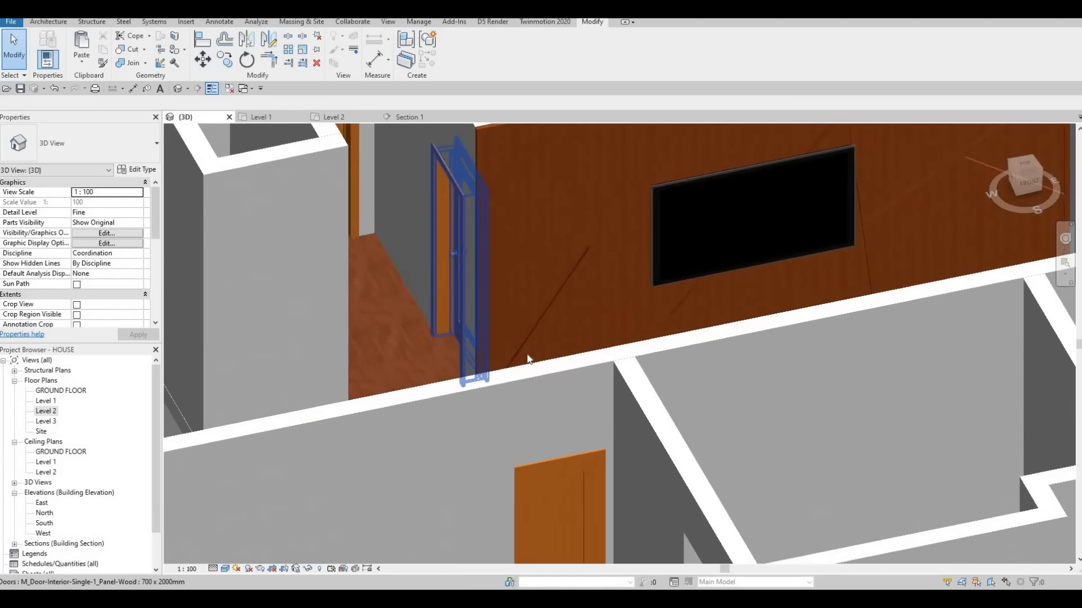
pyautogui.keyDown('shift'); pyautogui.moveTo(527, 354); pyautogui.dragTo(594, 337, button='middle'); pyautogui.keyUp('shift')
pyautogui.scroll(-4, 594, 338)
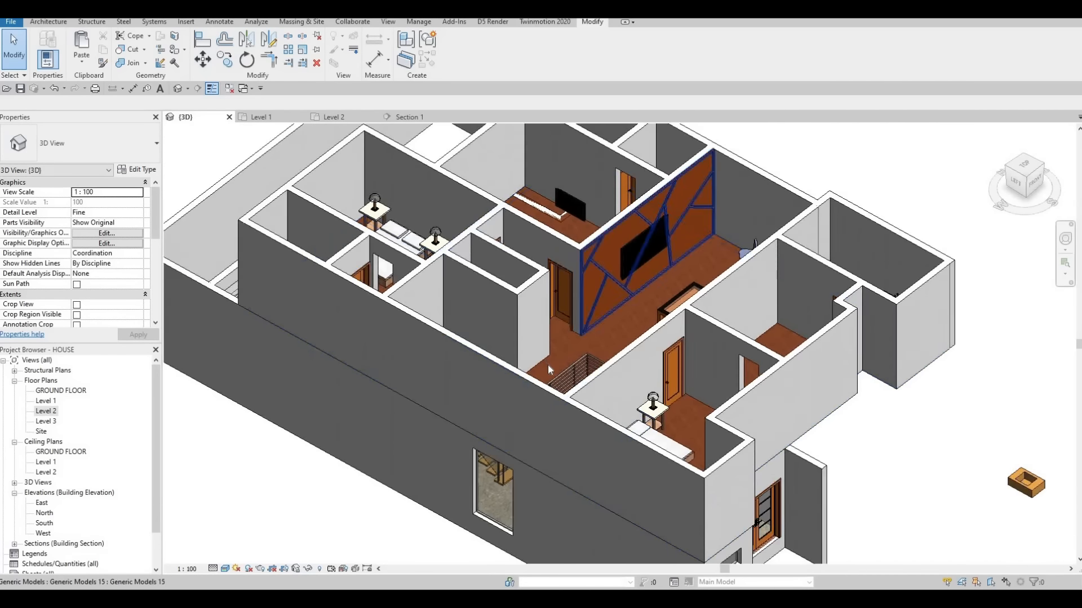
pyautogui.scroll(-2, 548, 364)
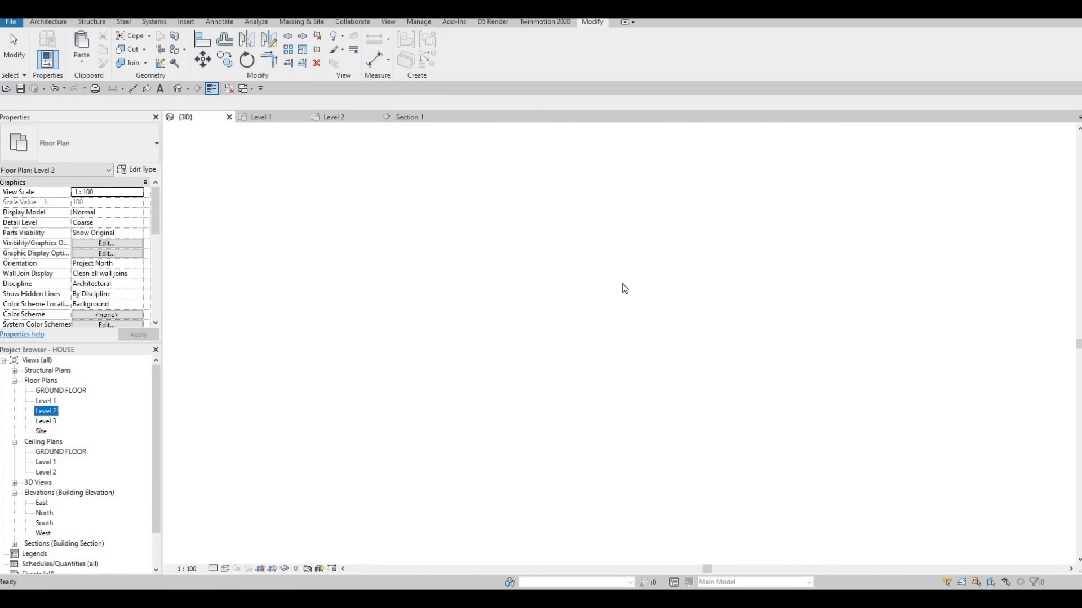
# Step: In the Level 2 plan, delete the two stray generic models below the house and undo the last deletion
pyautogui.scroll(-4, 604, 278)
pyautogui.scroll(5, 616, 318)
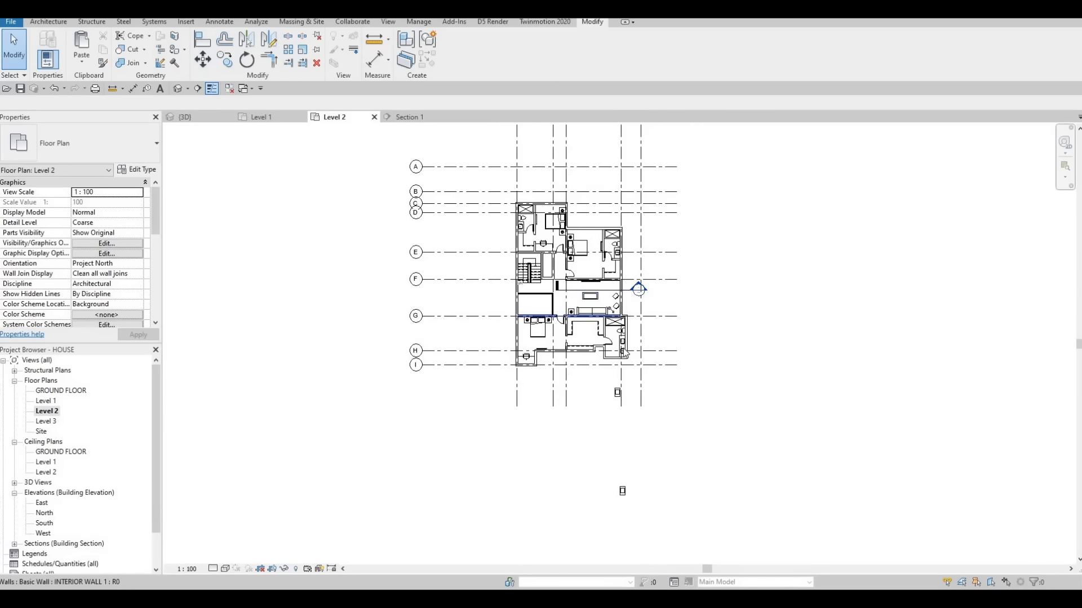
pyautogui.press('Escape')
pyautogui.click(596, 358)
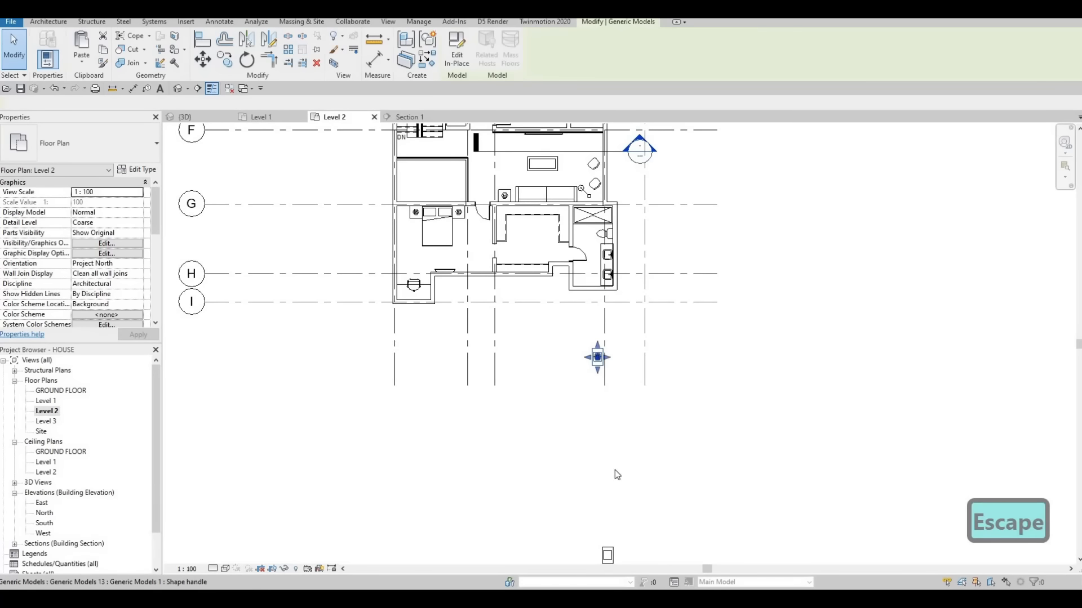
pyautogui.press('Delete')
pyautogui.press('Delete')
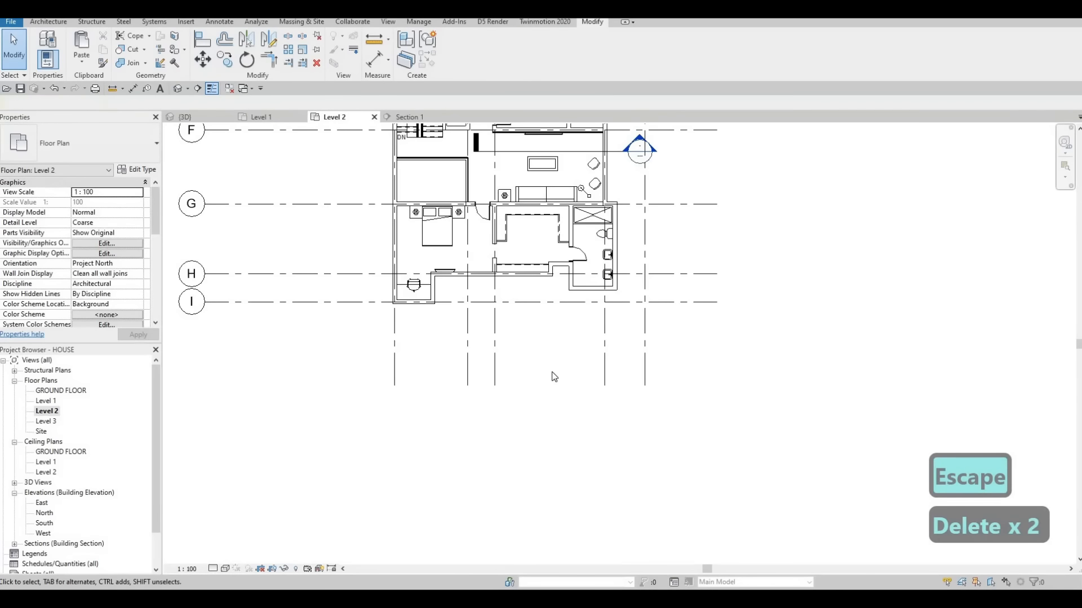
pyautogui.hotkey('ctrl', 'z')
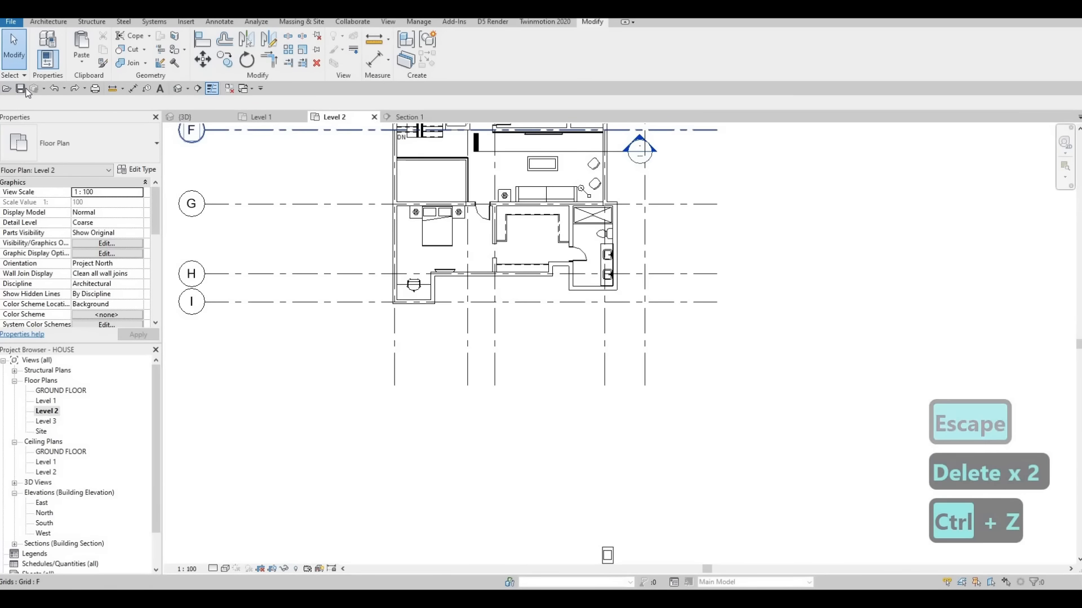